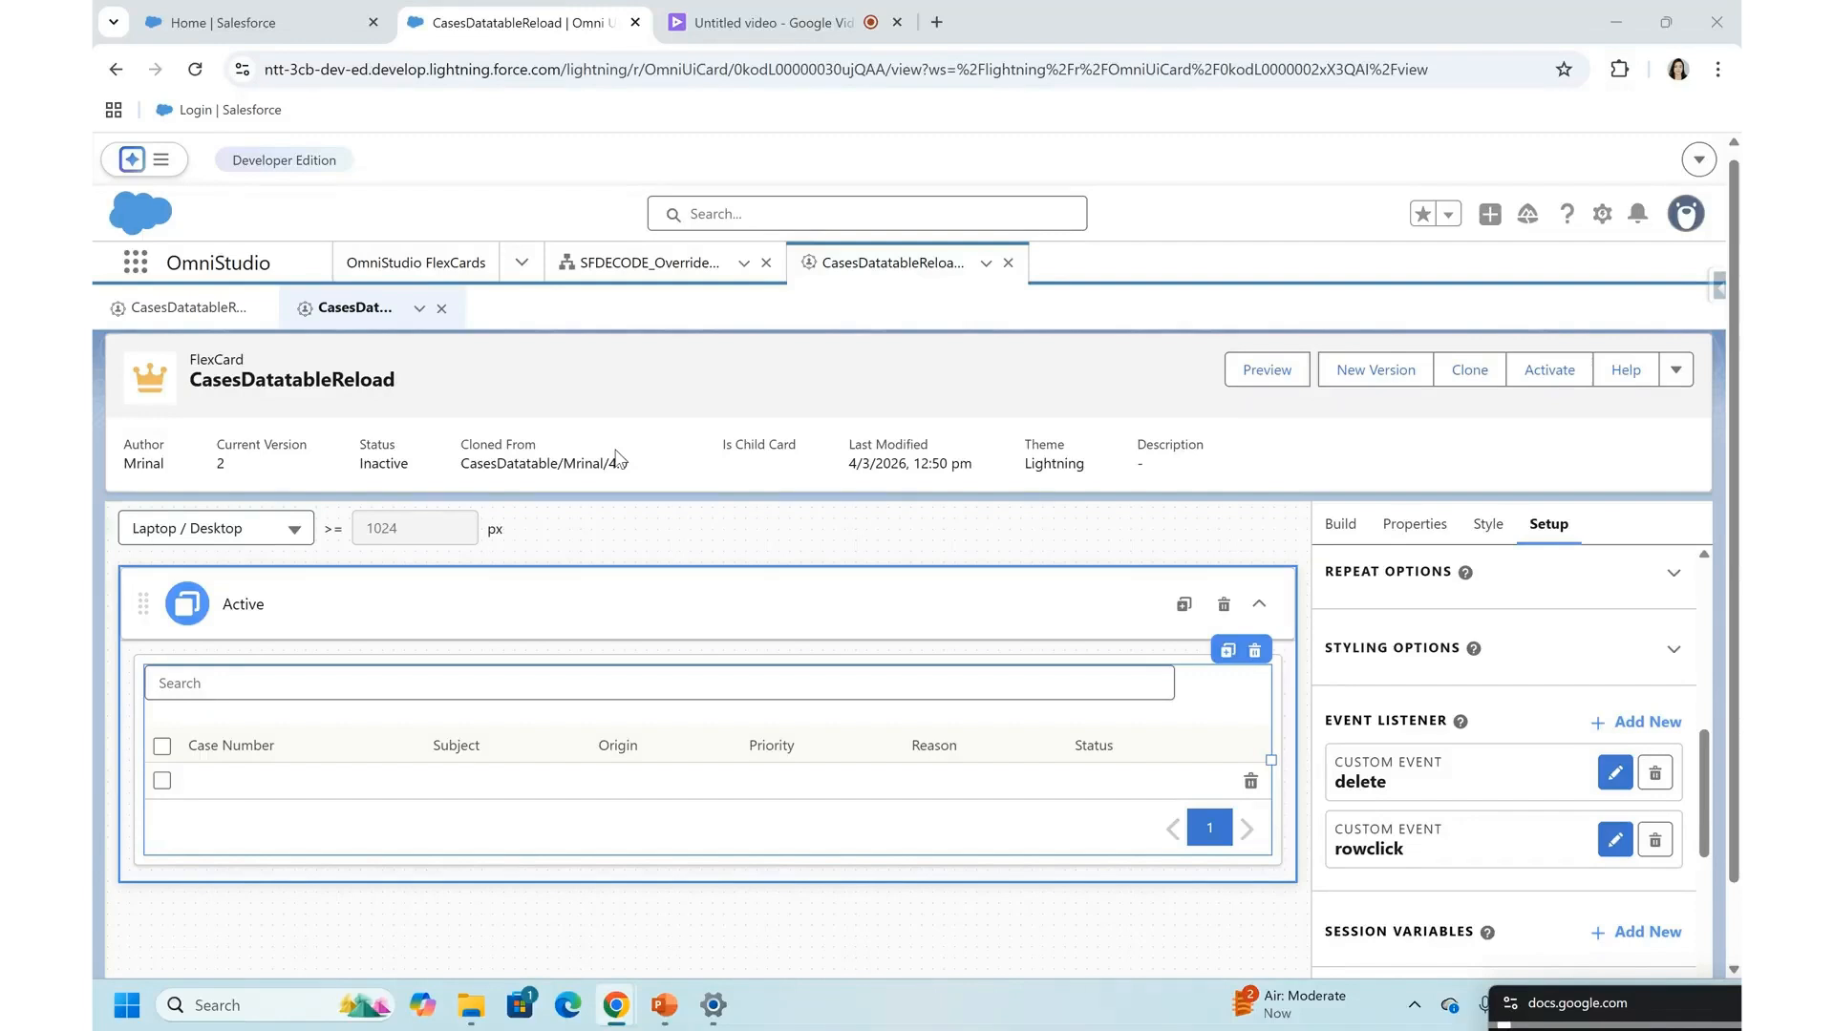
- Review the CasesDatatableReload FlexCard and the properties of its datatable element
{"action": "scroll", "coordinate": [818, 542], "scroll_direction": "up", "scroll_amount": 1}
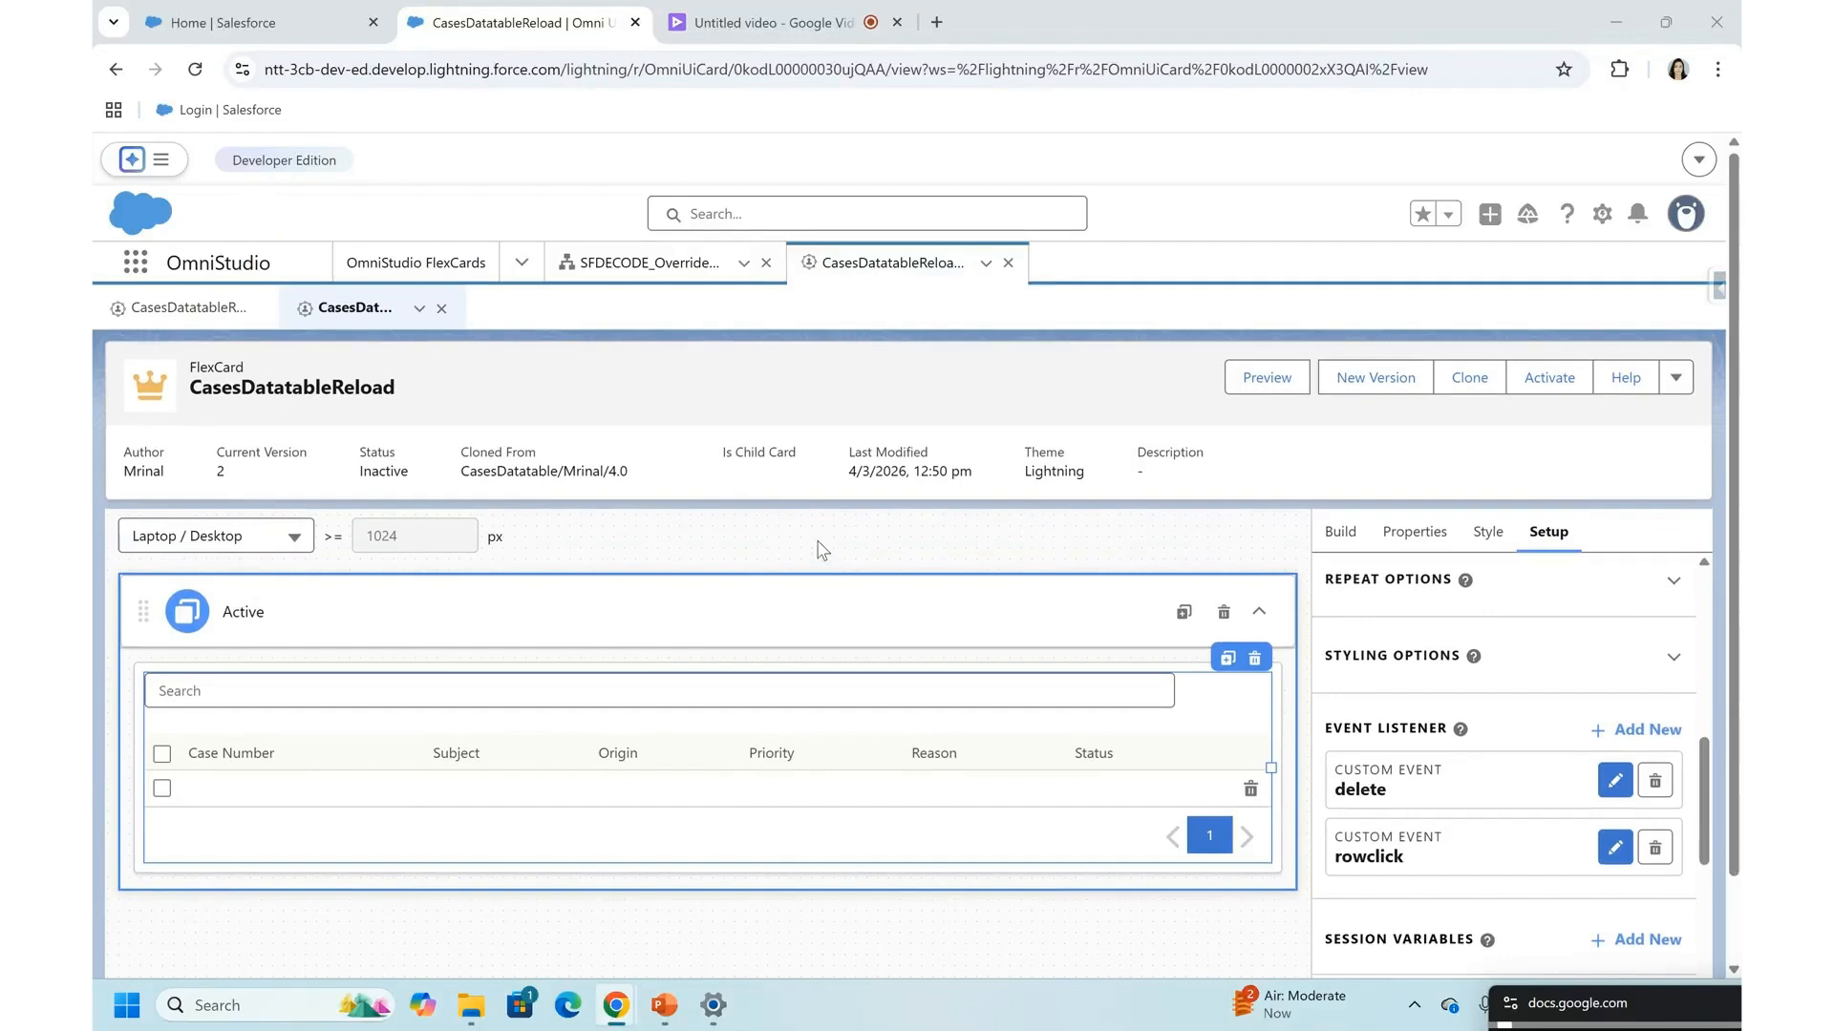
{"action": "double_click", "coordinate": [304, 397]}
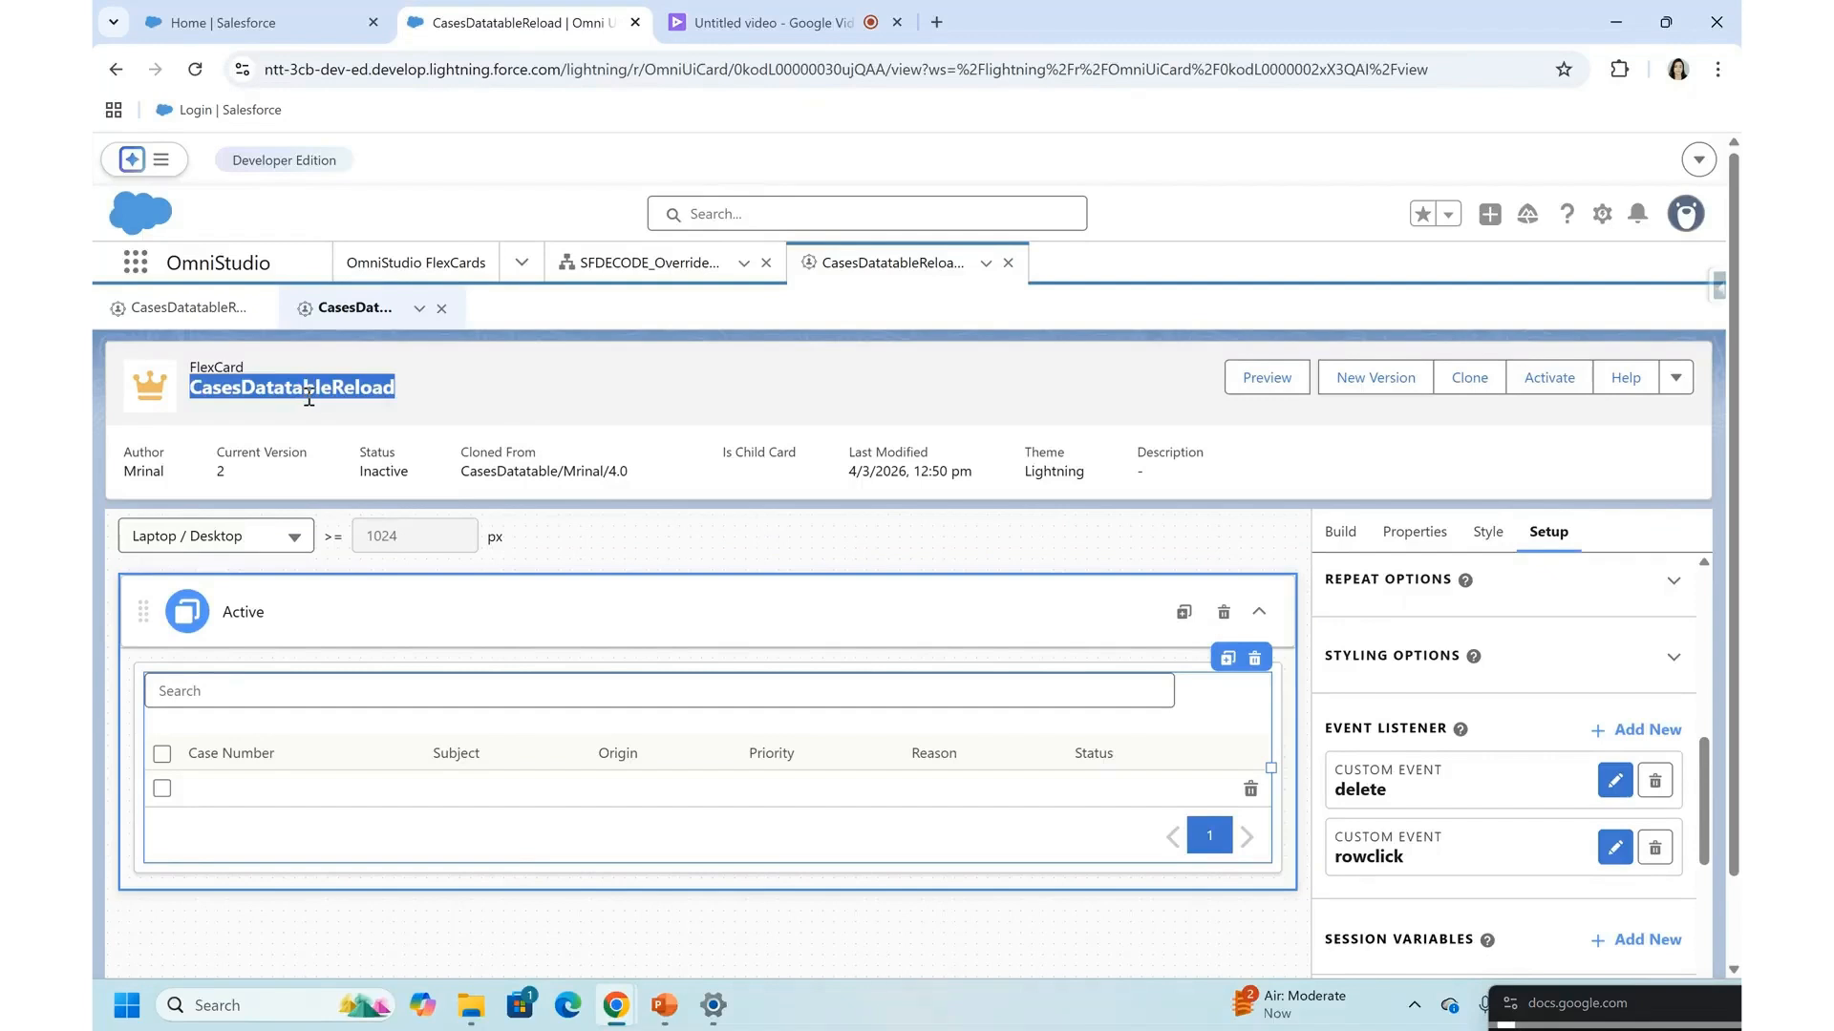
{"action": "left_click", "coordinate": [420, 407]}
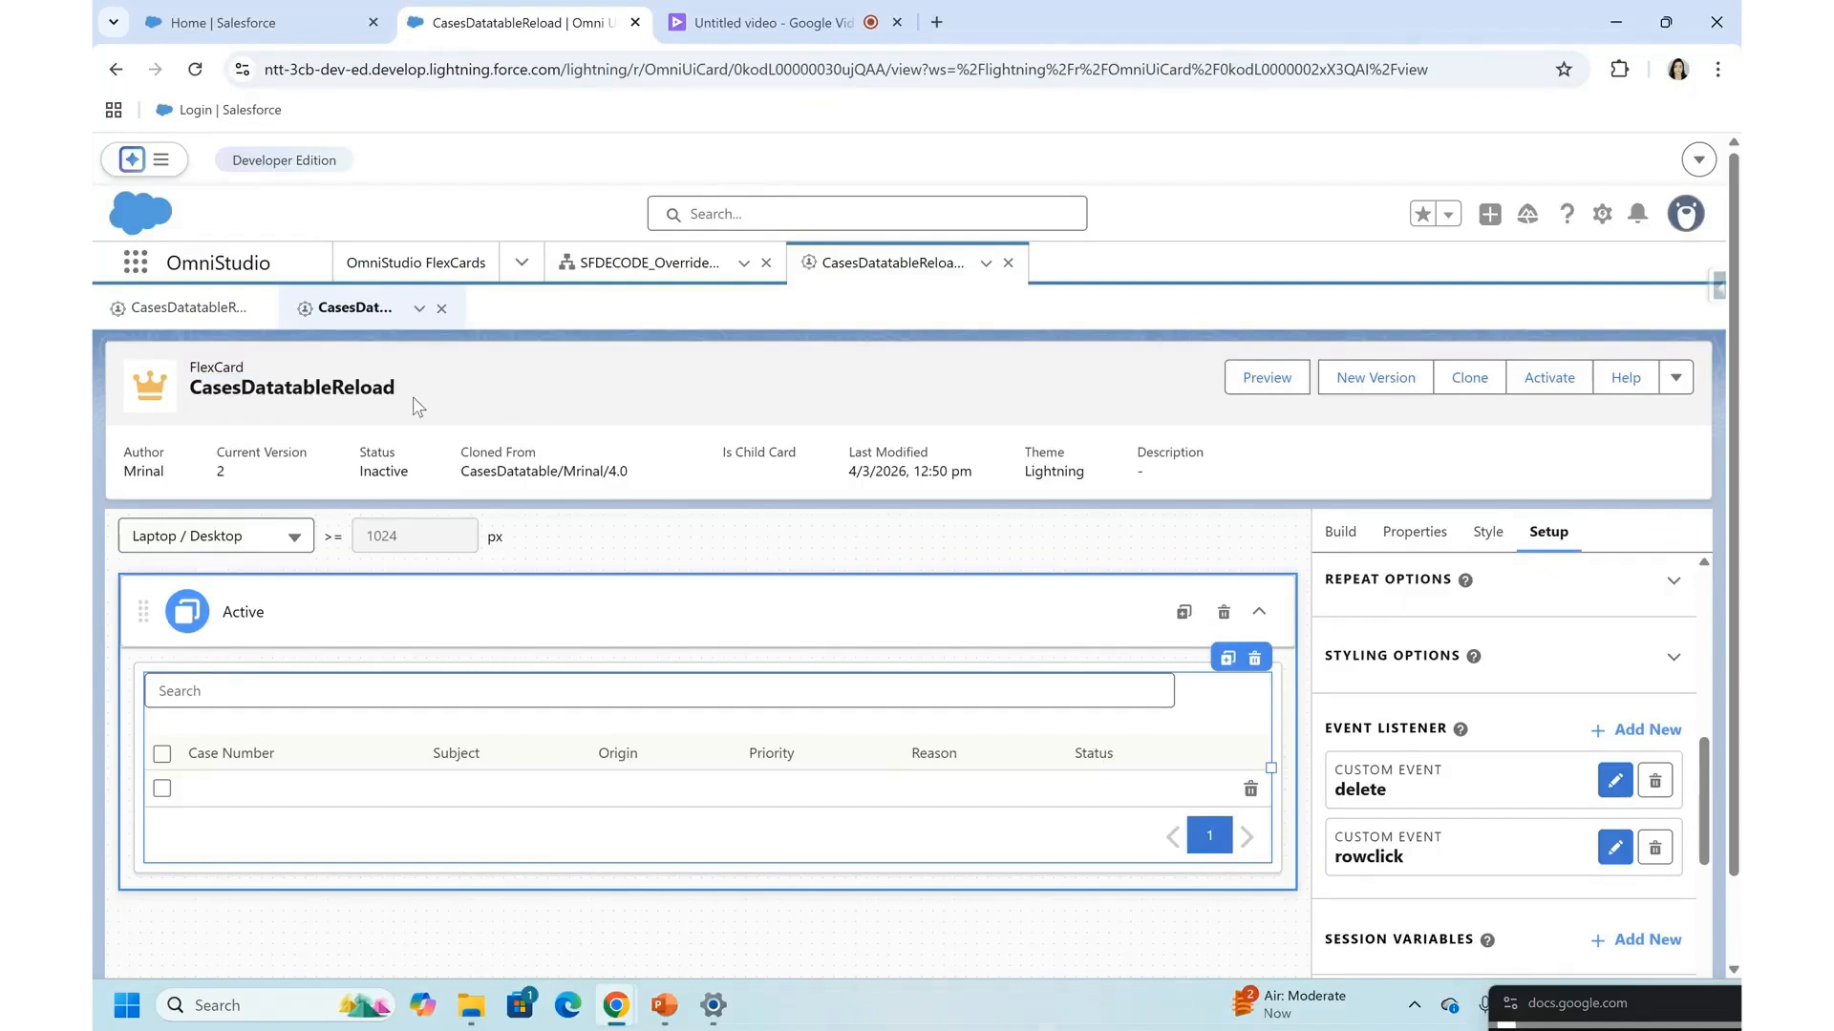
{"action": "double_click", "coordinate": [256, 399]}
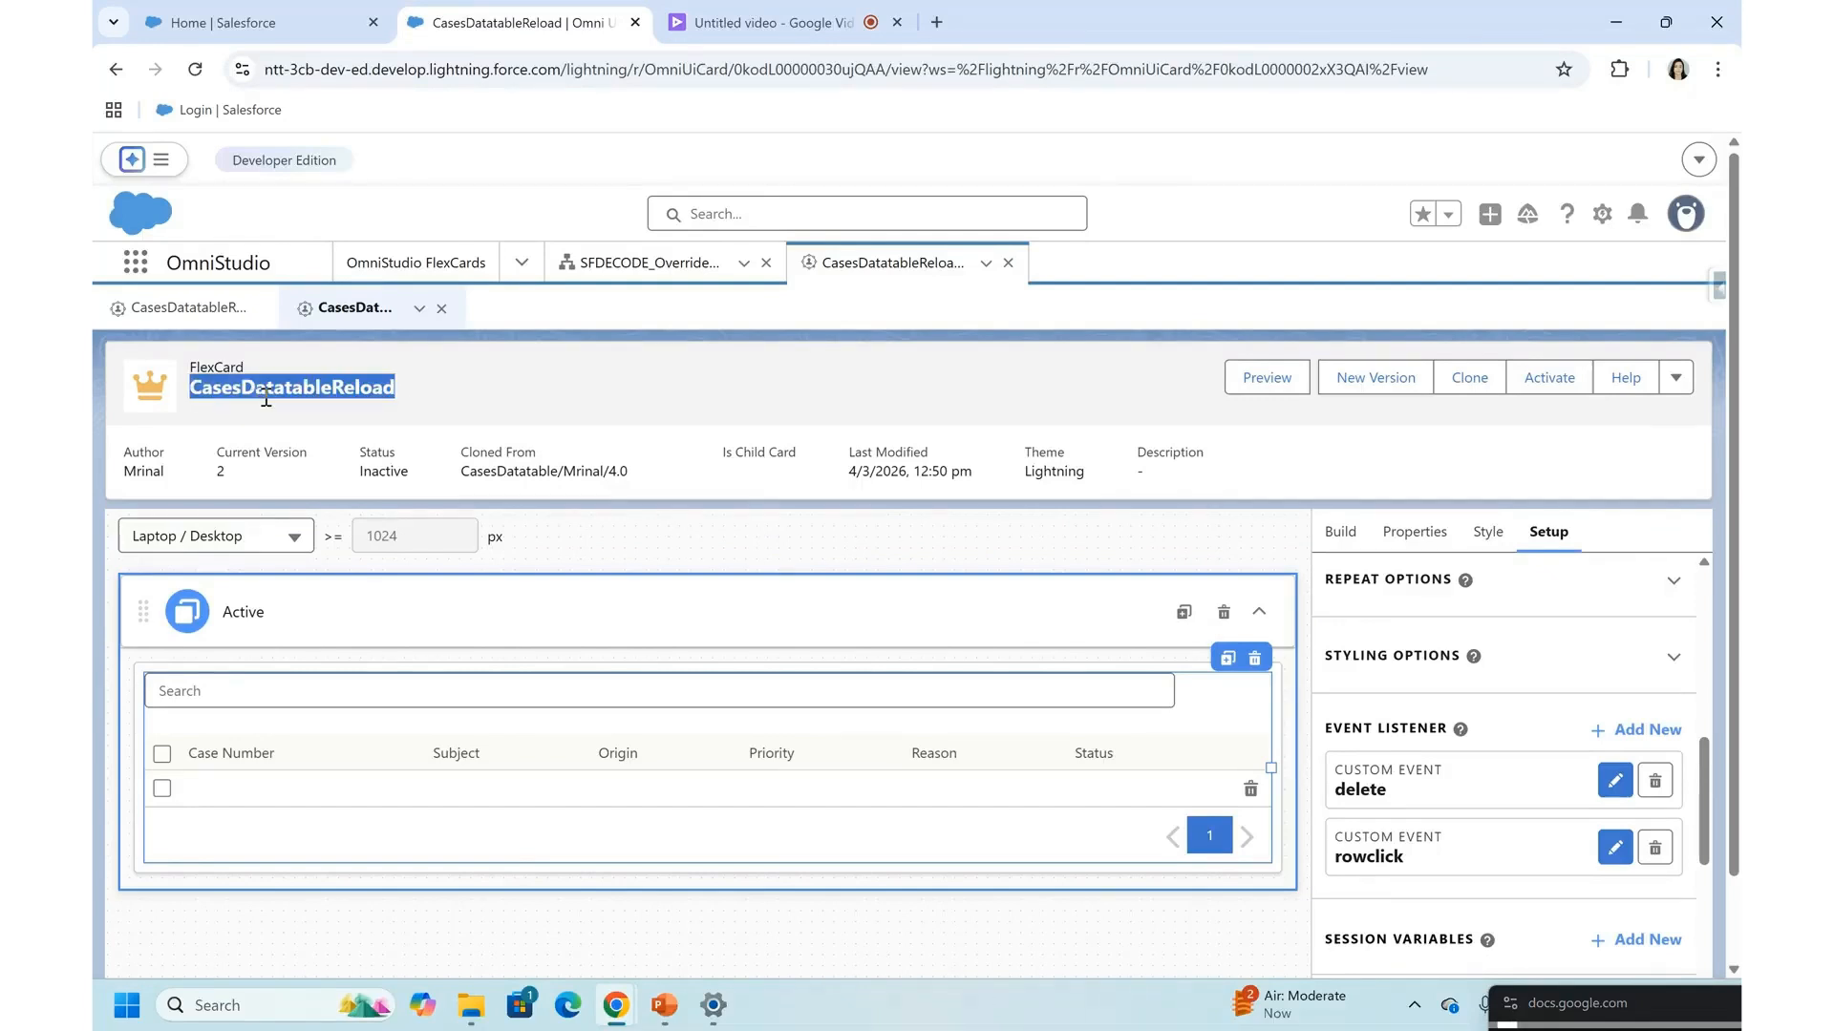
{"action": "scroll", "coordinate": [519, 662], "scroll_direction": "down", "scroll_amount": 1}
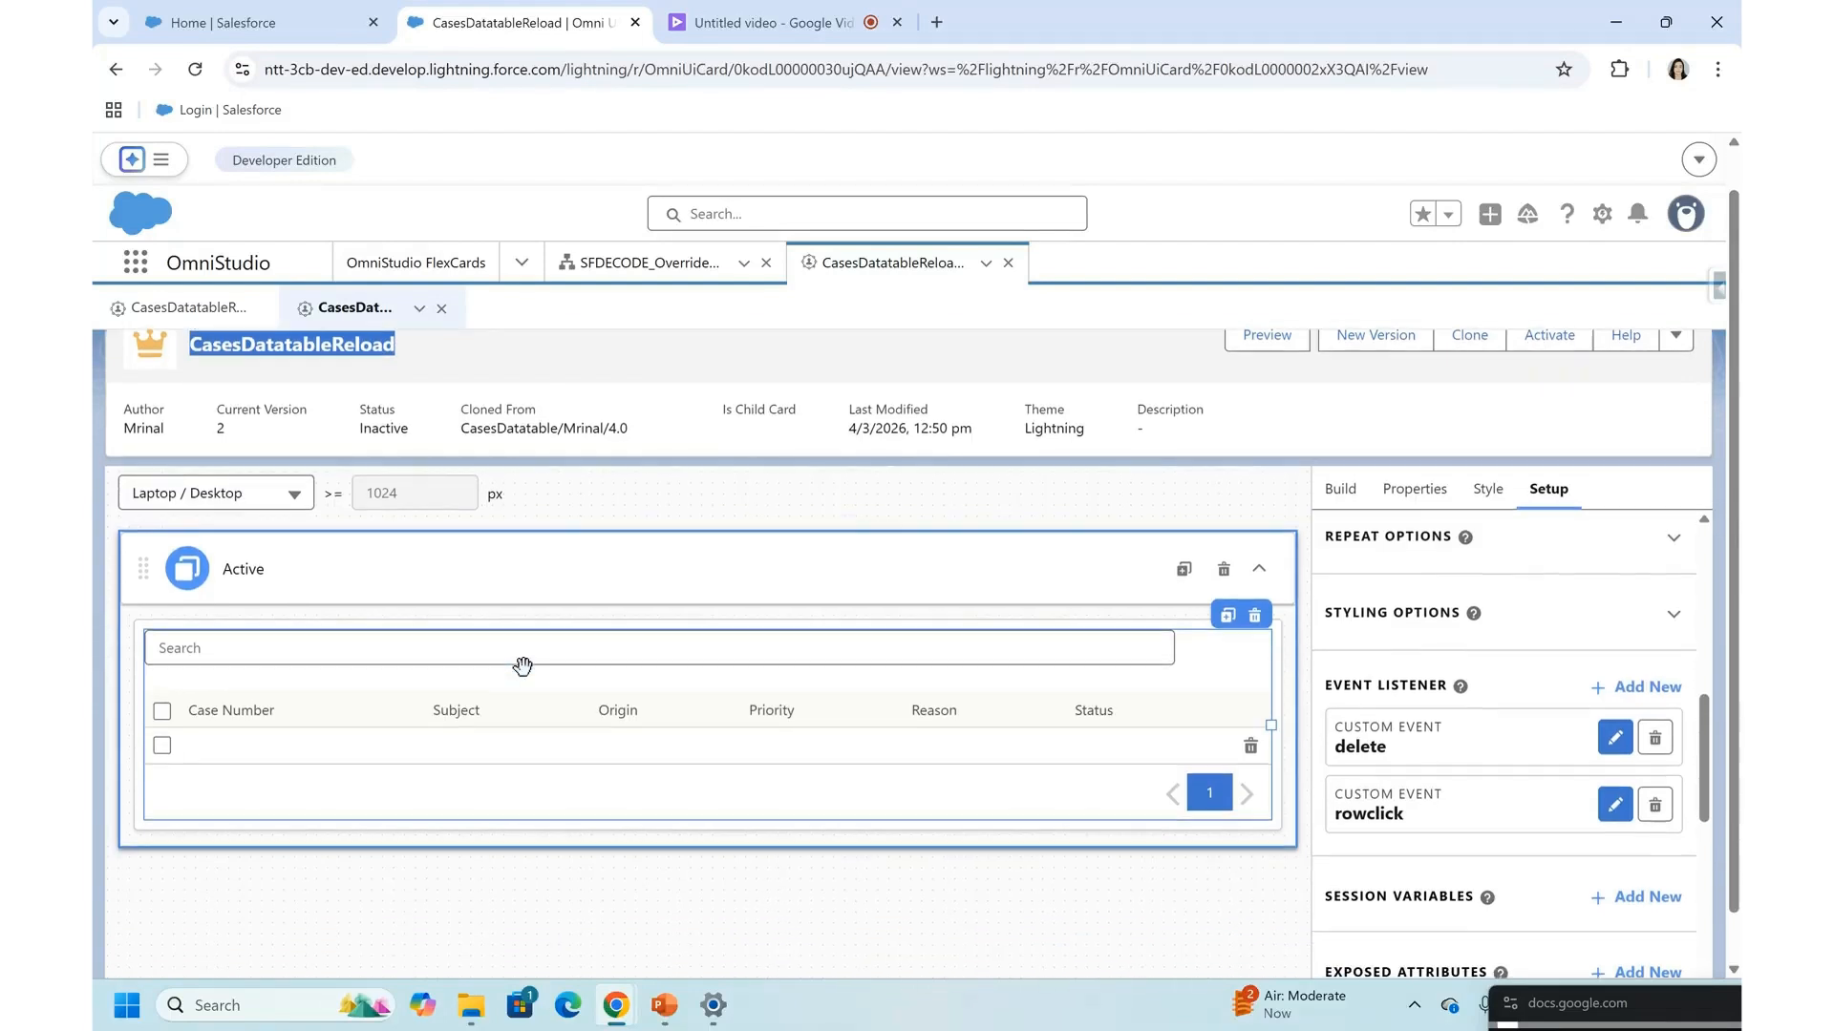
{"action": "left_click", "coordinate": [458, 702]}
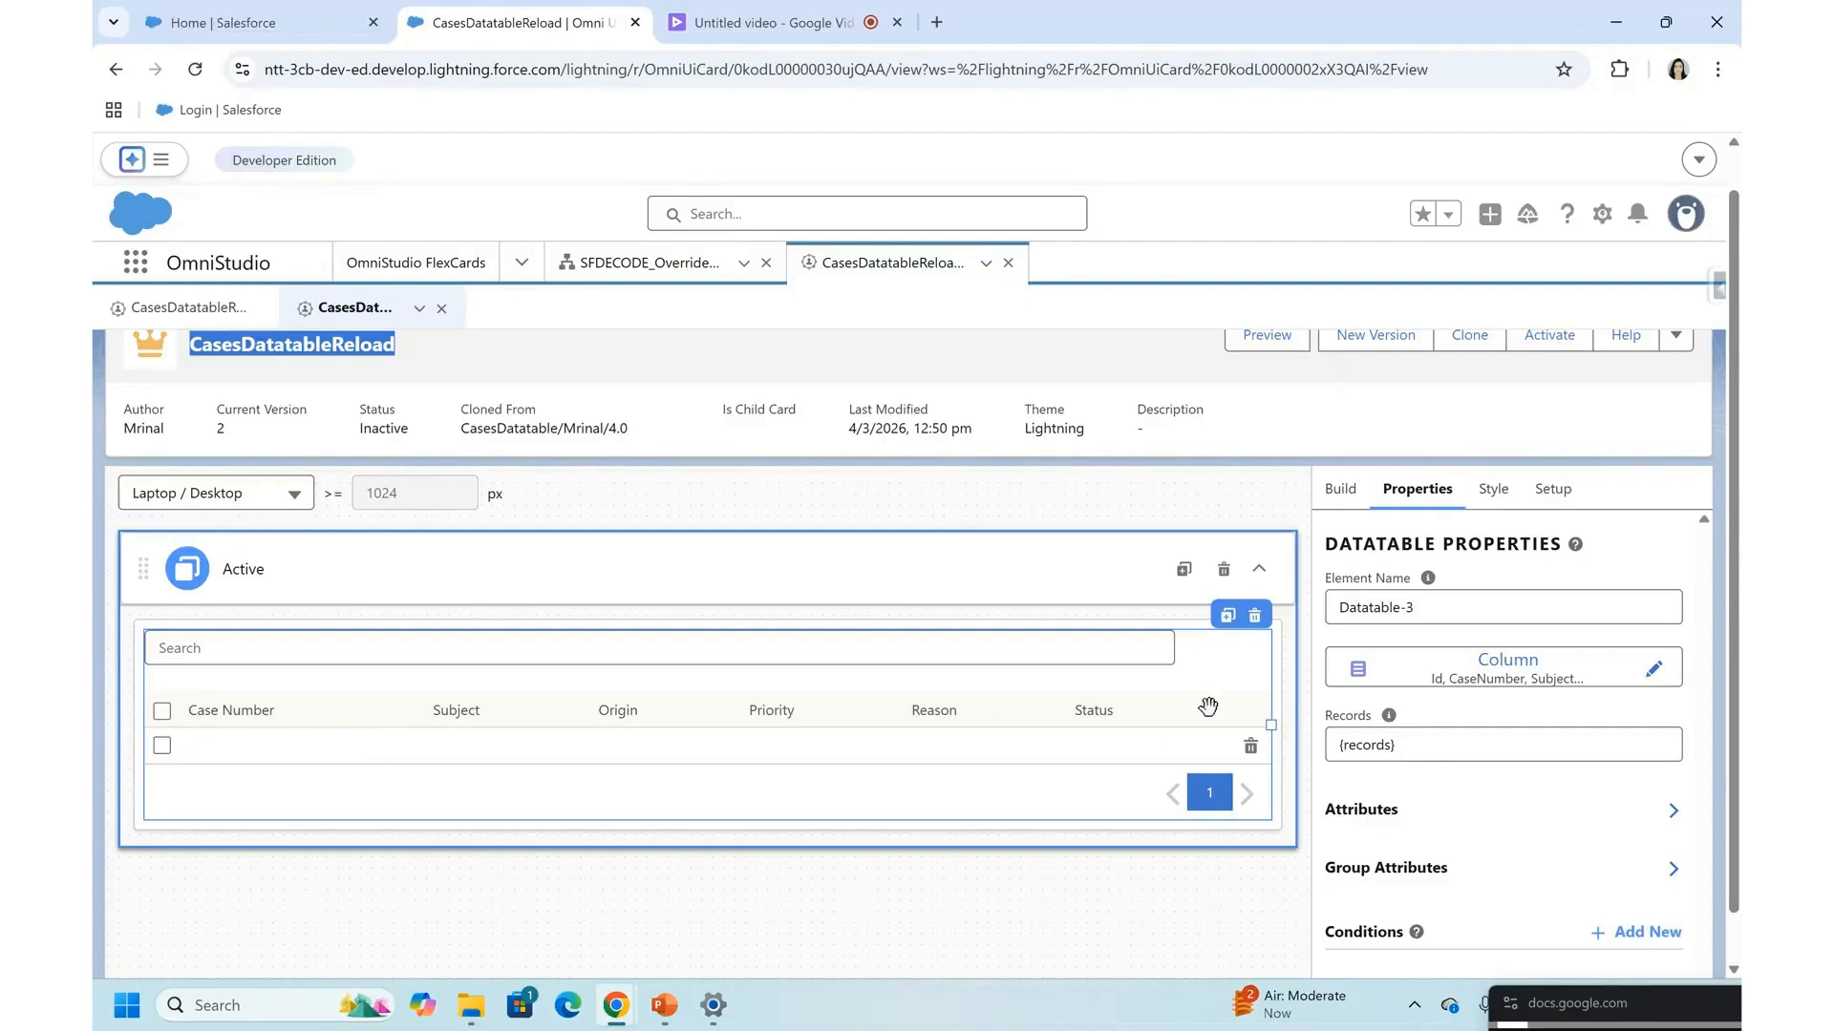
{"action": "scroll", "coordinate": [1136, 582], "scroll_direction": "up", "scroll_amount": 1}
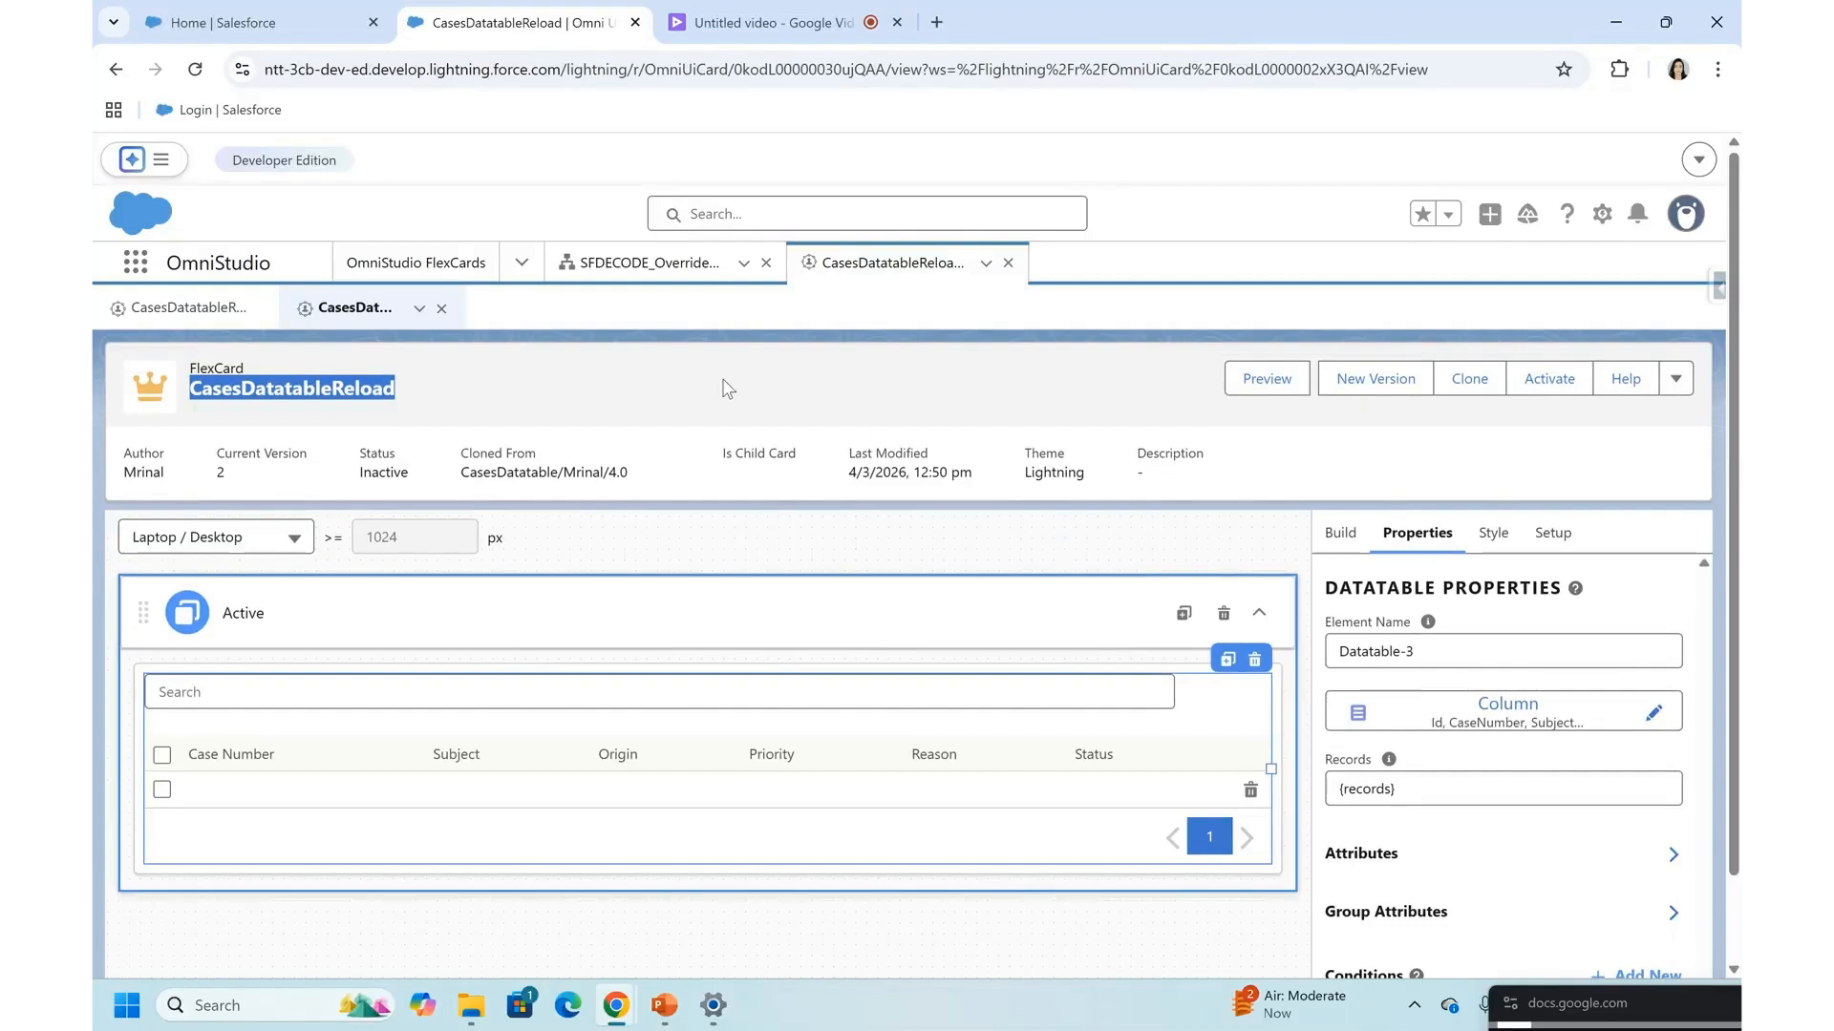
- Start a new OmniStudio FlexCard with the name and title ChildEditCases
{"action": "left_click", "coordinate": [465, 266]}
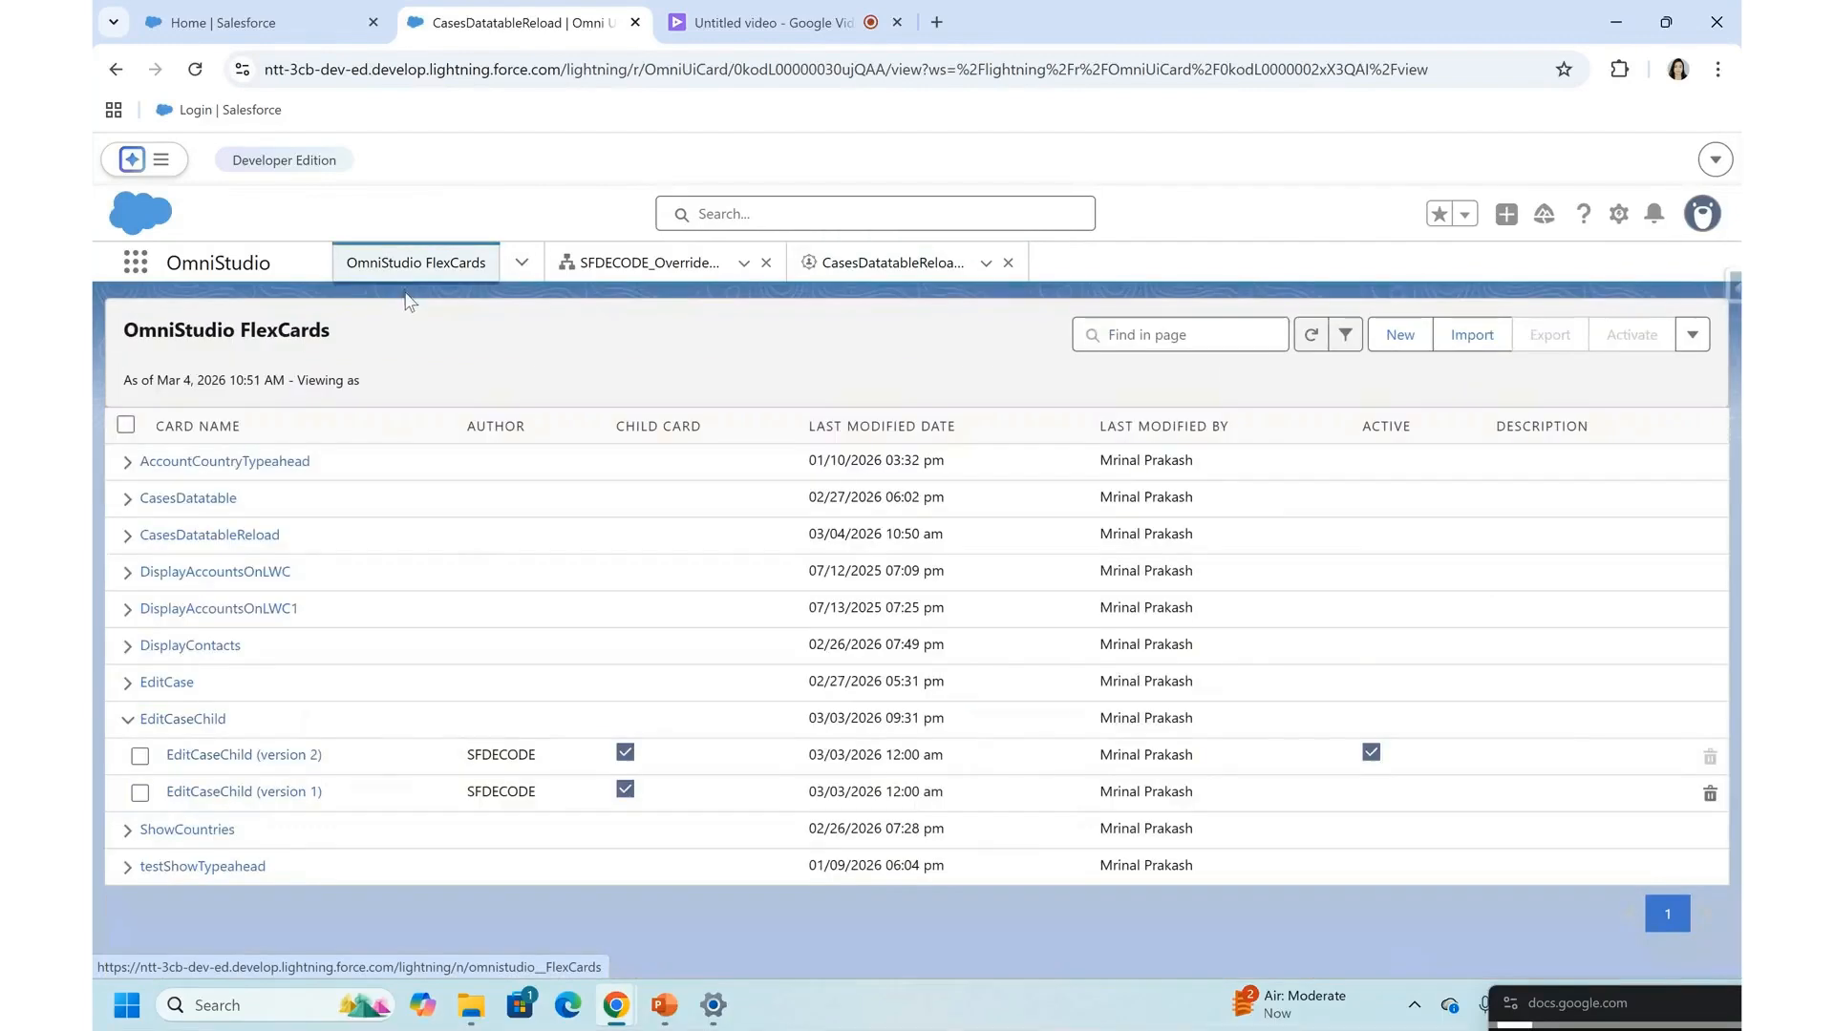
{"action": "left_click", "coordinate": [1400, 334]}
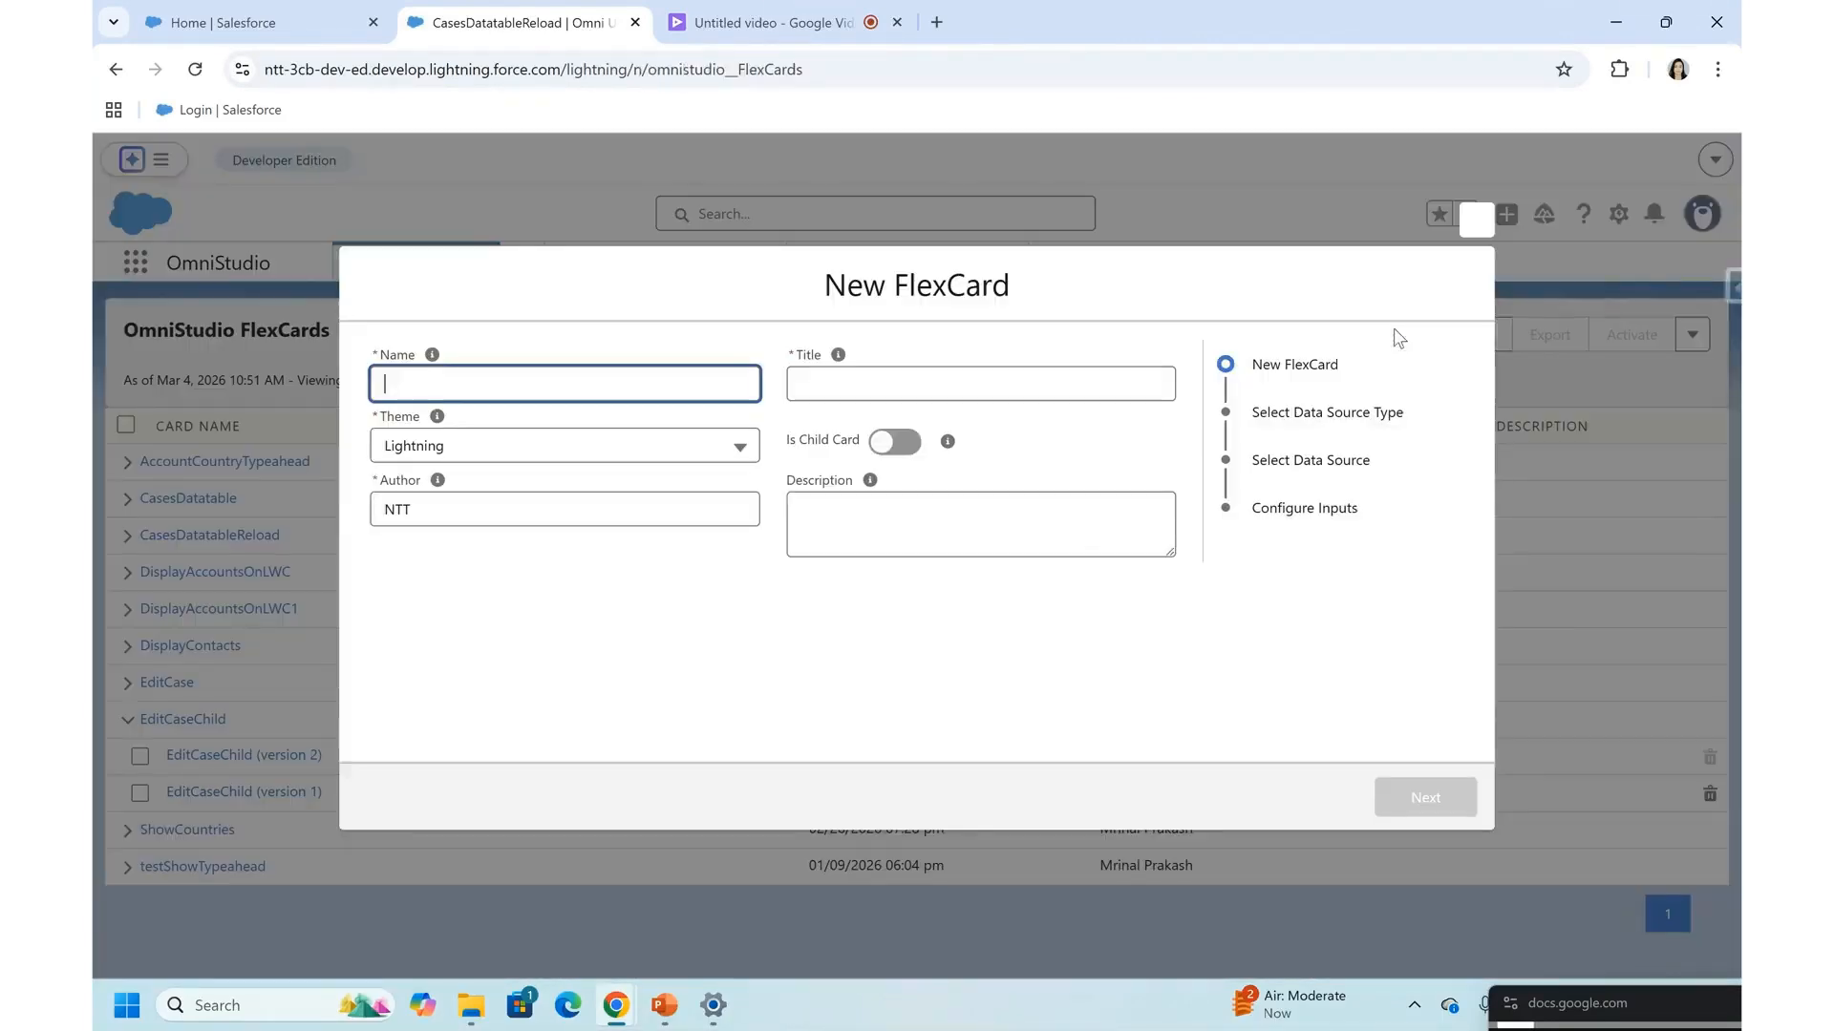
{"action": "type", "text": "ChildEditCases"}
{"action": "left_click", "coordinate": [810, 396]}
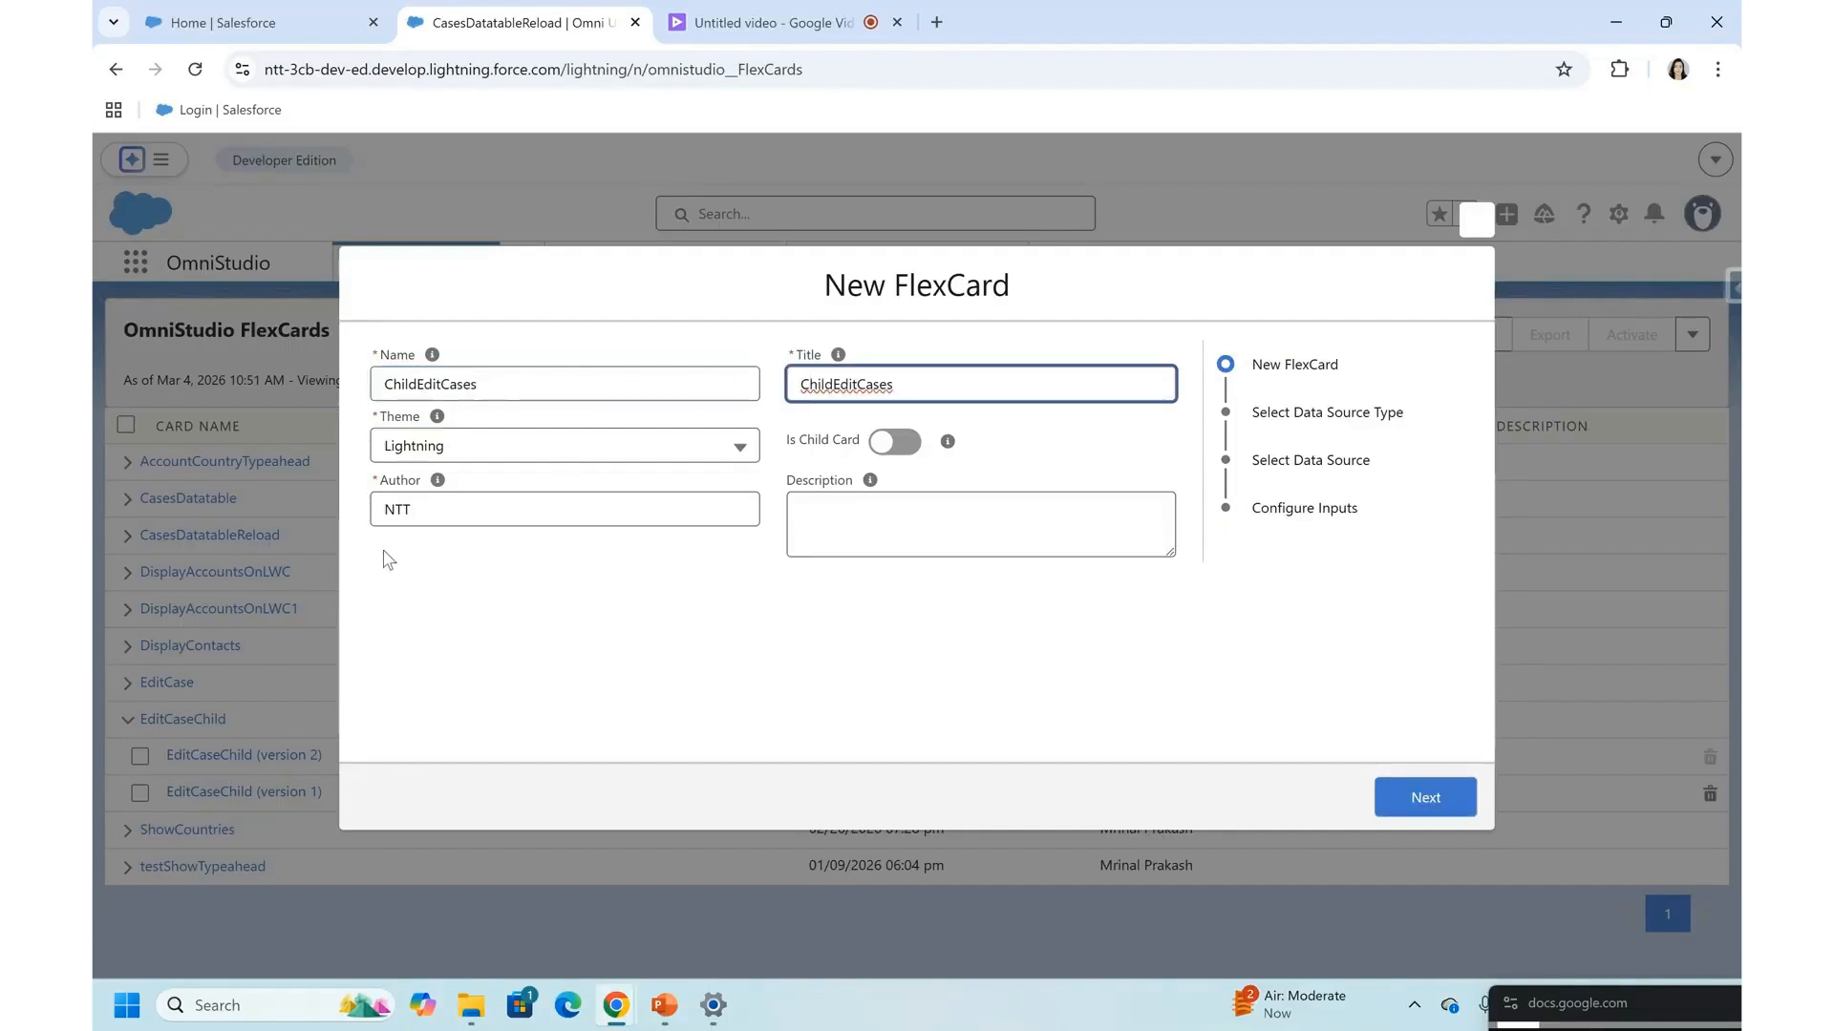
- Set the new FlexCard's author to SFDECODE, mark it as a child card and proceed to the data source type
{"action": "double_click", "coordinate": [425, 495]}
{"action": "type", "text": "SFD"}
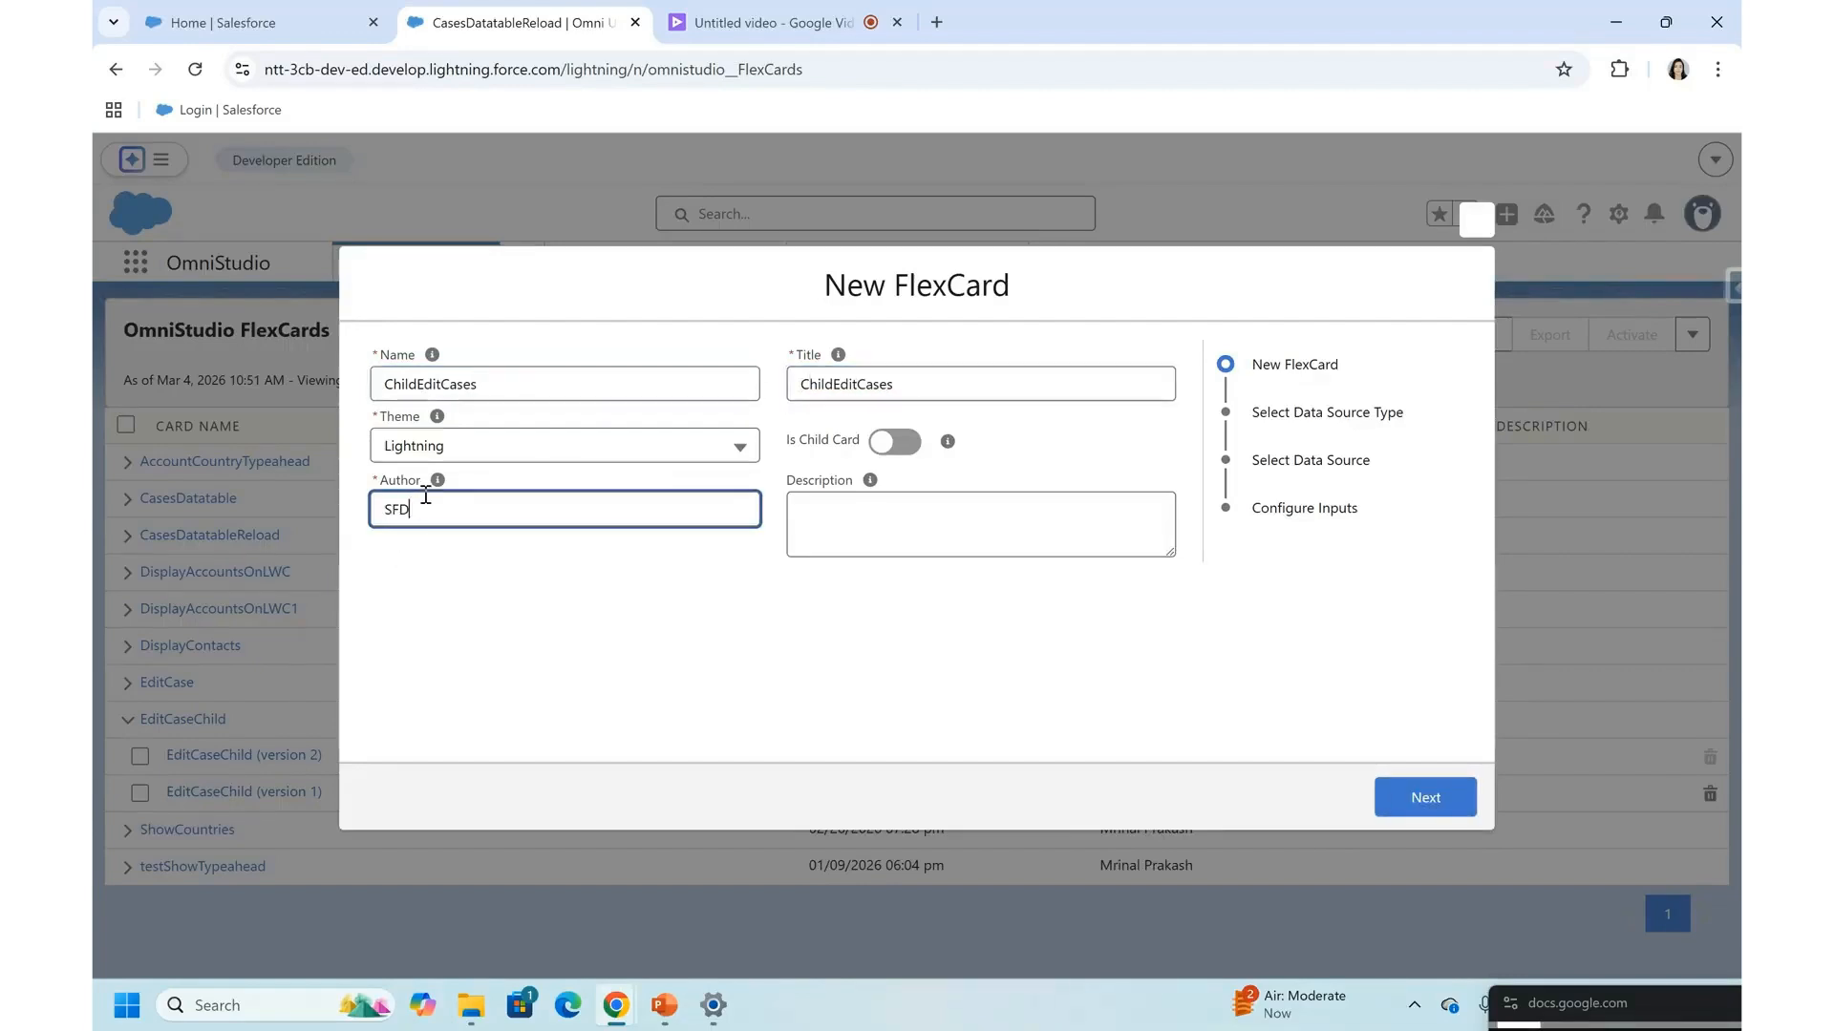
{"action": "type", "text": "ECODE"}
{"action": "left_click", "coordinate": [679, 616]}
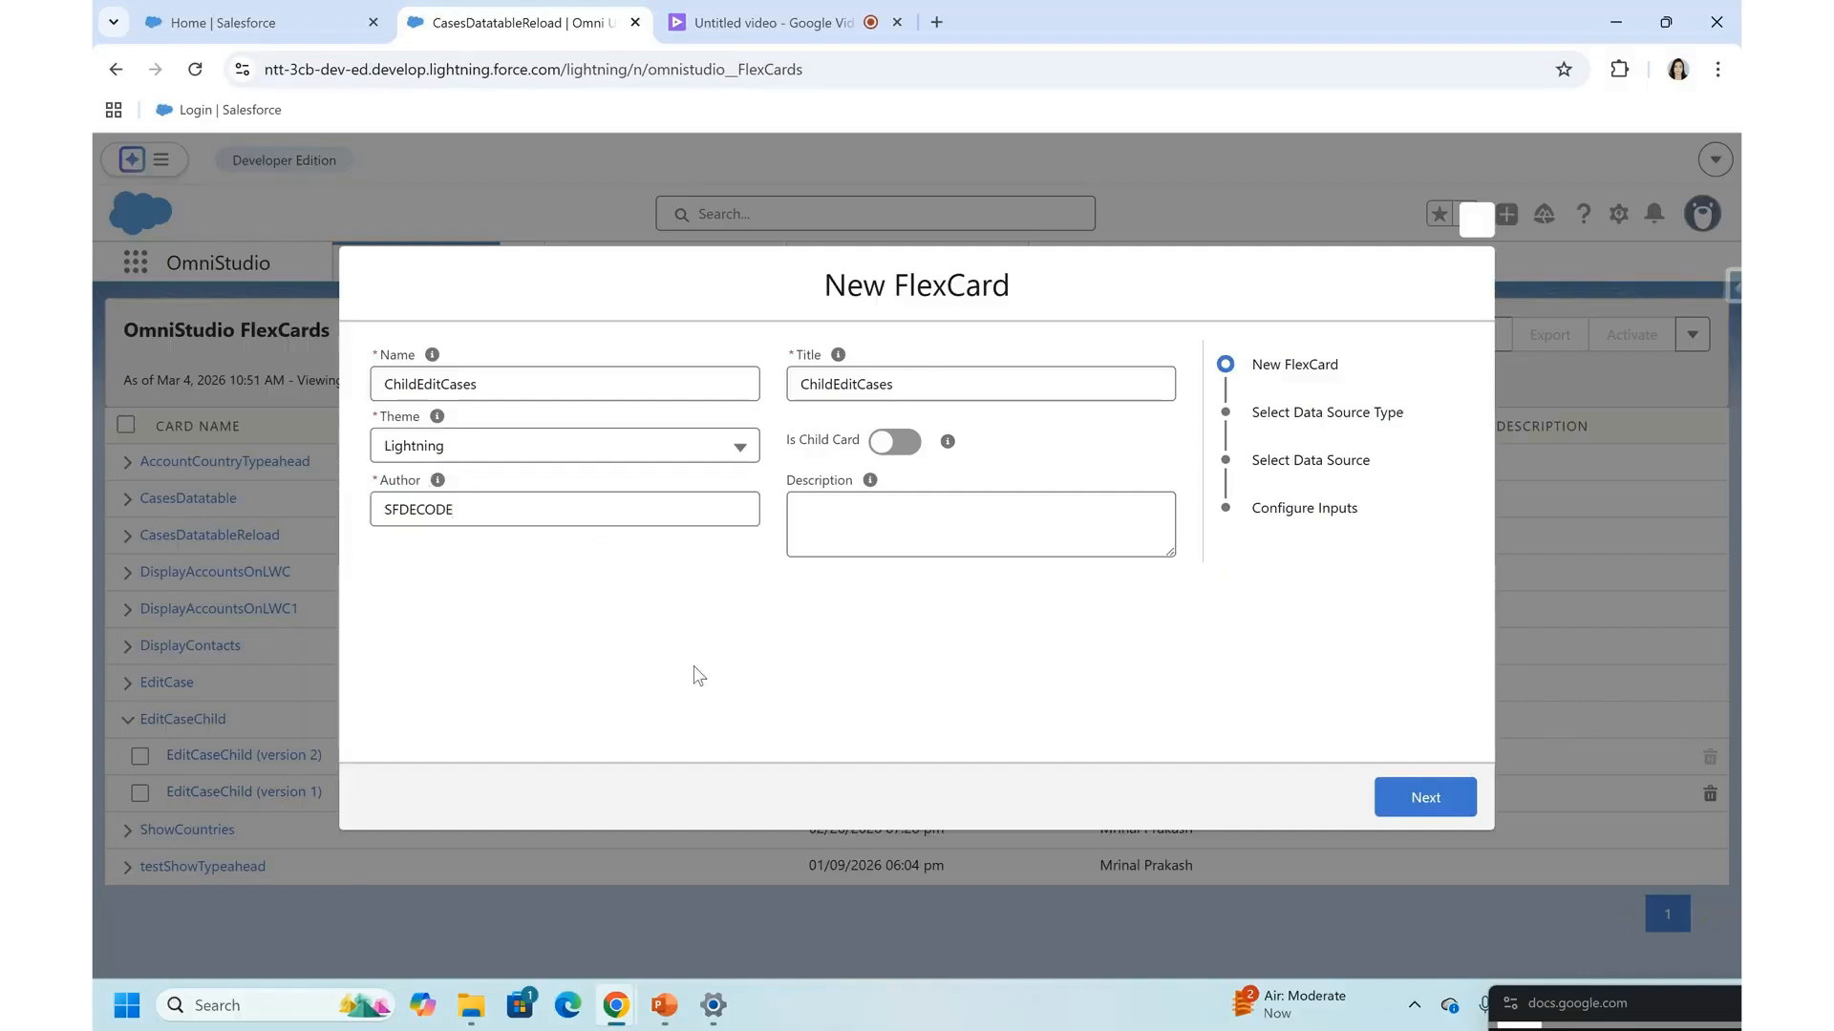
{"action": "left_click_drag", "start_coordinate": [789, 441], "coordinate": [887, 447]}
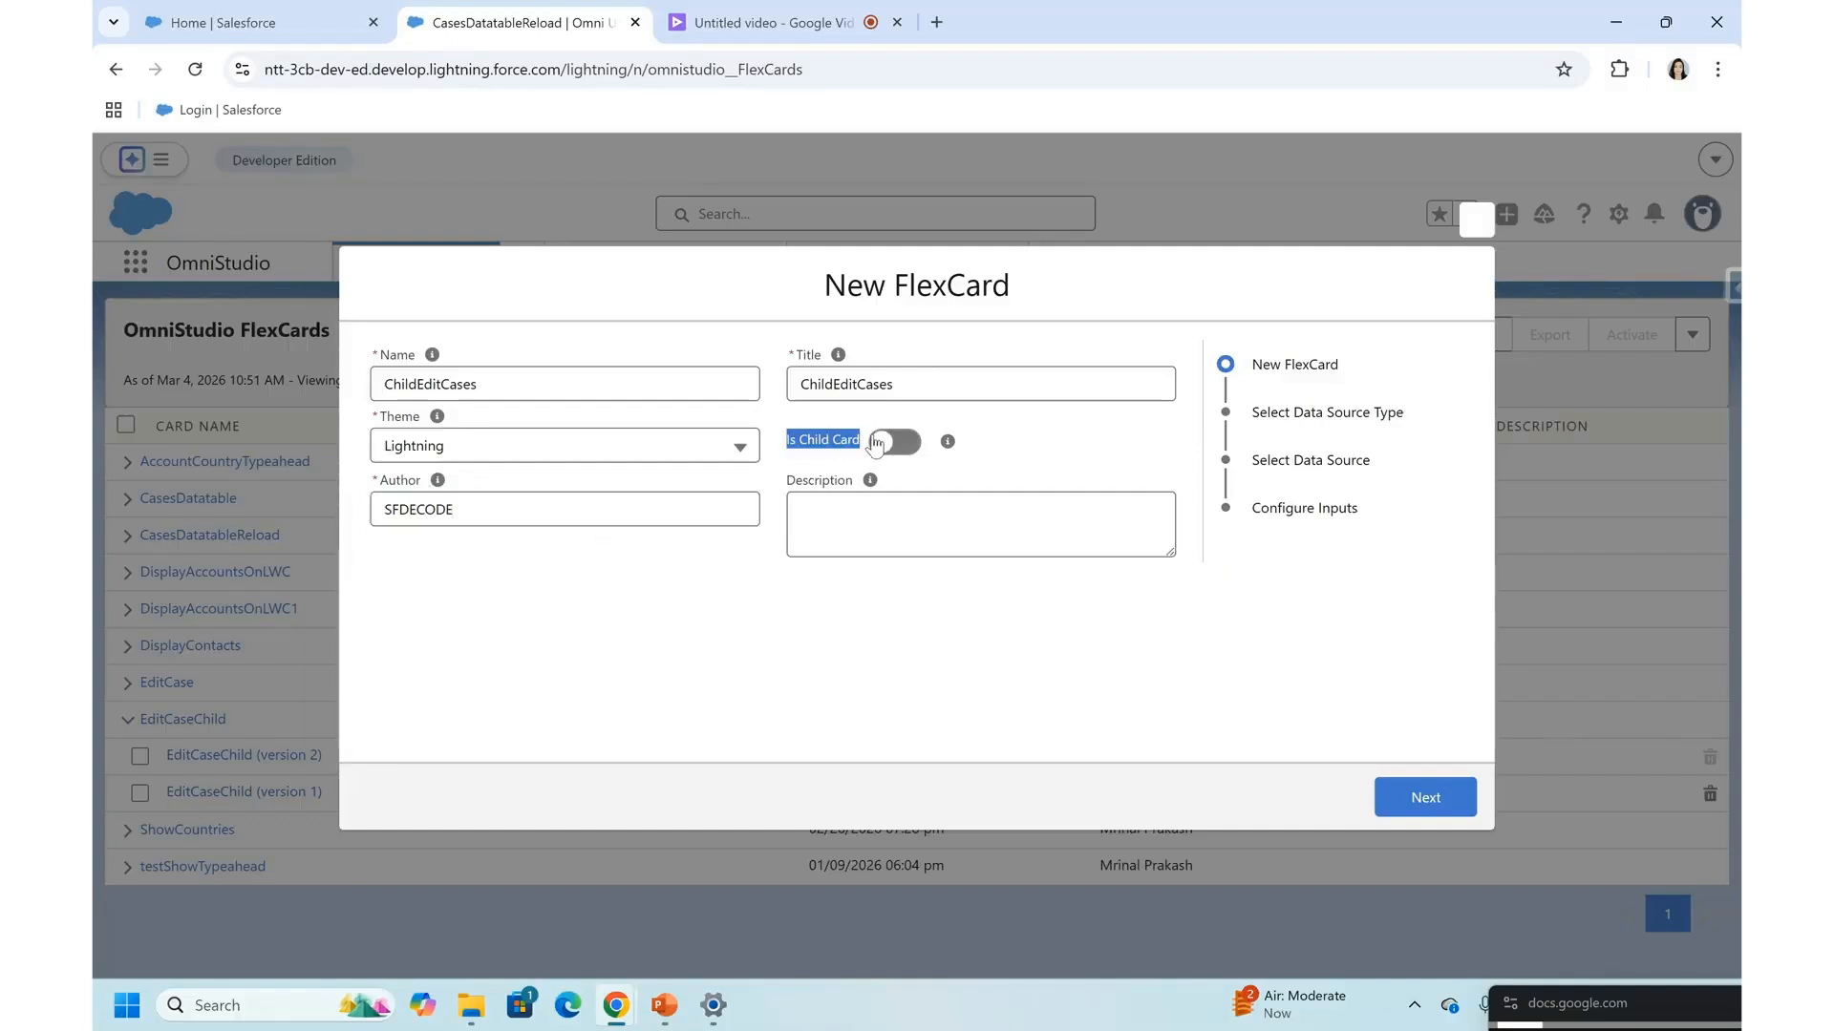
{"action": "left_click", "coordinate": [886, 445]}
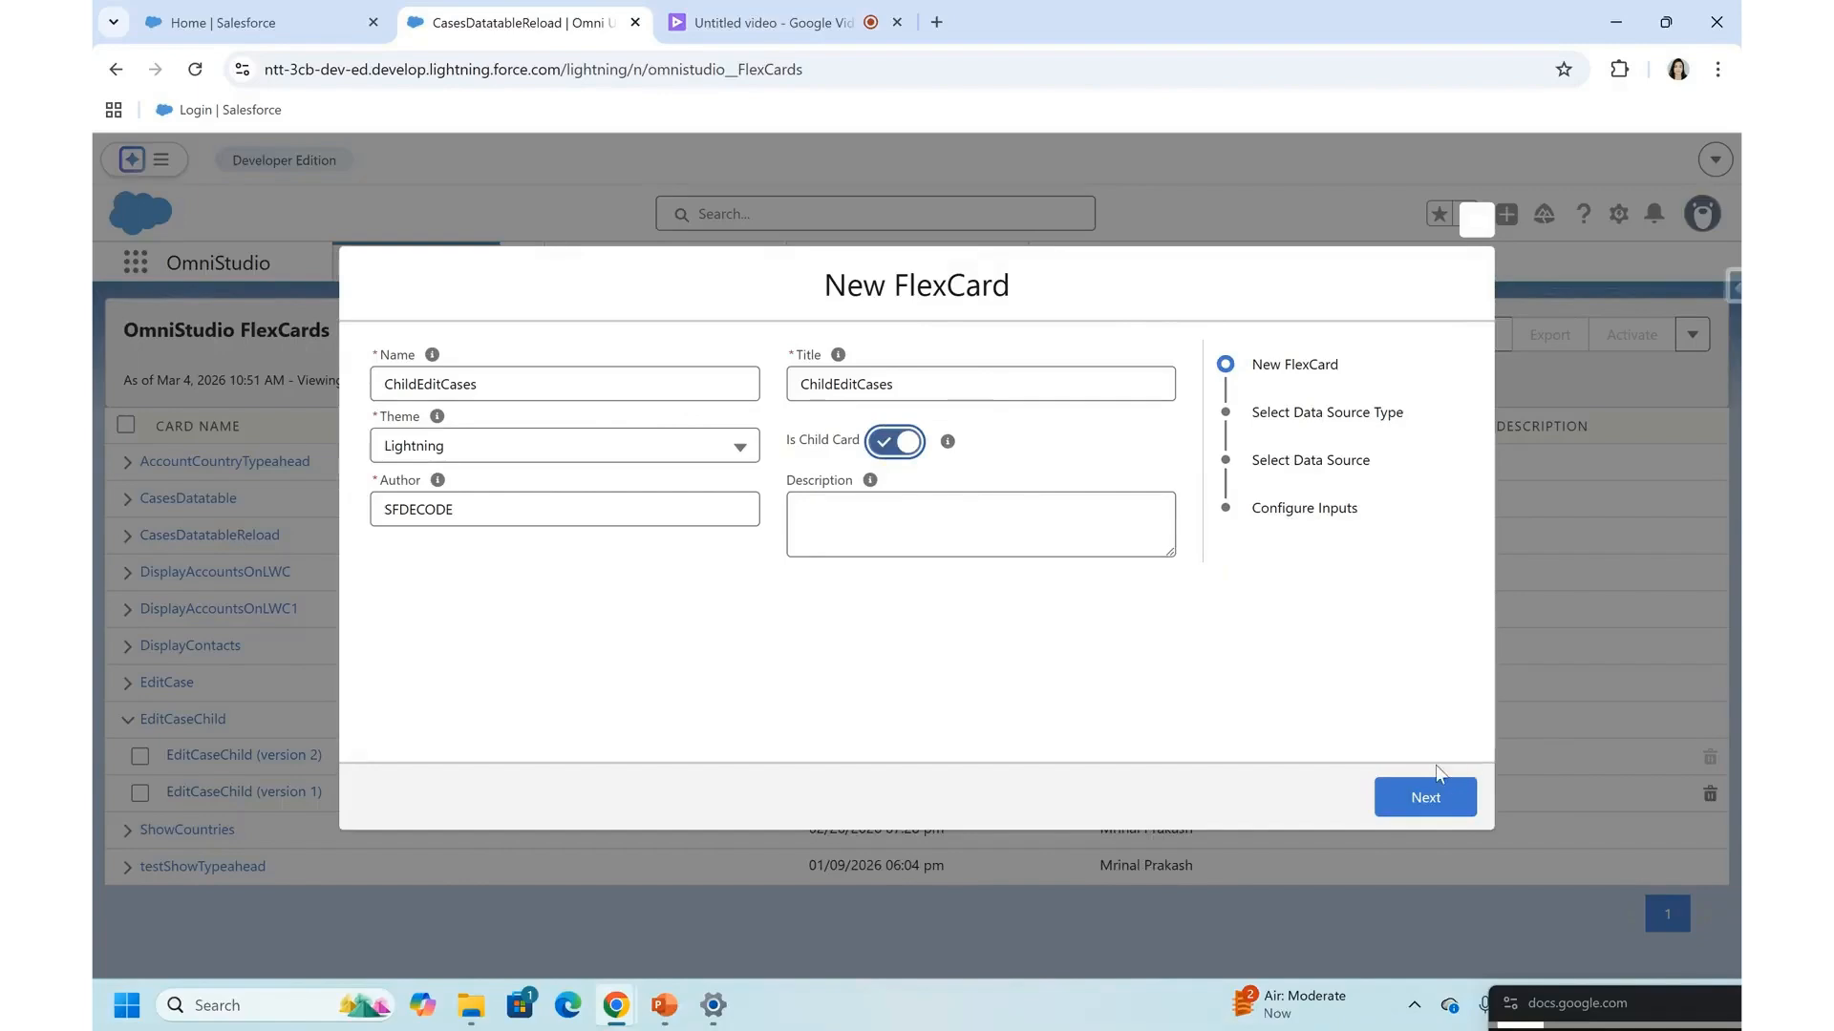
{"action": "left_click", "coordinate": [1406, 798]}
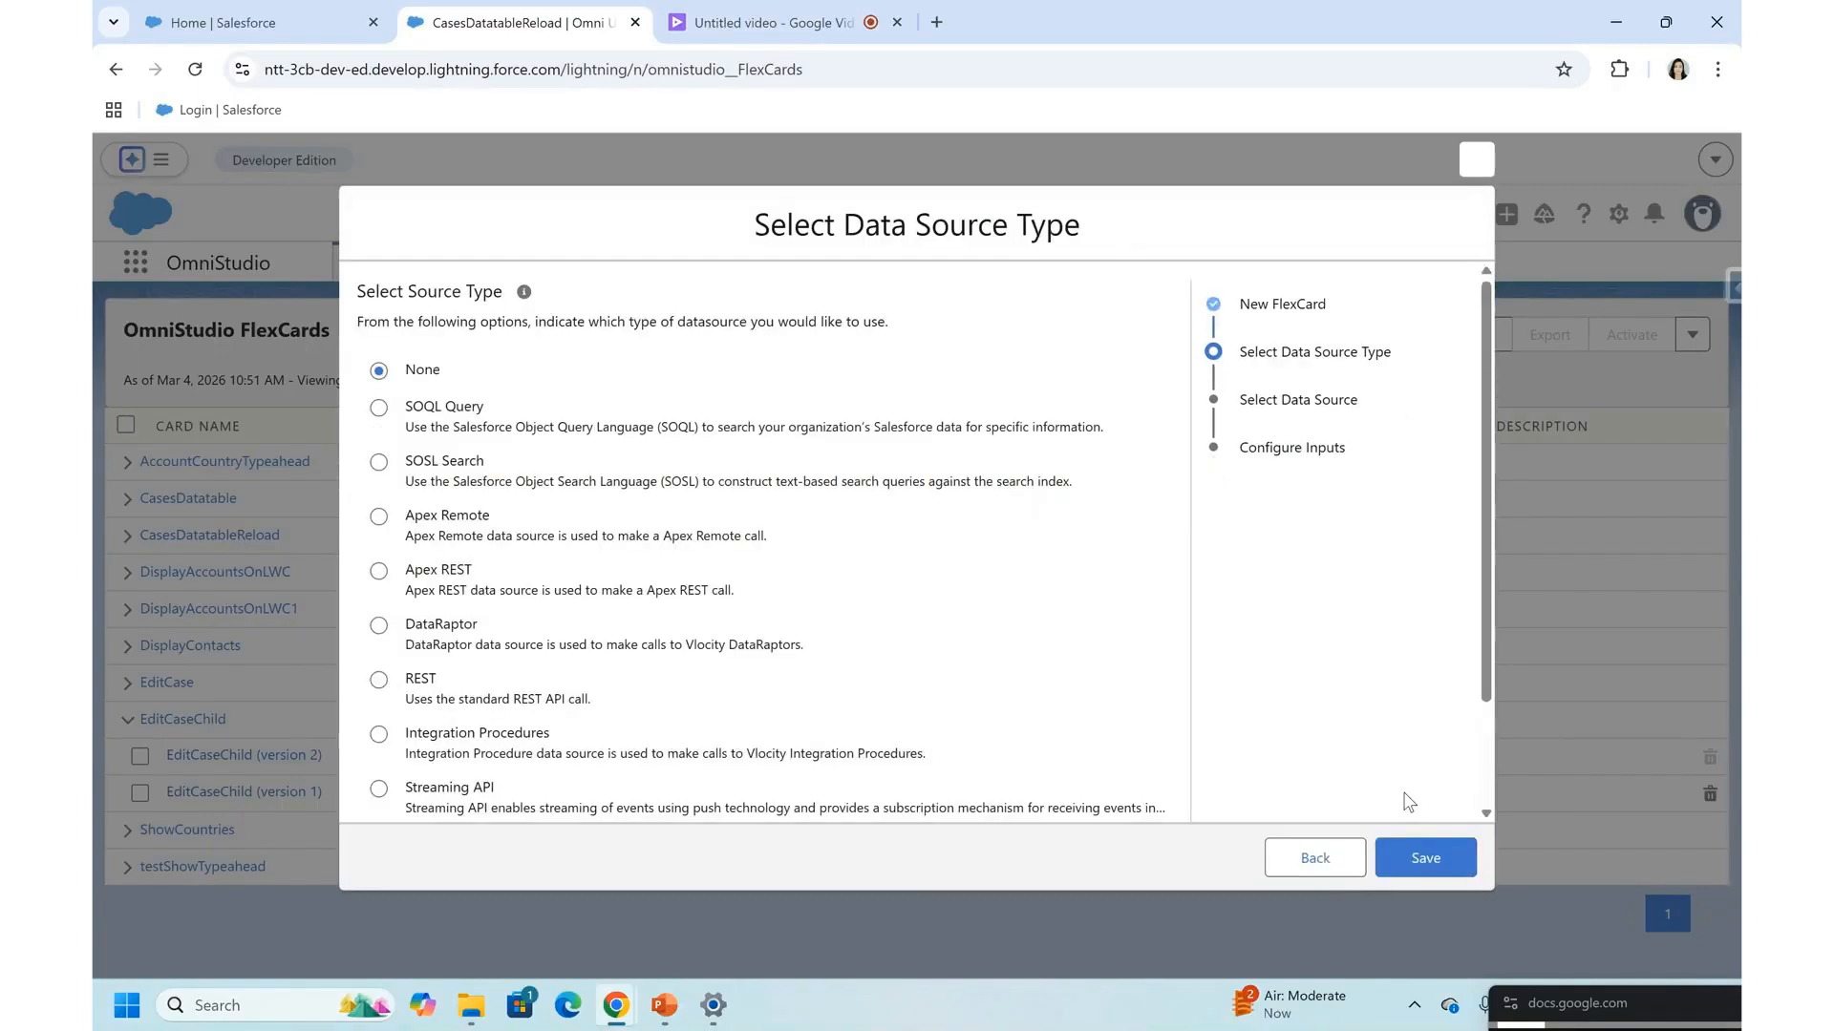
- Choose Custom as the new FlexCard's data source type and continue to its JSON setup
{"action": "key", "text": "super+Tab"}
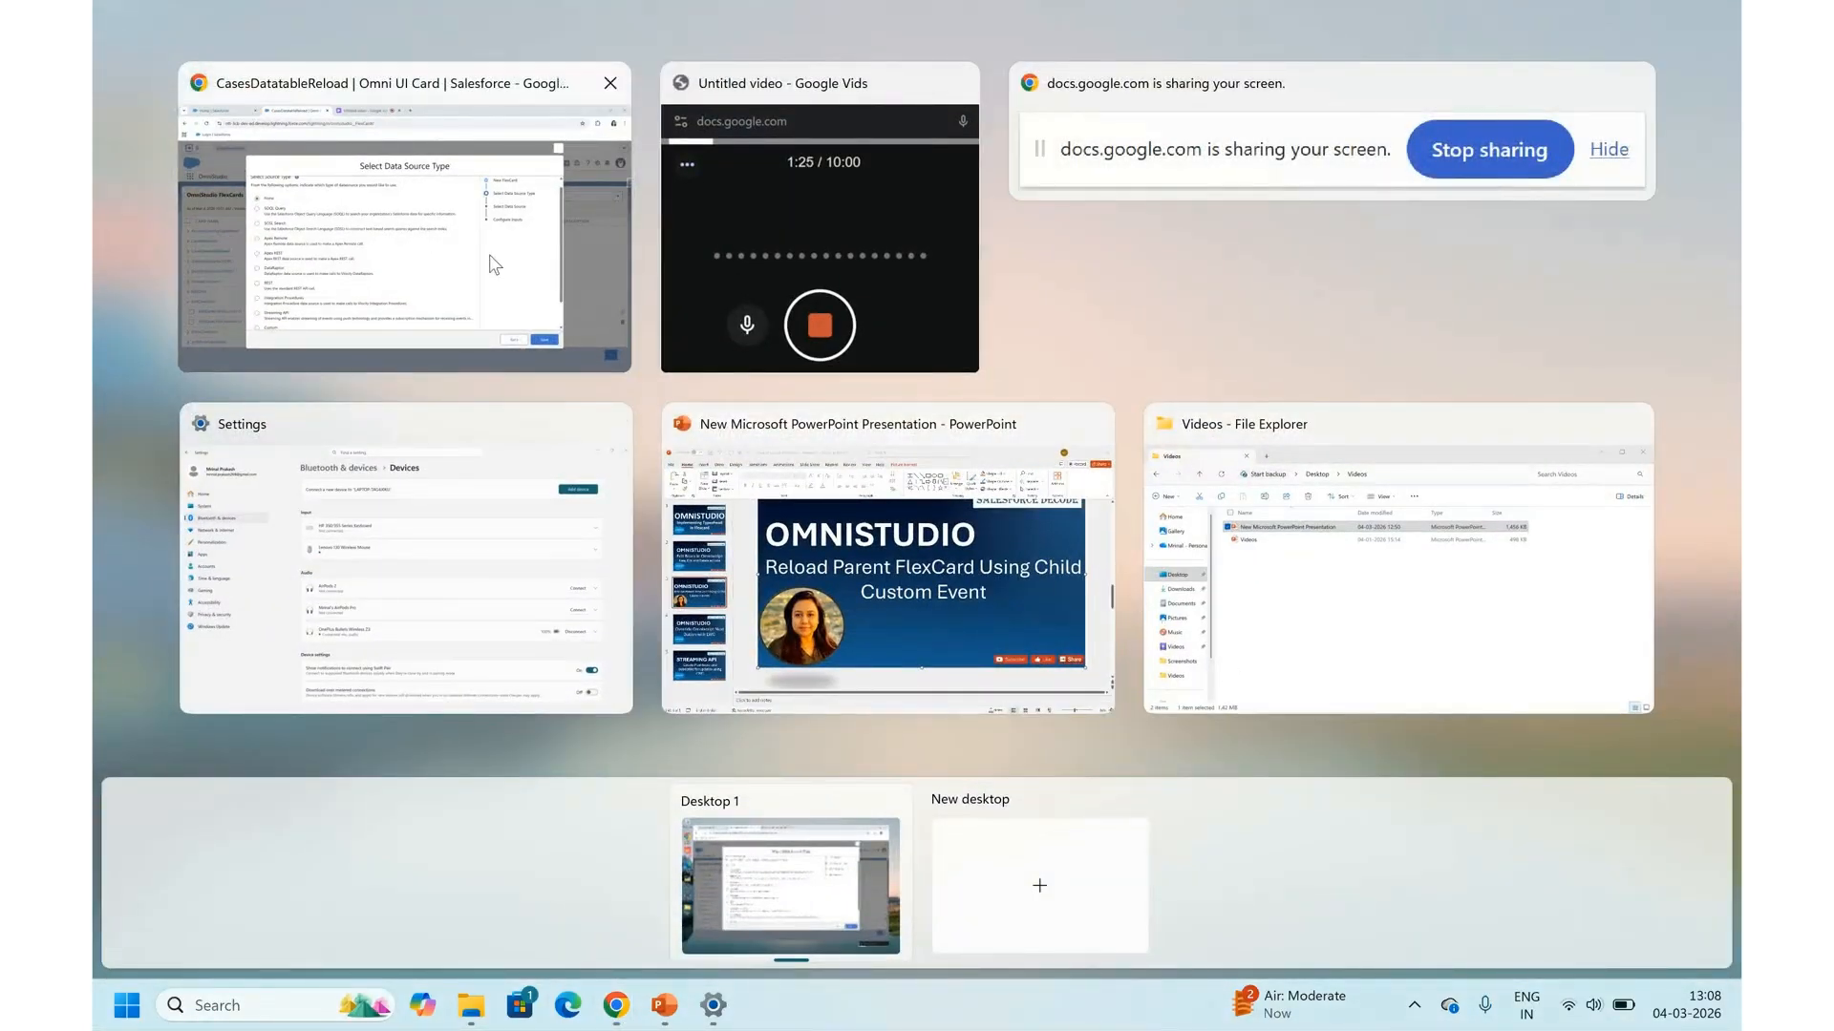
{"action": "left_click", "coordinate": [514, 297]}
{"action": "scroll", "coordinate": [403, 757], "scroll_direction": "down", "scroll_amount": 2}
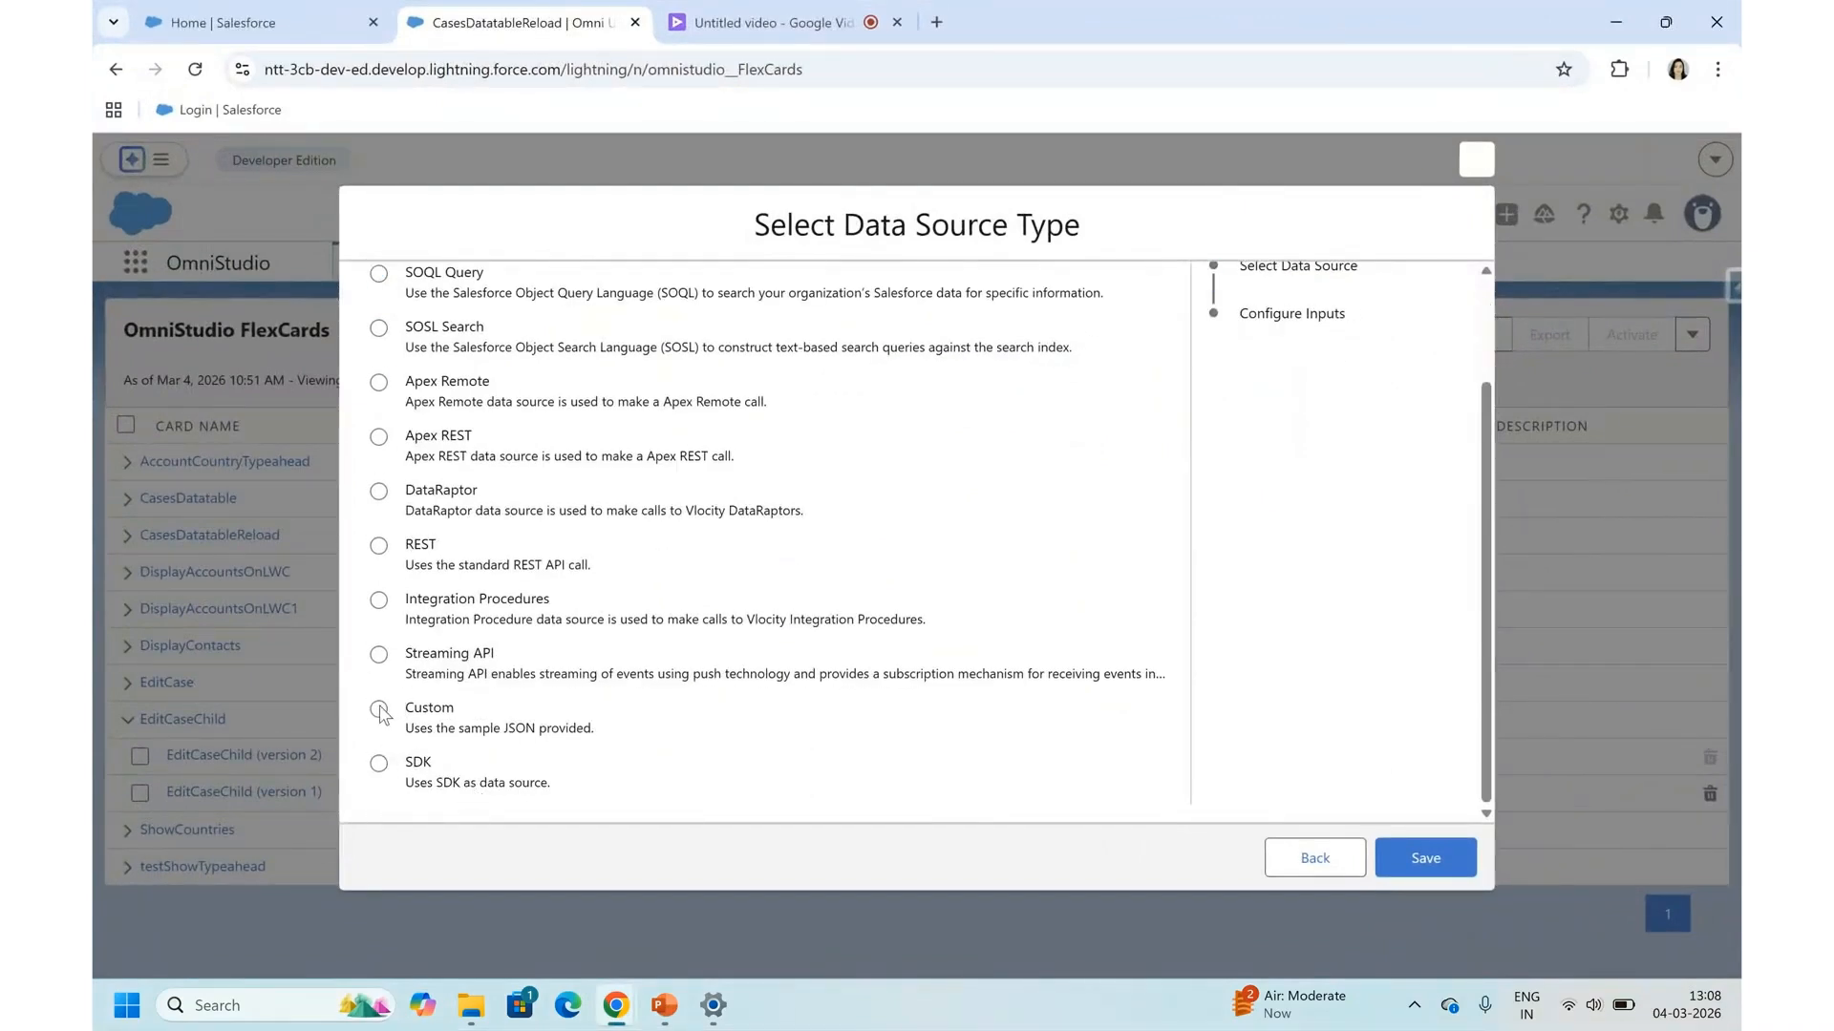
{"action": "scroll", "coordinate": [440, 650], "scroll_direction": "up", "scroll_amount": 2}
{"action": "scroll", "coordinate": [479, 573], "scroll_direction": "down", "scroll_amount": 2}
{"action": "left_click", "coordinate": [428, 731]}
{"action": "left_click", "coordinate": [1432, 857]}
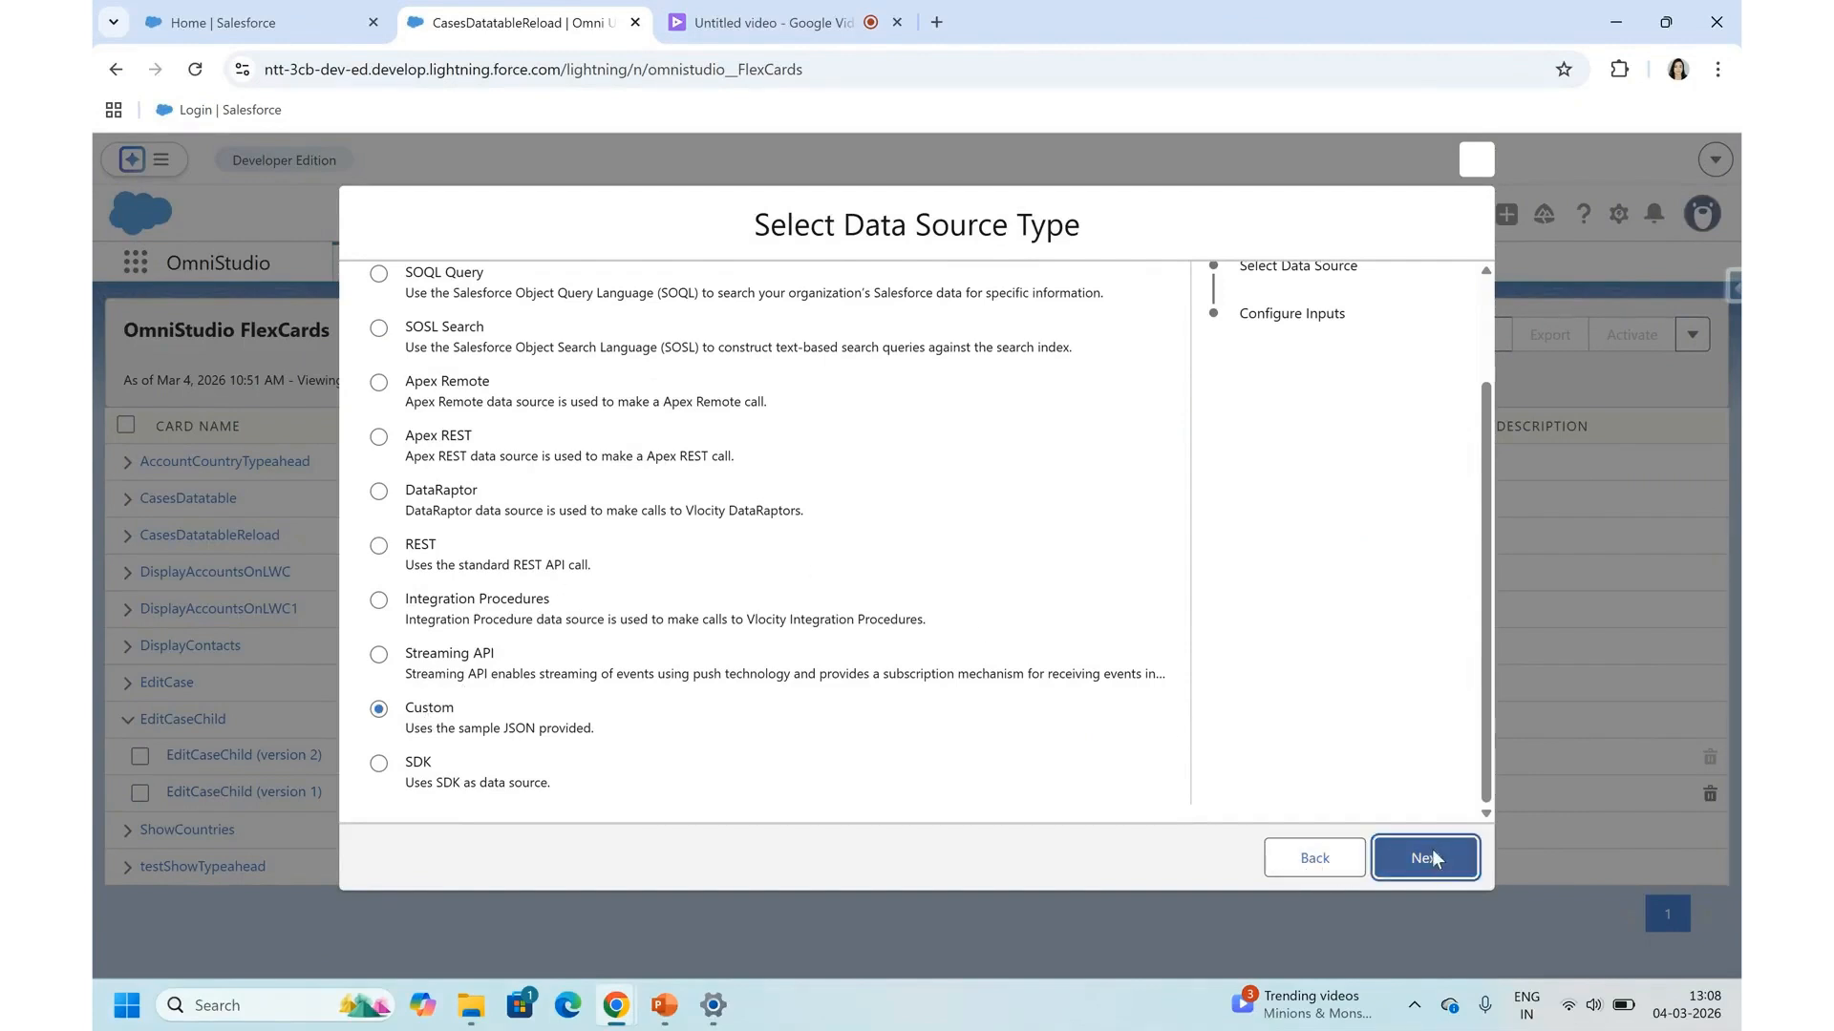
- Try to enter custom JSON with an empty records array as the card's data source
{"action": "left_click", "coordinate": [472, 398]}
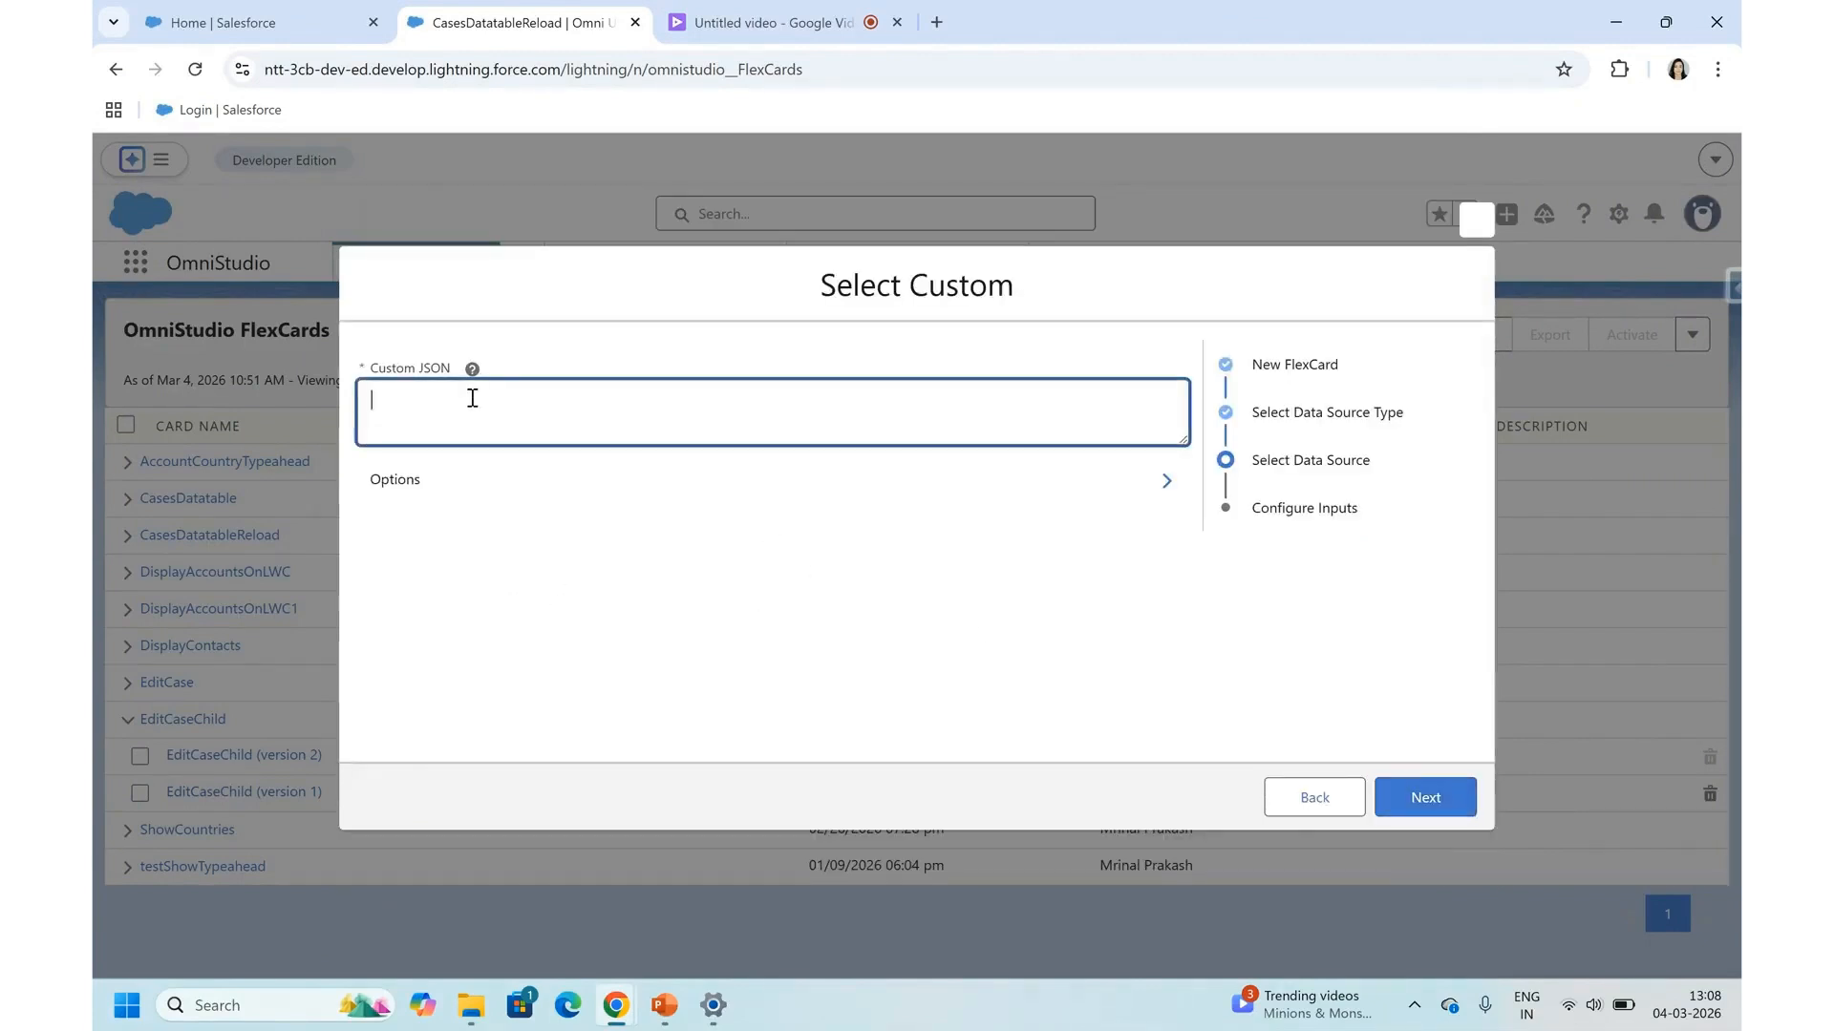
{"action": "type", "text": "["}
{"action": "type", "text": "{\"record"}
{"action": "type", "text": "s"}
{"action": "type", "text": "\""}
{"action": "type", "text": " : {}"}
{"action": "type", "text": "}"}
{"action": "left_click", "coordinate": [369, 403]}
{"action": "type", "text": "{"}
{"action": "left_click", "coordinate": [459, 402]}
{"action": "key", "text": "BackSpace"}
{"action": "key", "text": "BackSpace"}
{"action": "type", "text": "["}
{"action": "left_click", "coordinate": [602, 538]}
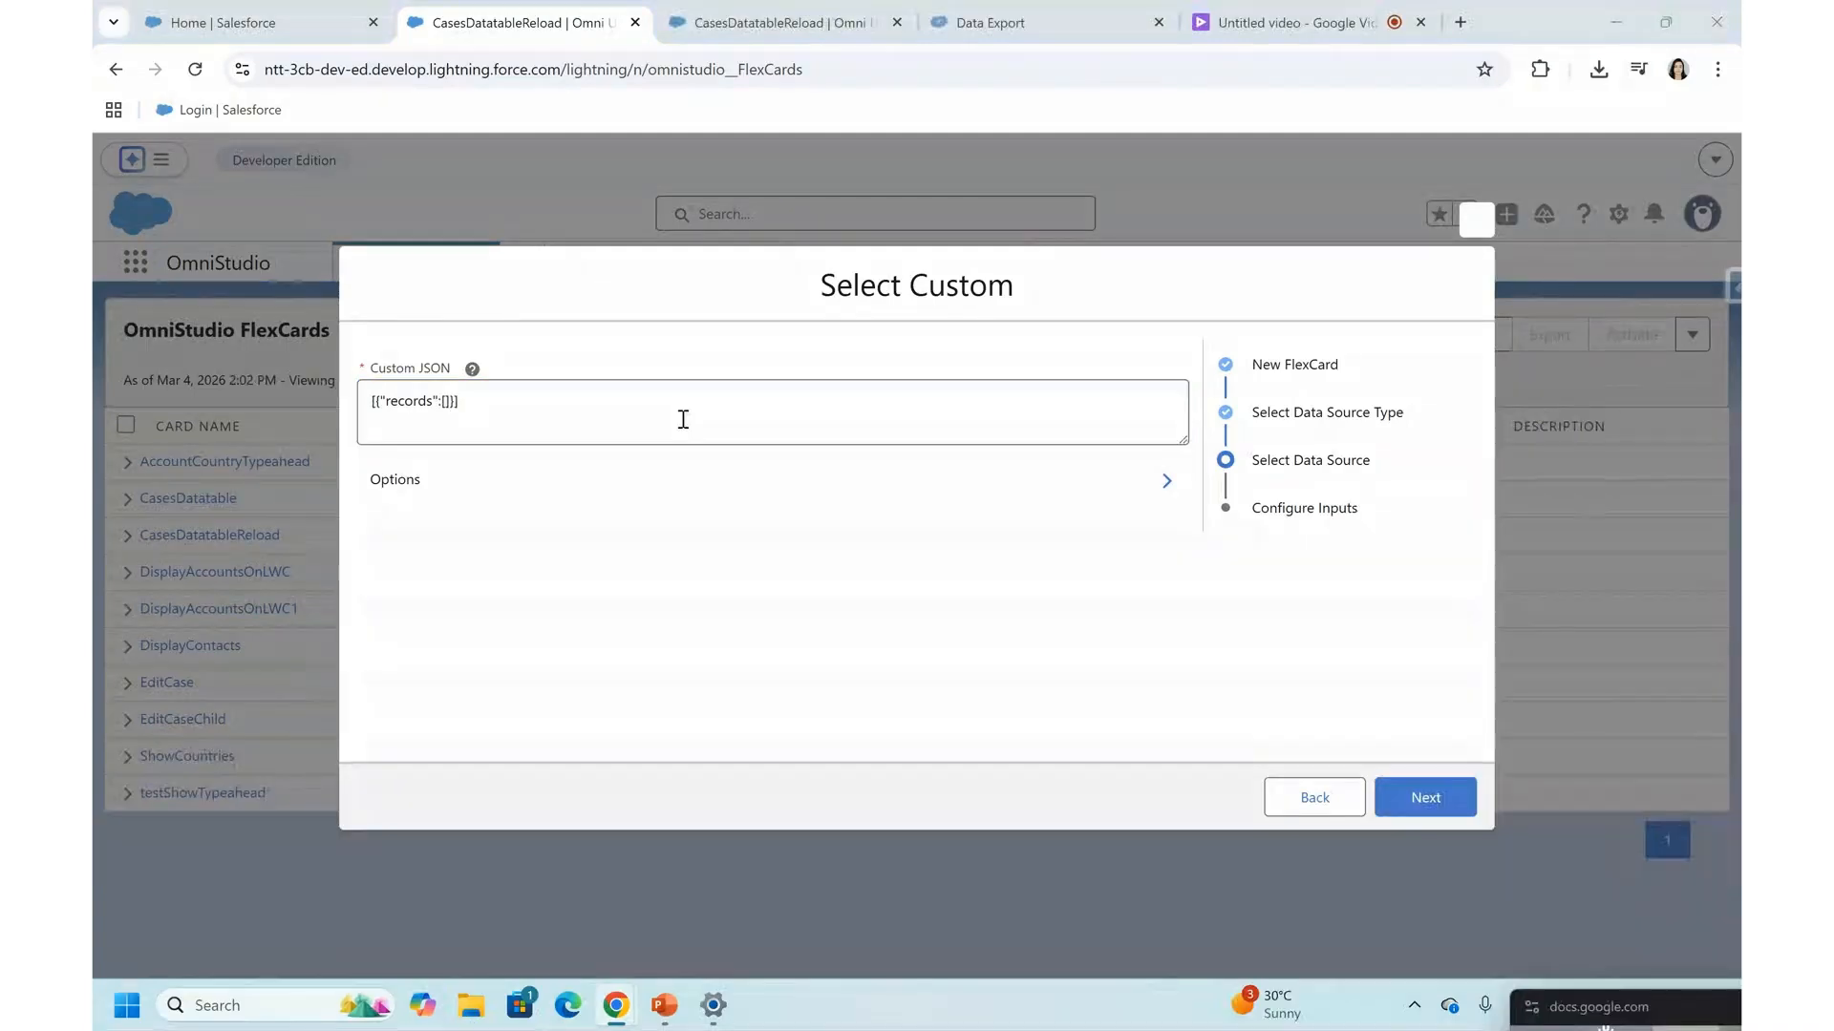
- Use [{"records":[]}] as the custom JSON and save the new FlexCard without test parameters
{"action": "left_click", "coordinate": [553, 401]}
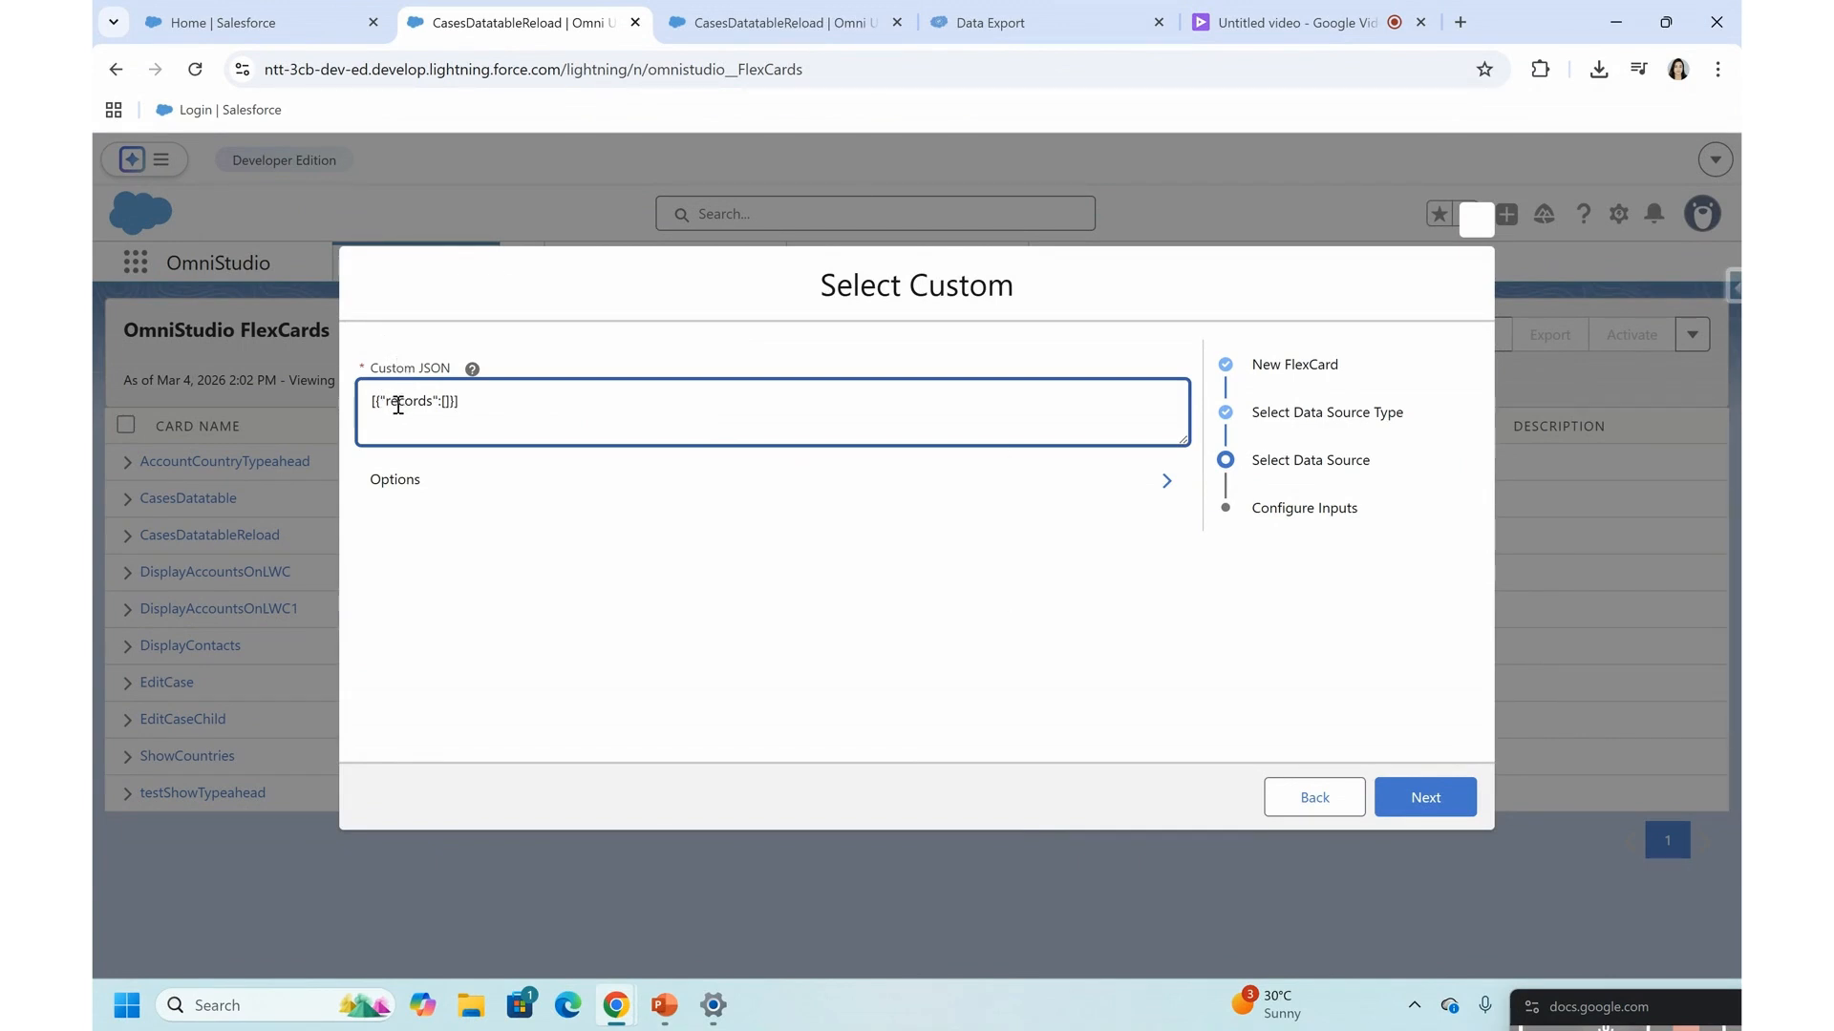
{"action": "double_click", "coordinate": [411, 403]}
{"action": "left_click", "coordinate": [520, 418]}
{"action": "left_click", "coordinate": [1402, 807]}
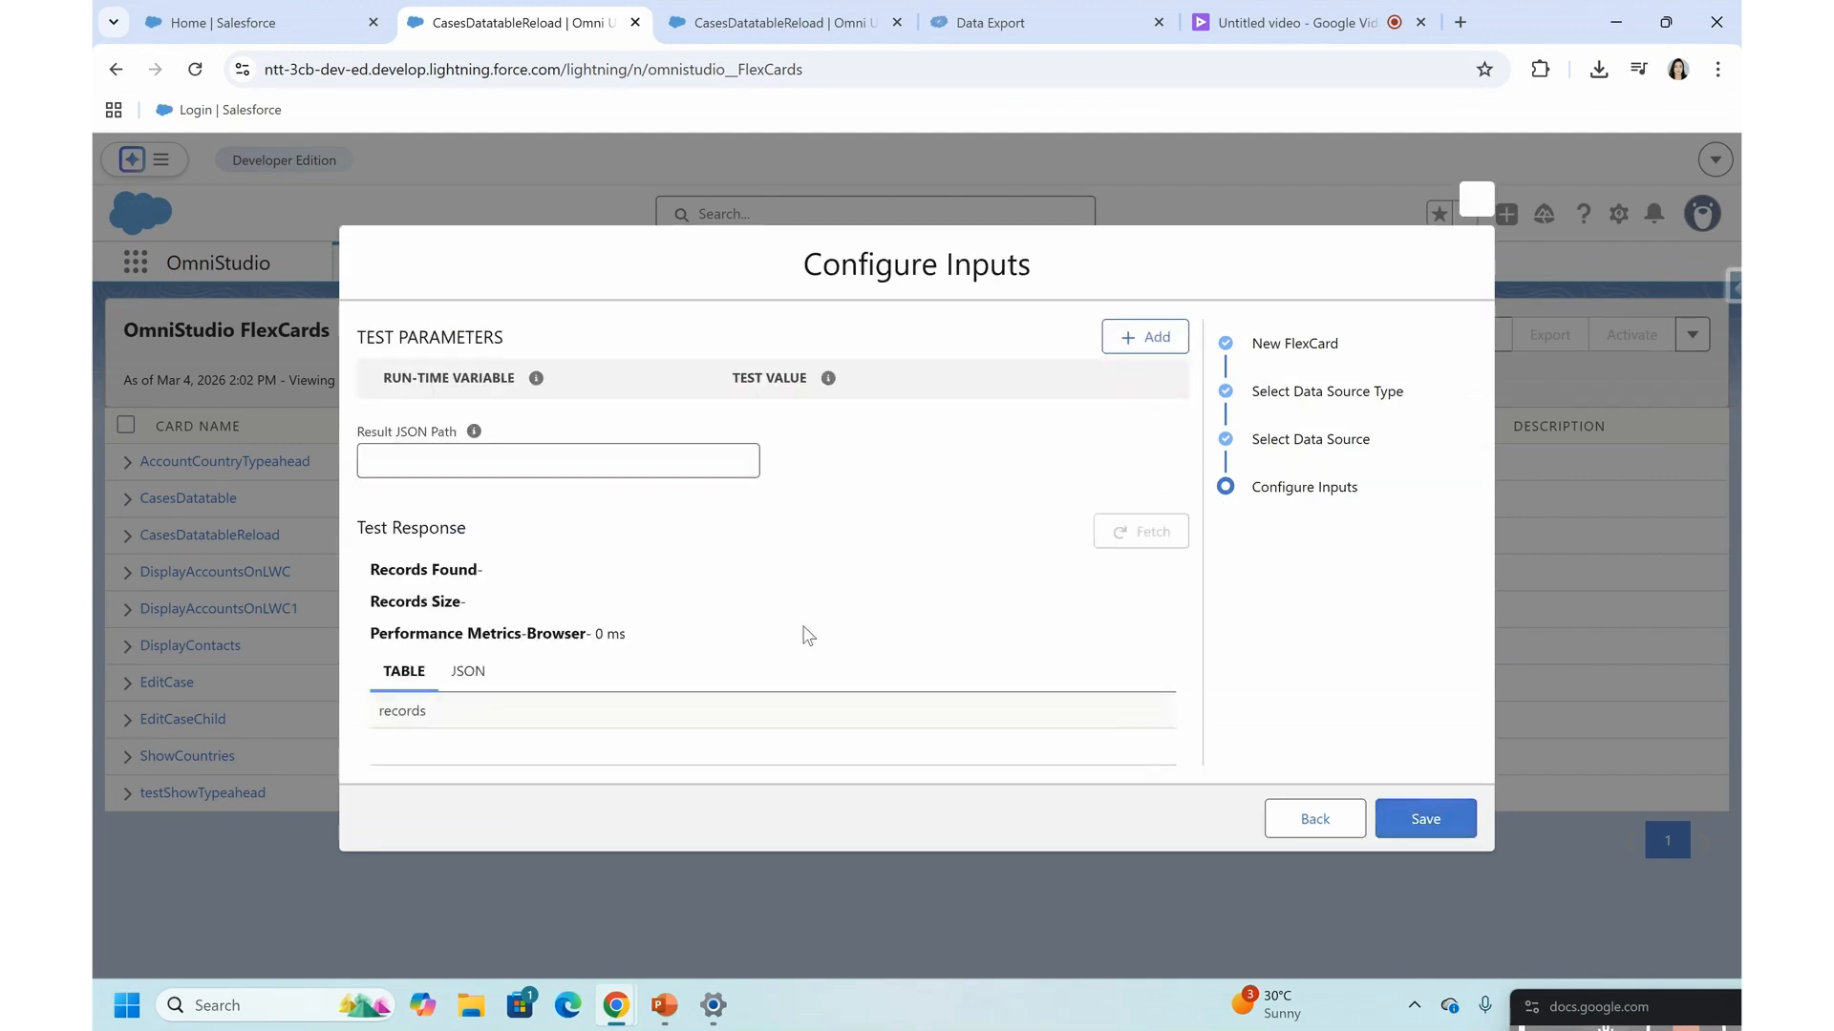
{"action": "left_click", "coordinate": [1423, 820]}
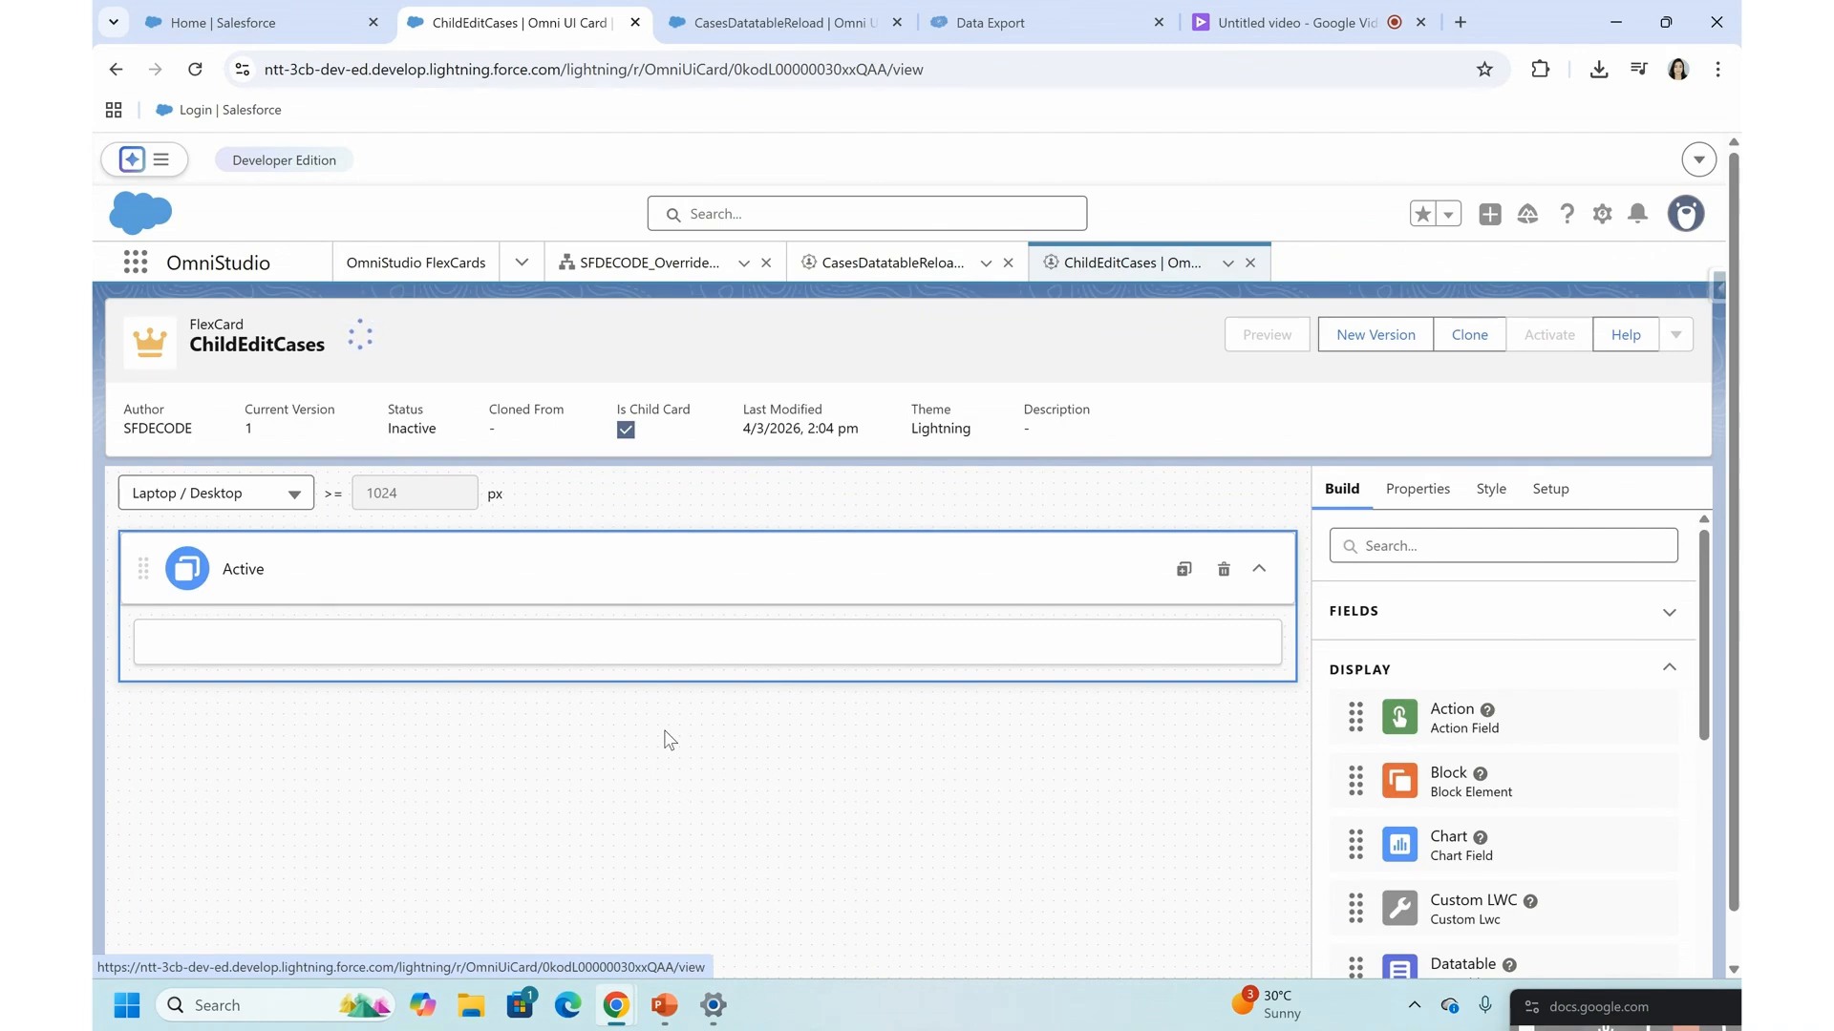
{"action": "left_click", "coordinate": [490, 639]}
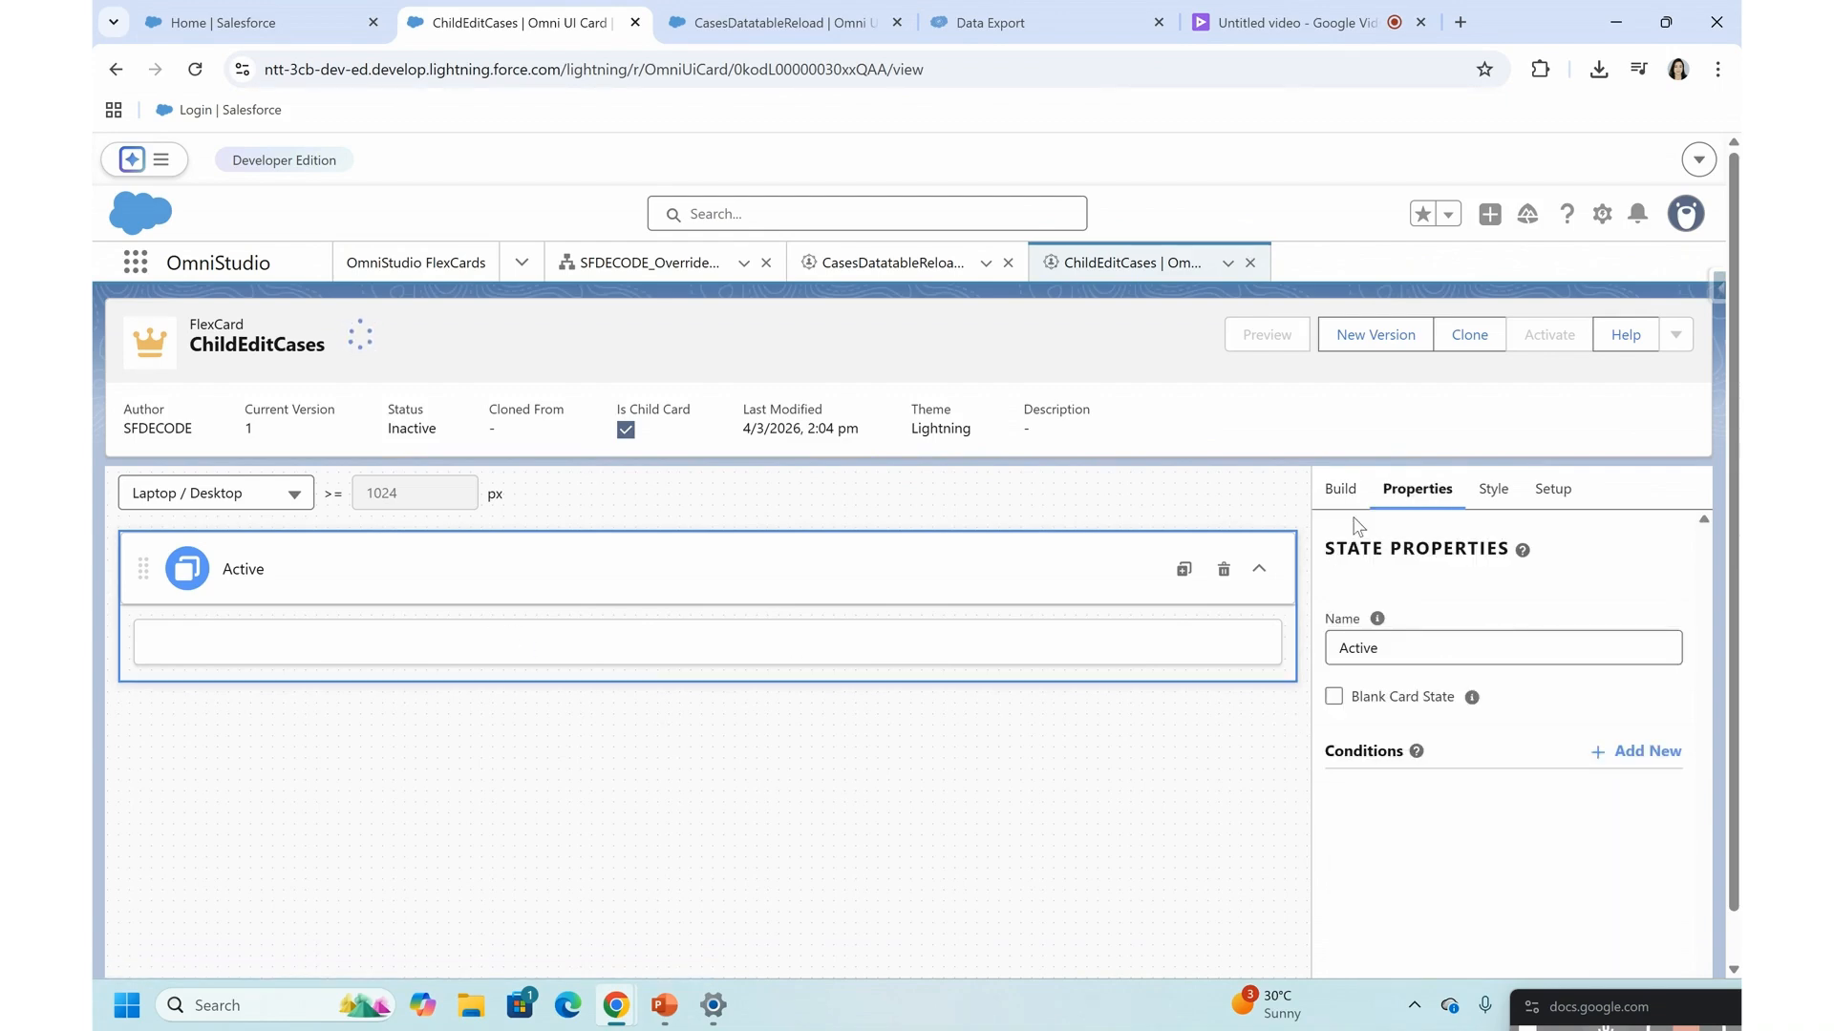
{"action": "left_click", "coordinate": [1339, 492]}
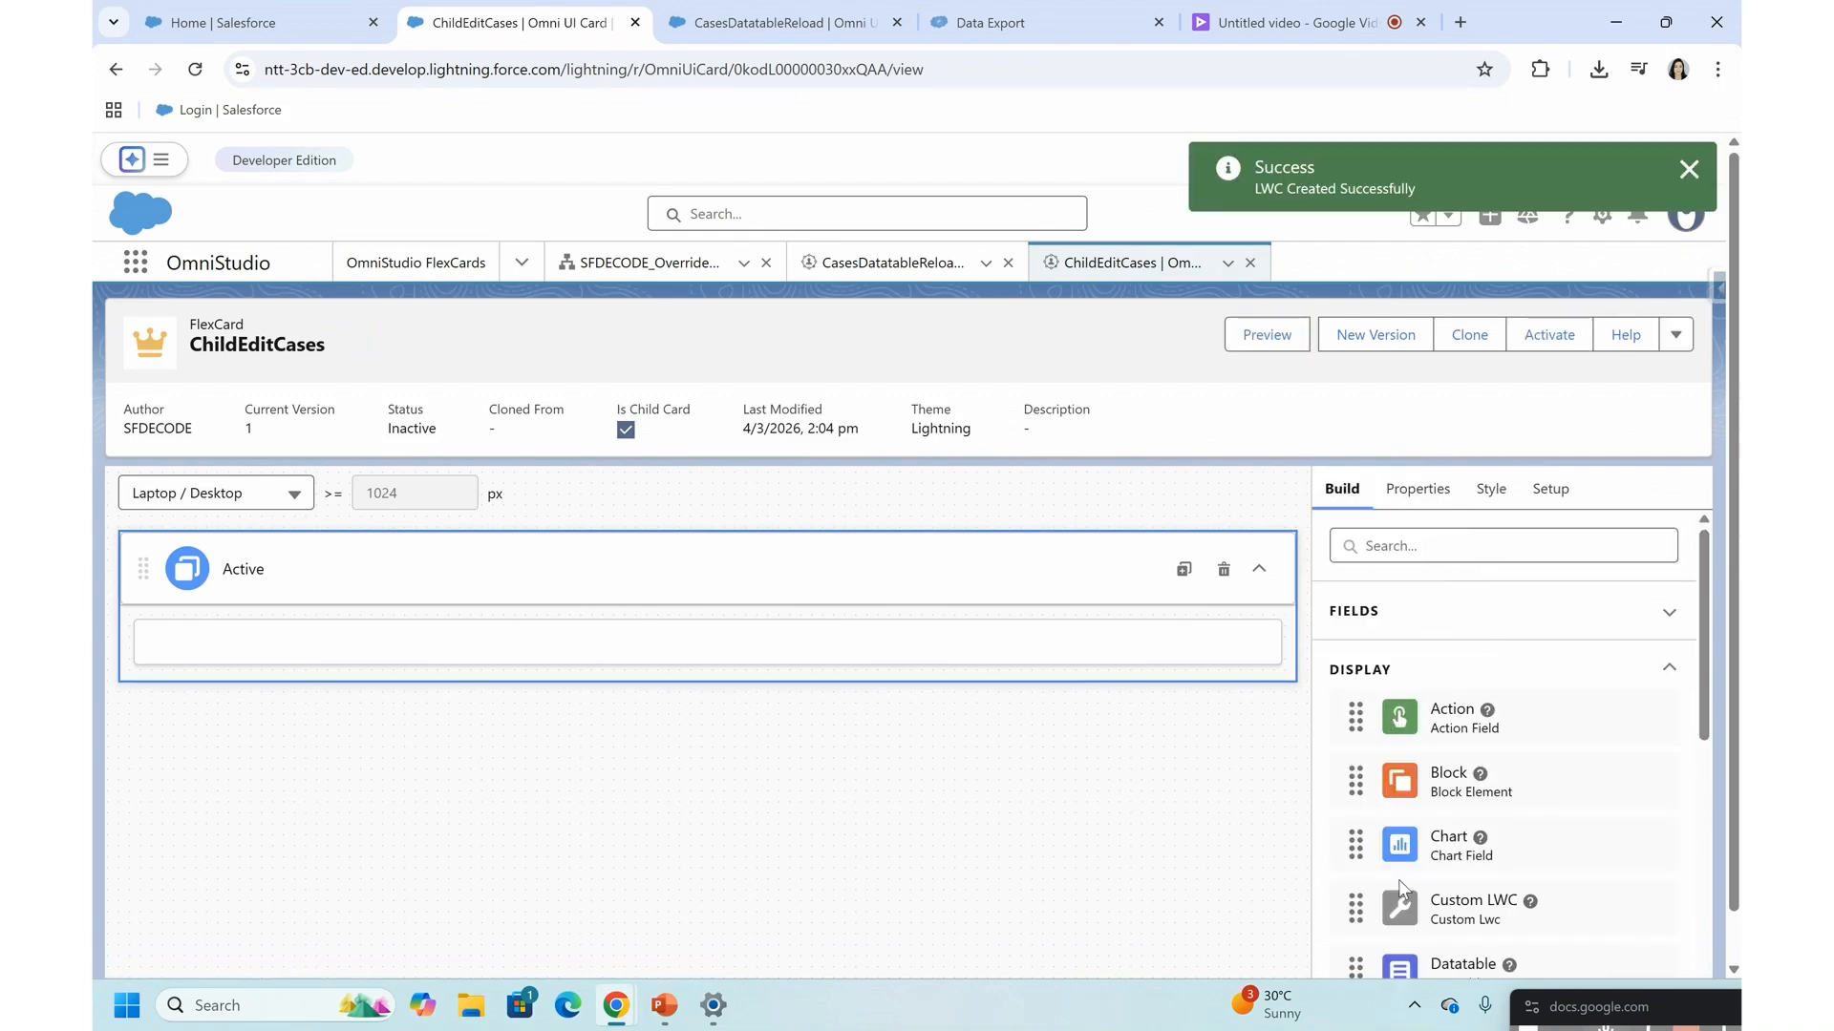
{"action": "scroll", "coordinate": [1403, 889], "scroll_direction": "down", "scroll_amount": 6}
{"action": "left_click_drag", "start_coordinate": [1400, 838], "coordinate": [675, 593]}
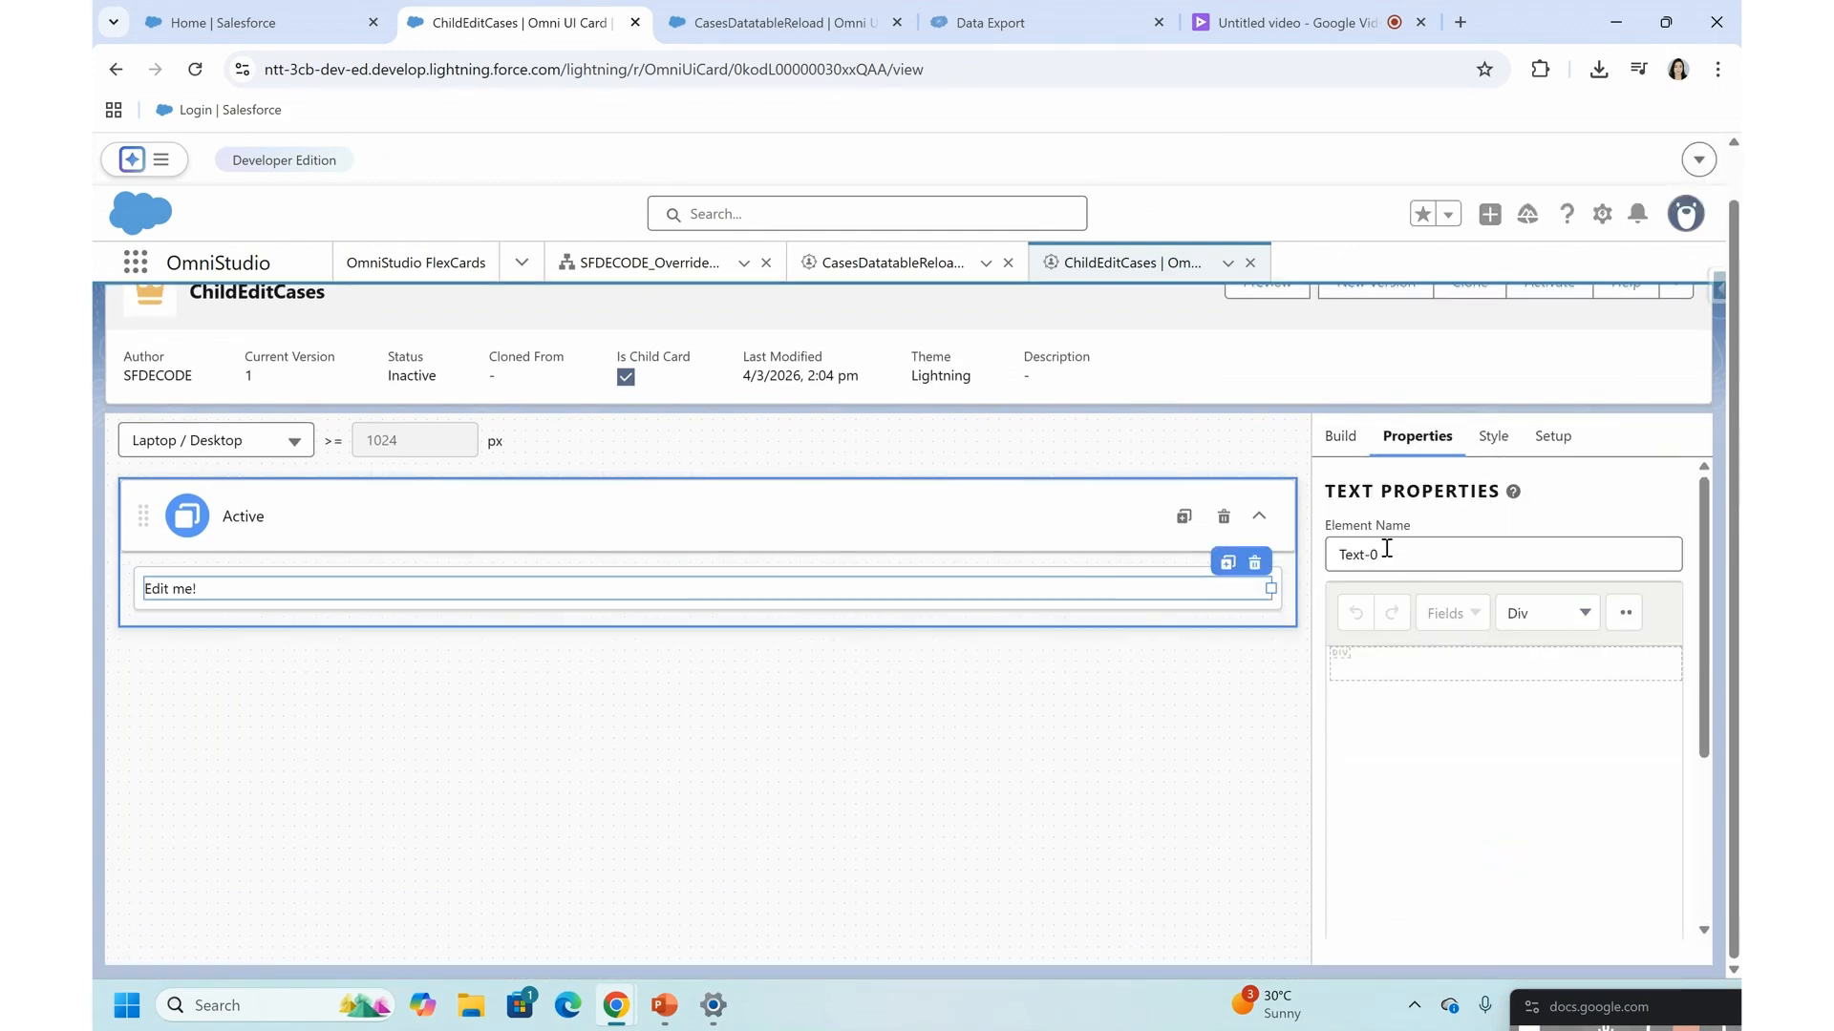
{"action": "left_click", "coordinate": [1253, 566]}
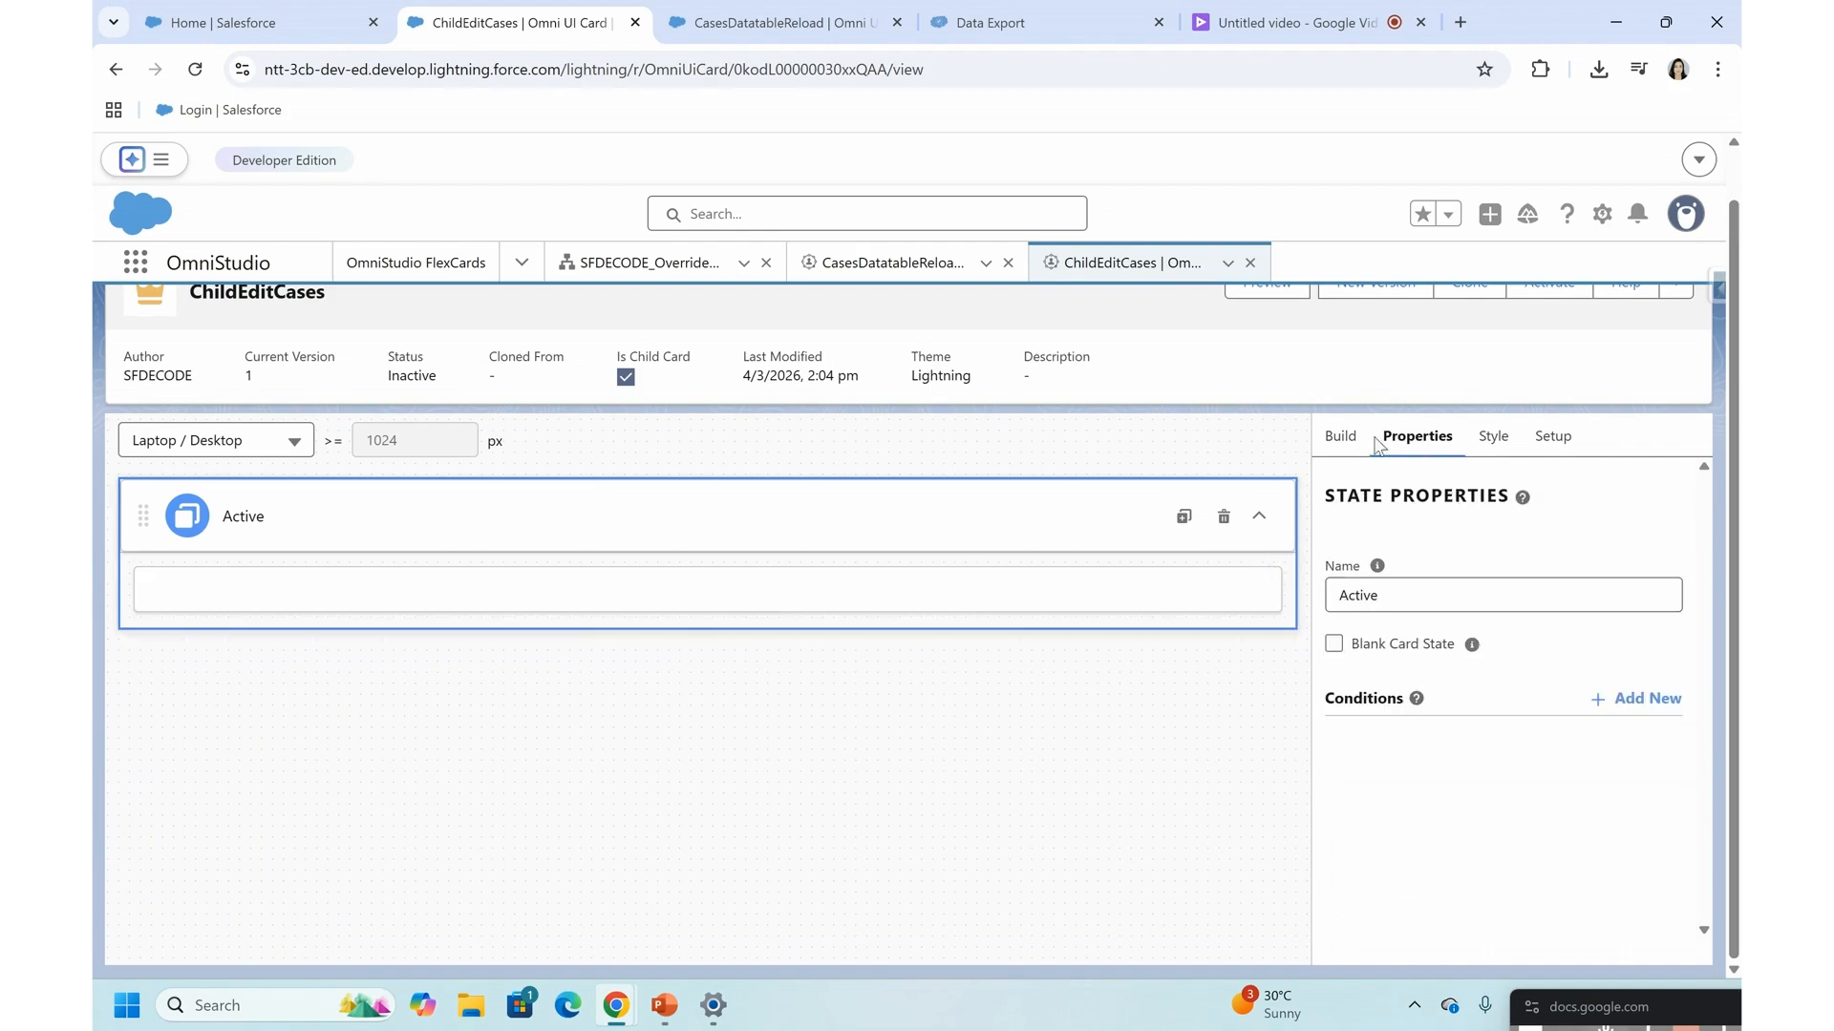
- Add a single-line Text input element to the card's Active state
{"action": "left_click", "coordinate": [1340, 441]}
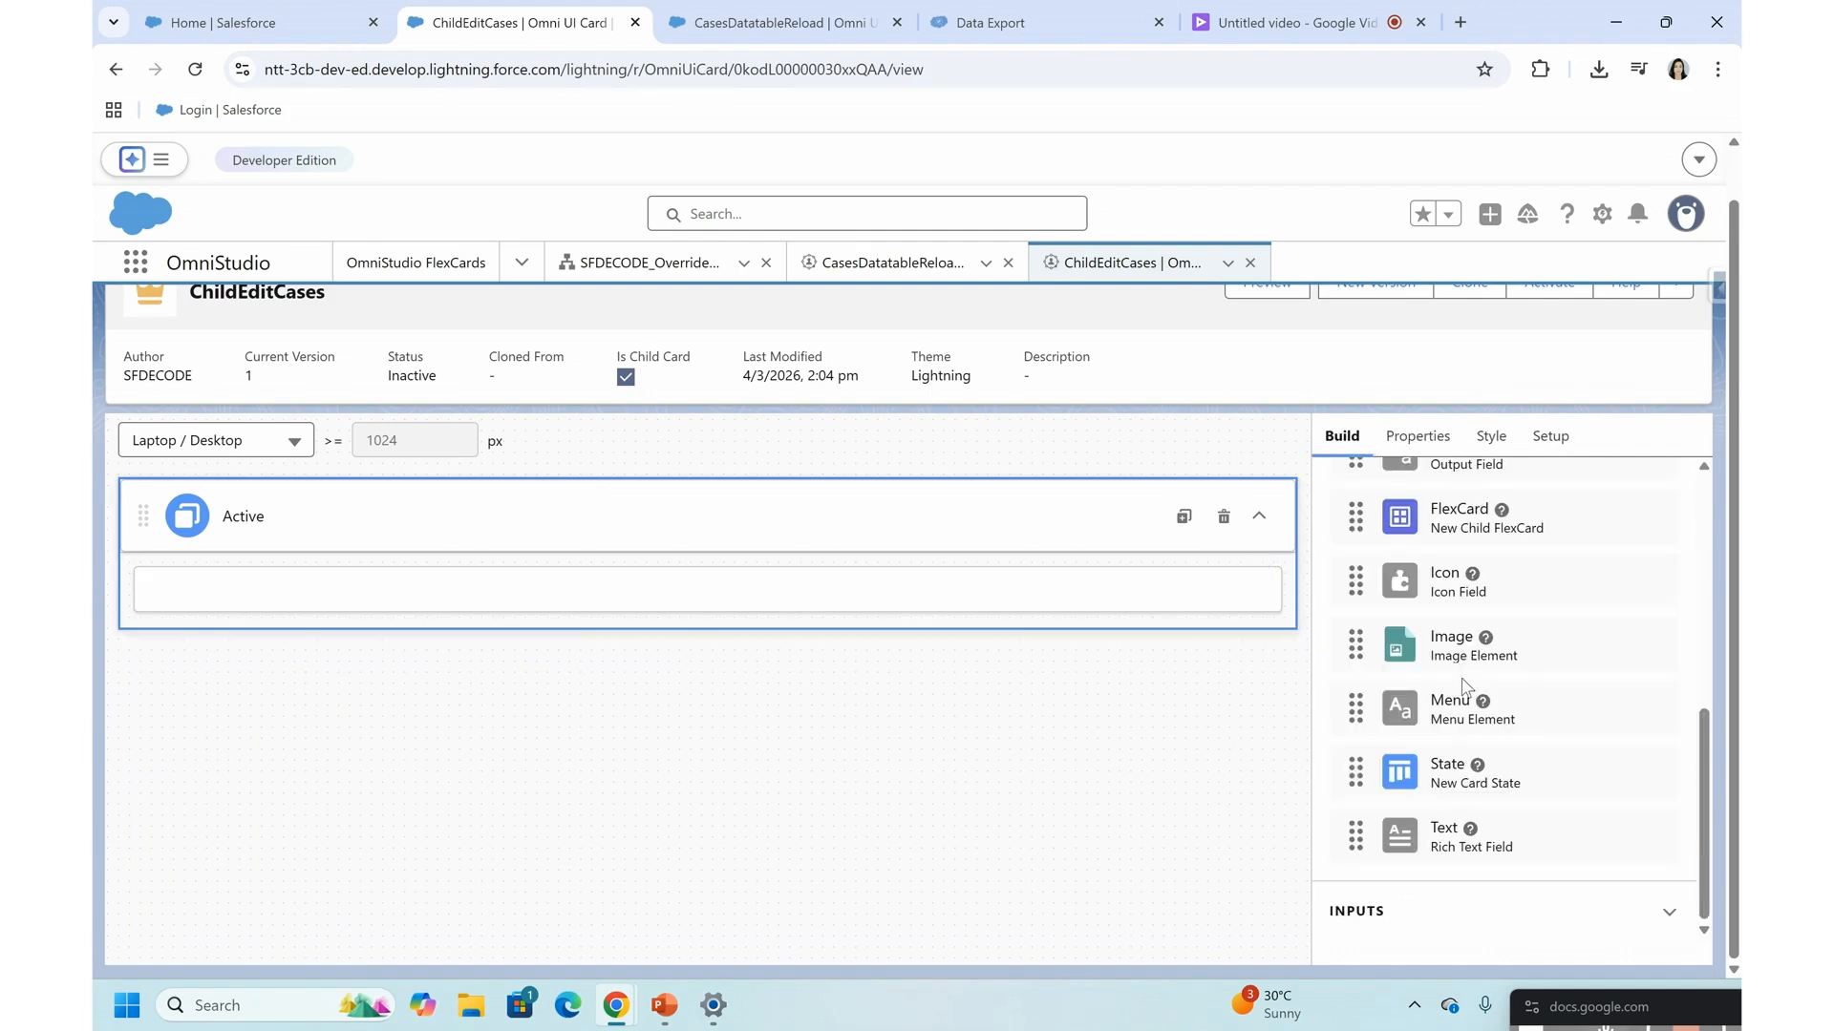
{"action": "scroll", "coordinate": [1463, 685], "scroll_direction": "up", "scroll_amount": 1}
{"action": "scroll", "coordinate": [1463, 685], "scroll_direction": "up", "scroll_amount": 3}
{"action": "scroll", "coordinate": [1463, 685], "scroll_direction": "down", "scroll_amount": 4}
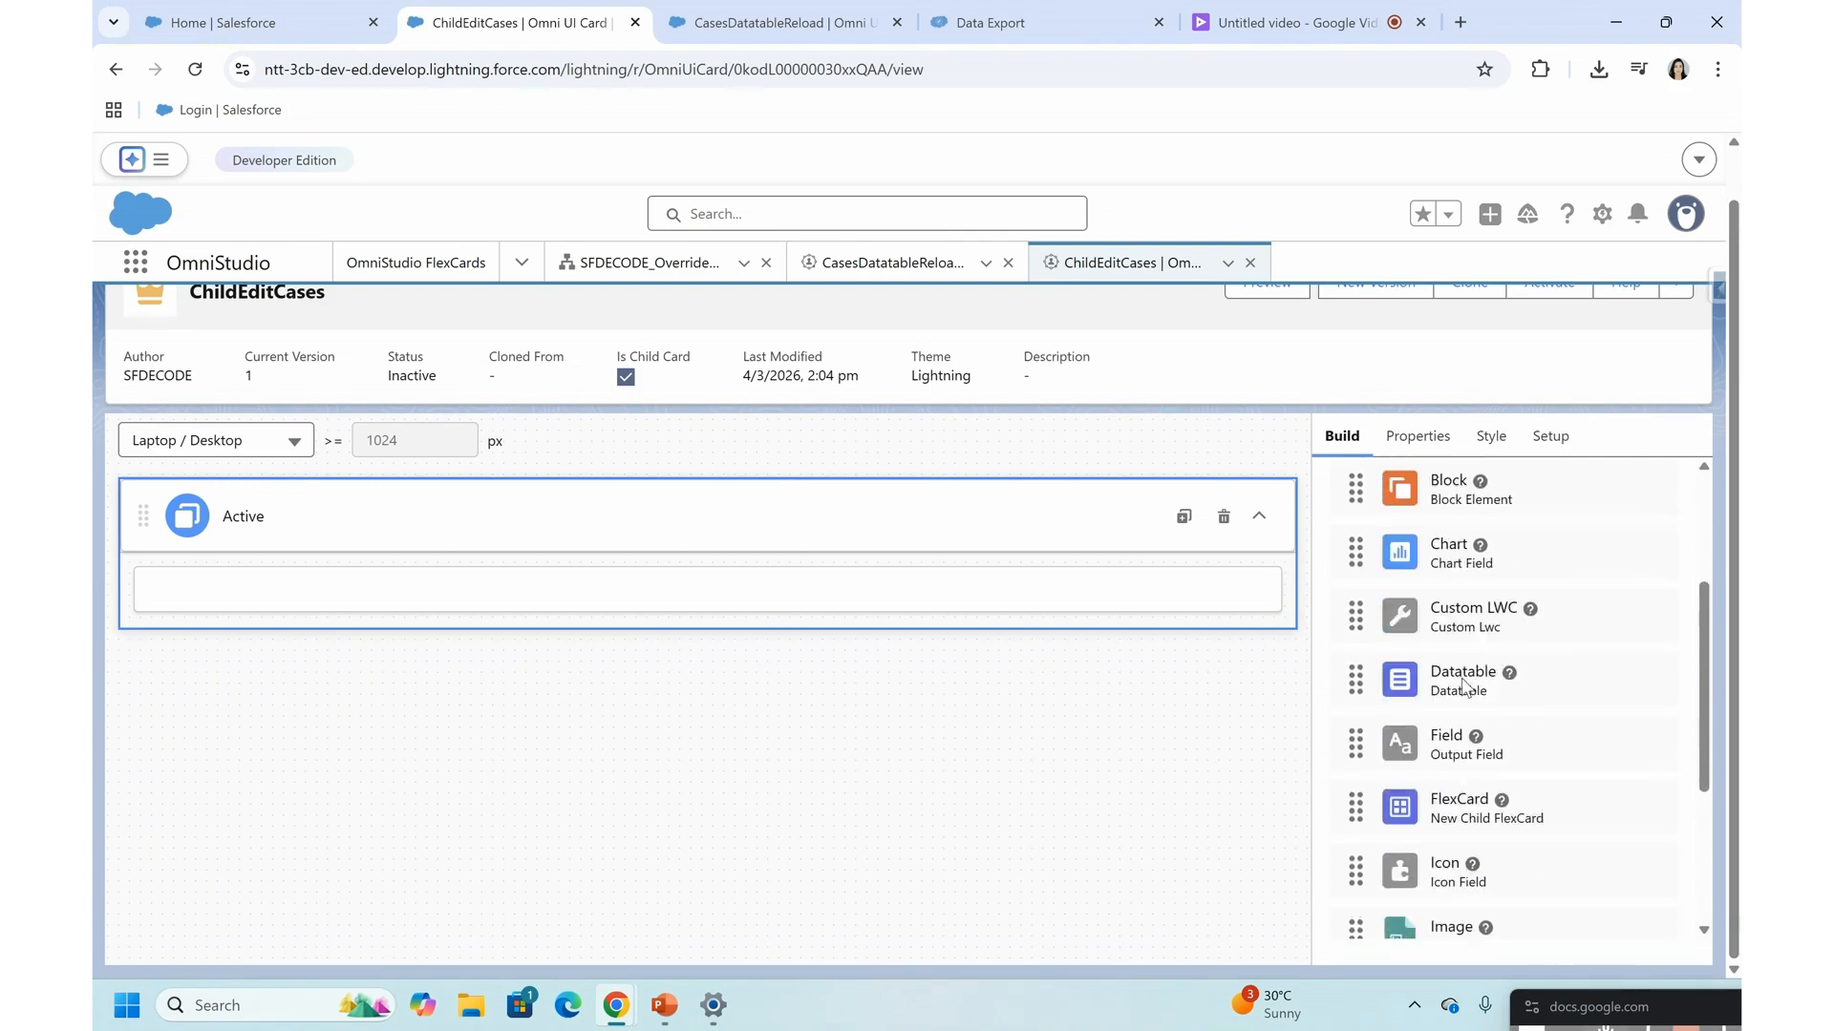
{"action": "left_click", "coordinate": [1348, 922]}
{"action": "scroll", "coordinate": [1349, 924], "scroll_direction": "down", "scroll_amount": 3}
{"action": "scroll", "coordinate": [1390, 669], "scroll_direction": "down", "scroll_amount": 7}
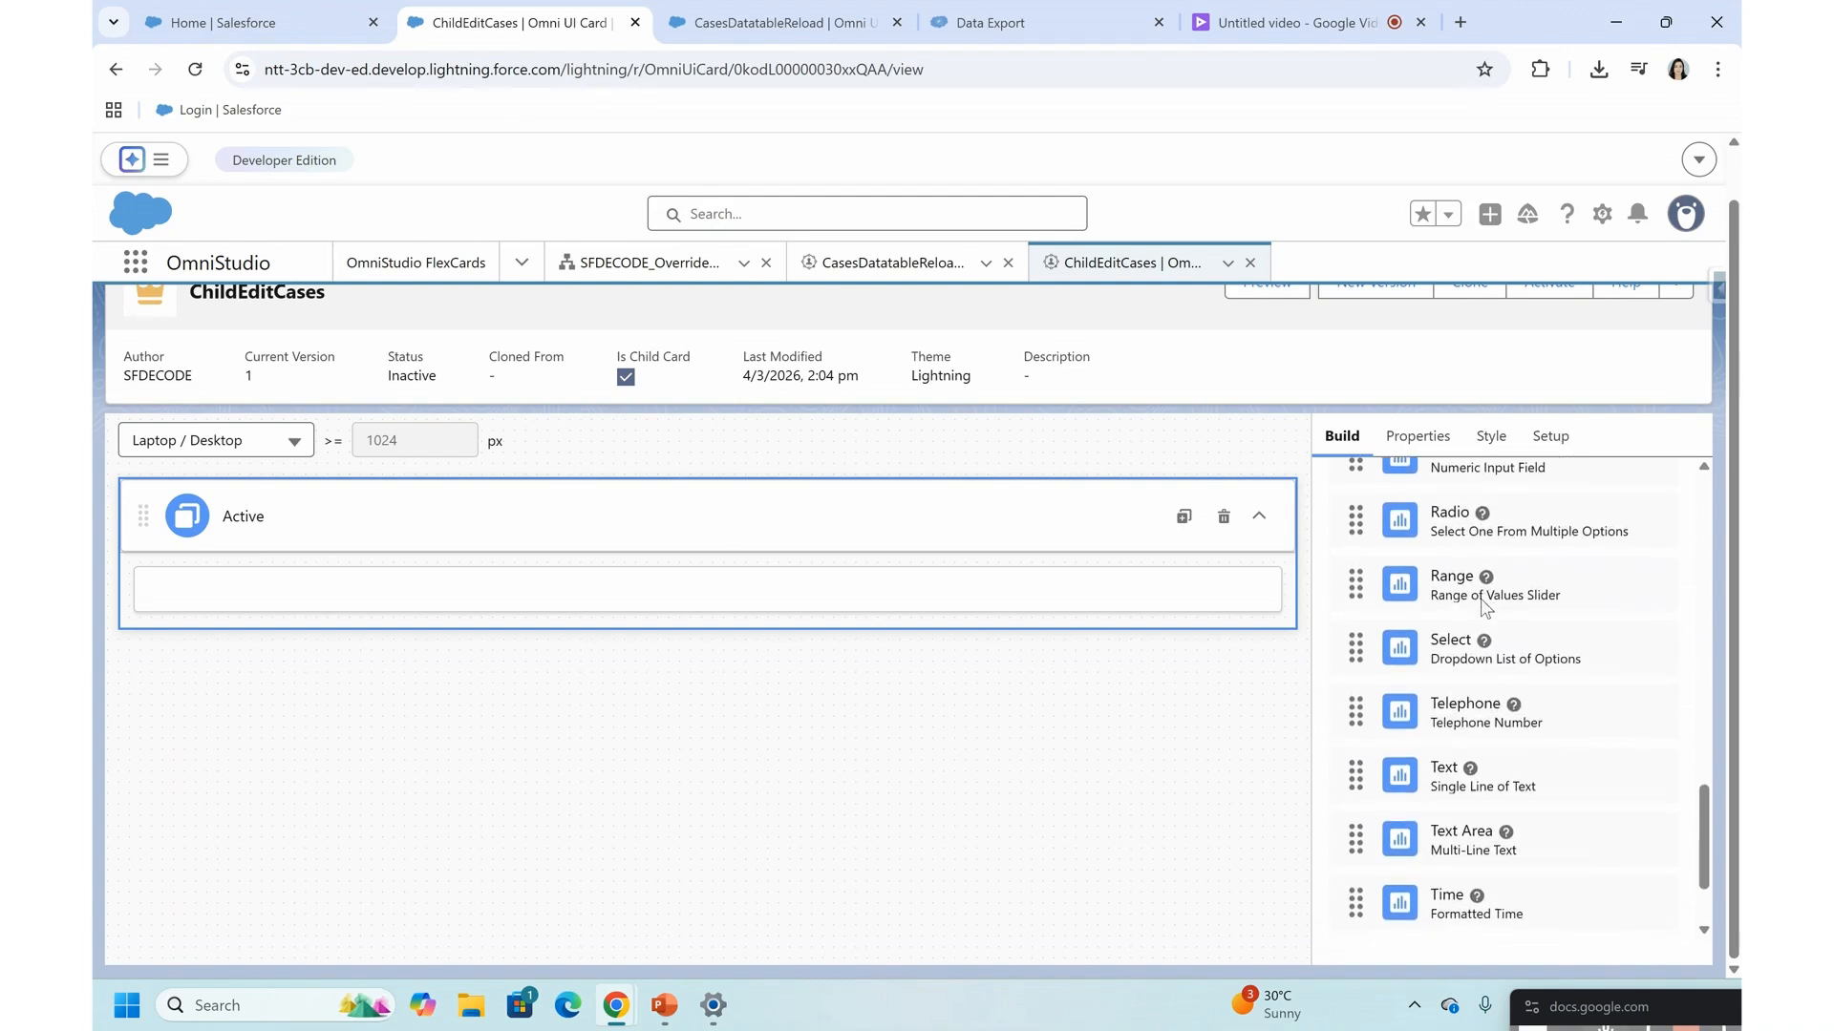
{"action": "left_click_drag", "start_coordinate": [1444, 639], "coordinate": [848, 594]}
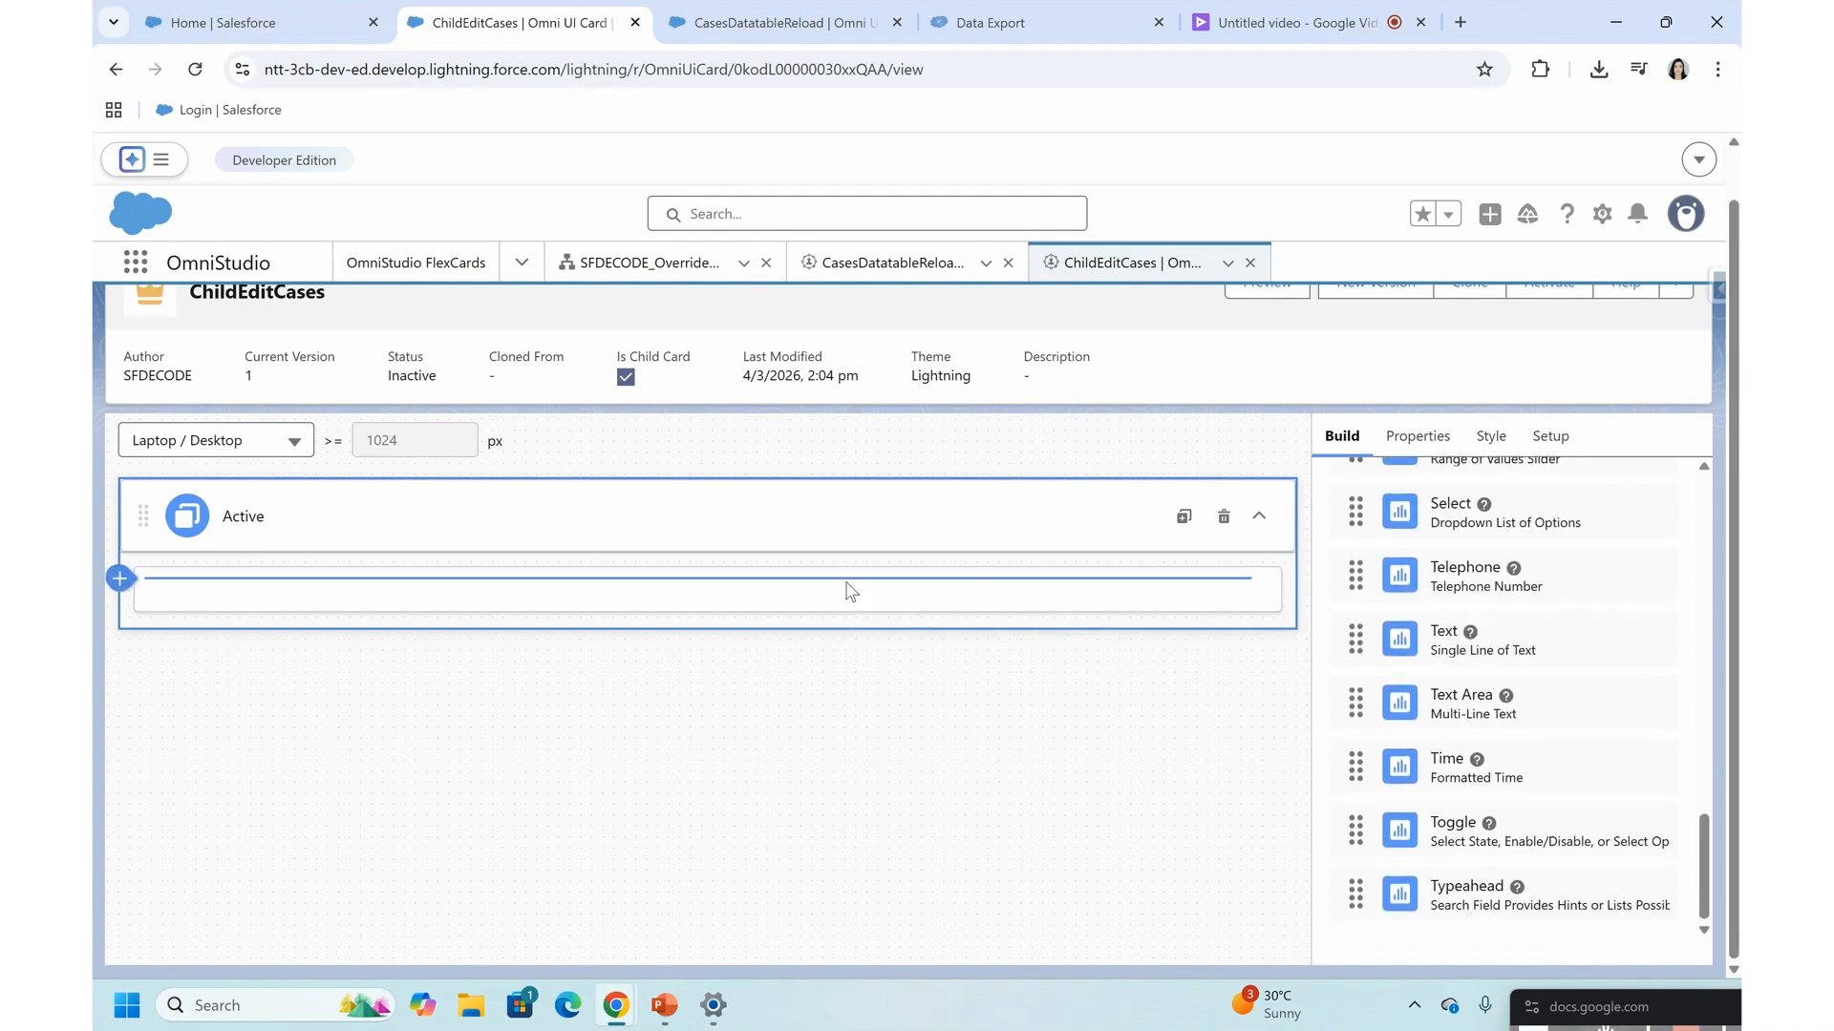
- Name the text input element Subject and set its field binding to {Parent.Subject}
{"action": "triple_click", "coordinate": [1364, 558]}
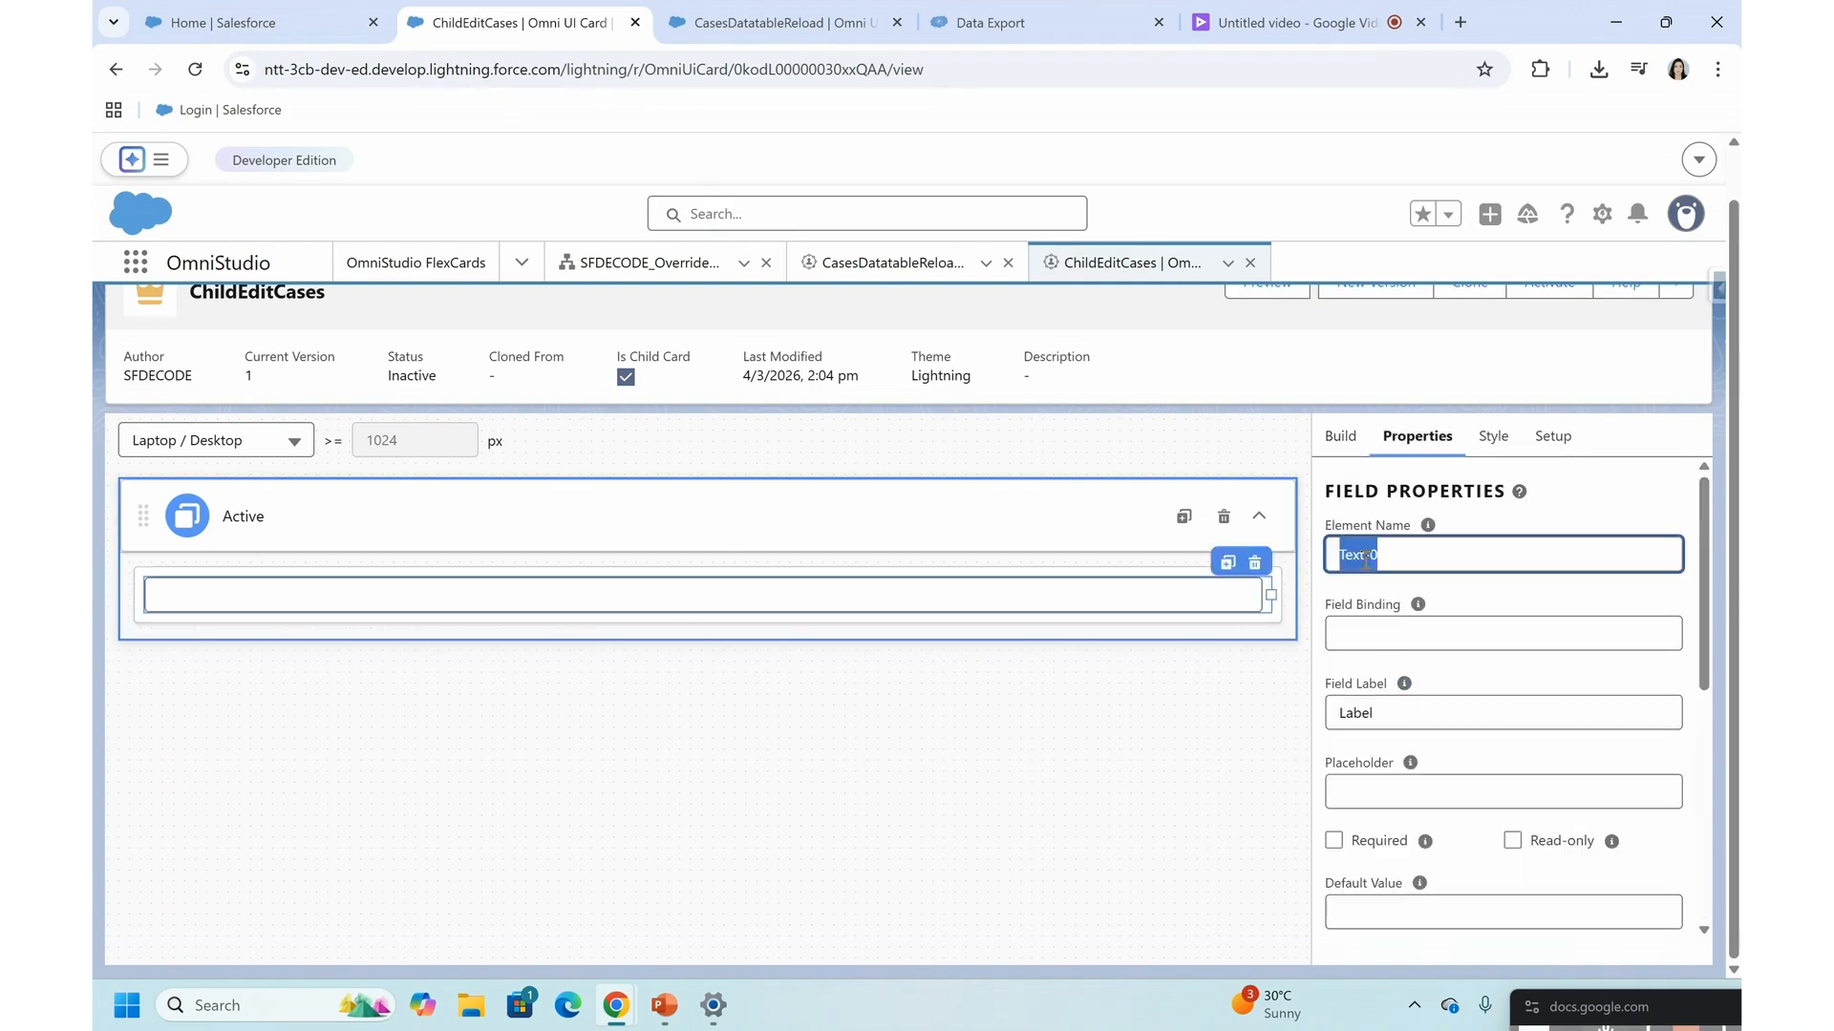
{"action": "type", "text": "Subject"}
{"action": "left_click", "coordinate": [1425, 636]}
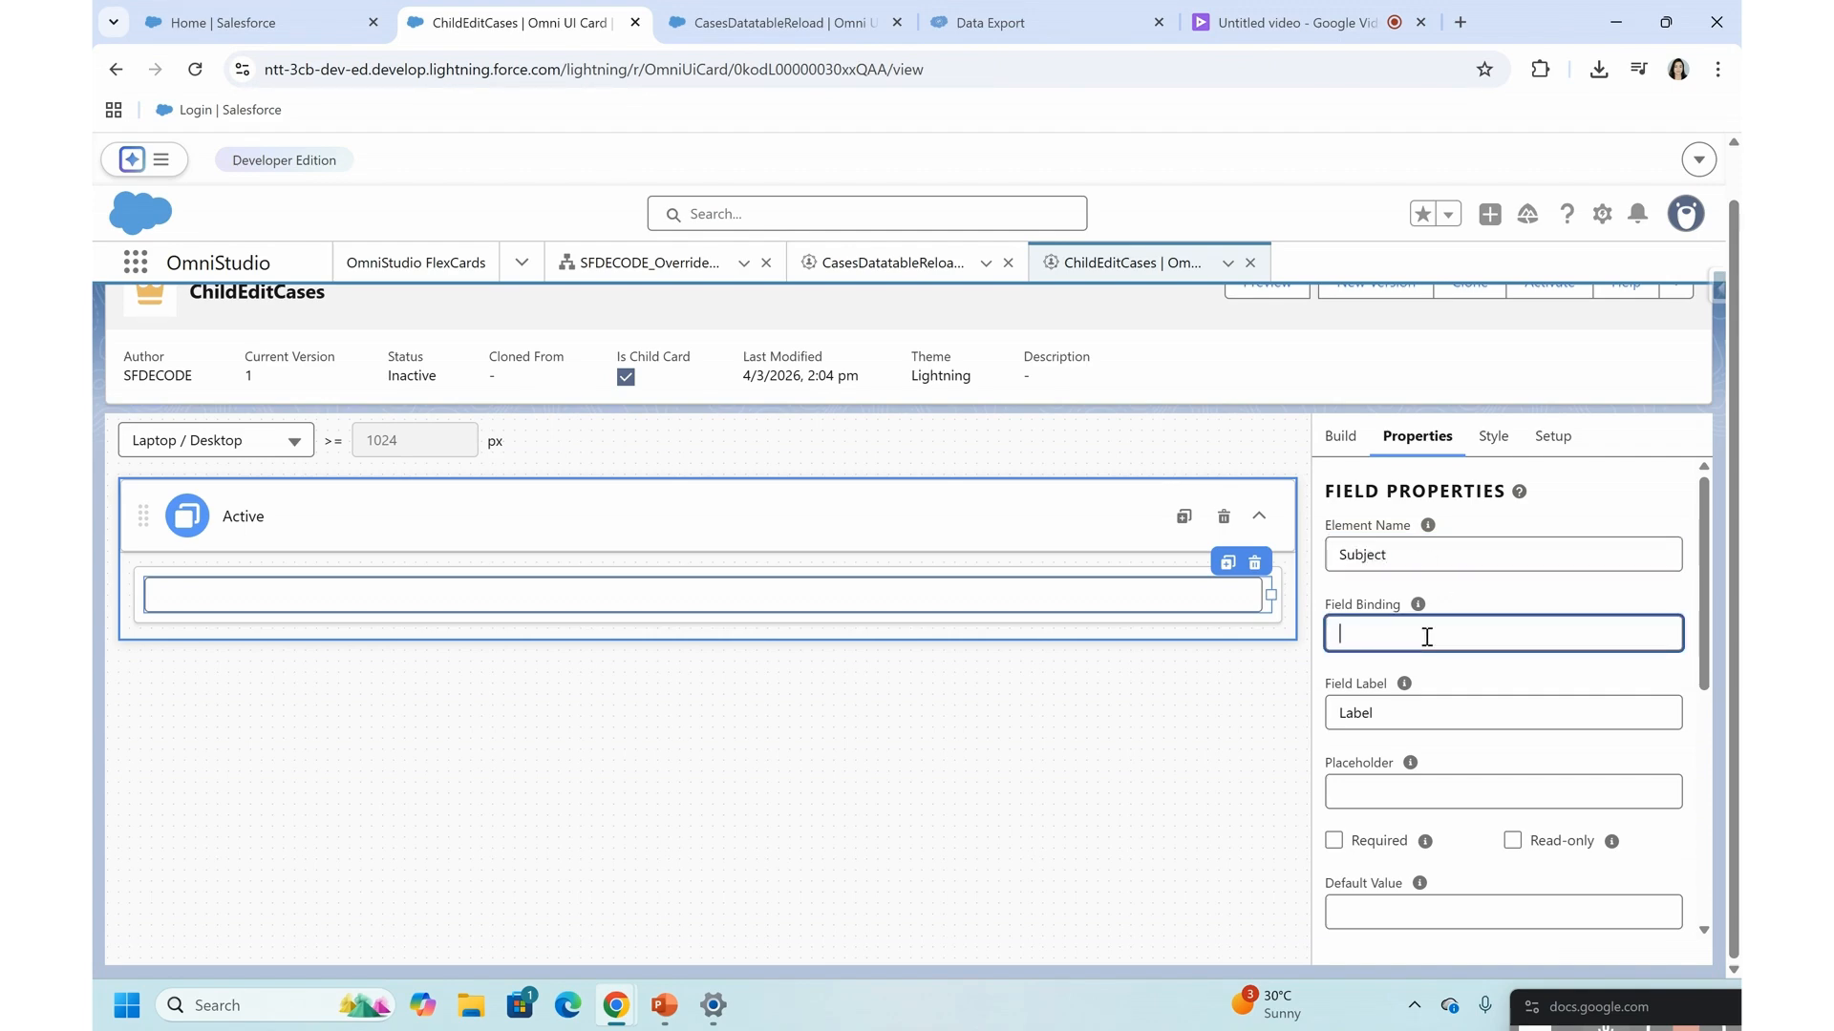
{"action": "type", "text": "{Parent.Subject}"}
{"action": "triple_click", "coordinate": [1385, 634]}
{"action": "key", "text": "ctrl+c"}
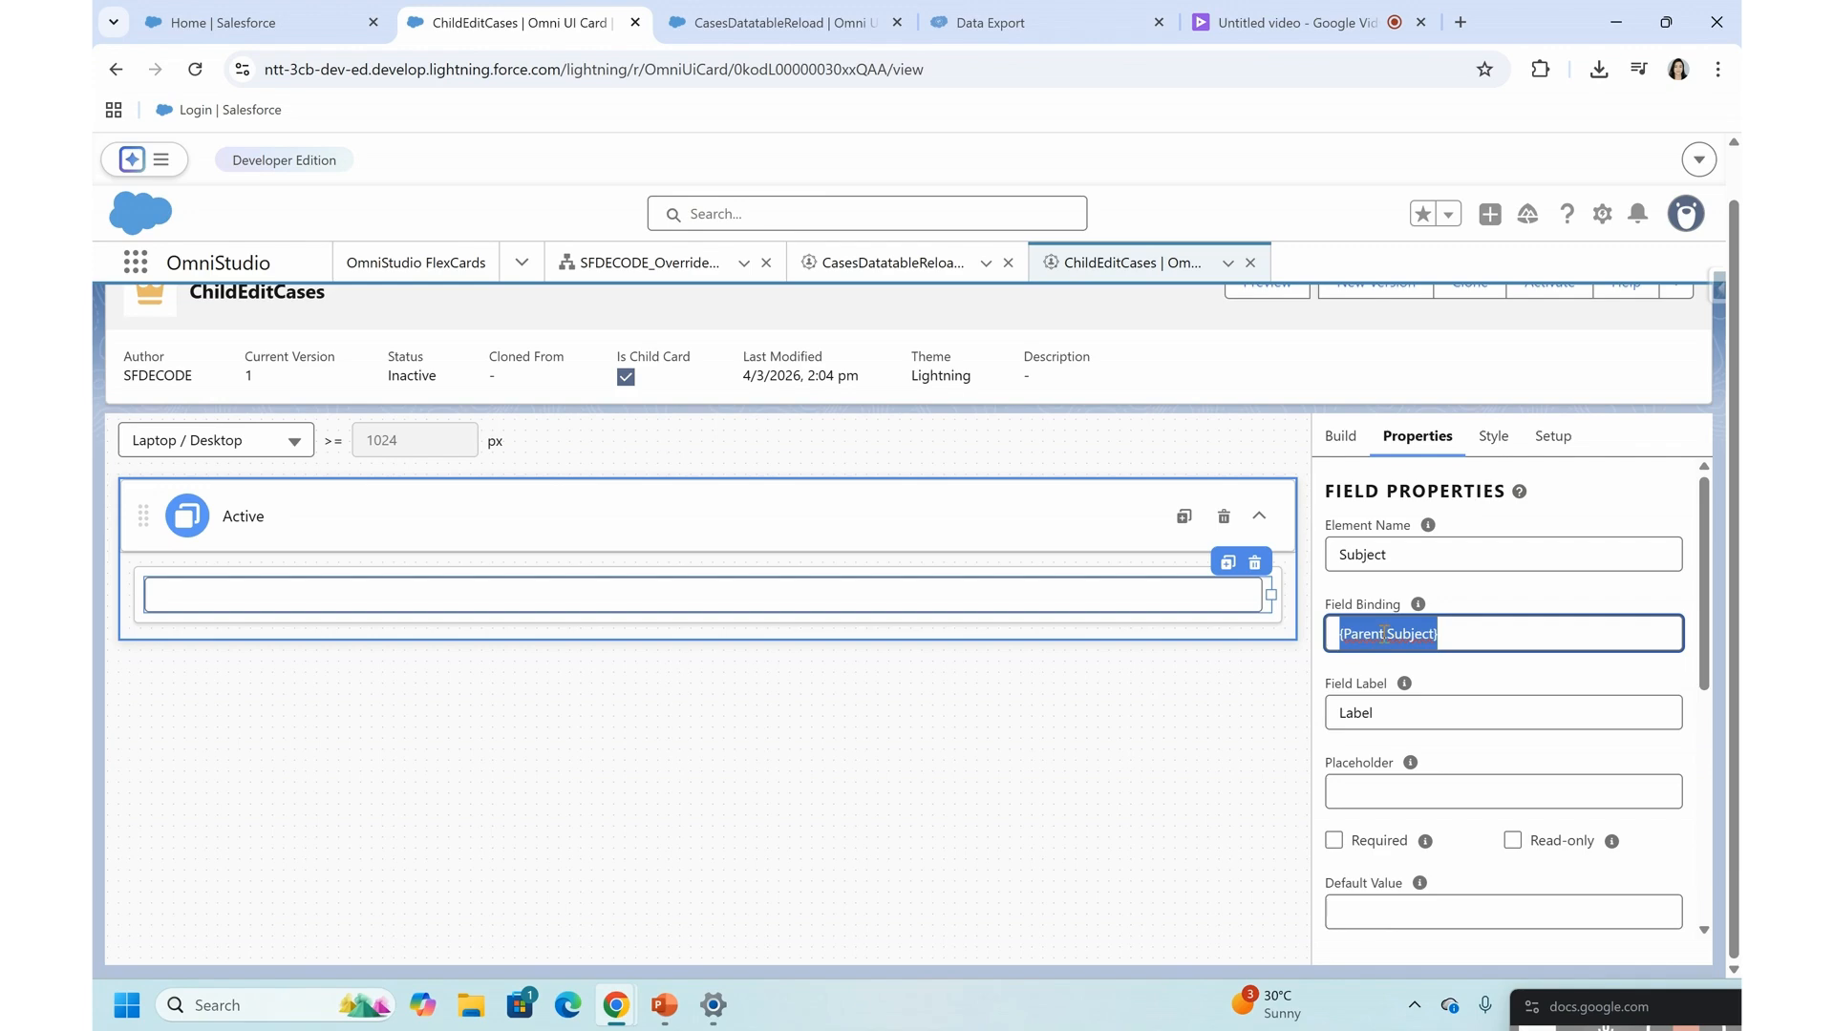
- Label the Subject input Subject, make it required, and set its default value to {Parent.Subject}
{"action": "double_click", "coordinate": [1371, 715]}
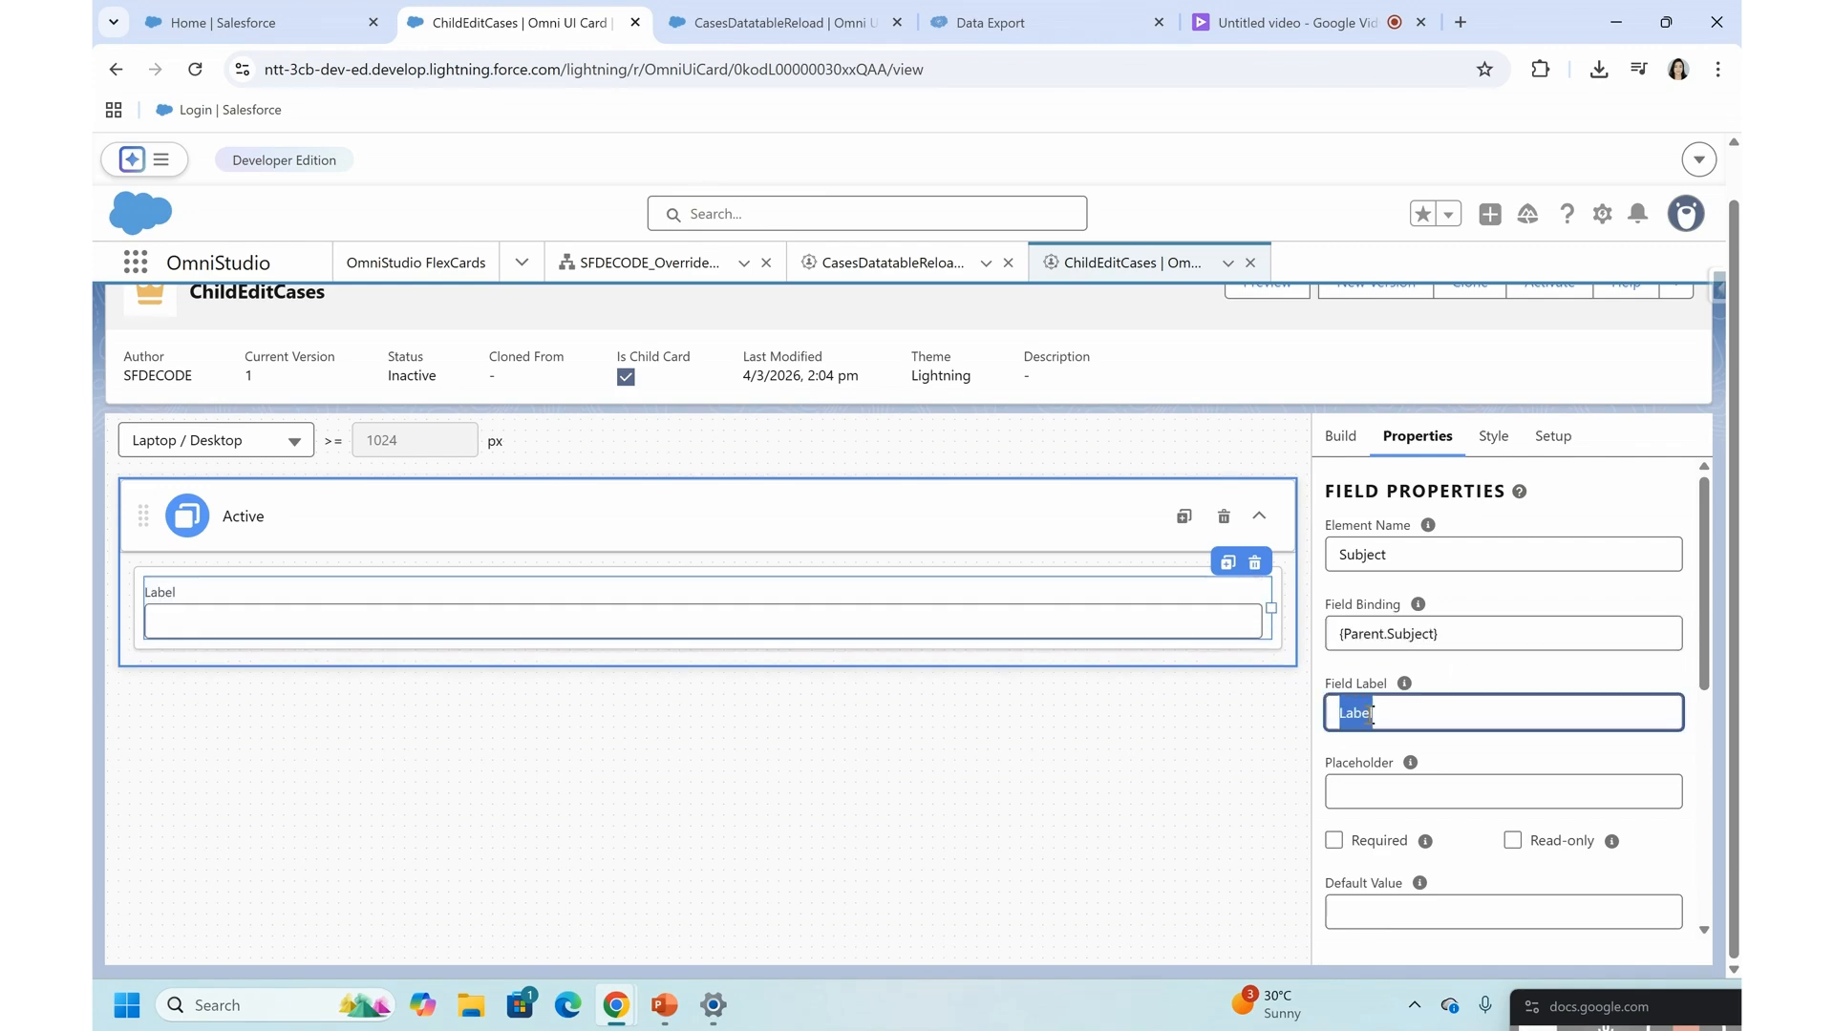
{"action": "type", "text": "Subject"}
{"action": "left_click", "coordinate": [1367, 794]}
{"action": "scroll", "coordinate": [1366, 794], "scroll_direction": "down", "scroll_amount": 2}
{"action": "left_click", "coordinate": [1334, 694]}
{"action": "left_click", "coordinate": [1387, 769]}
{"action": "key", "text": "ctrl+v"}
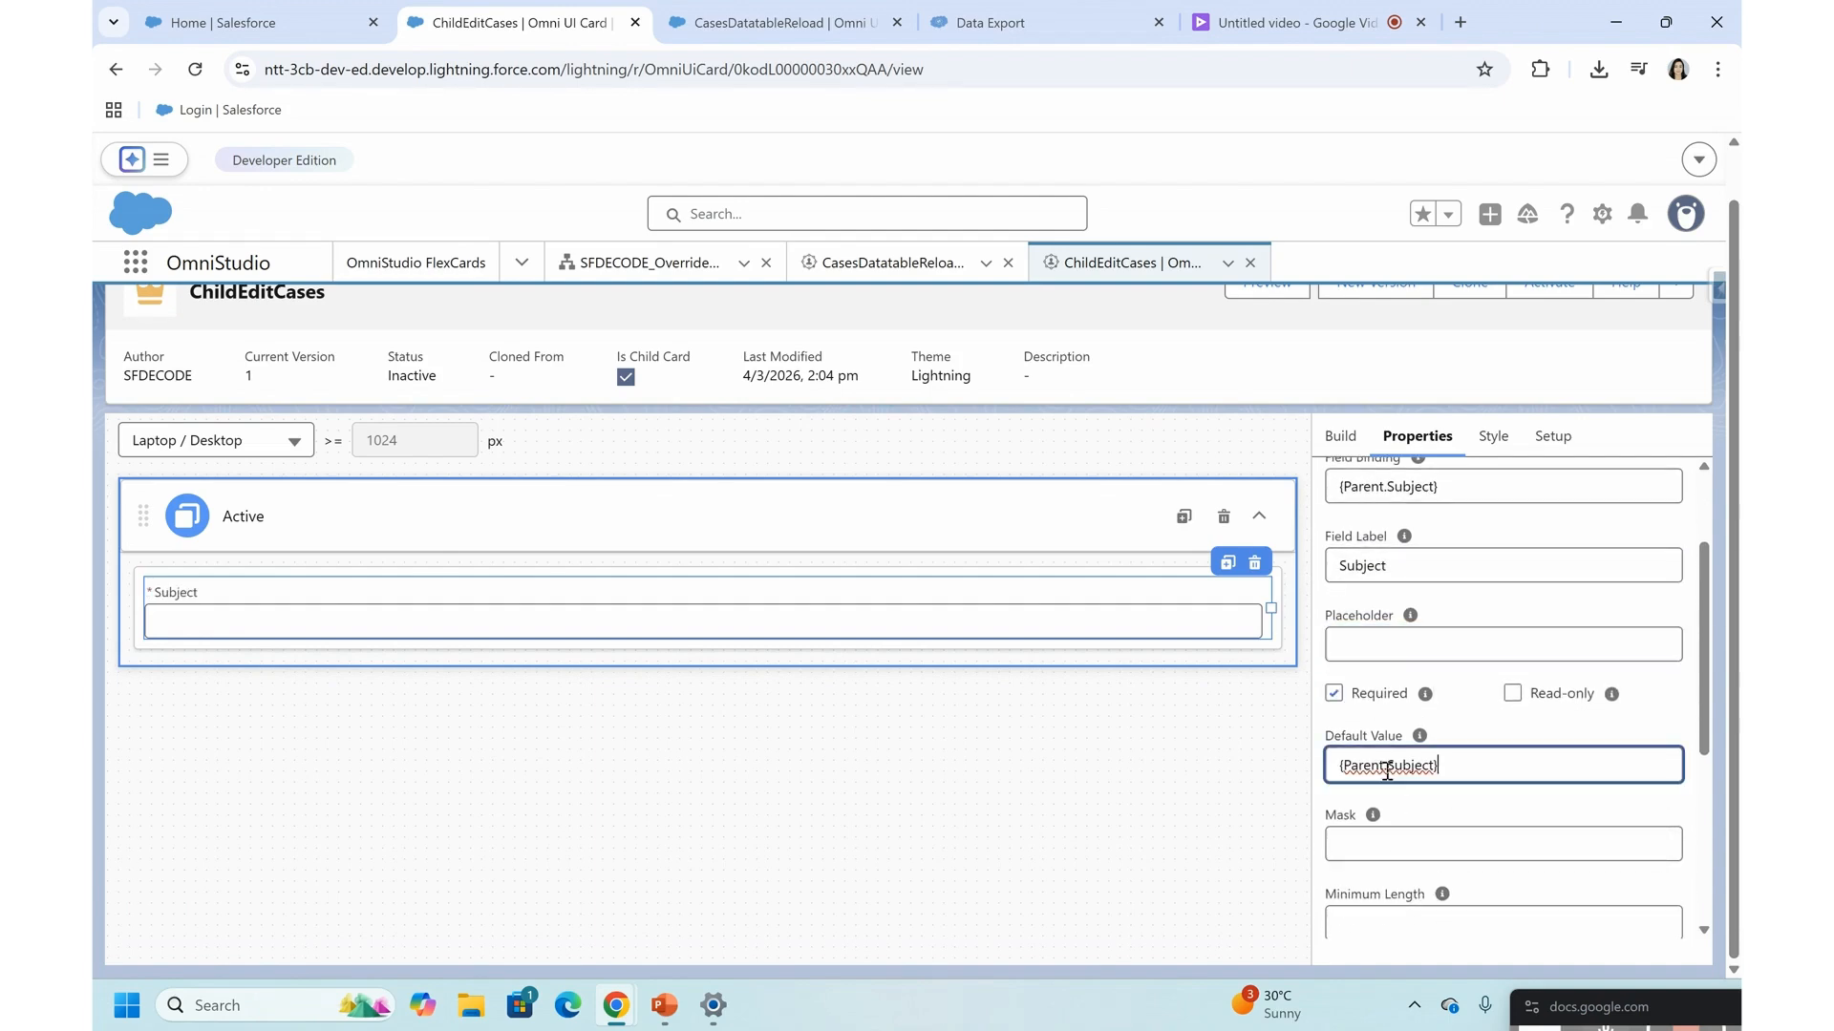
- Narrow the Subject input to less than half the row, duplicate it beside the original, and name the duplicate Priority
{"action": "left_click", "coordinate": [774, 603]}
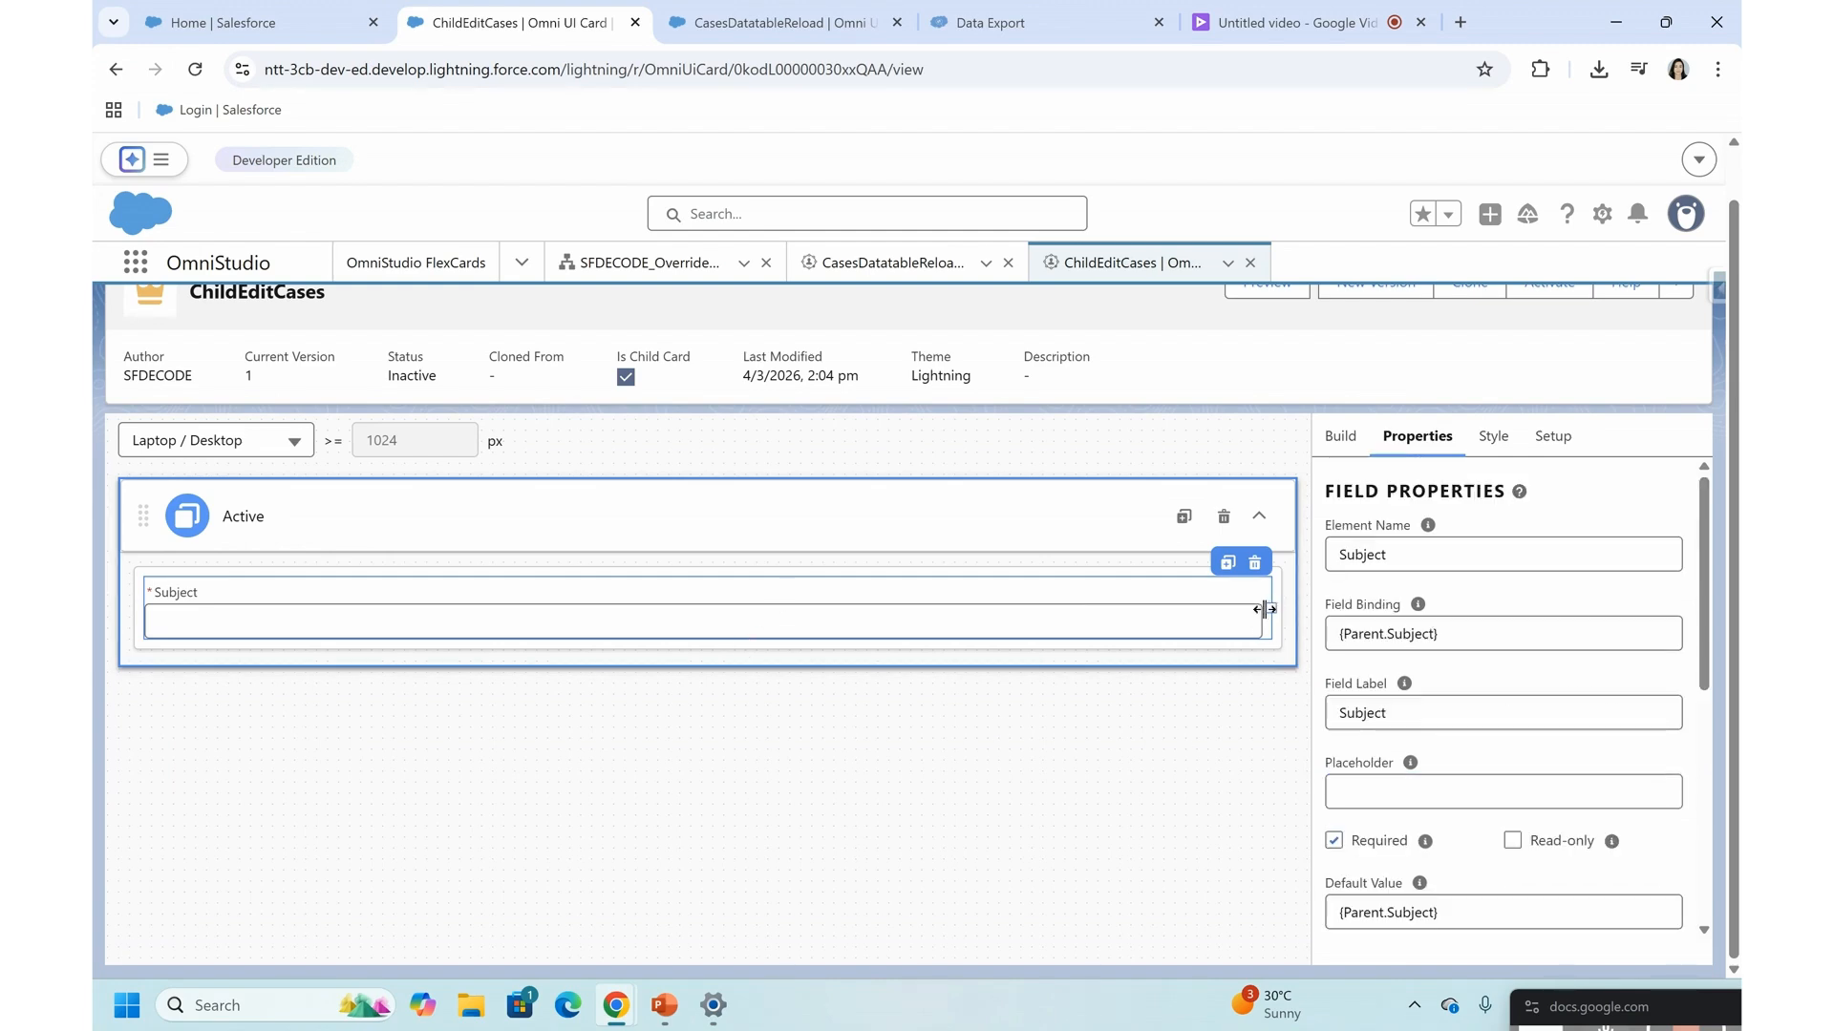
{"action": "left_click_drag", "start_coordinate": [1271, 609], "coordinate": [646, 615]}
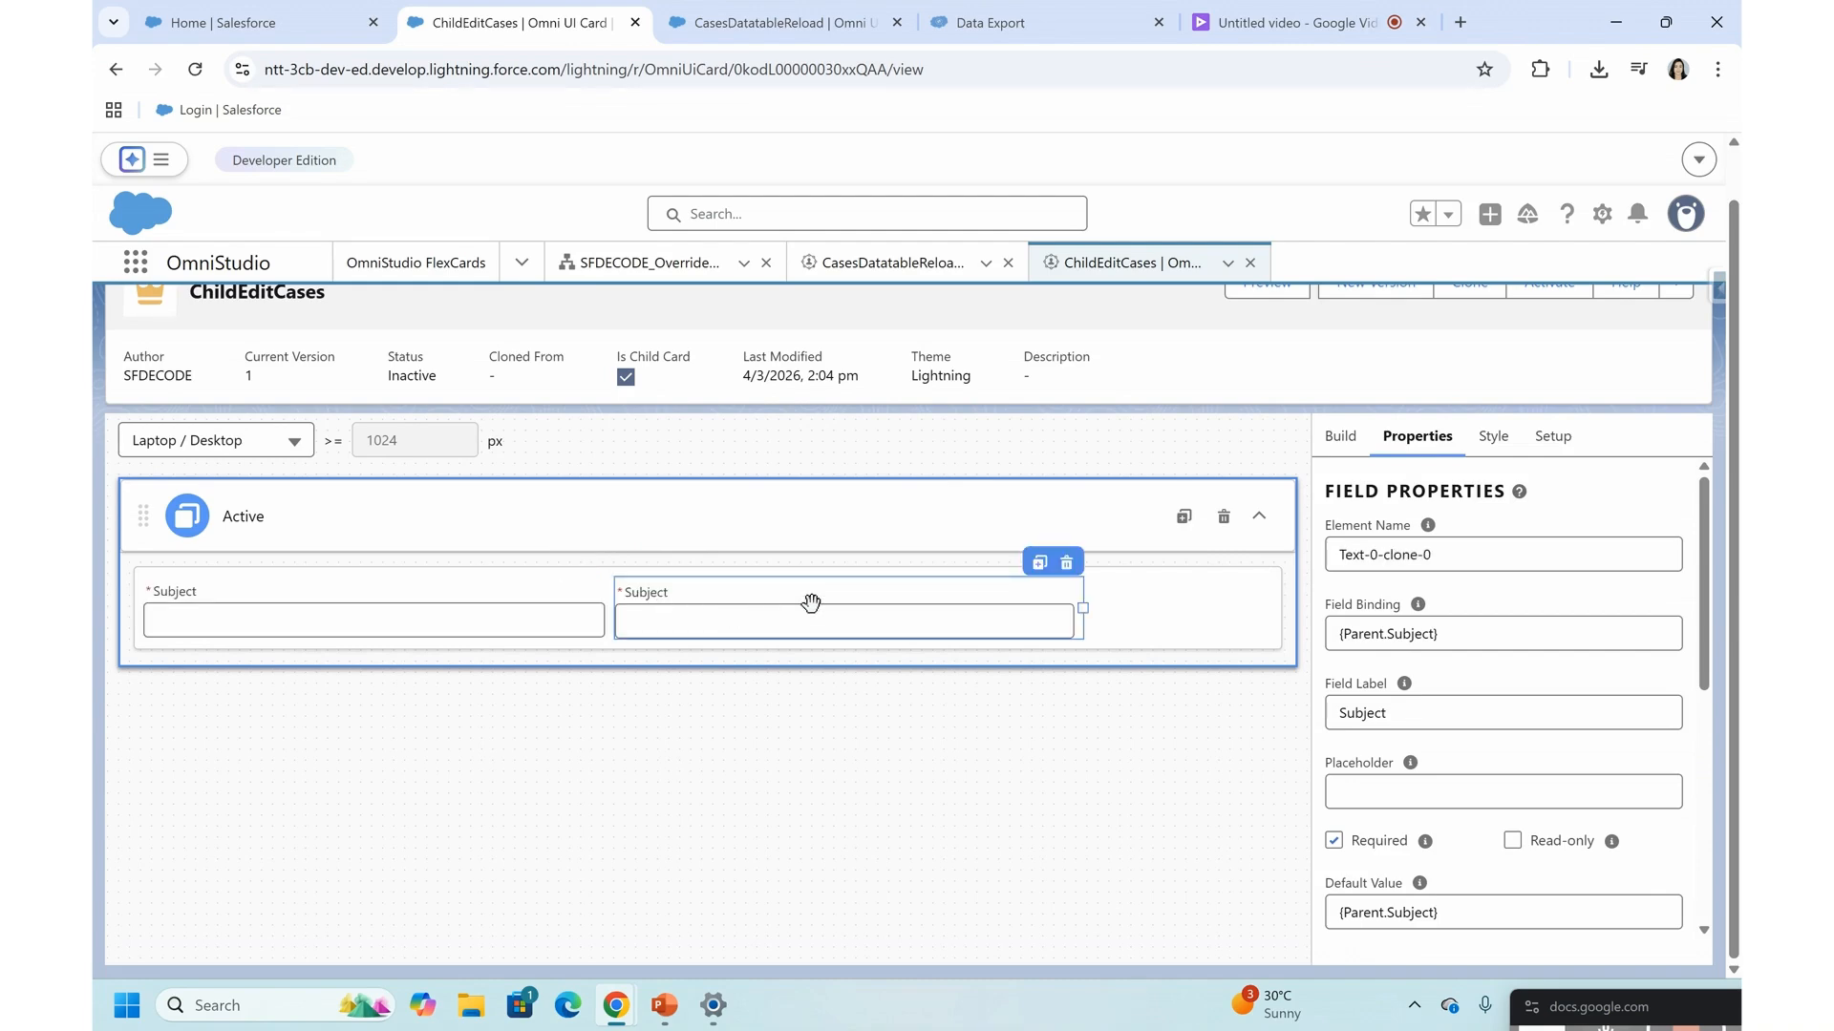
{"action": "double_click", "coordinate": [1387, 557]}
{"action": "triple_click", "coordinate": [1386, 557]}
{"action": "type", "text": "Priority"}
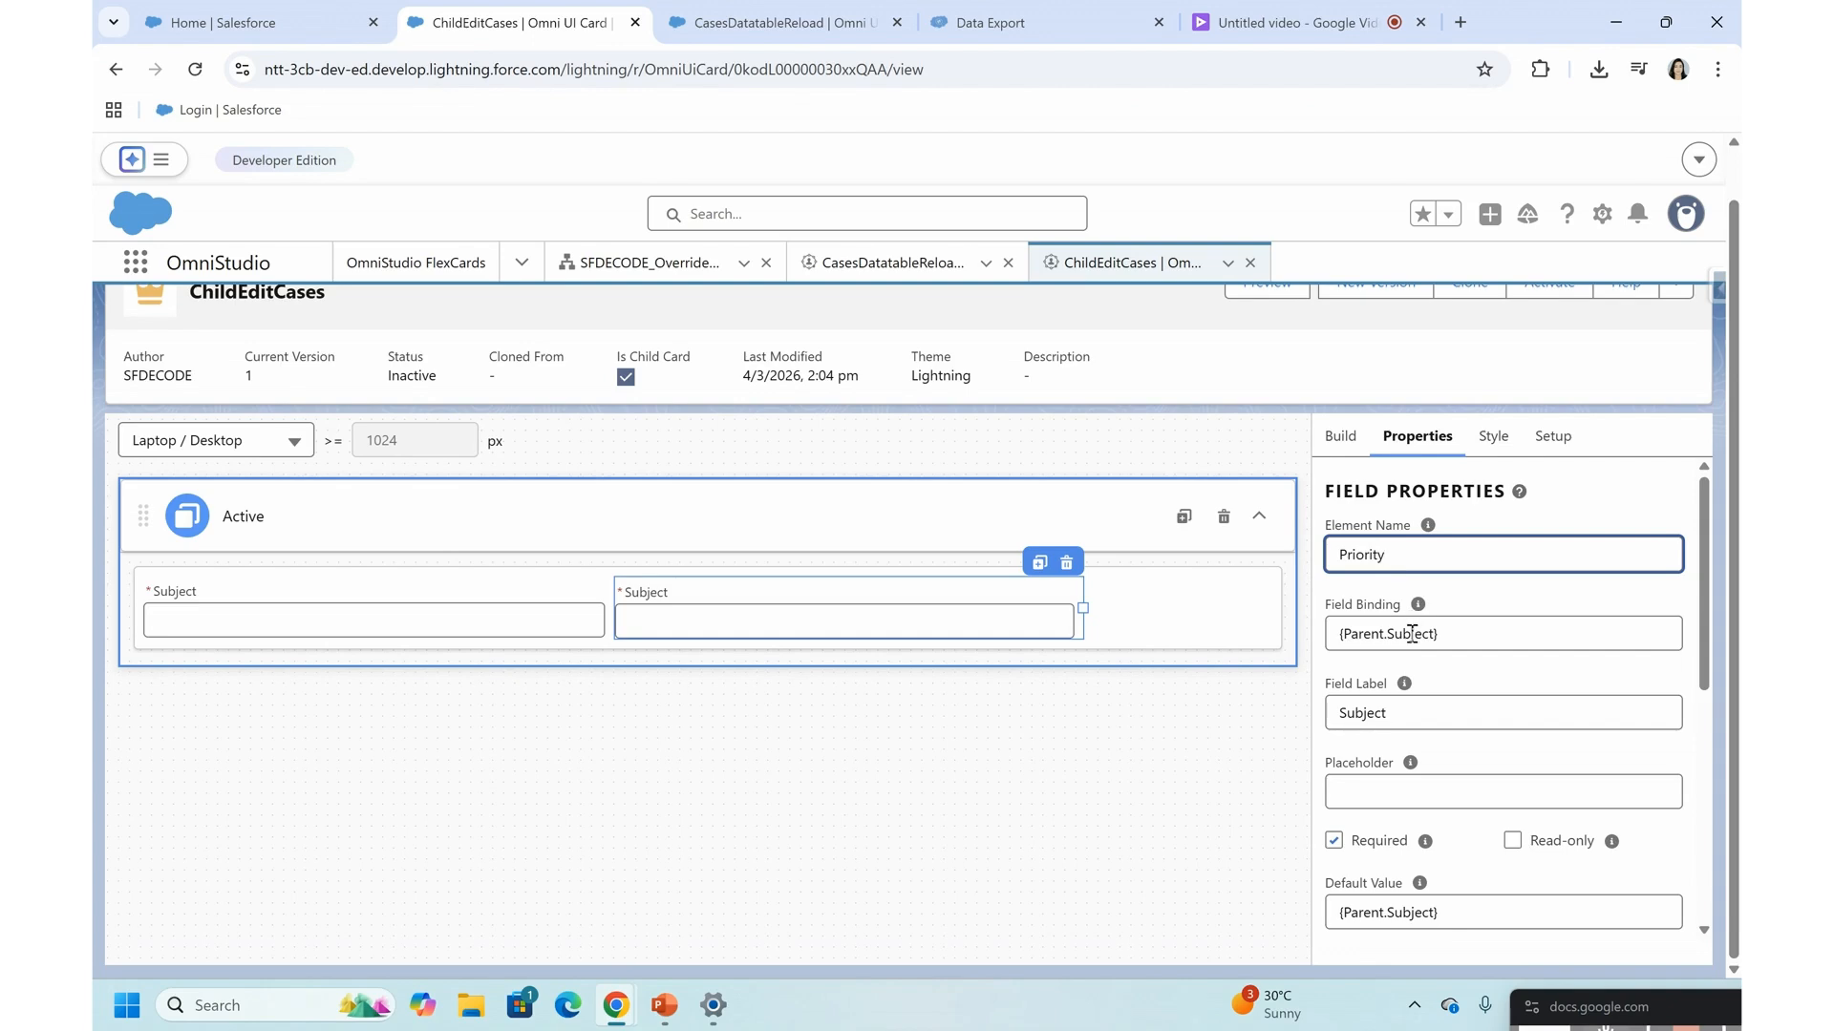
- Set the Priority input's field binding and default value to {Parent.Priority}
{"action": "double_click", "coordinate": [1412, 634]}
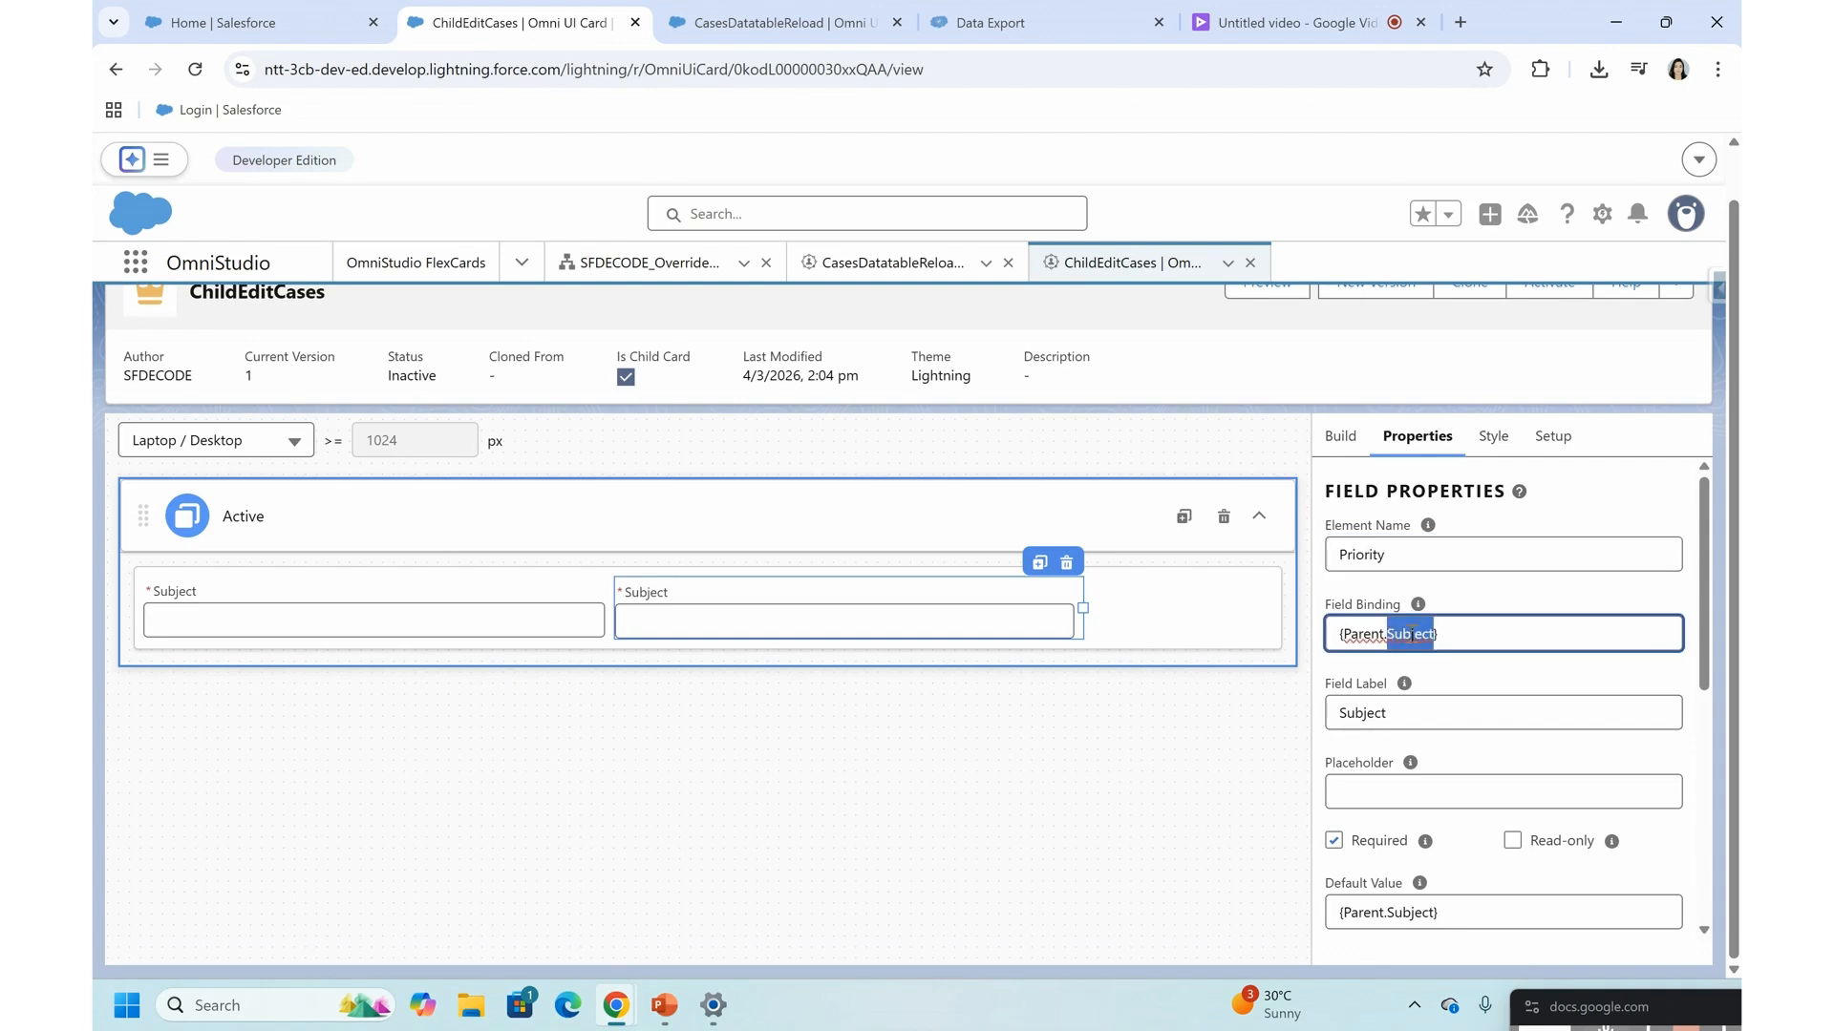
{"action": "type", "text": "Priority"}
{"action": "left_click", "coordinate": [1407, 633]}
{"action": "key", "text": "BackSpace"}
{"action": "key", "text": "BackSpace"}
{"action": "type", "text": "iority"}
{"action": "triple_click", "coordinate": [1398, 638]}
{"action": "key", "text": "ctrl+c"}
{"action": "triple_click", "coordinate": [1362, 920]}
{"action": "key", "text": "ctrl+v"}
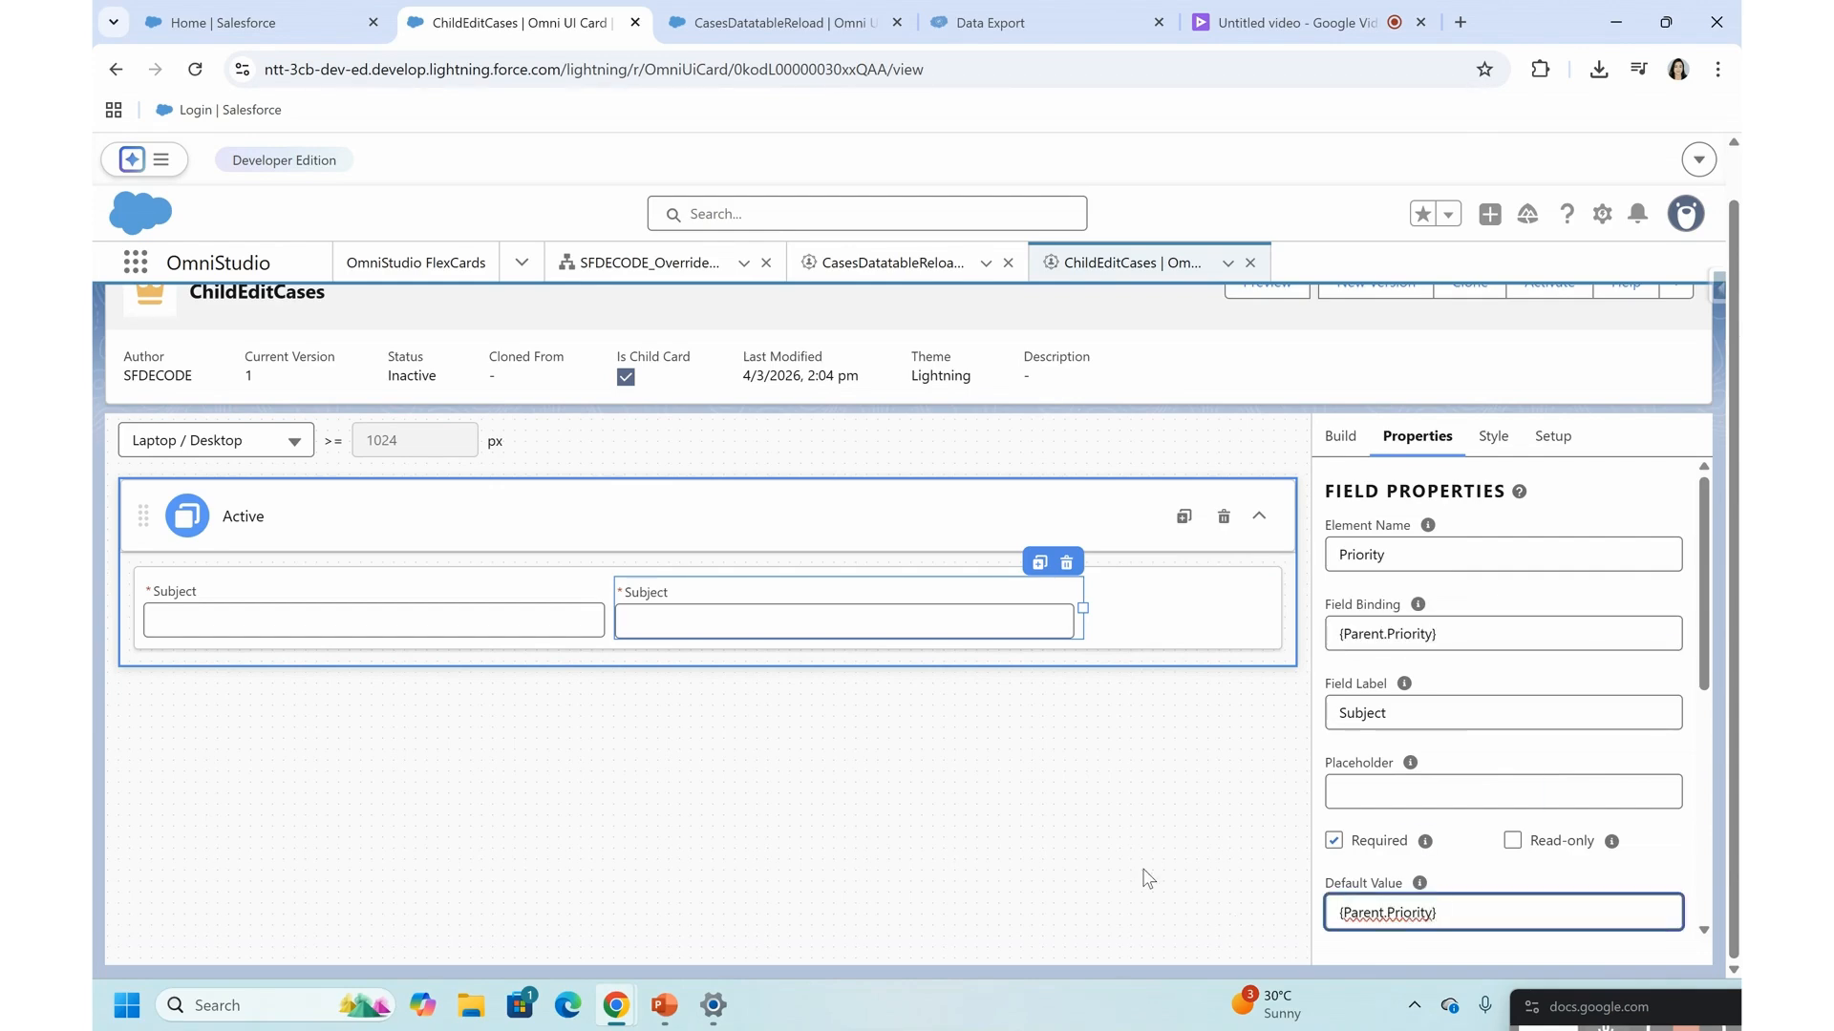
- Change the duplicated input's field label to Priority
{"action": "double_click", "coordinate": [1350, 712]}
{"action": "type", "text": "Priority"}
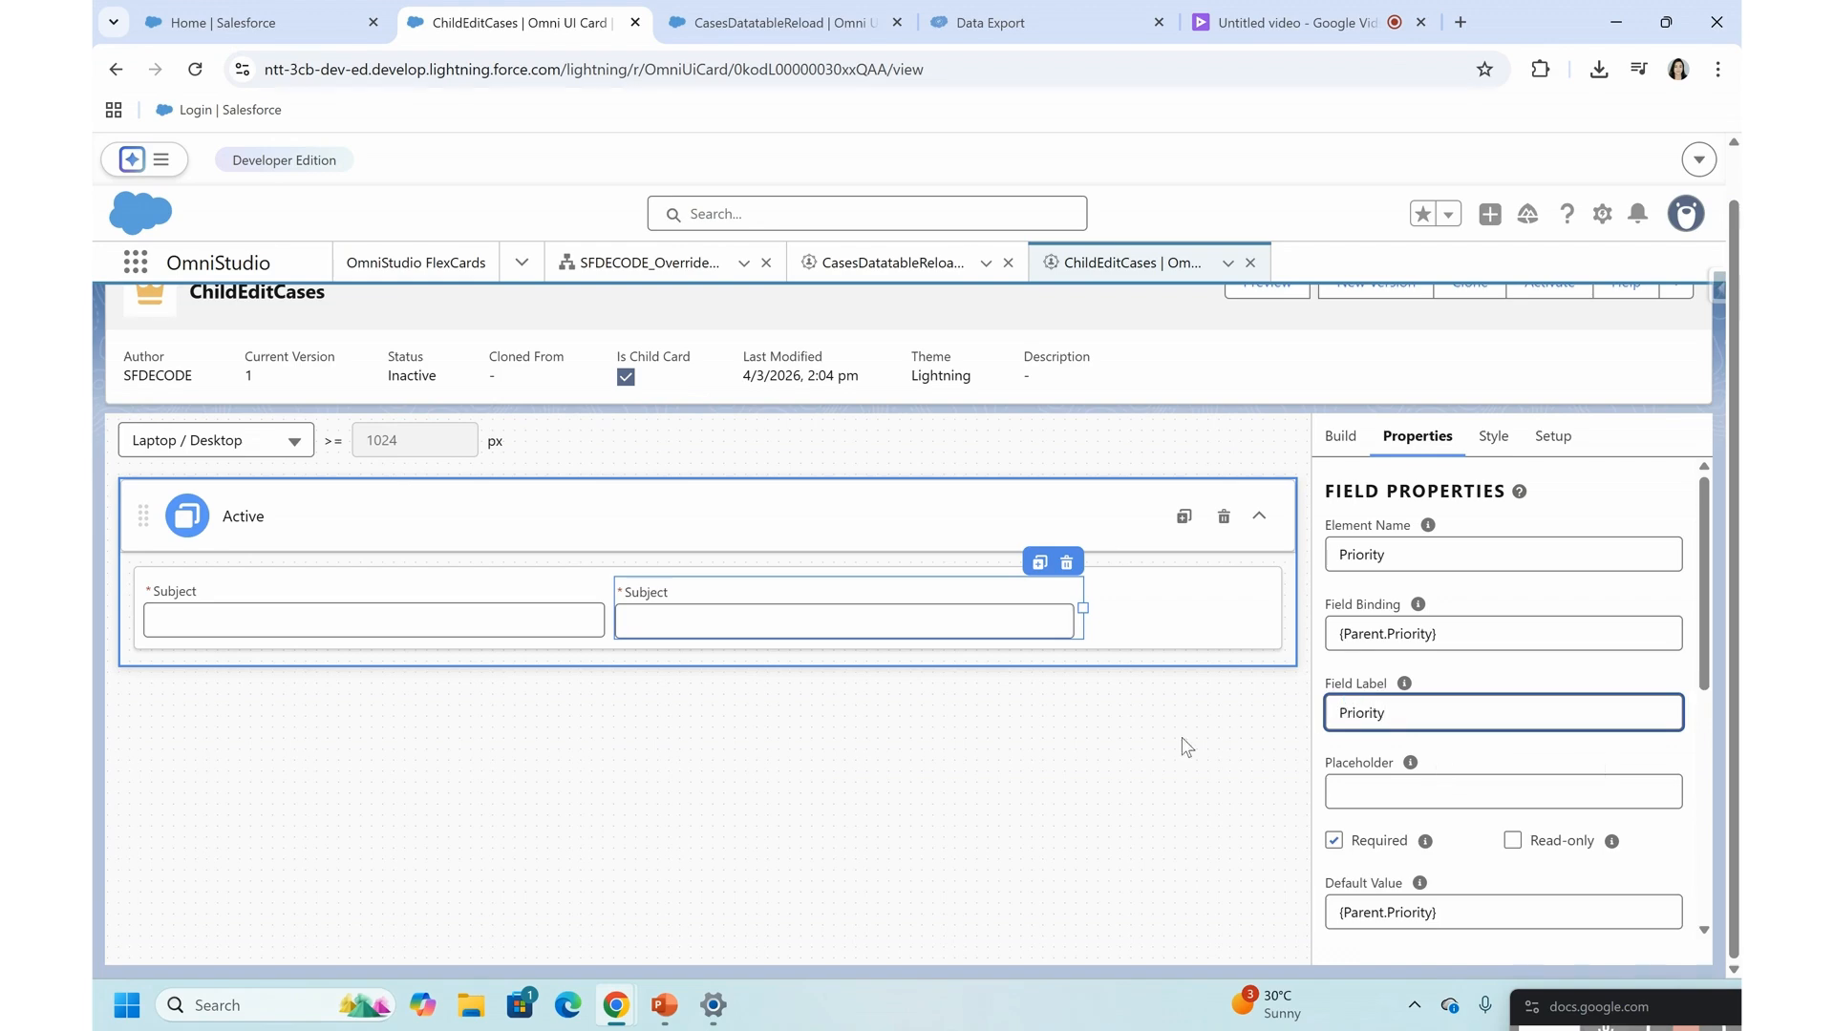
{"action": "left_click", "coordinate": [1136, 758]}
{"action": "left_click", "coordinate": [1171, 607]}
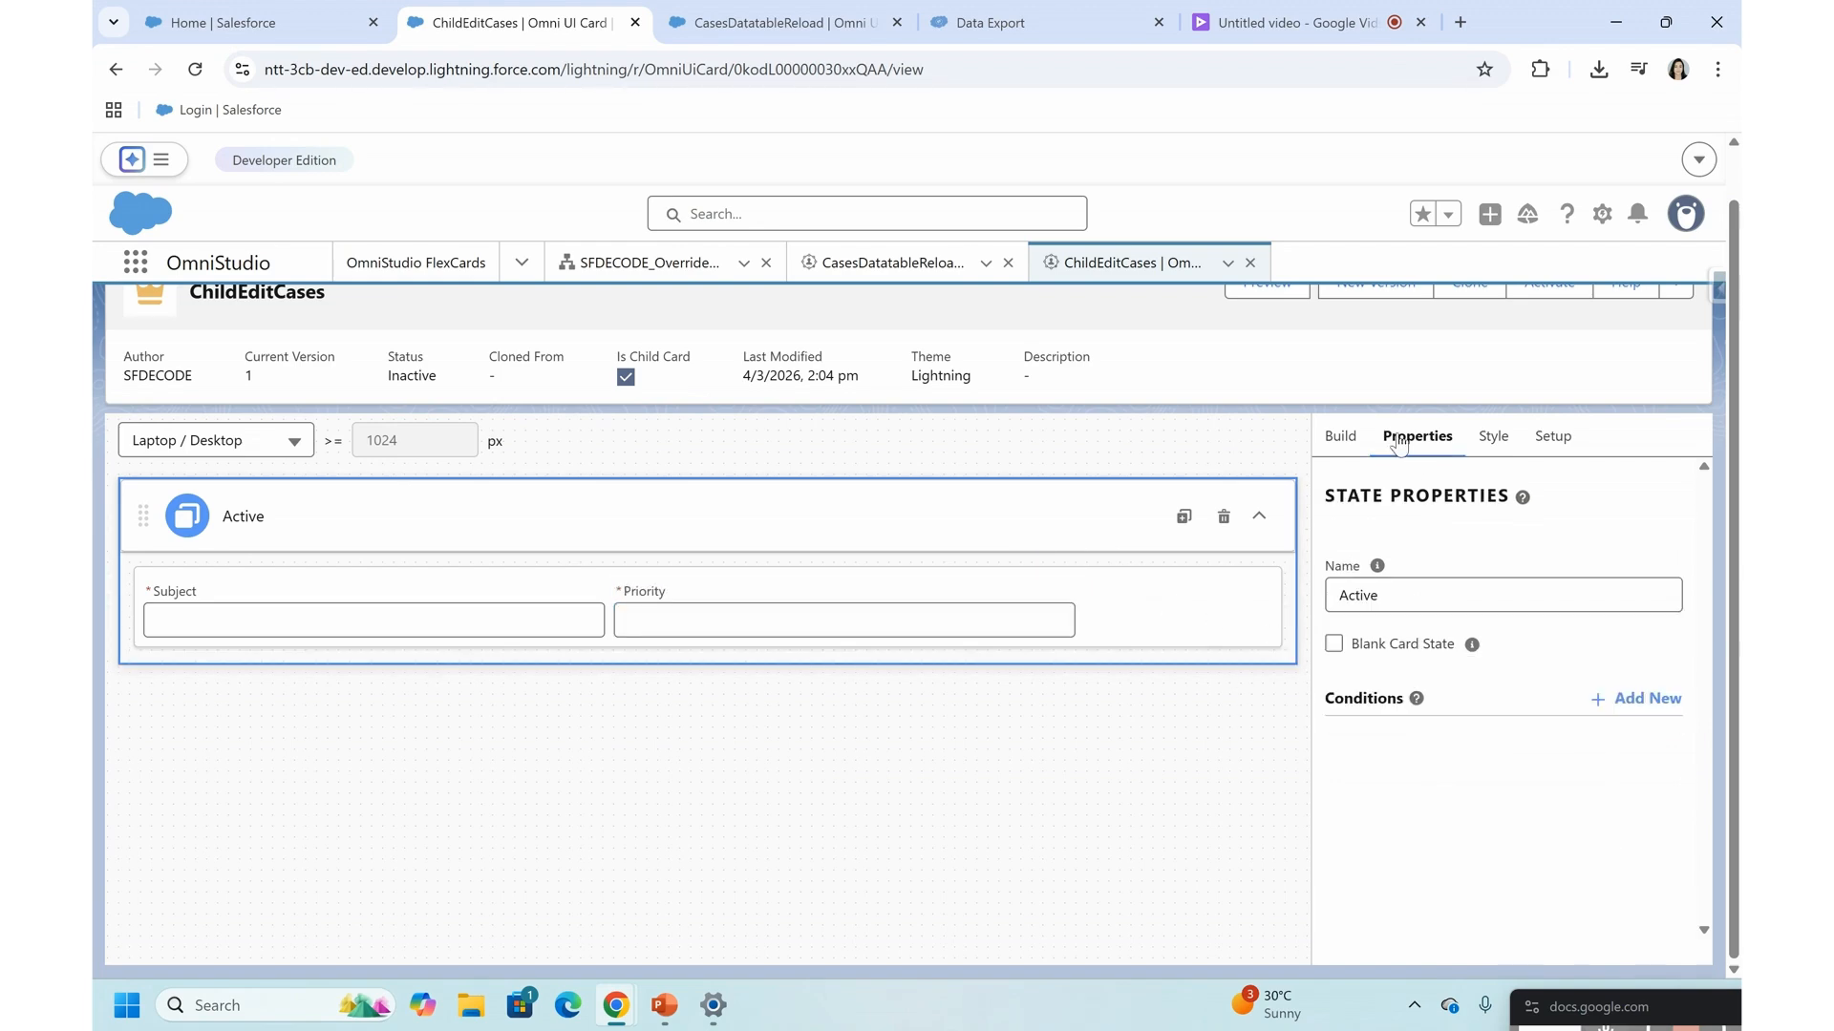
- Add an Action element below the Subject and Priority inputs in the Active state
{"action": "left_click", "coordinate": [1339, 437]}
{"action": "scroll", "coordinate": [1412, 537], "scroll_direction": "up", "scroll_amount": 10}
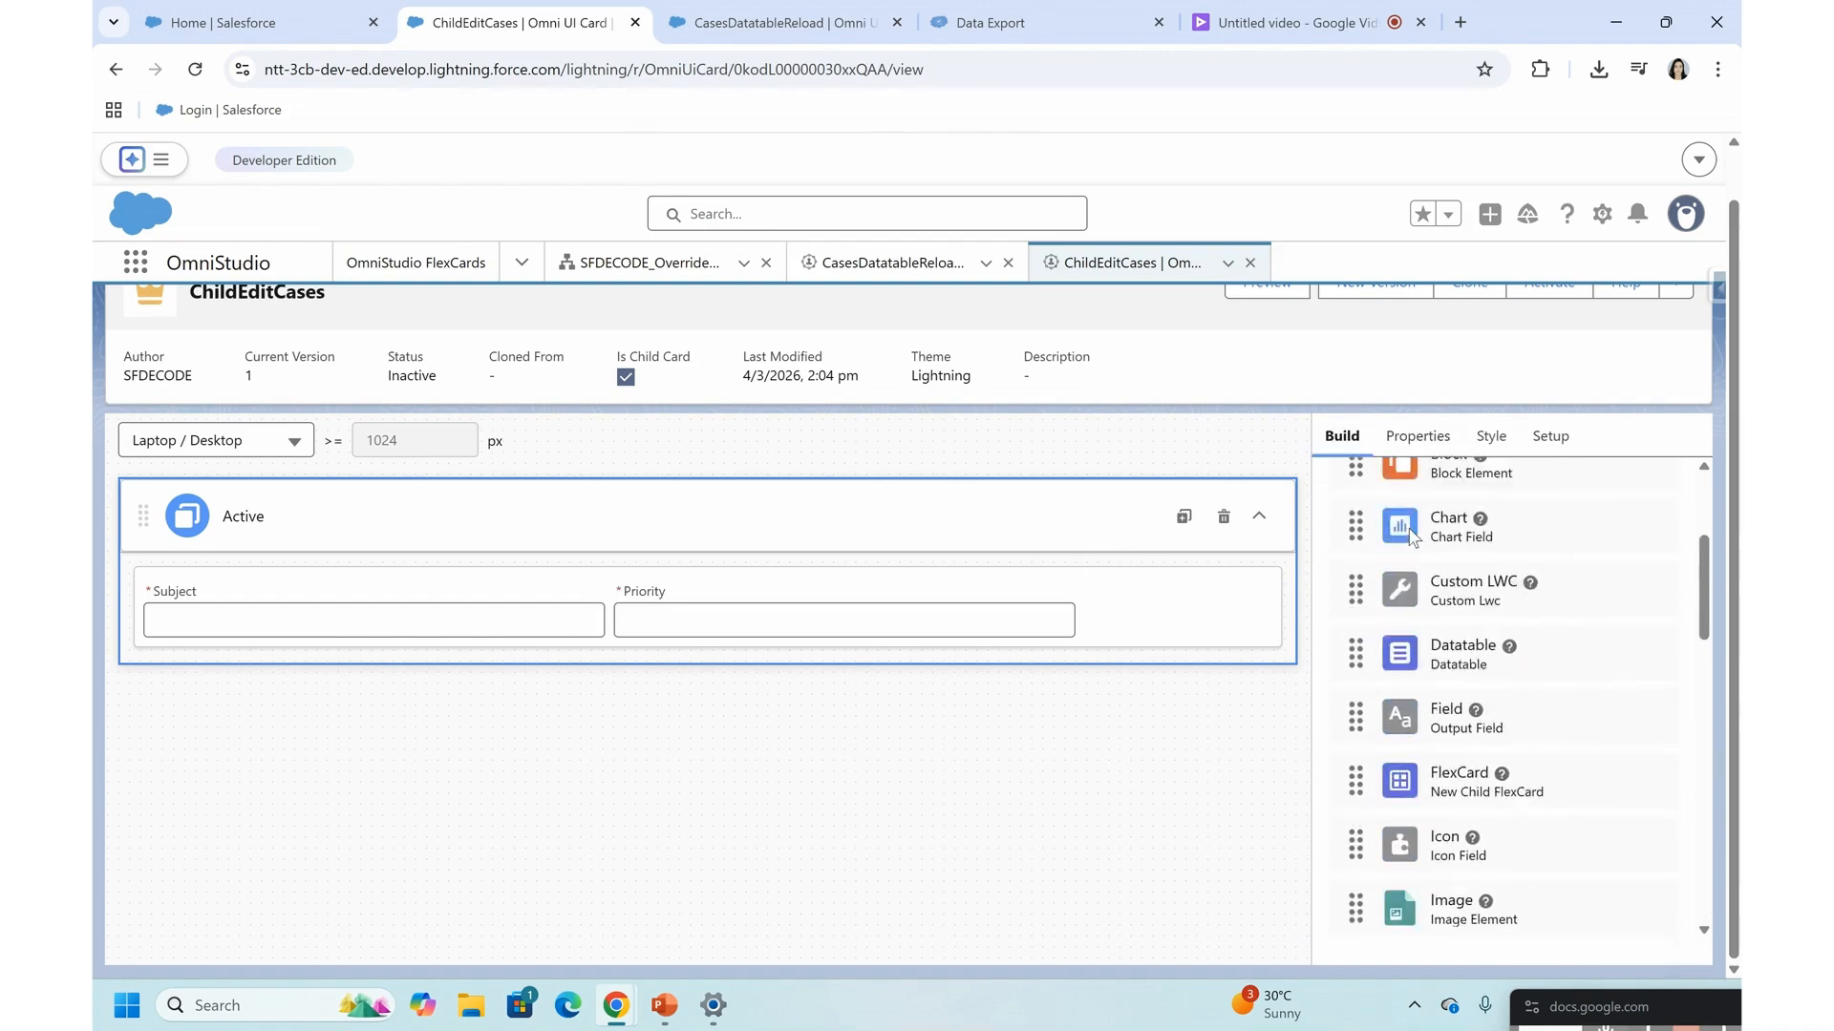
{"action": "left_click_drag", "start_coordinate": [1414, 681], "coordinate": [657, 724]}
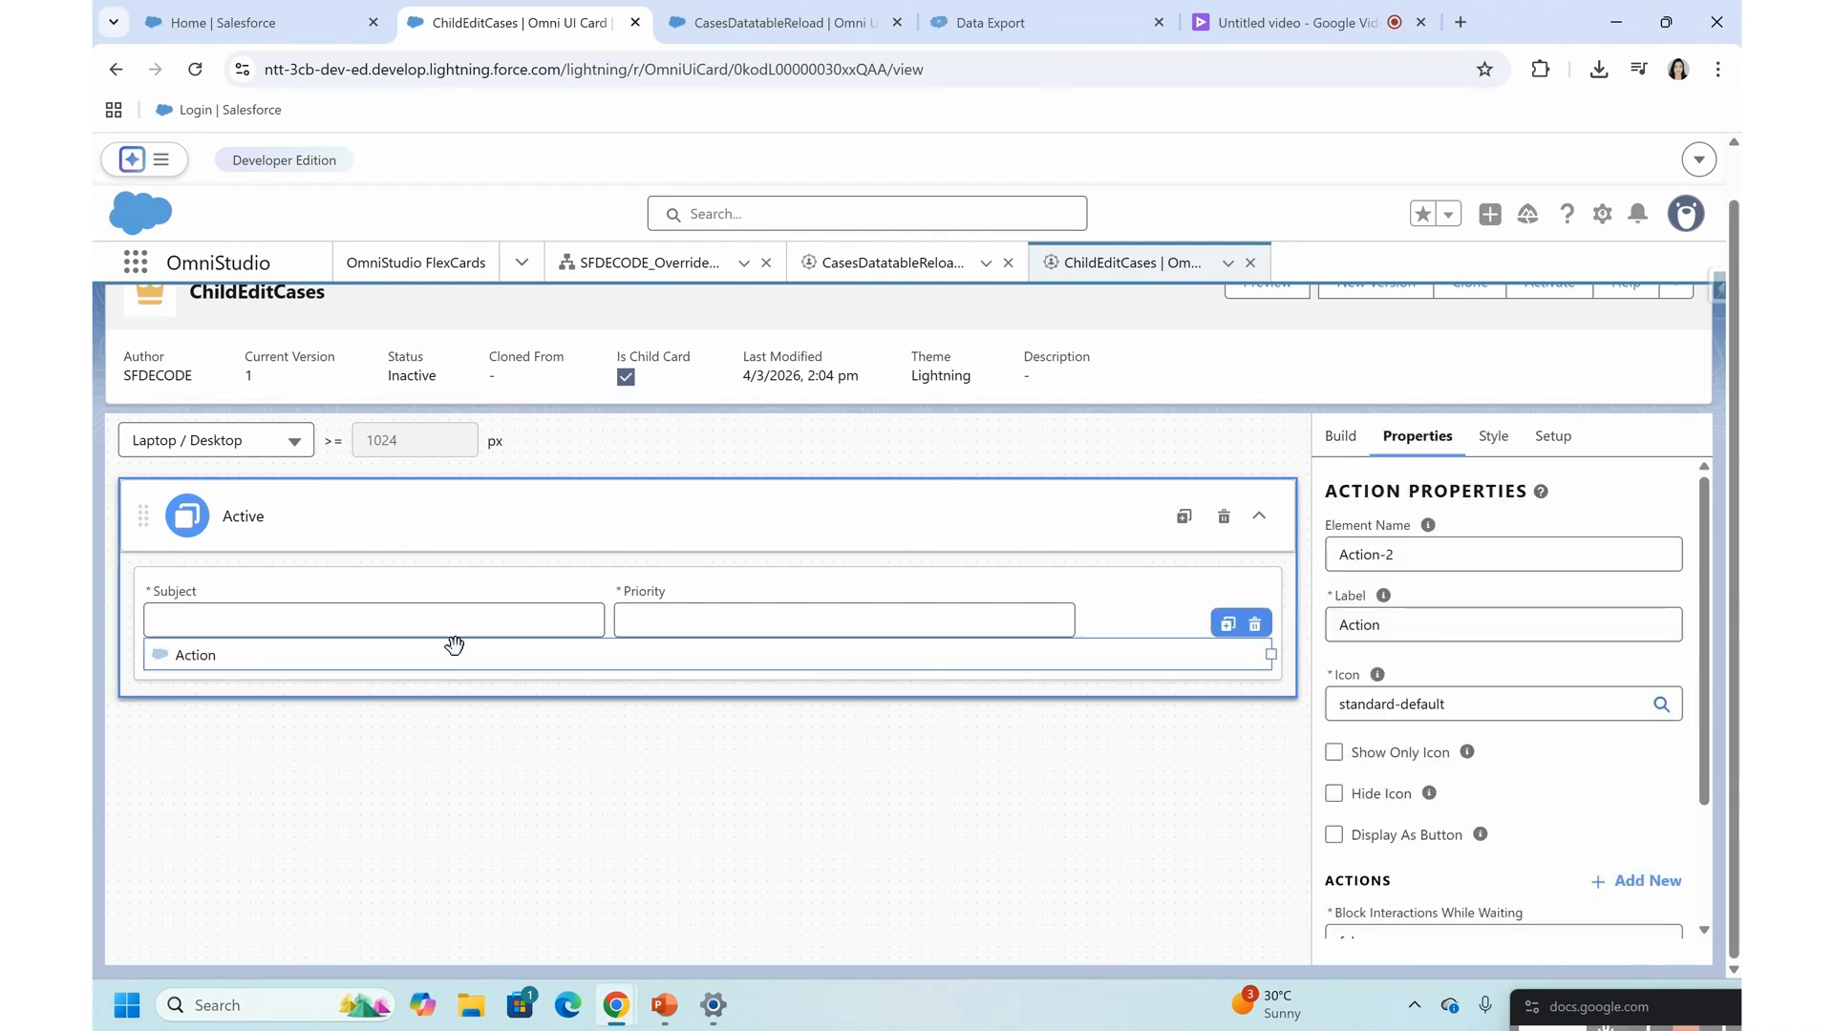
- Set both the element name and the label of the new Action element to Save
{"action": "double_click", "coordinate": [1367, 557]}
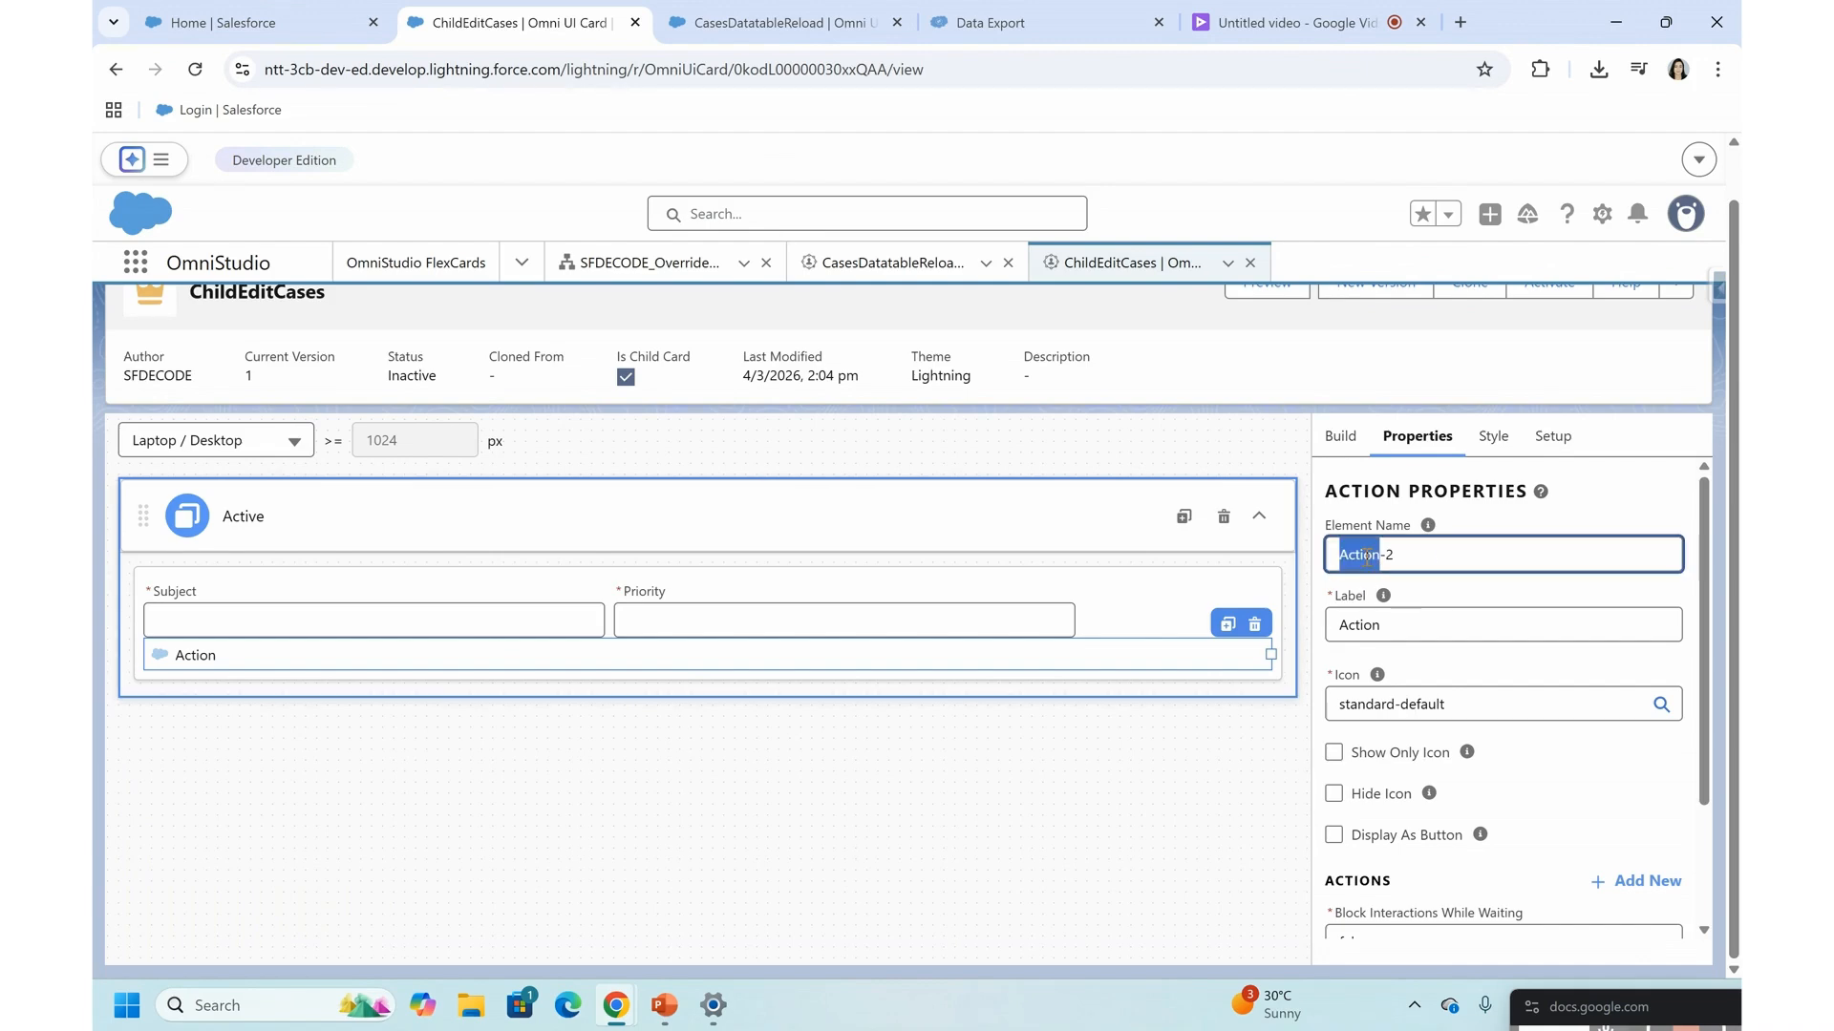
{"action": "key", "text": "Right"}
{"action": "key", "text": "Right"}
{"action": "key", "text": "ctrl+a"}
{"action": "key", "text": "BackSpace"}
{"action": "left_click", "coordinate": [1608, 1012]}
{"action": "left_click_drag", "start_coordinate": [1607, 1012], "coordinate": [1417, 753]}
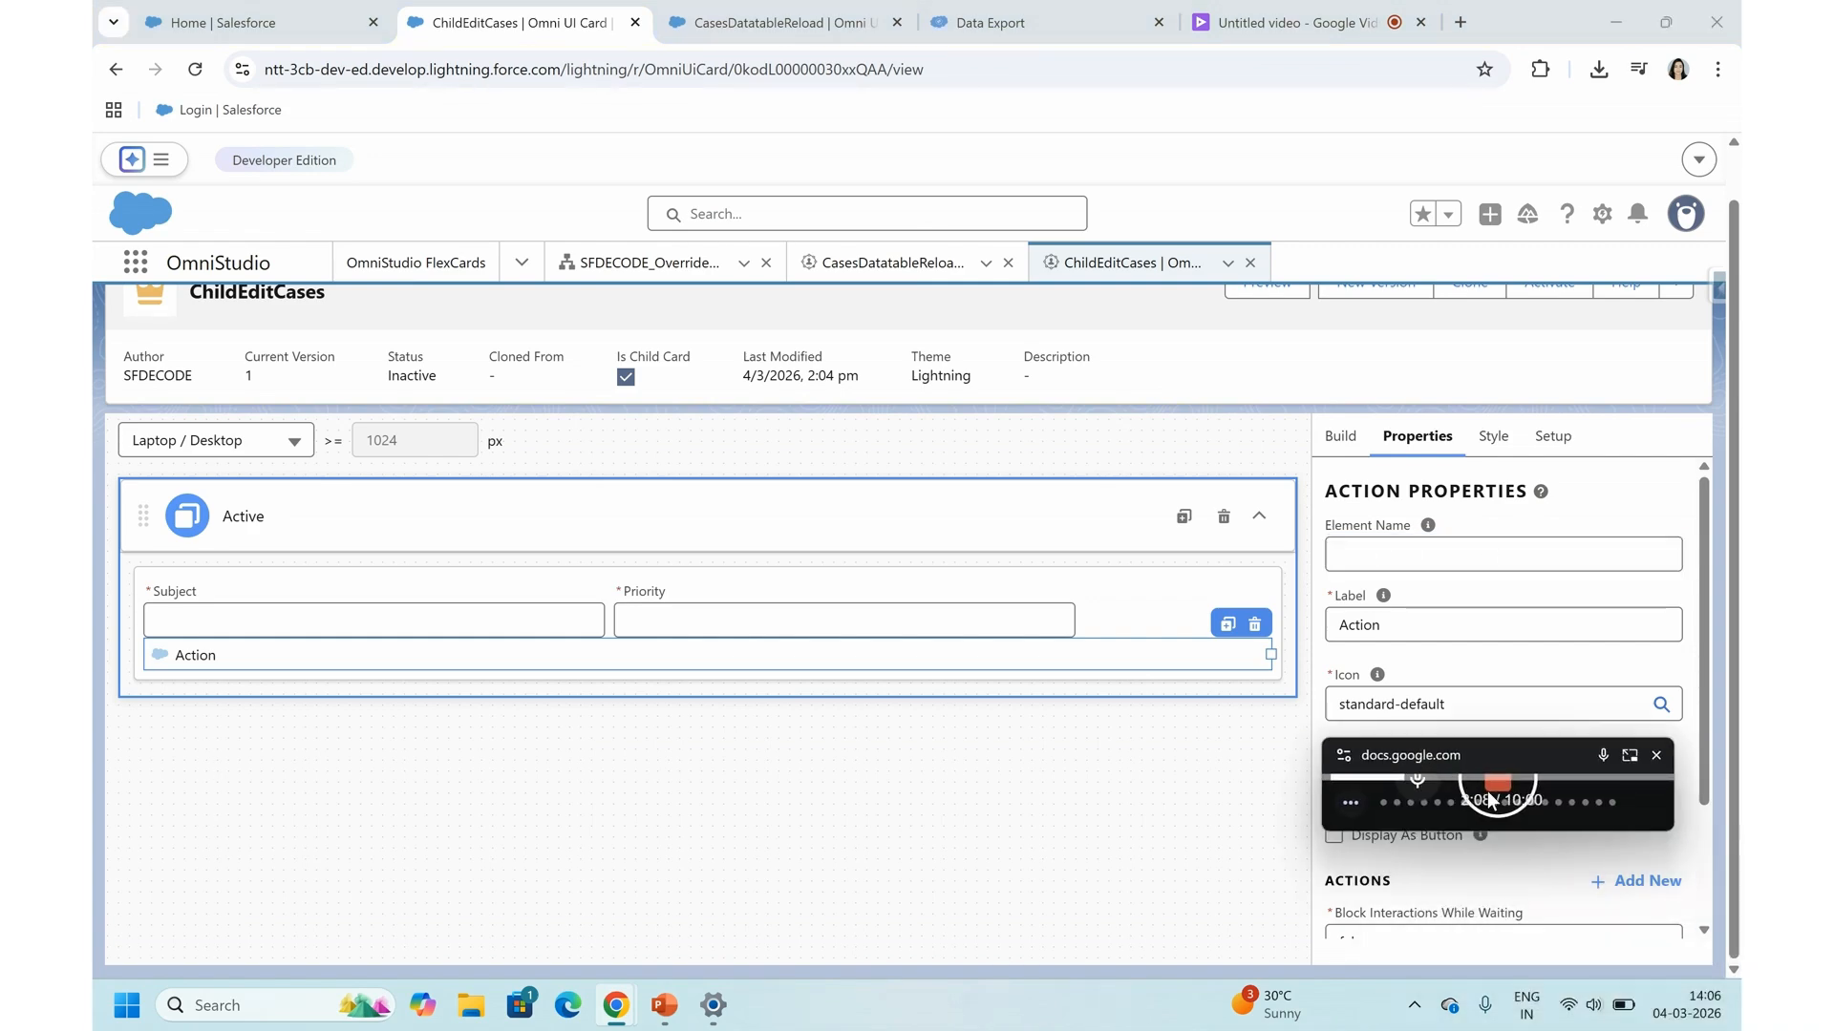
{"action": "left_click_drag", "start_coordinate": [1493, 760], "coordinate": [1640, 1025]}
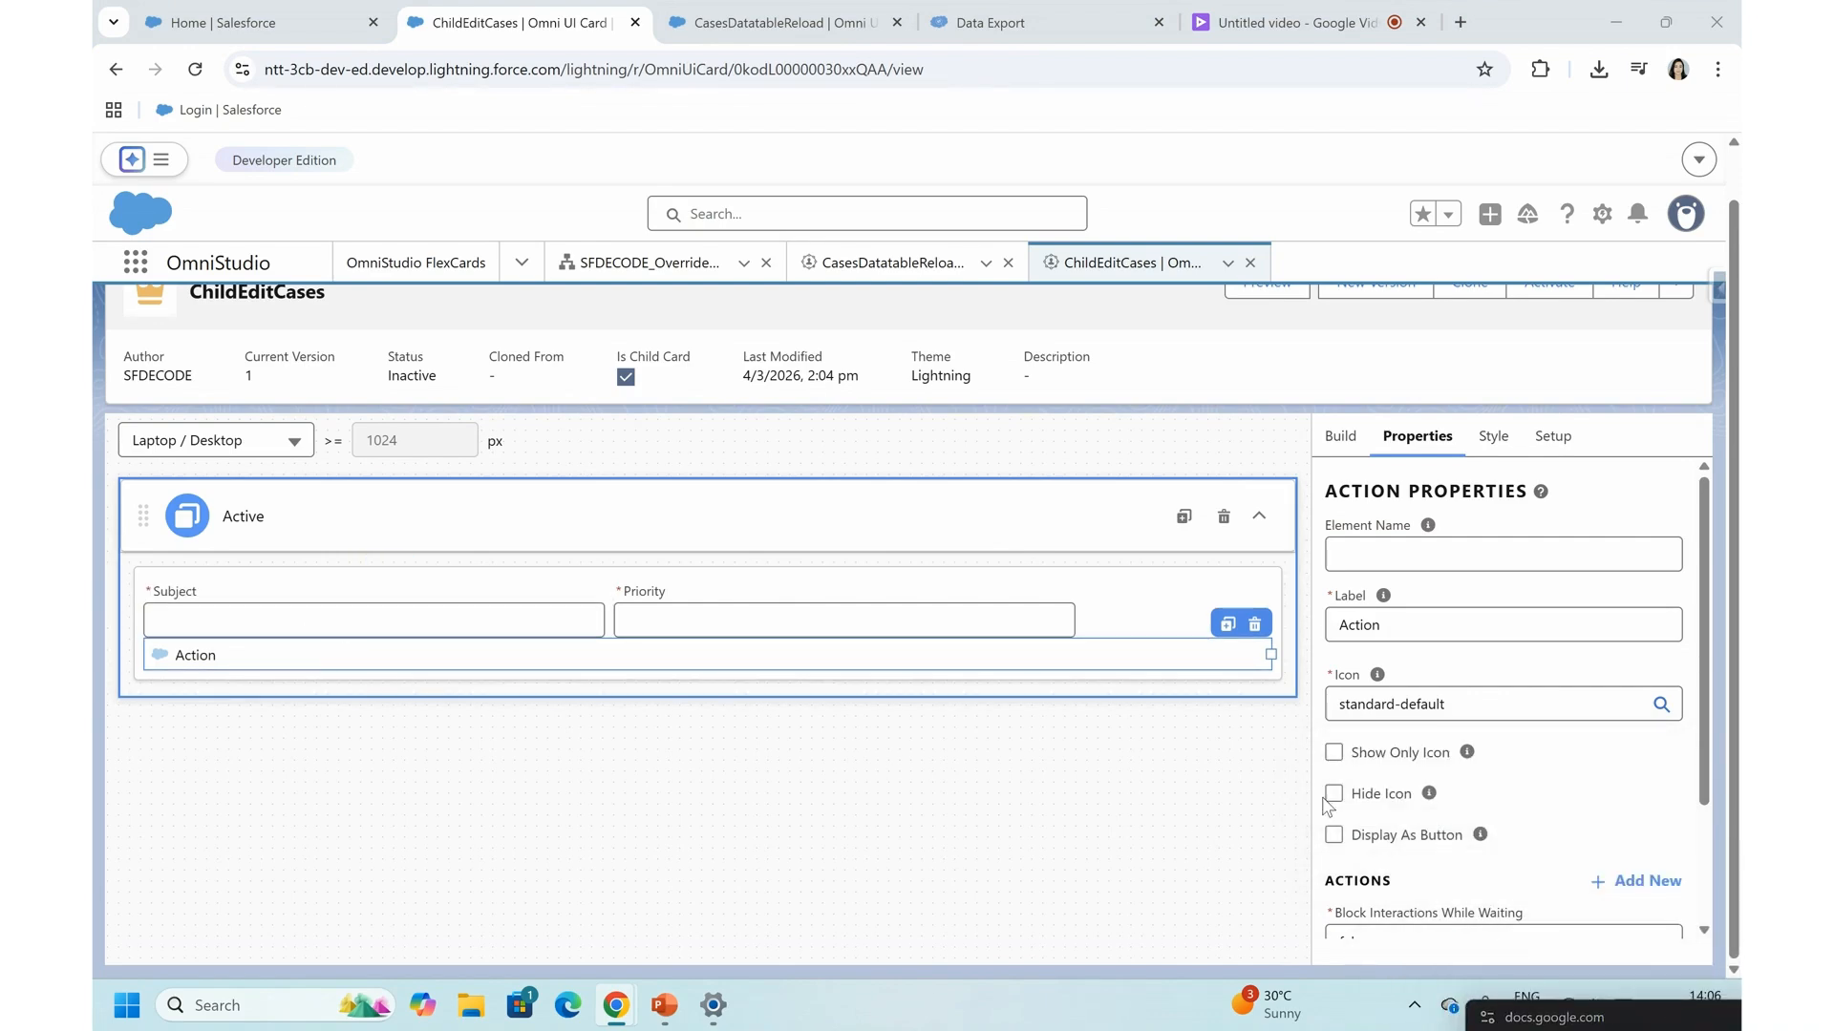
{"action": "left_click", "coordinate": [1346, 563]}
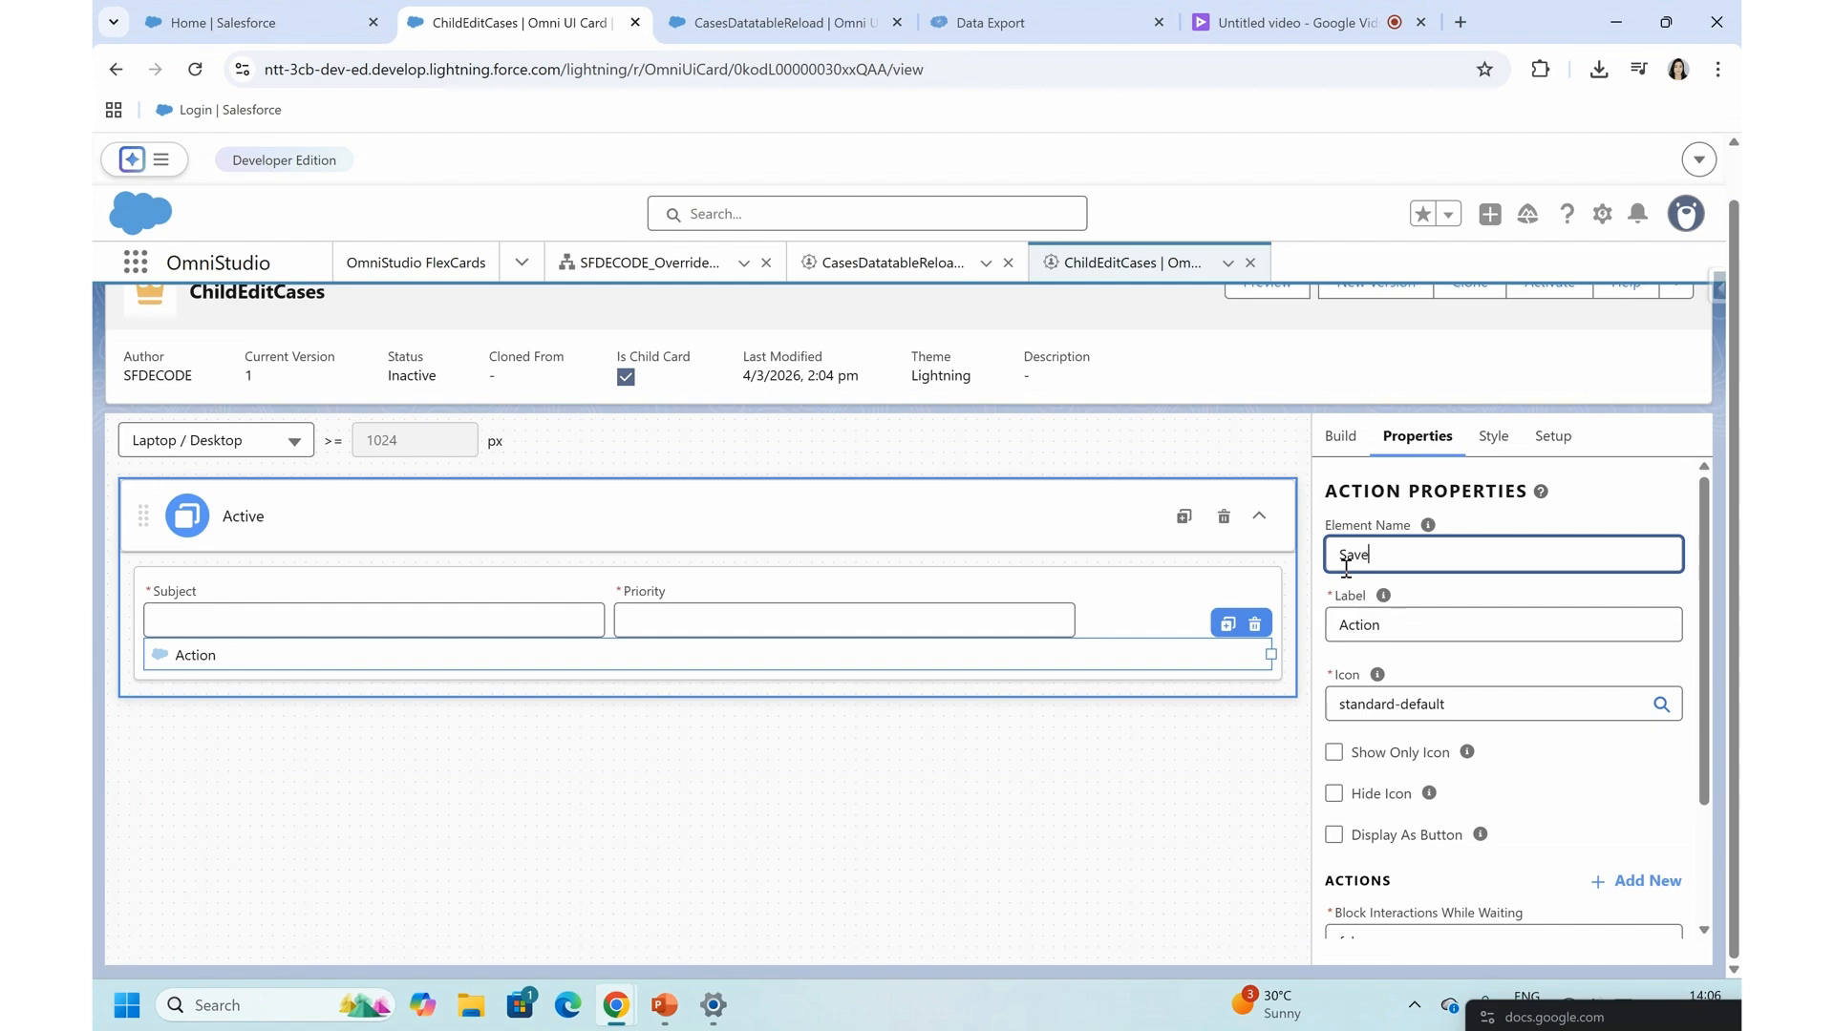
{"action": "double_click", "coordinate": [1375, 628]}
{"action": "type", "text": "Save"}
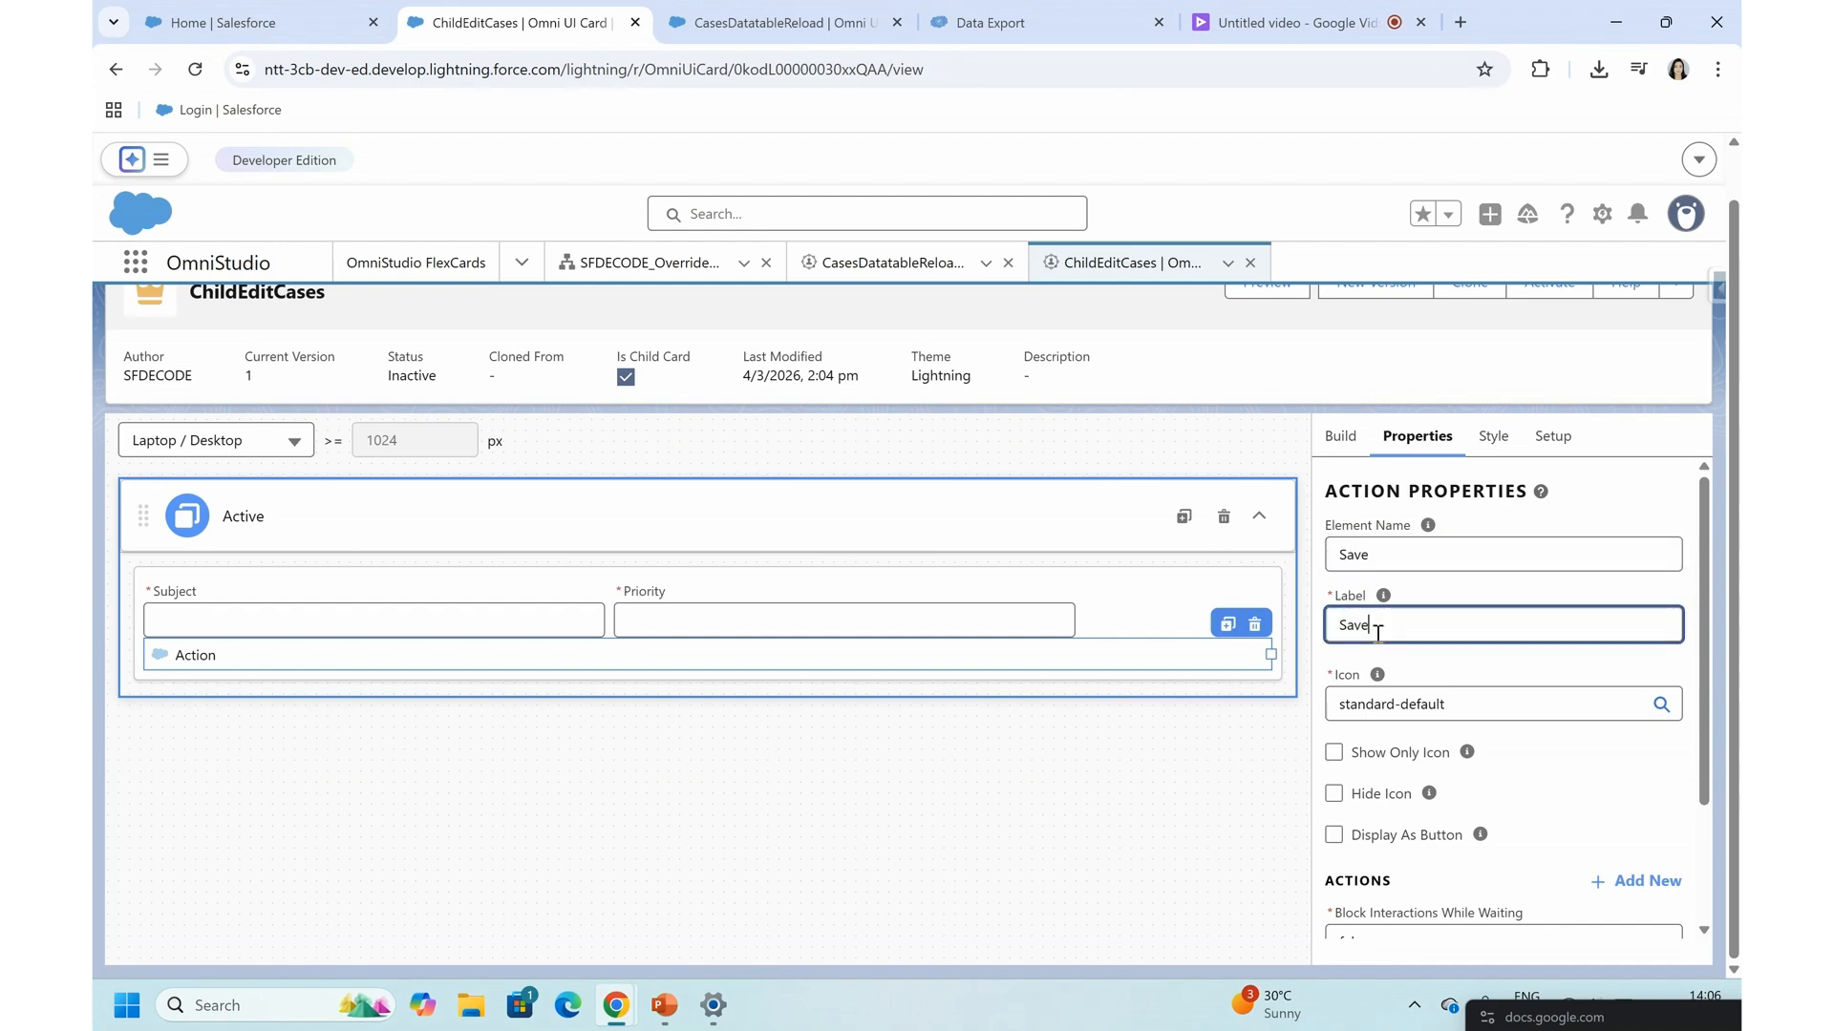
- Hide the Save action's icon and display it as a button with the Brand variant
{"action": "left_click", "coordinate": [1376, 705]}
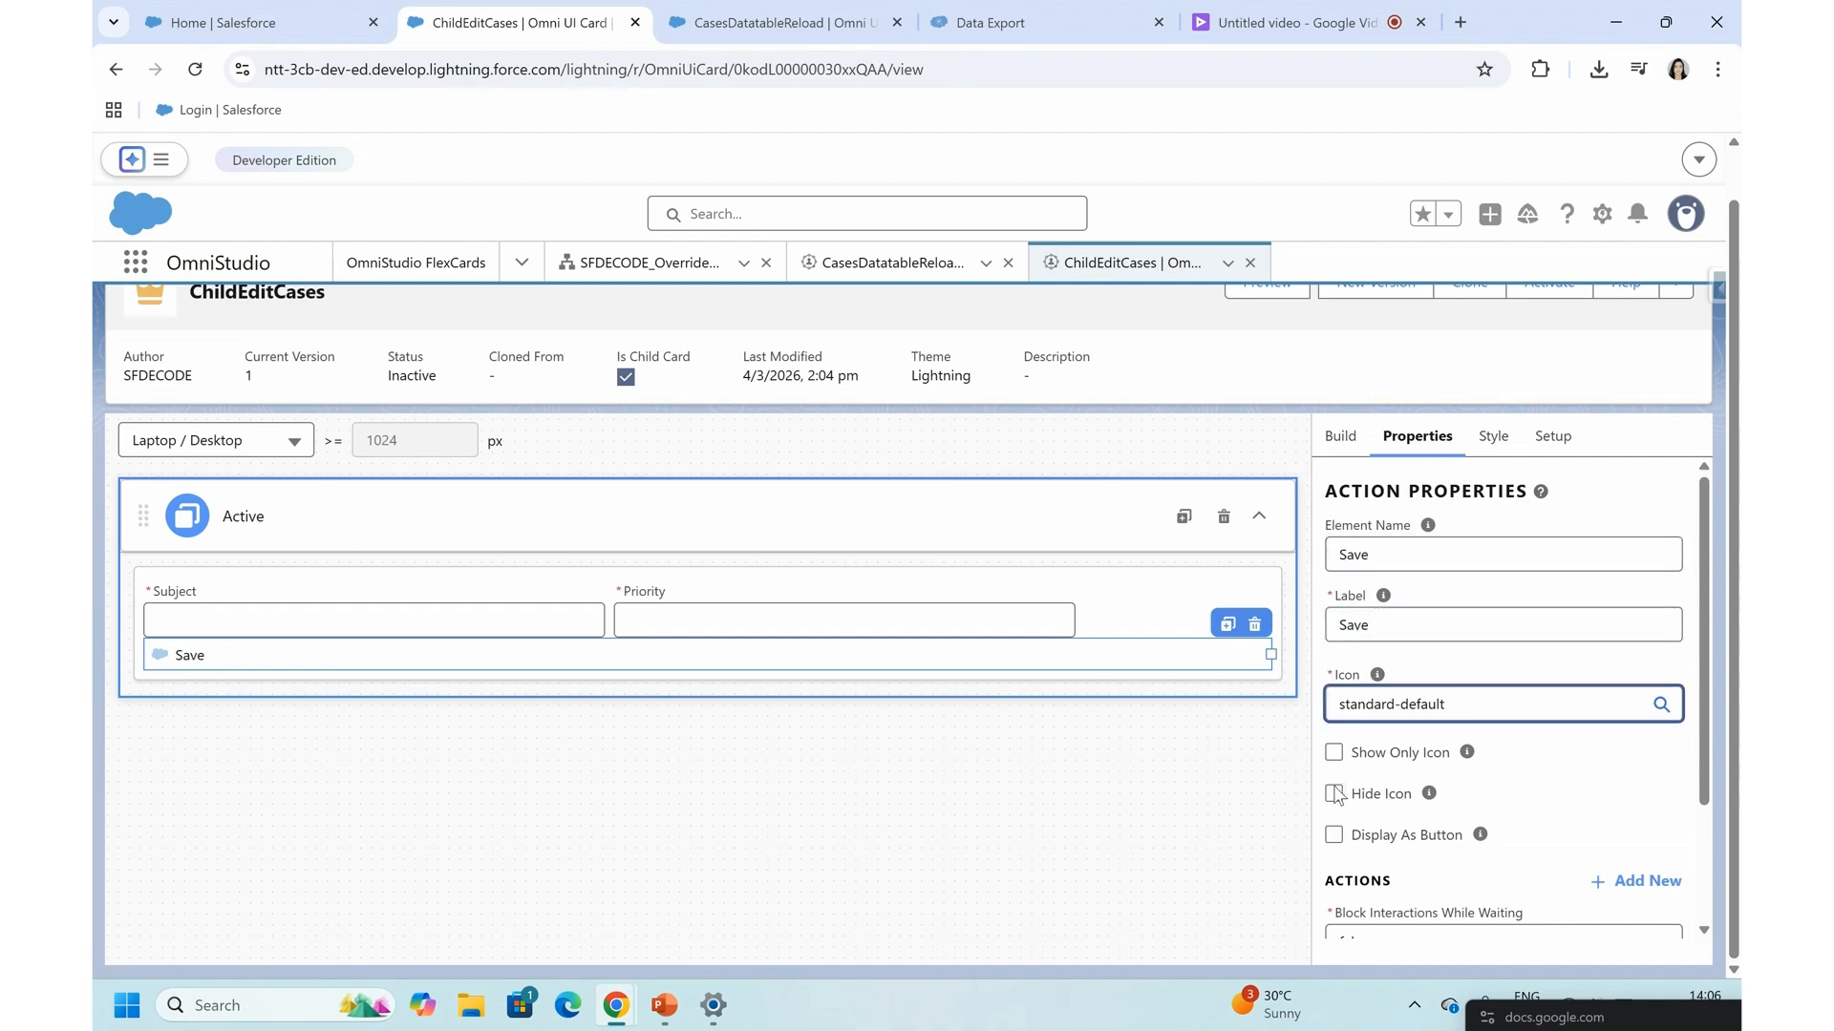
{"action": "left_click", "coordinate": [1364, 796]}
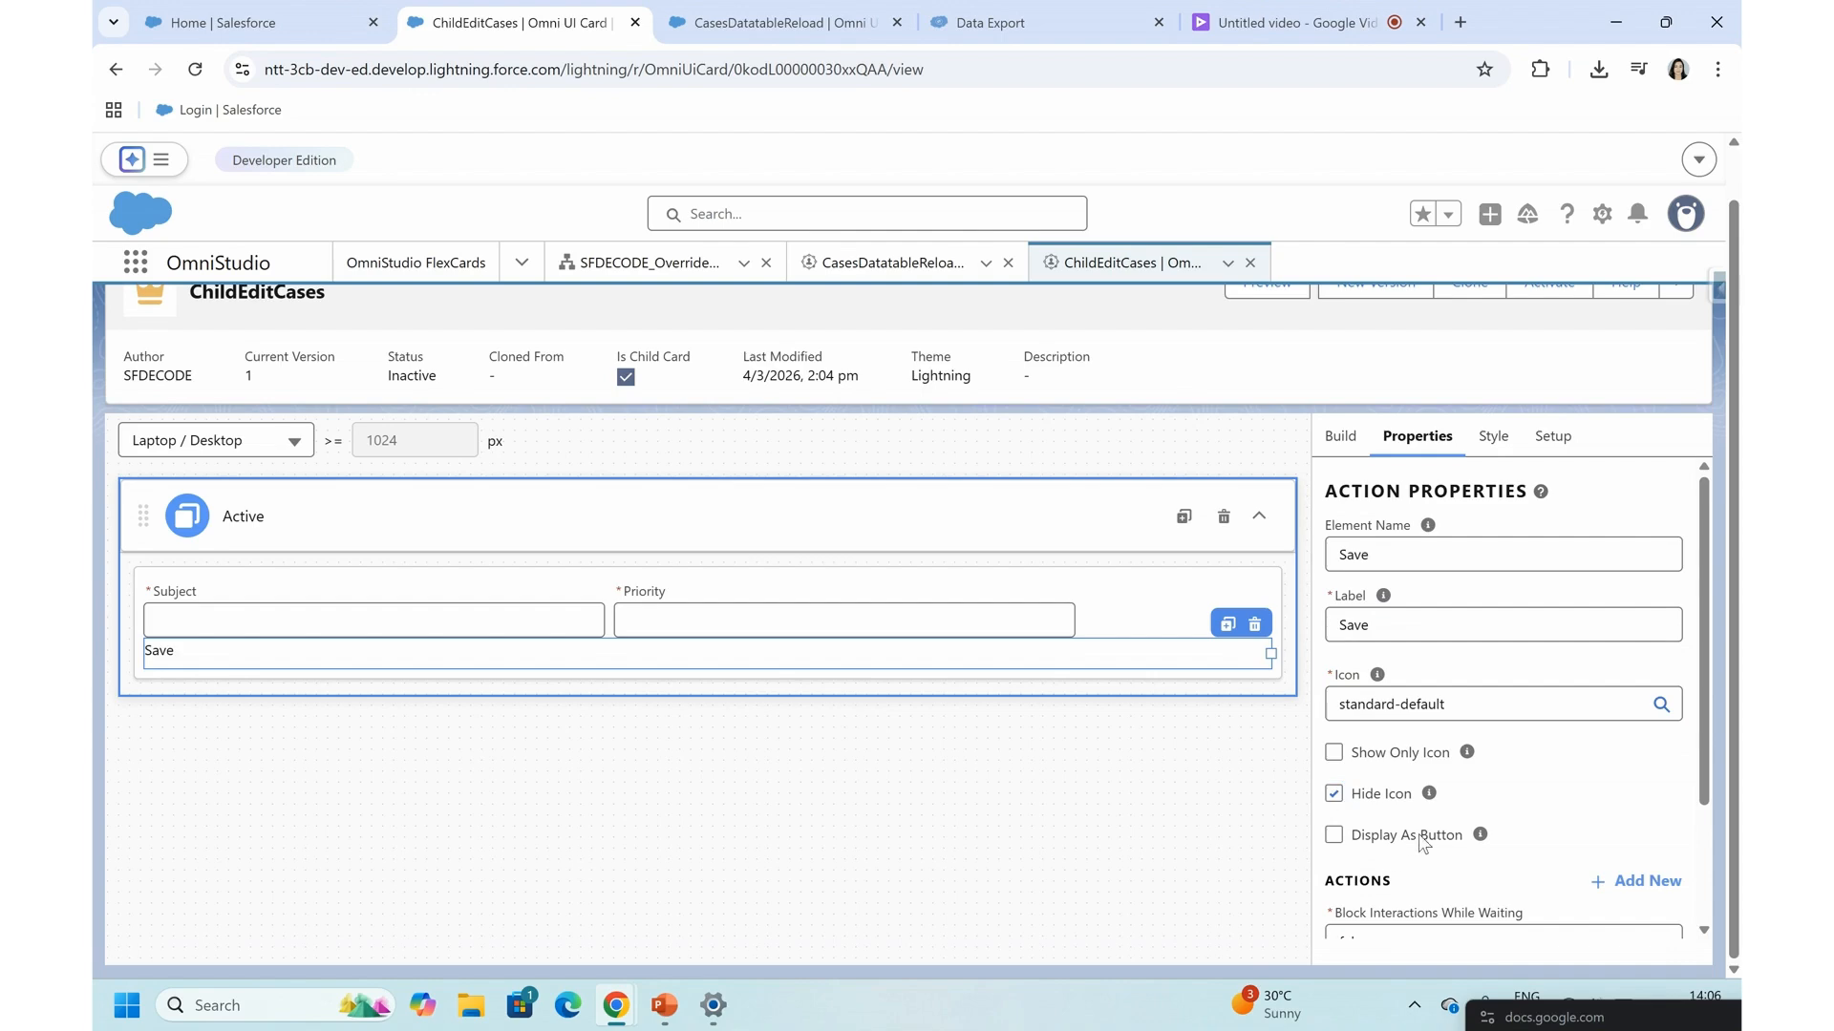
{"action": "scroll", "coordinate": [1422, 846], "scroll_direction": "down", "scroll_amount": 2}
{"action": "left_click", "coordinate": [1335, 693]}
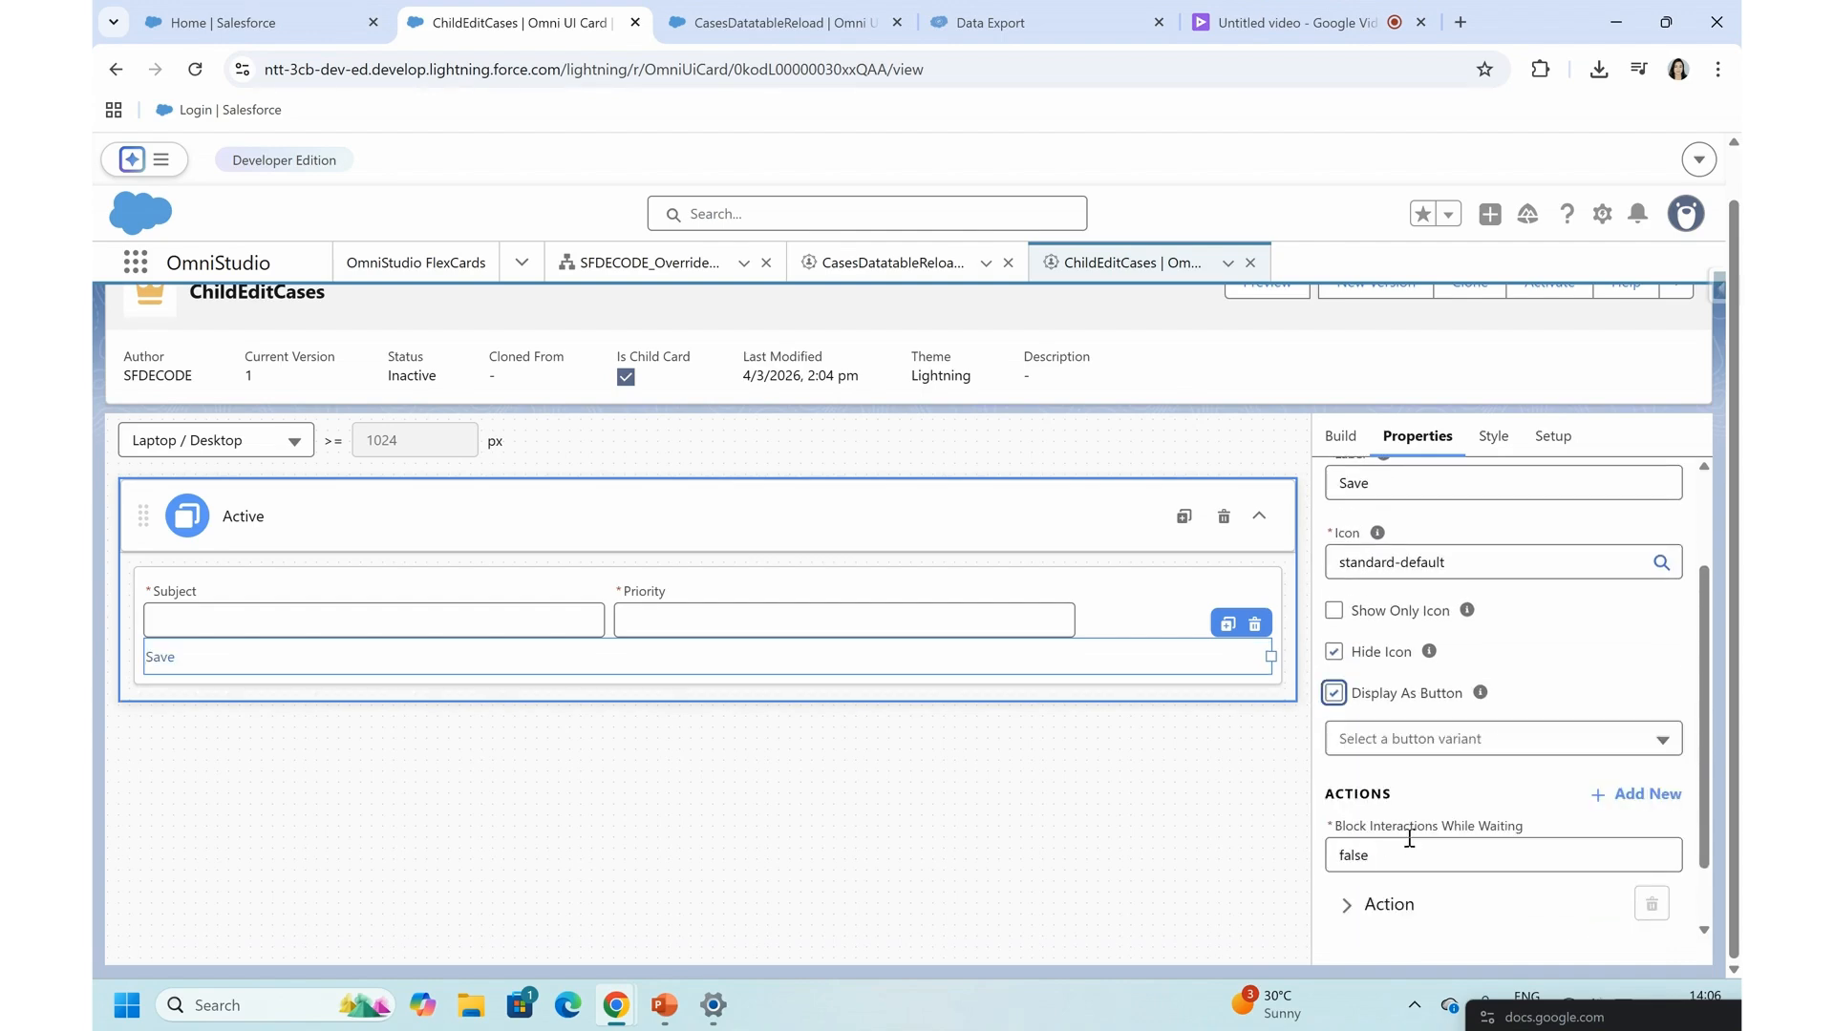
{"action": "scroll", "coordinate": [1404, 835], "scroll_direction": "down", "scroll_amount": 1}
{"action": "left_click", "coordinate": [1418, 669]}
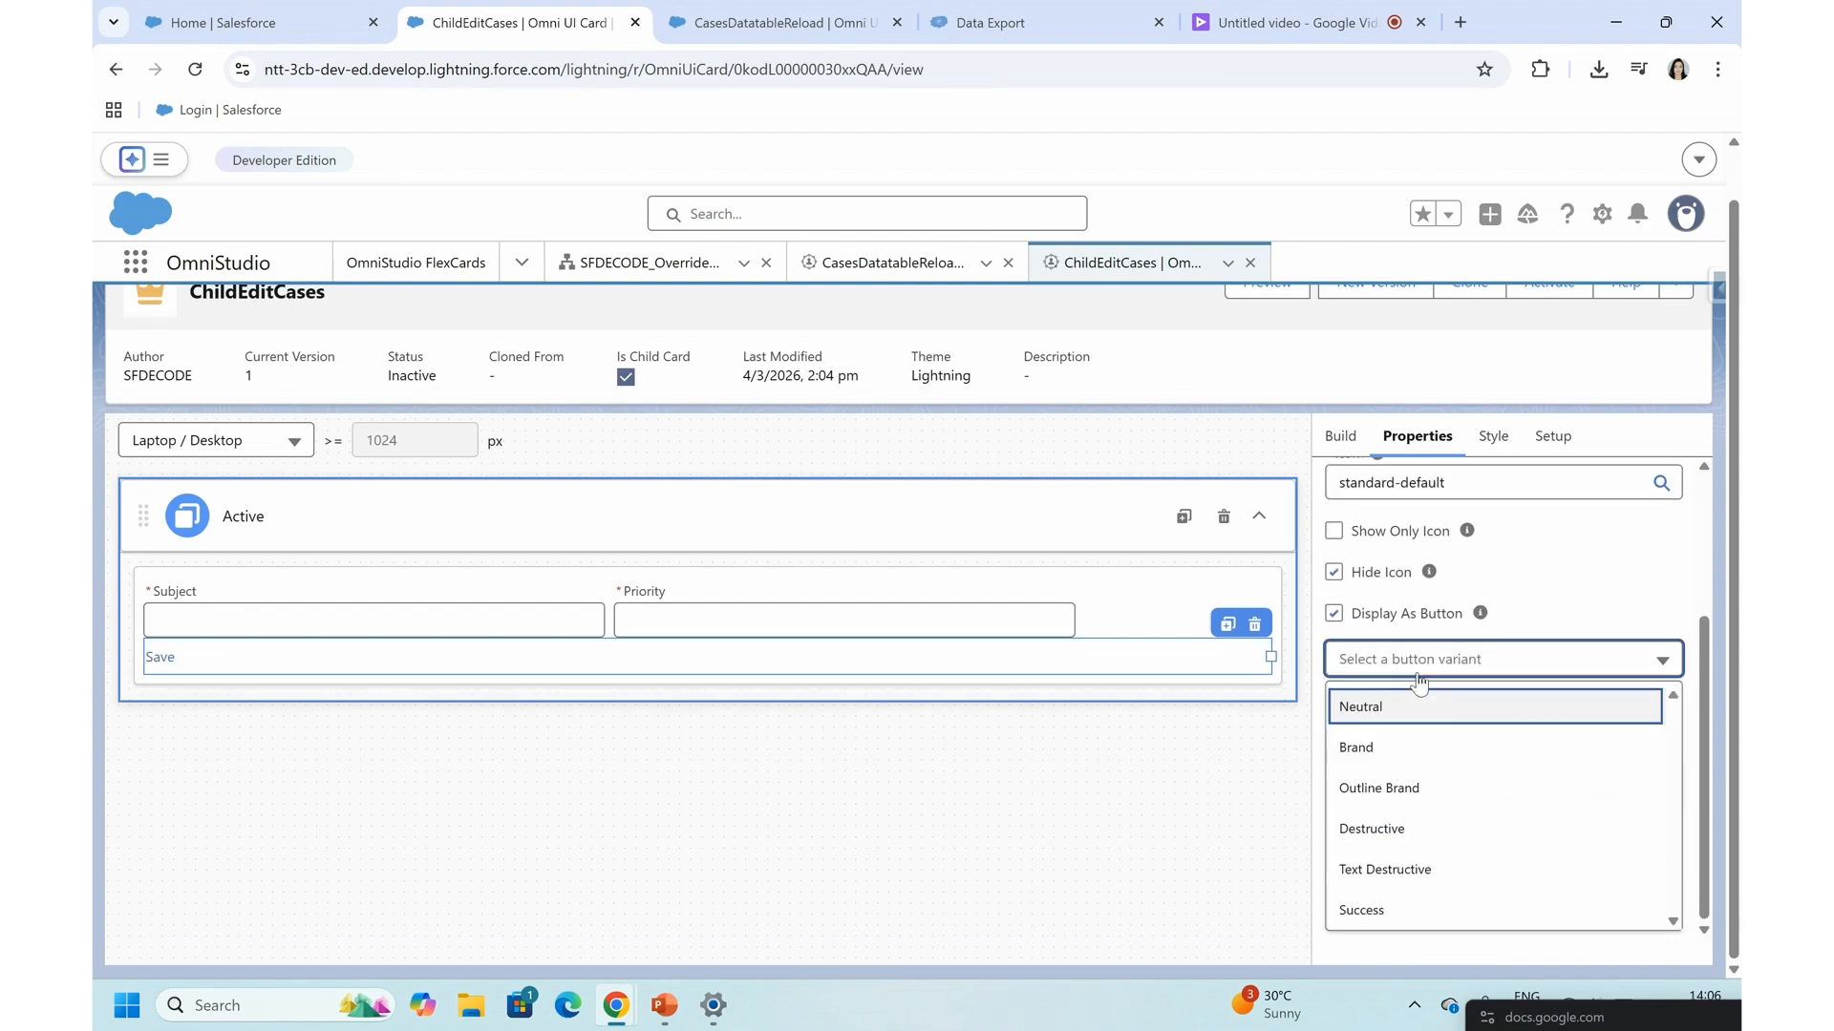
{"action": "left_click", "coordinate": [1385, 748]}
- Set the Save button's action type to Data
{"action": "left_click", "coordinate": [1433, 827]}
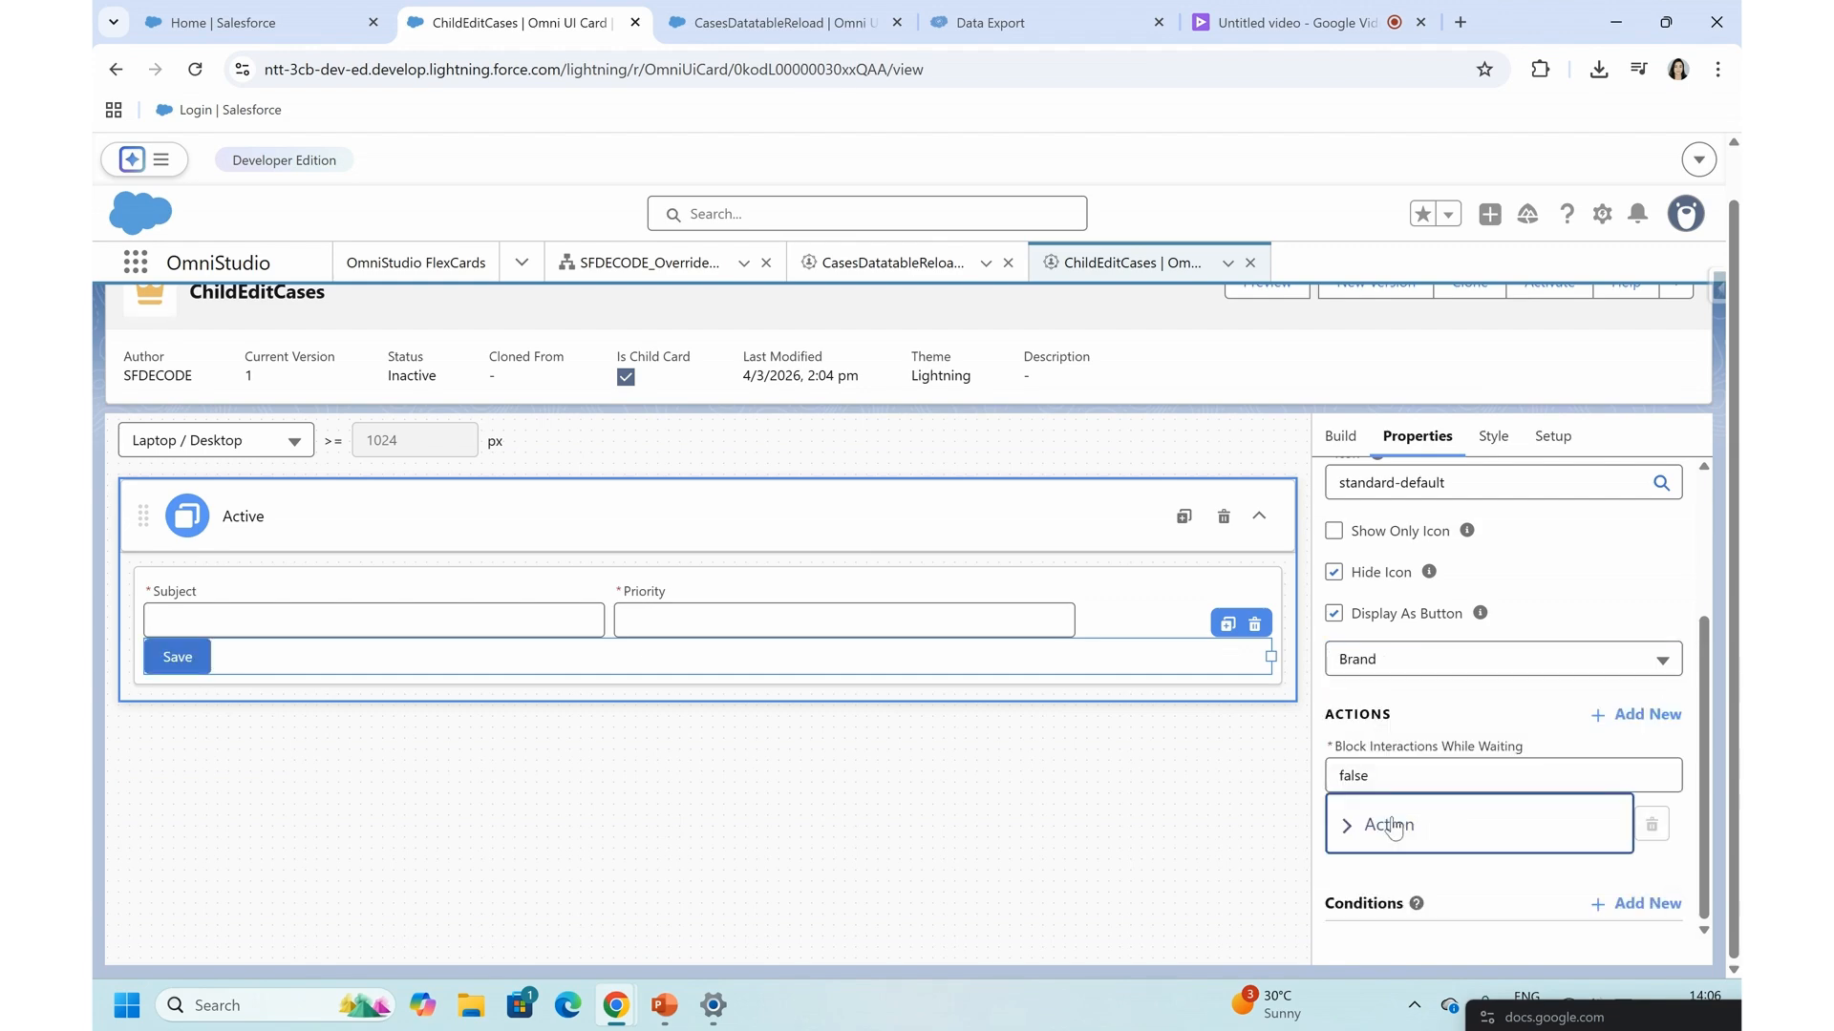
{"action": "scroll", "coordinate": [1404, 827], "scroll_direction": "down", "scroll_amount": 3}
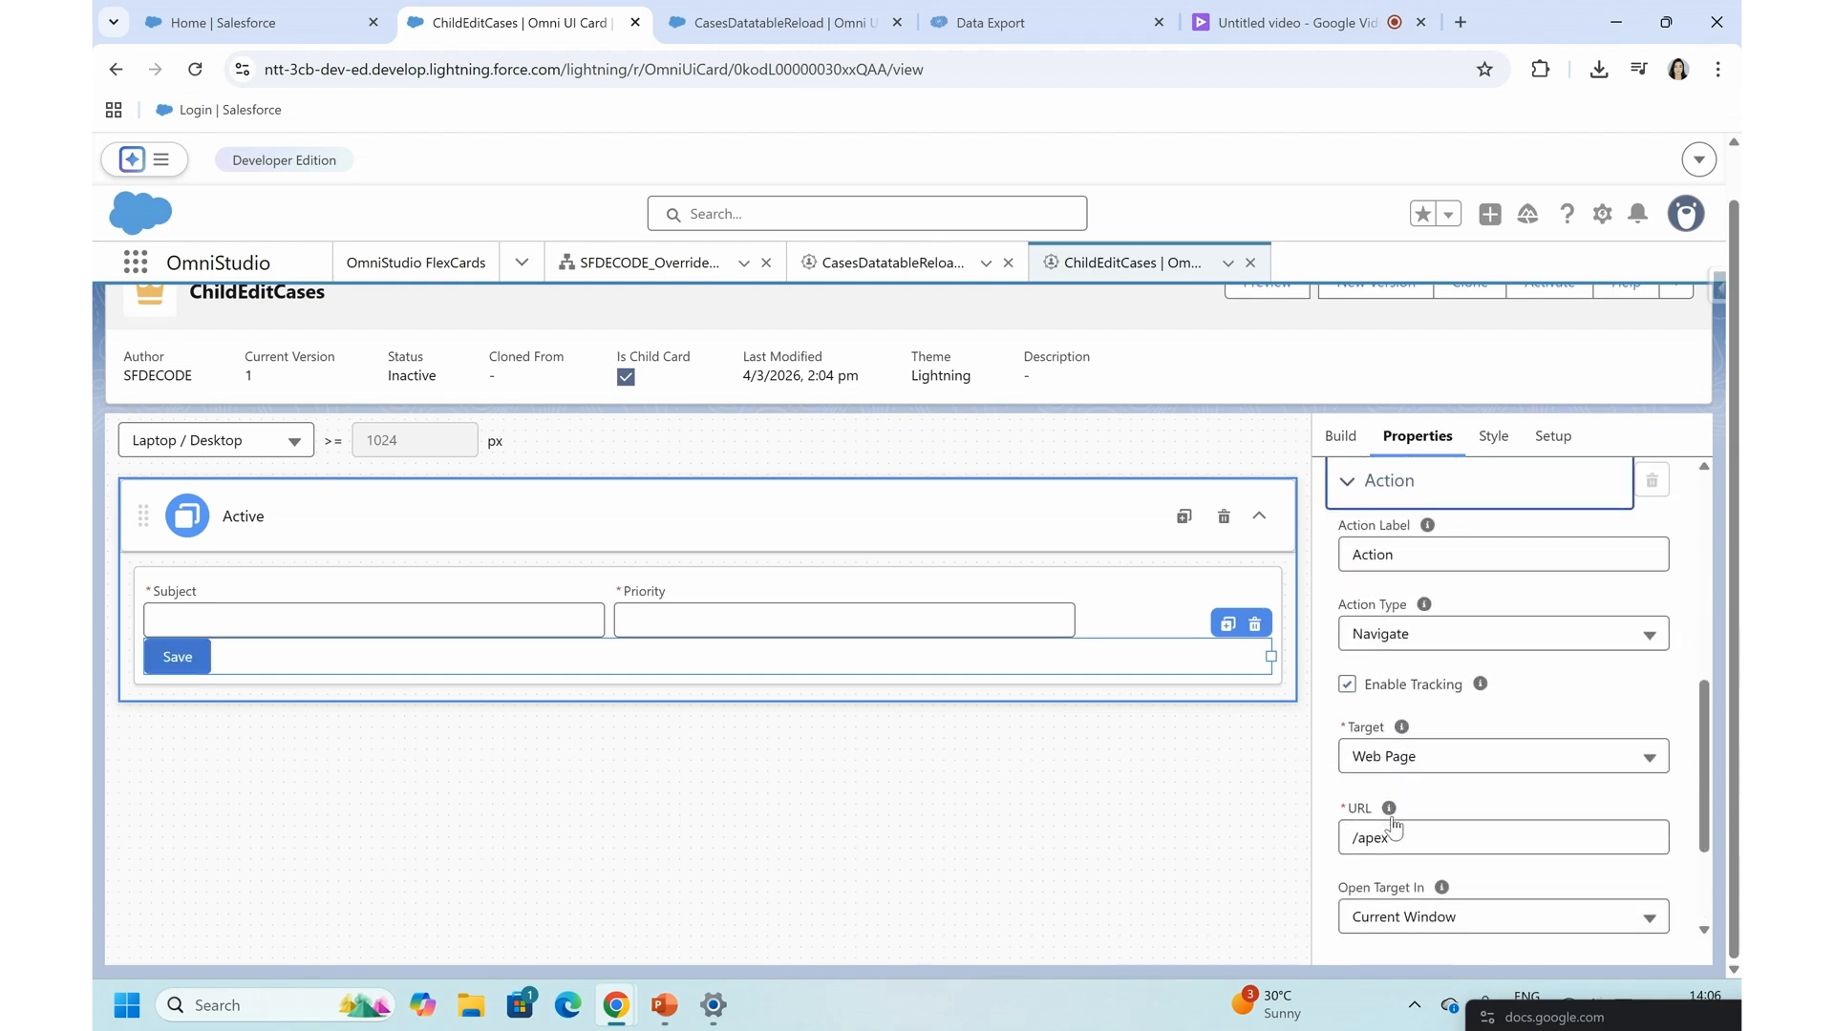
{"action": "left_click", "coordinate": [1372, 647]}
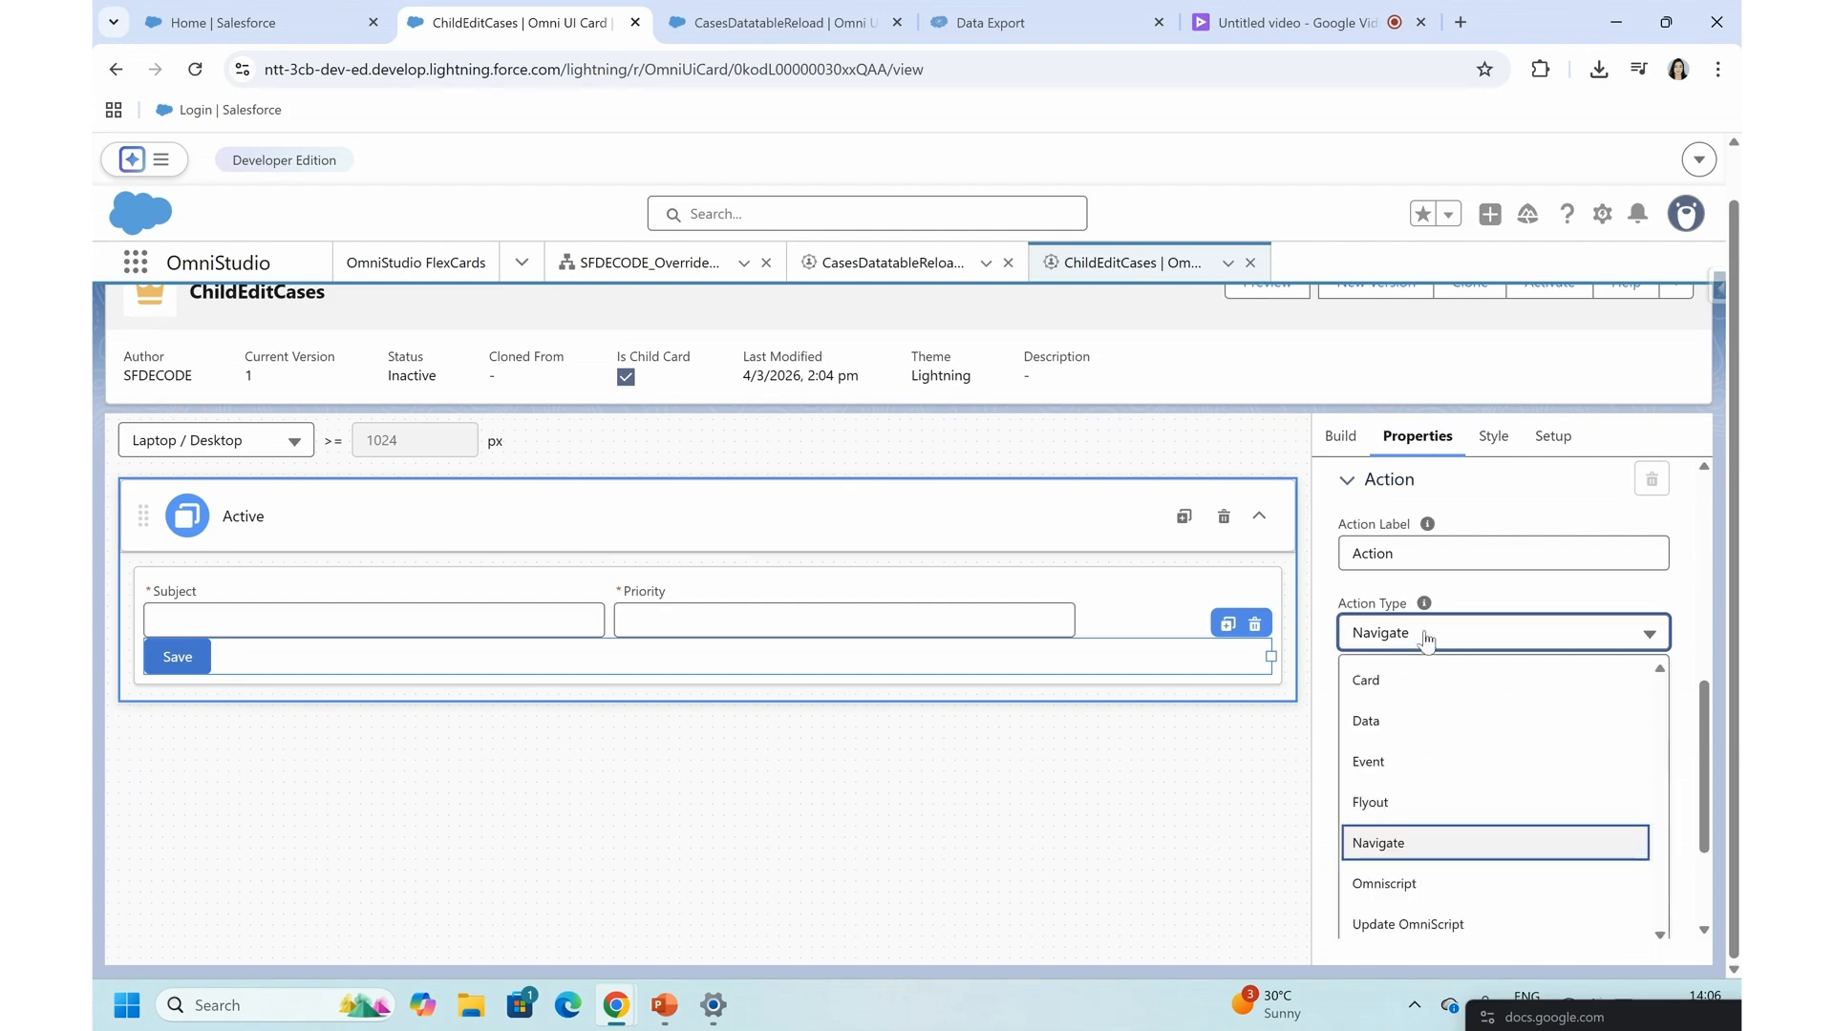
{"action": "left_click", "coordinate": [1400, 719]}
- Use DataRaptor as the Save action's data source type with the Post interface type
{"action": "left_click", "coordinate": [1433, 764]}
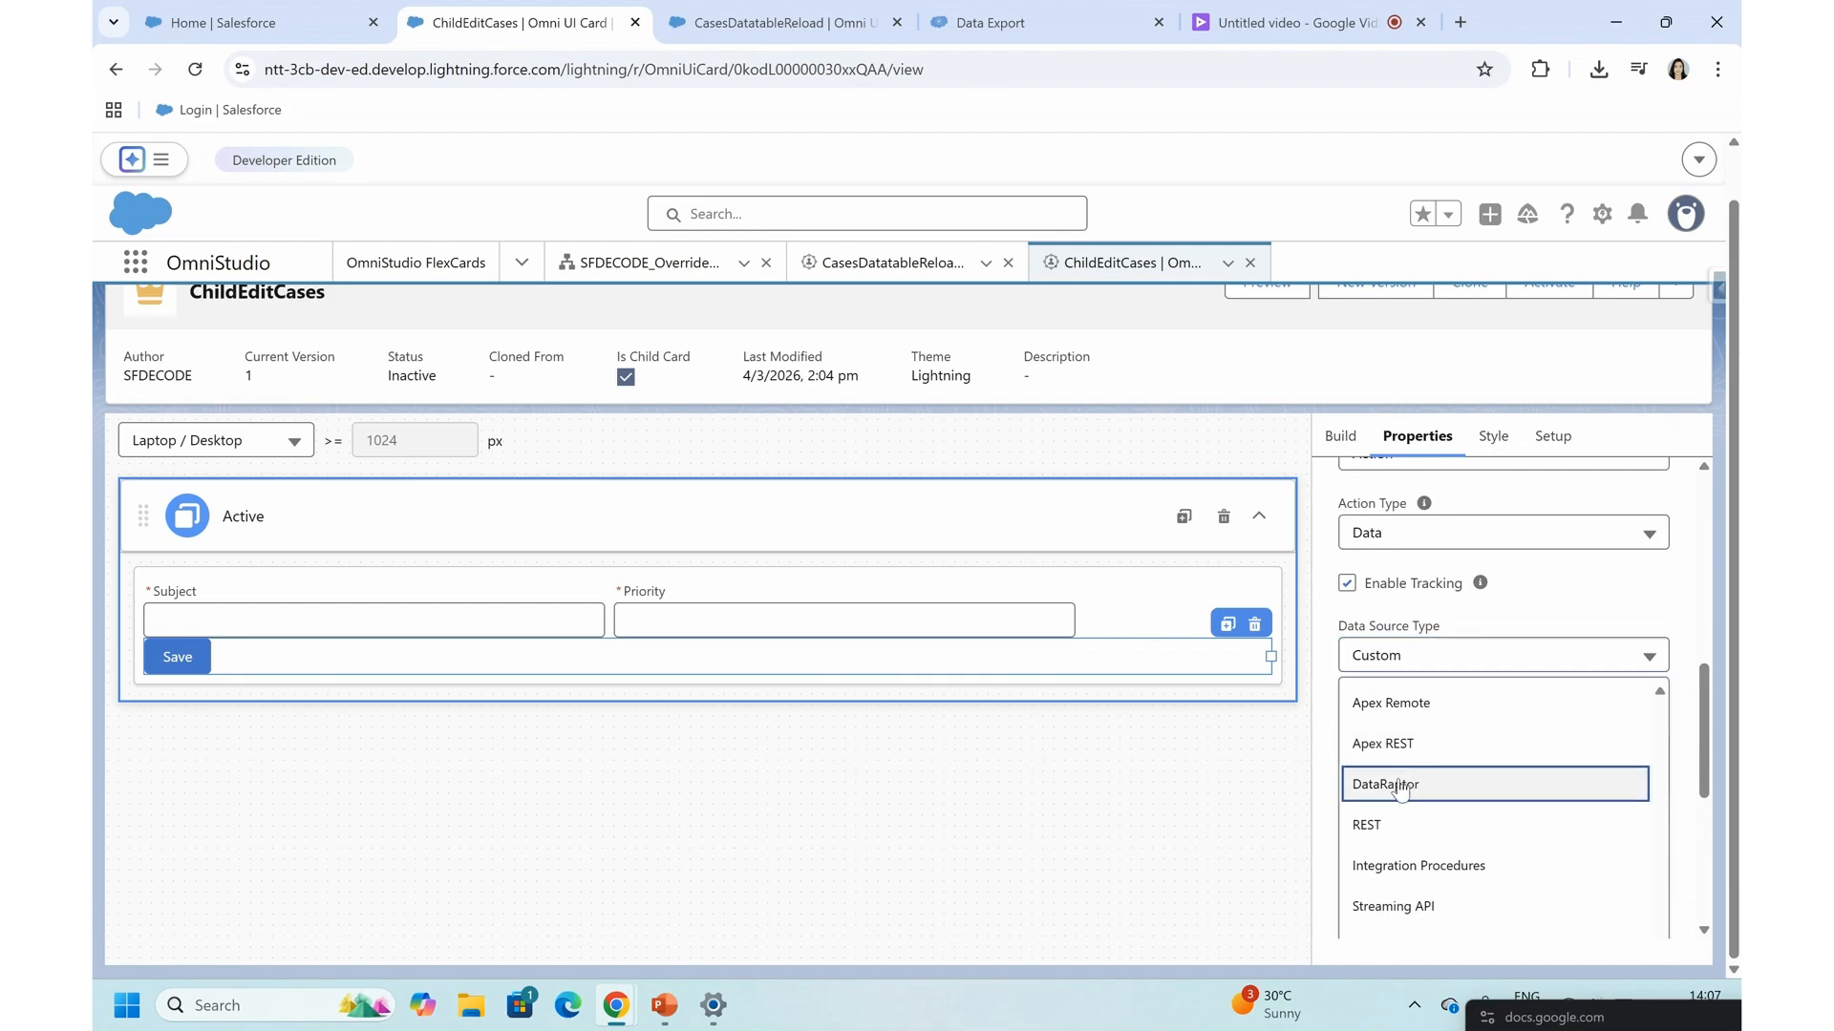
{"action": "left_click", "coordinate": [1400, 785]}
{"action": "left_click", "coordinate": [1422, 764]}
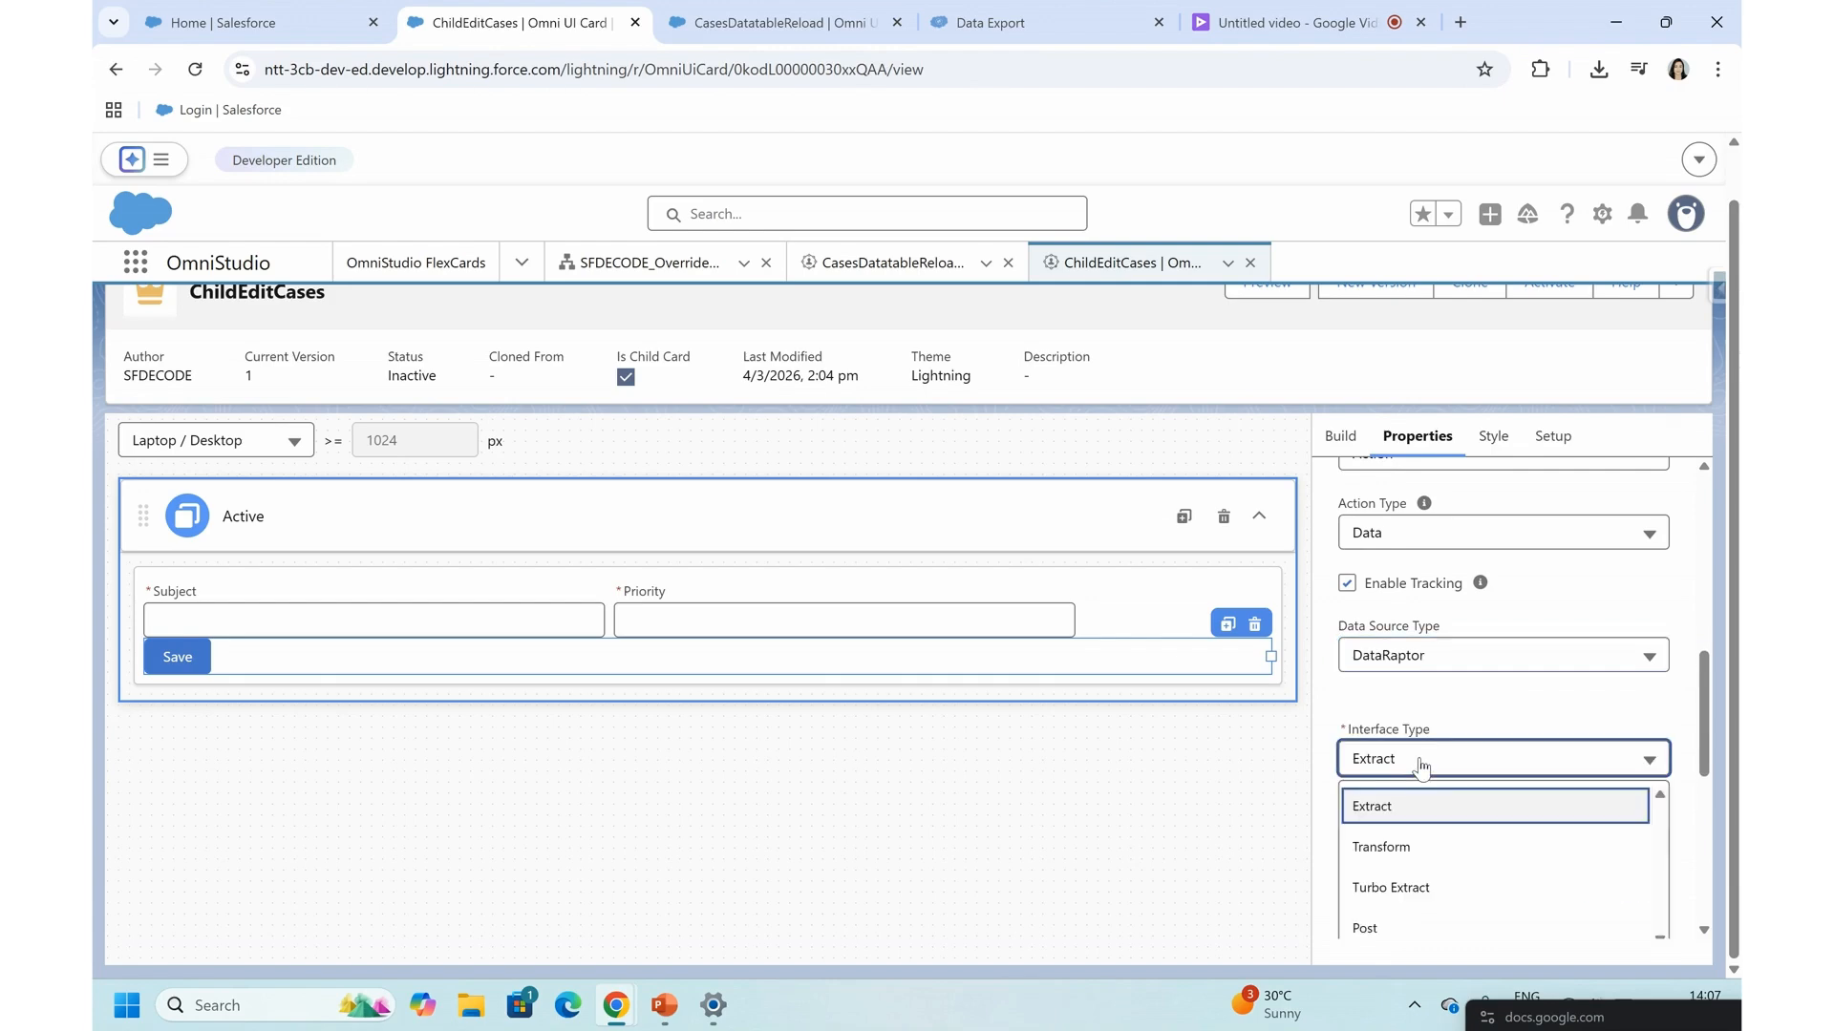
{"action": "scroll", "coordinate": [1394, 881], "scroll_direction": "down", "scroll_amount": 1}
{"action": "left_click", "coordinate": [1384, 851]}
{"action": "left_click", "coordinate": [1394, 764]}
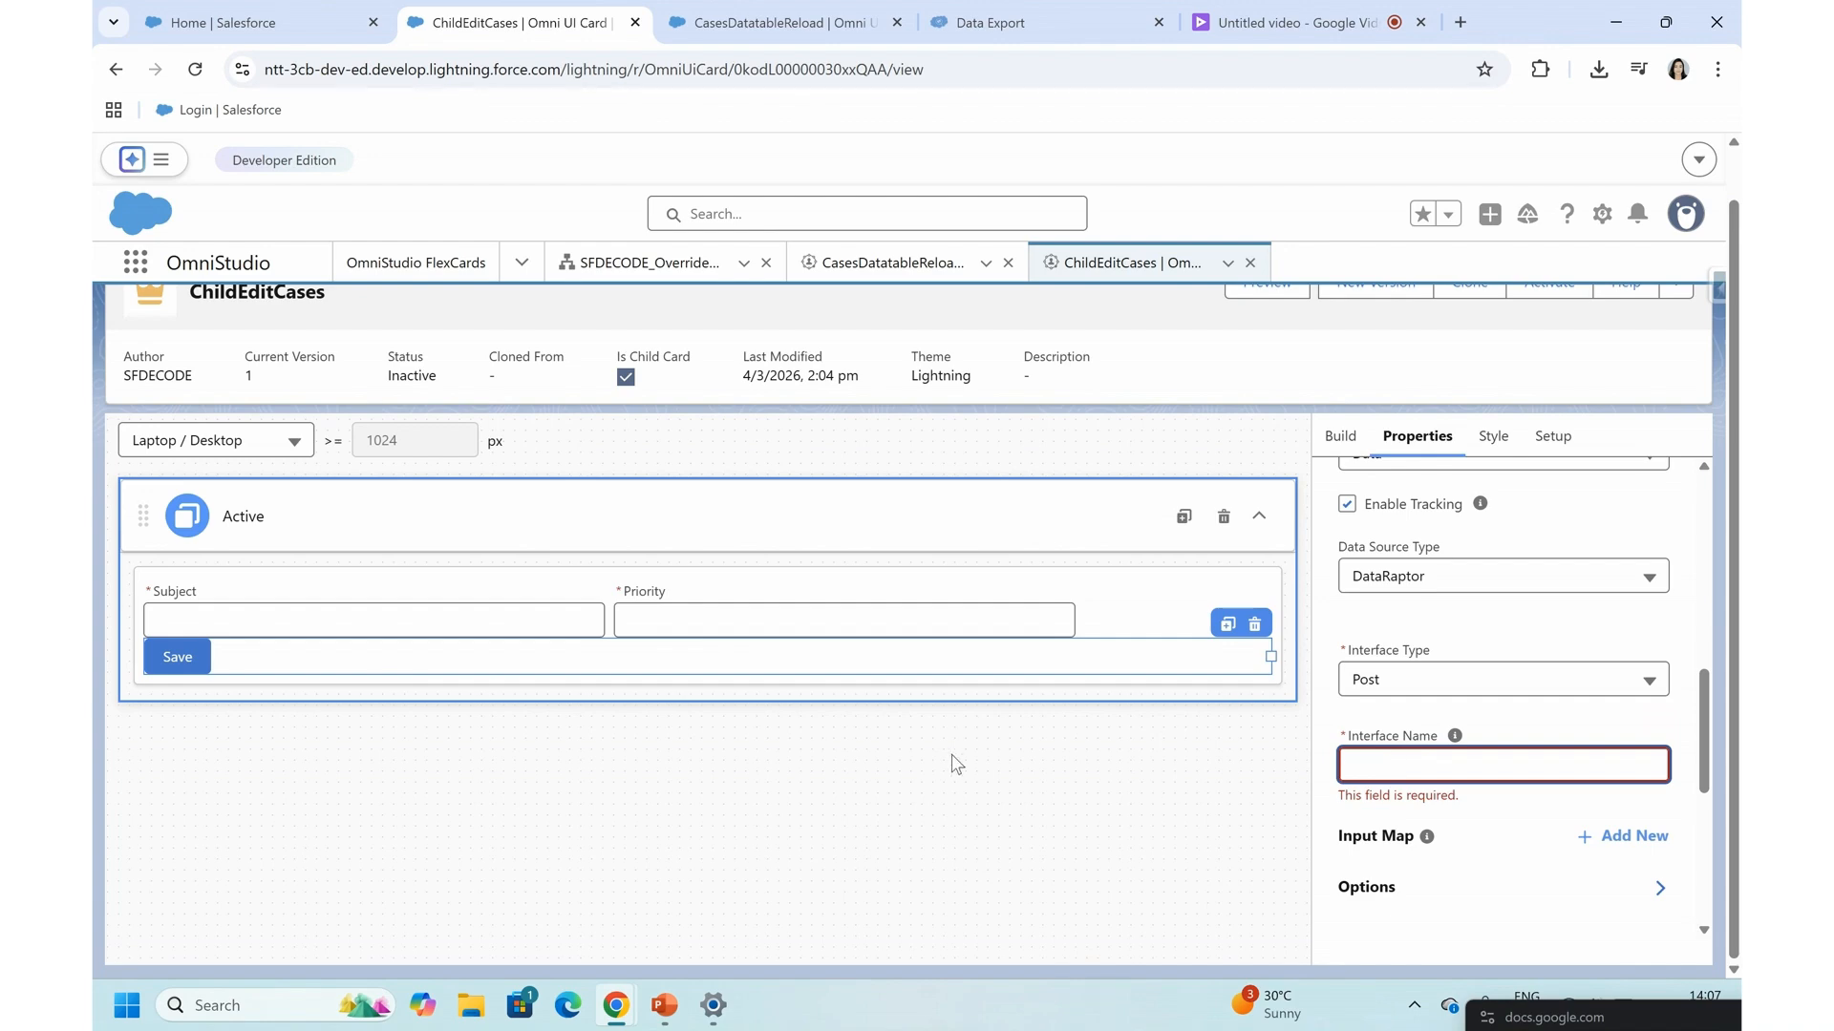
- Open the LoadCaseRecordChanges DataRaptor from the OmniStudio DataRaptors list and examine its field mappings, including the Id mapping's upsert settings
{"action": "left_click", "coordinate": [774, 22]}
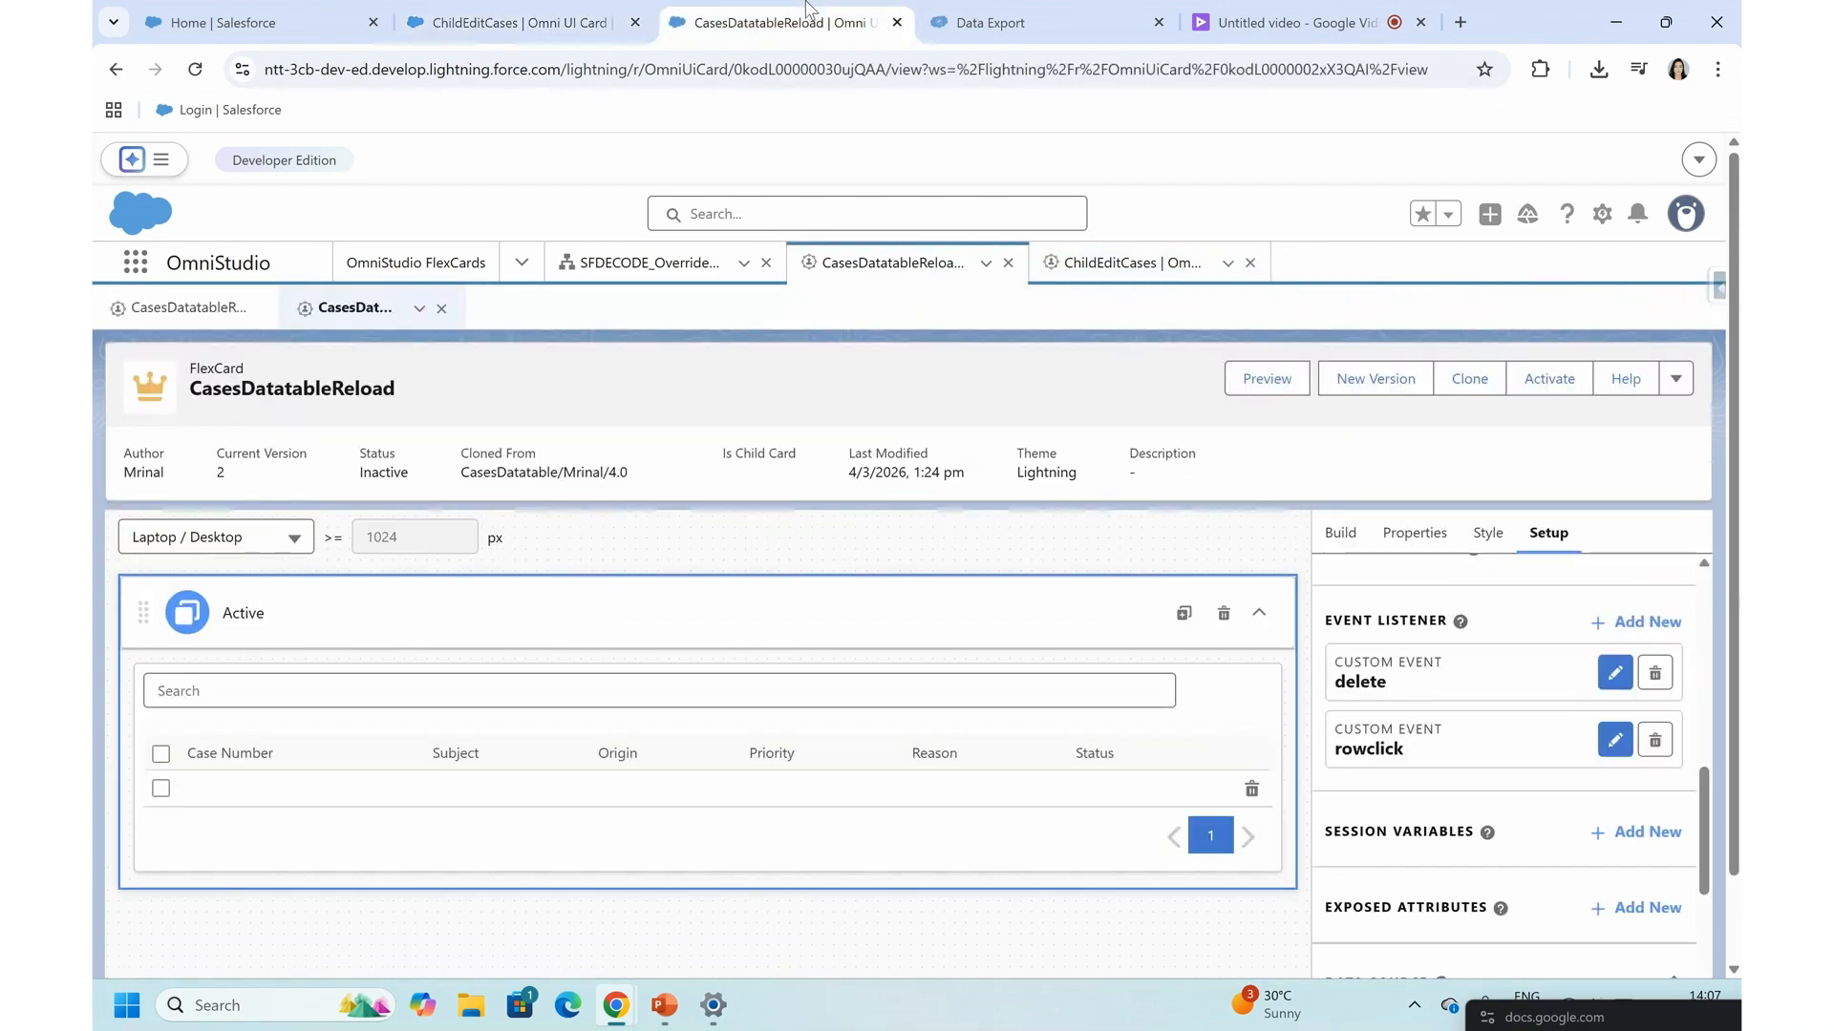
{"action": "left_click", "coordinate": [521, 262]}
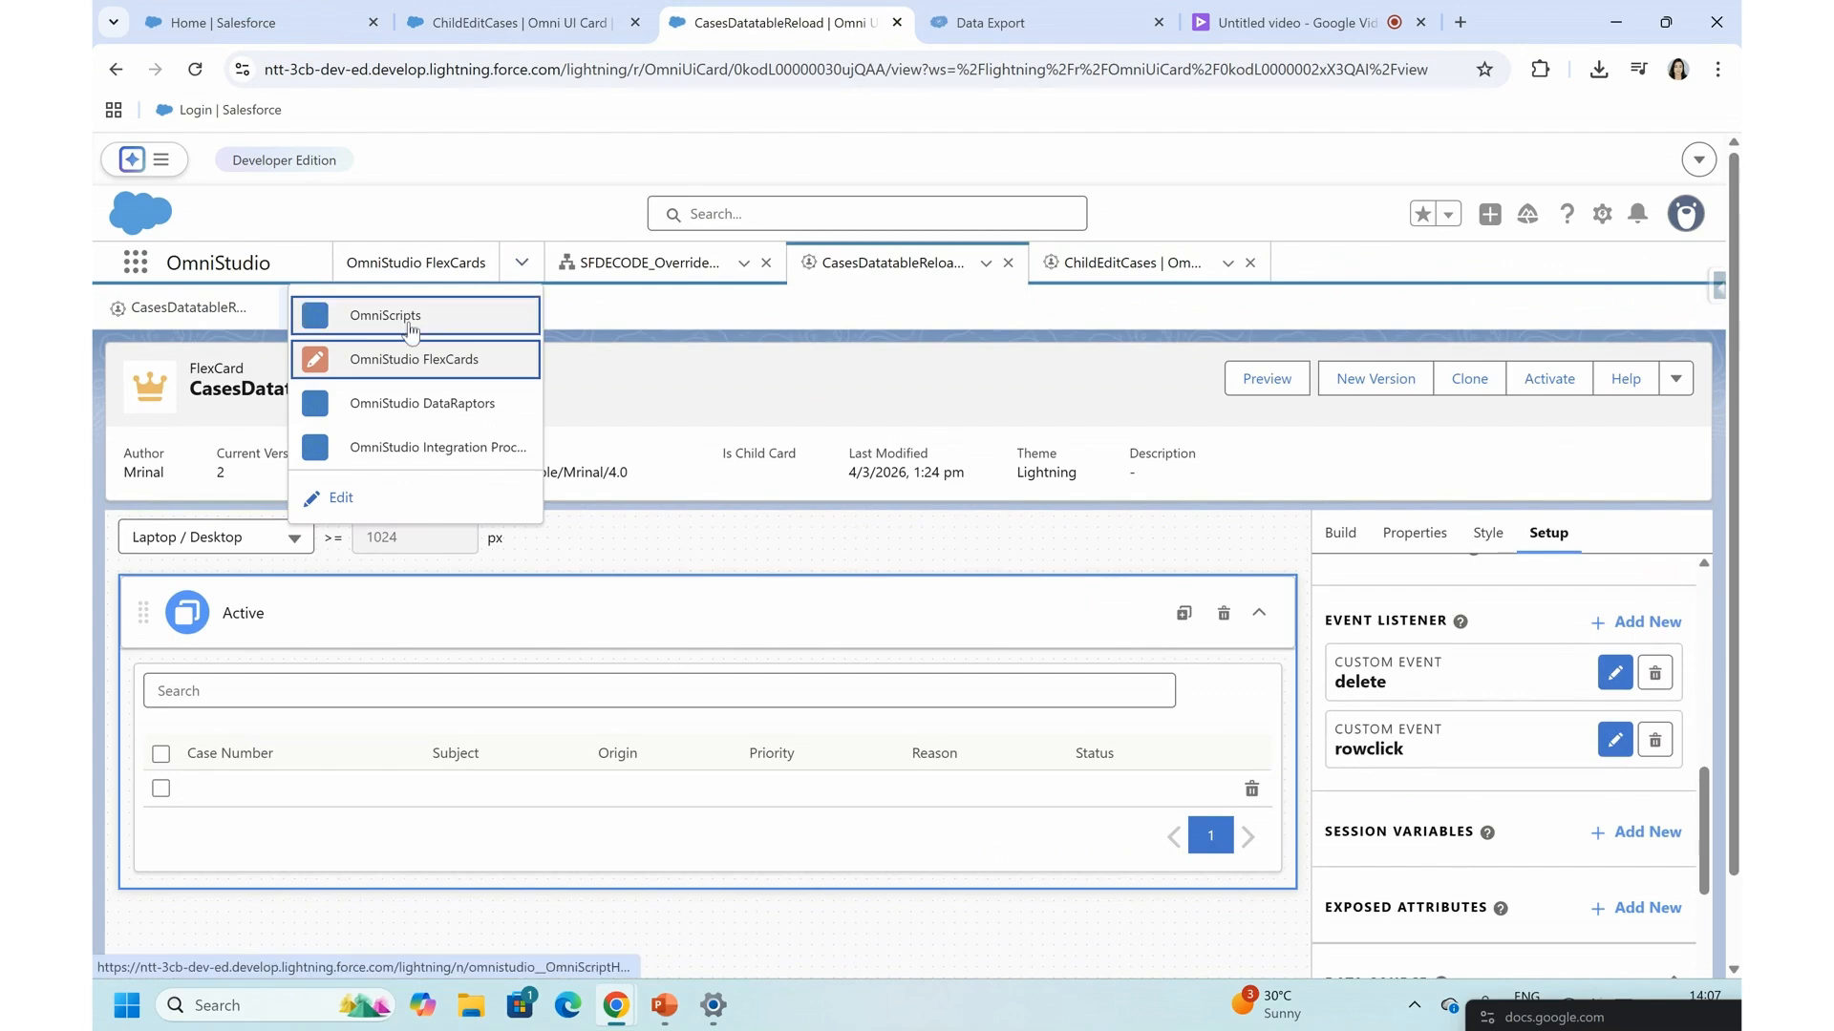
{"action": "left_click", "coordinate": [432, 401]}
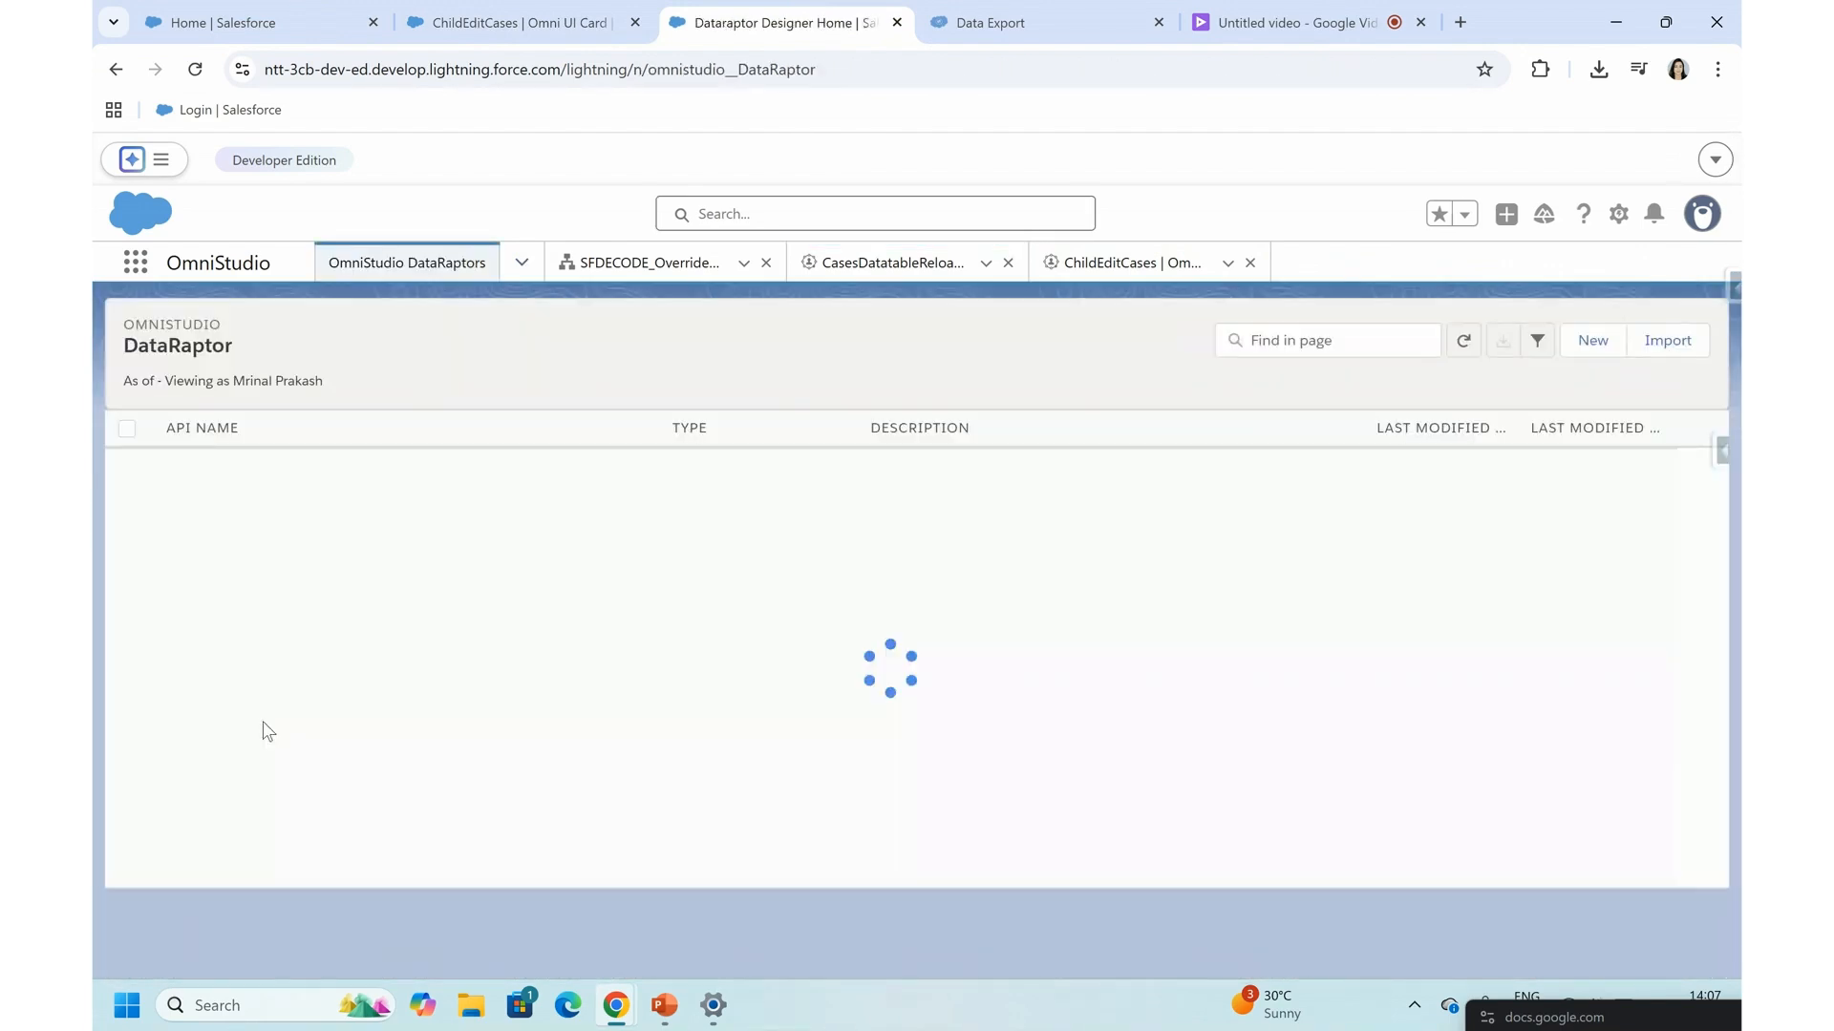
{"action": "left_click", "coordinate": [226, 793]}
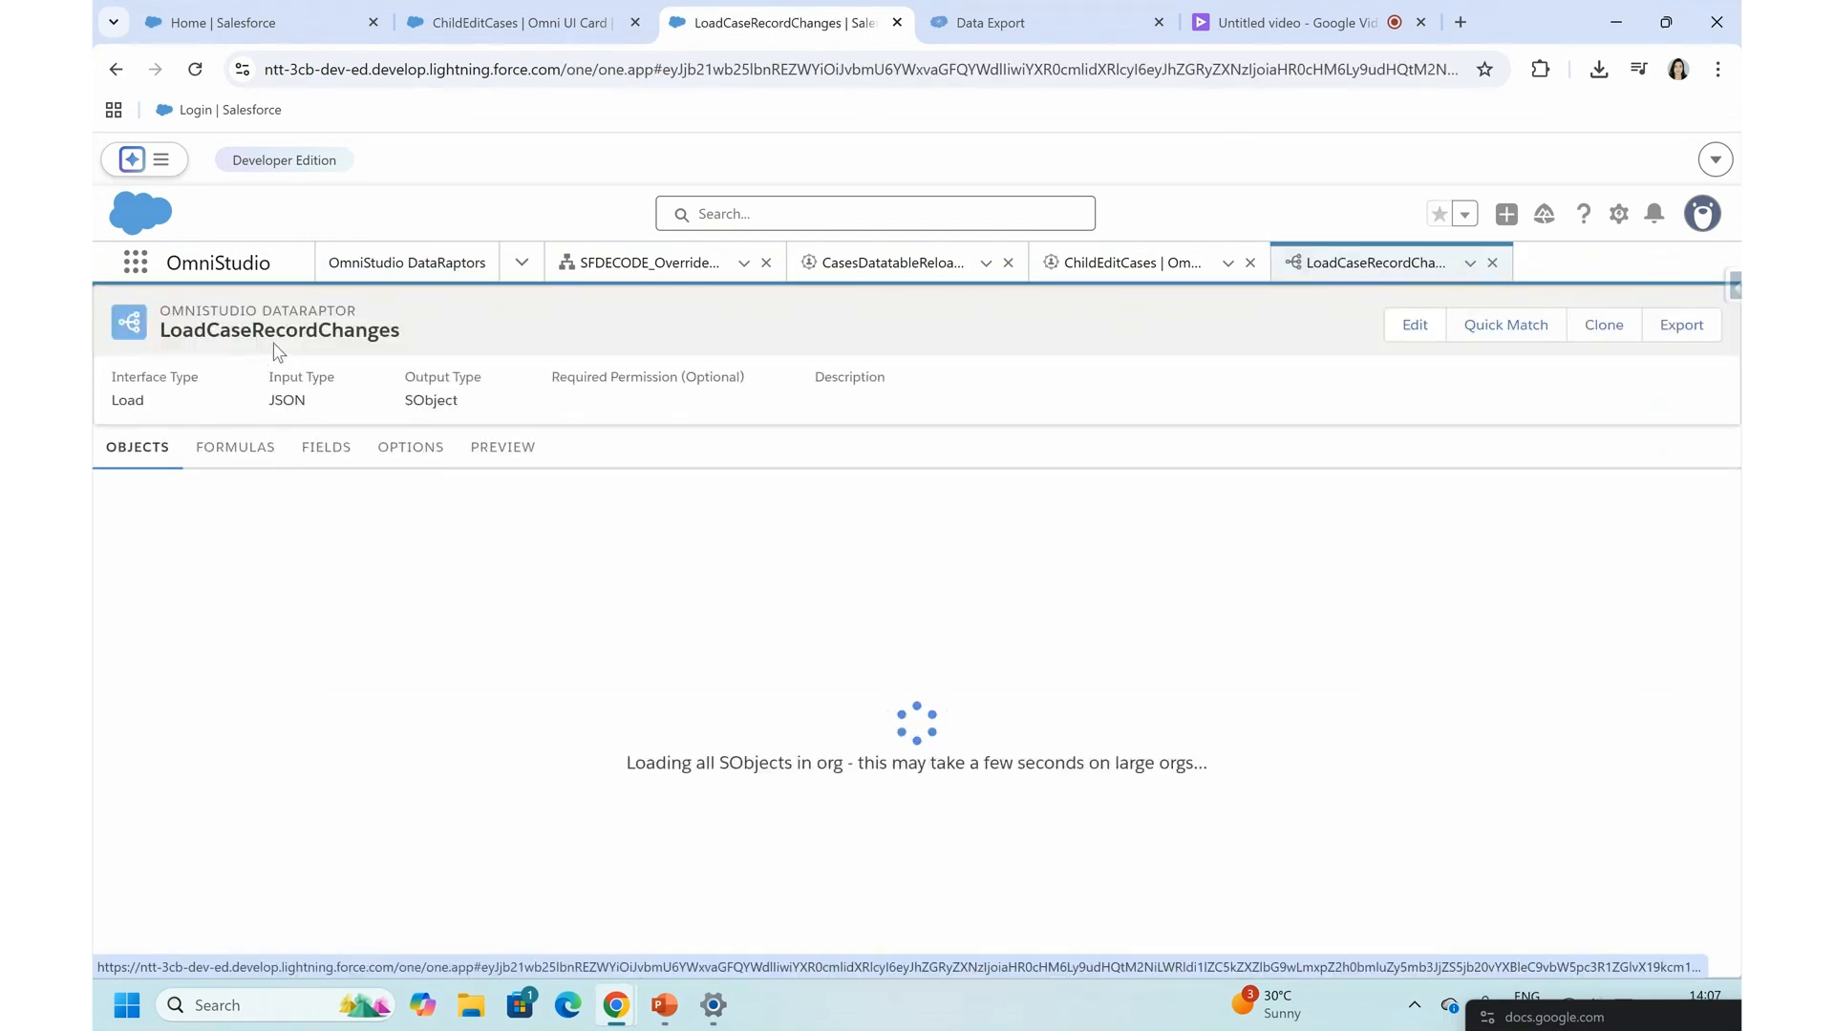
{"action": "left_click", "coordinate": [324, 460]}
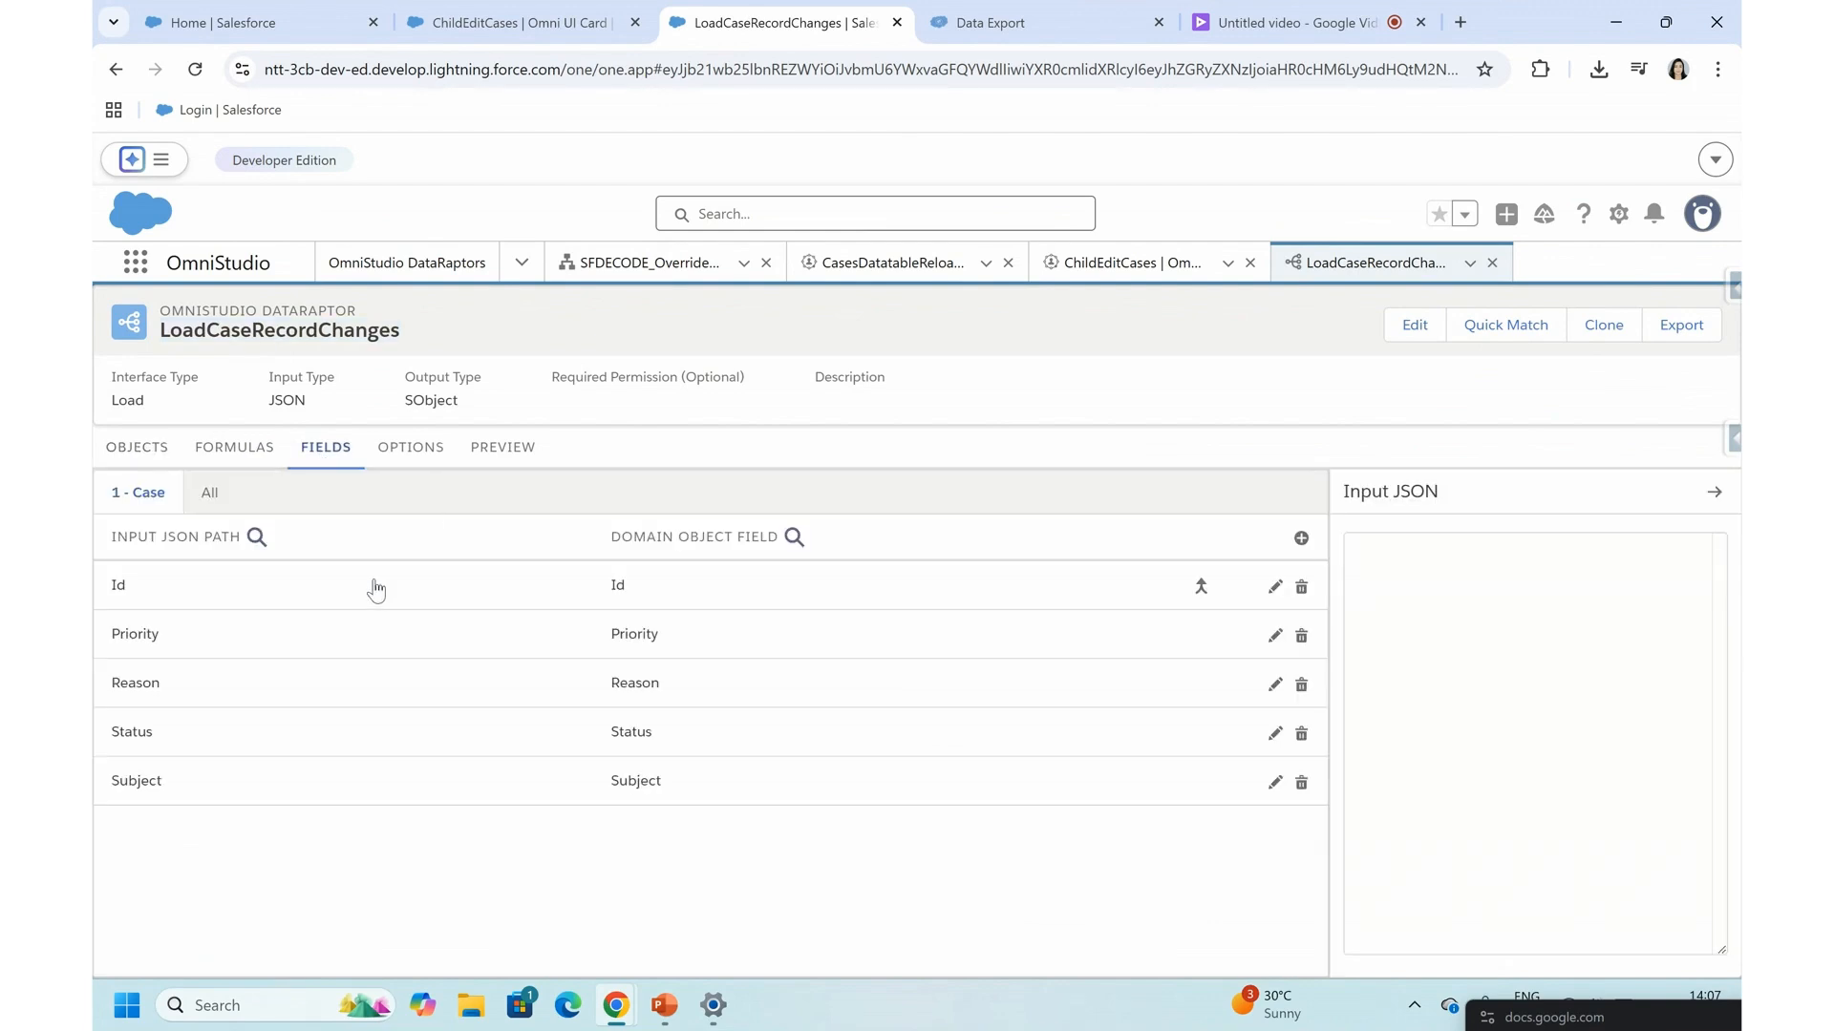
{"action": "left_click", "coordinate": [451, 589]}
{"action": "scroll", "coordinate": [578, 660], "scroll_direction": "down", "scroll_amount": 2}
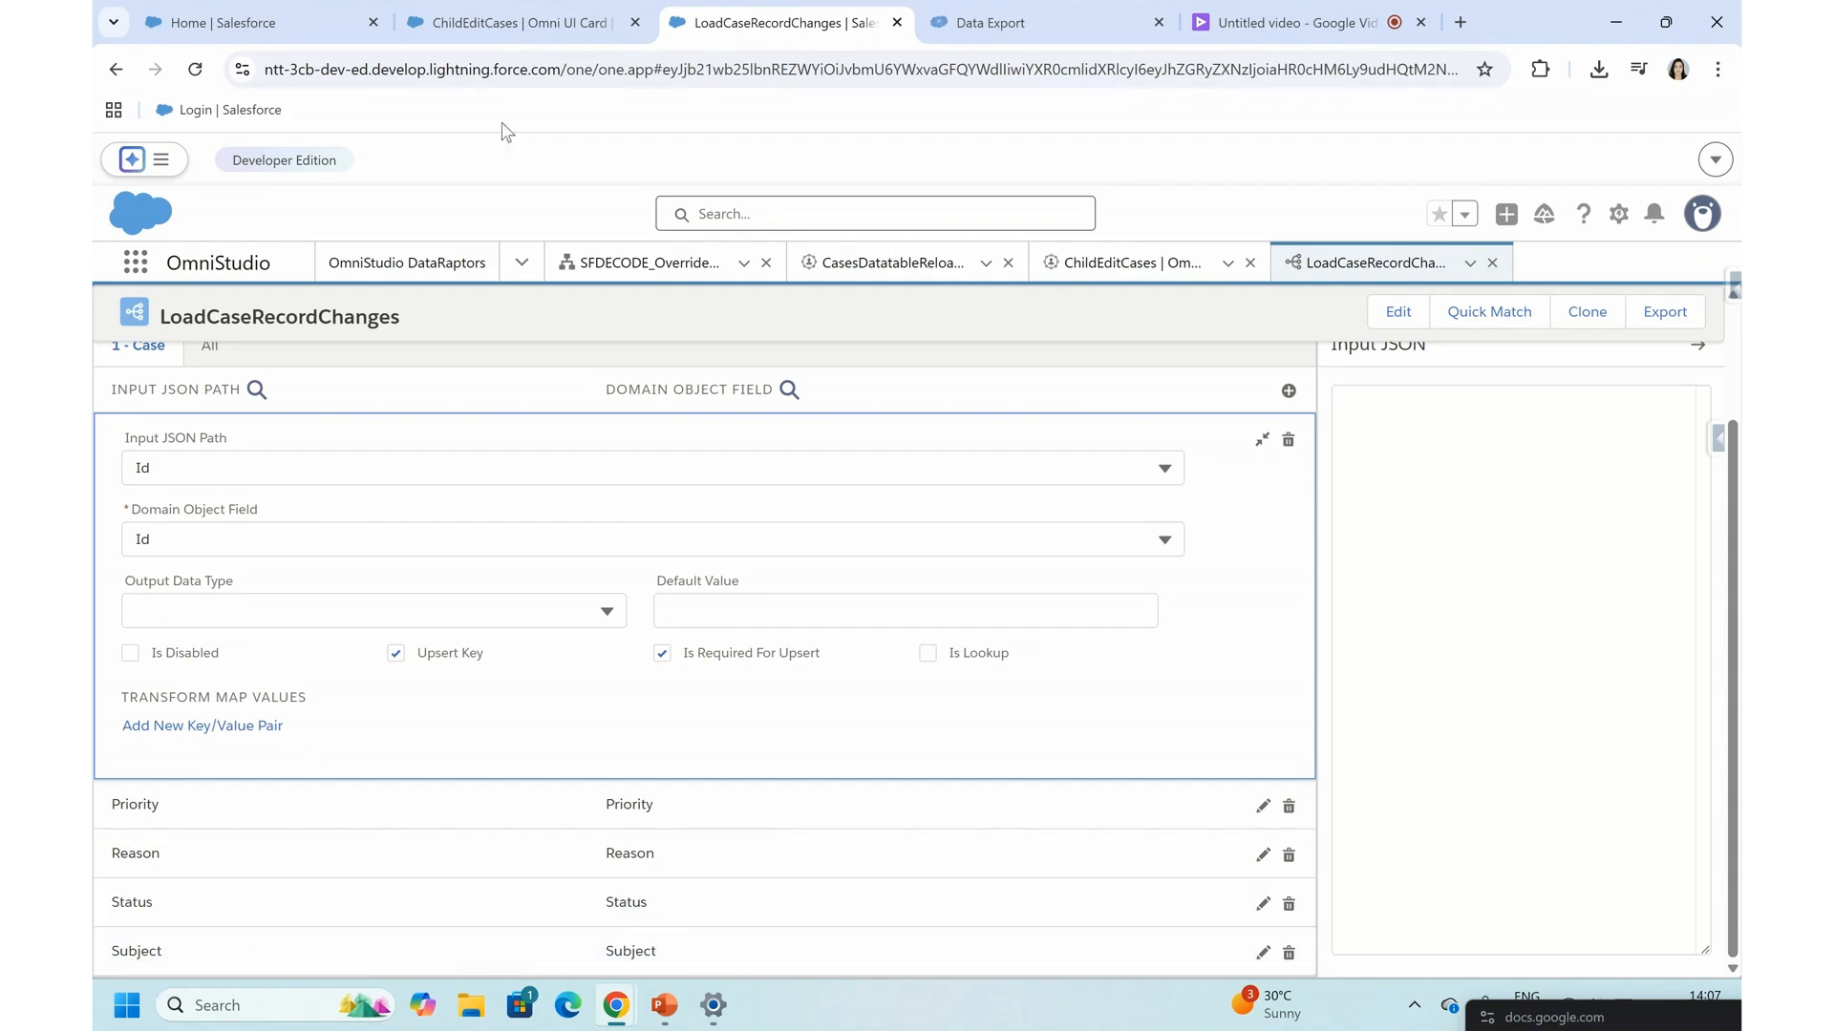
- Return to the ChildEditCases card and set the Save action's interface name to LoadCaseRecordChanges
{"action": "left_click", "coordinate": [525, 17]}
{"action": "left_click", "coordinate": [270, 13]}
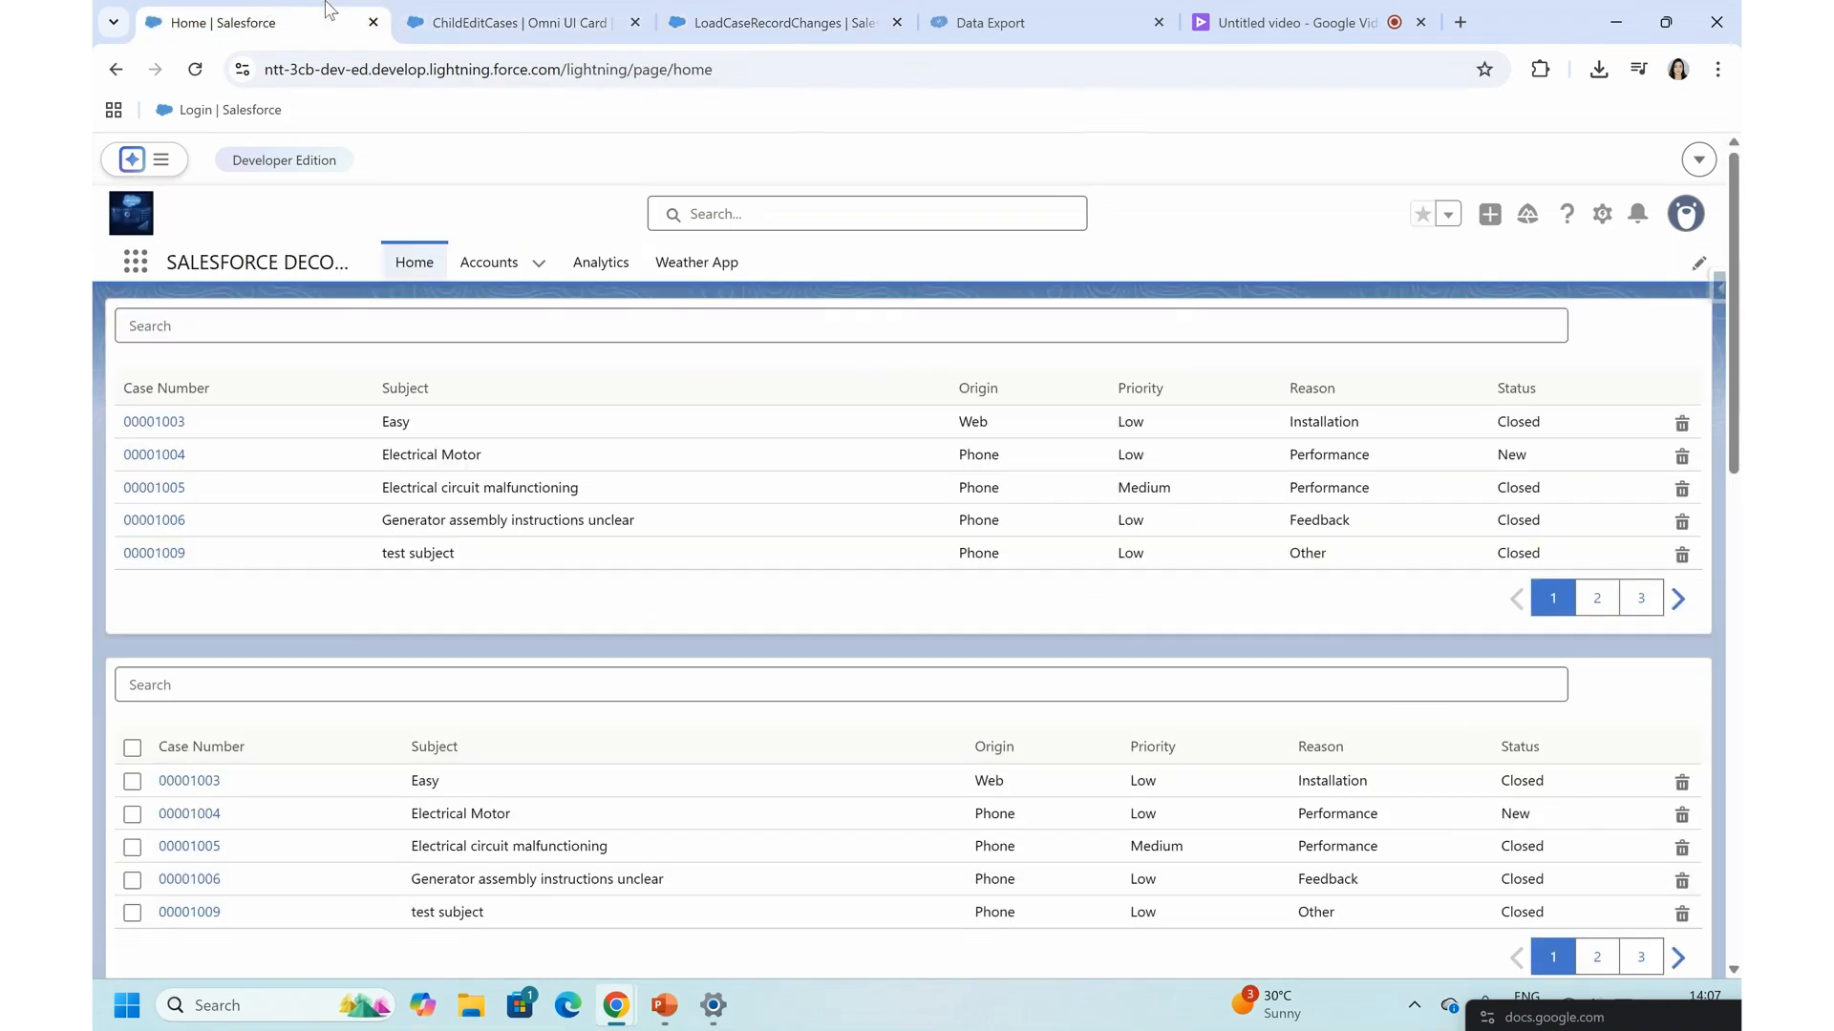
{"action": "left_click", "coordinate": [483, 17]}
{"action": "type", "text": "LoadCaseRecordChanges"}
- Add an Id entry with the value {Parent.Id} to the Save action's input map
{"action": "scroll", "coordinate": [1504, 716], "scroll_direction": "down", "scroll_amount": 2}
{"action": "left_click", "coordinate": [1611, 630]}
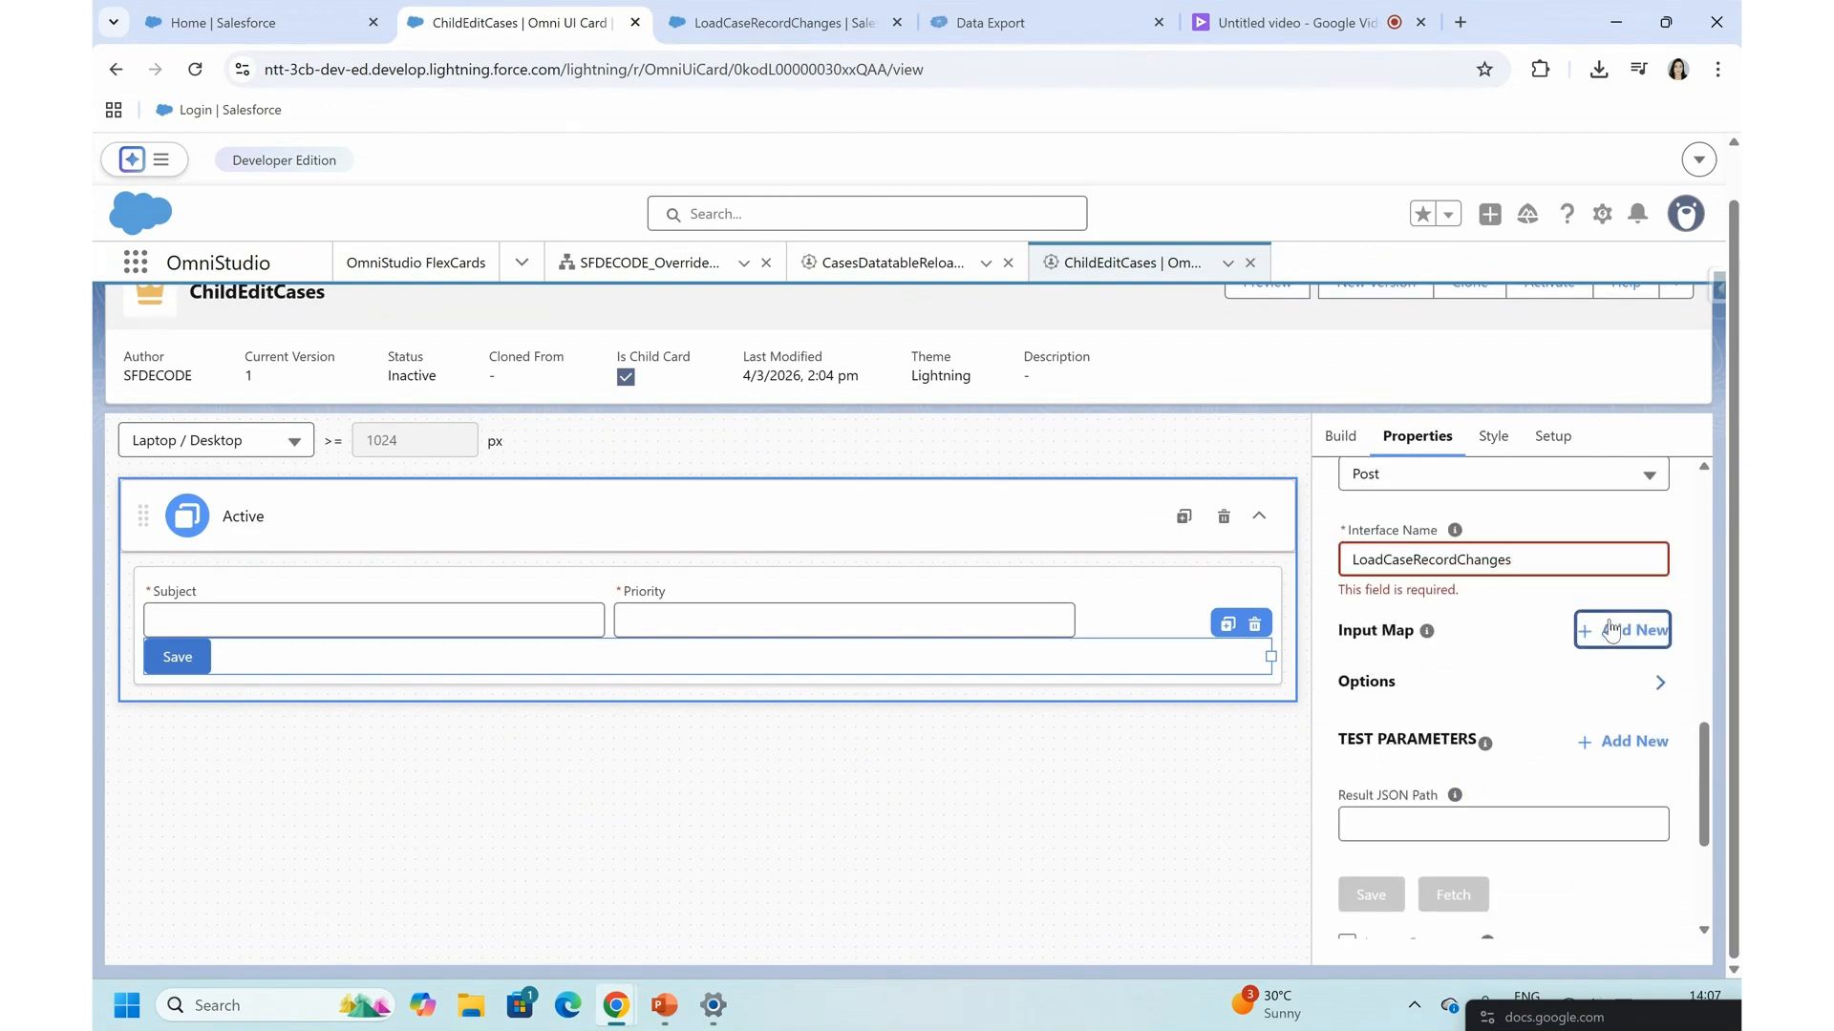
{"action": "left_click", "coordinate": [1365, 687]}
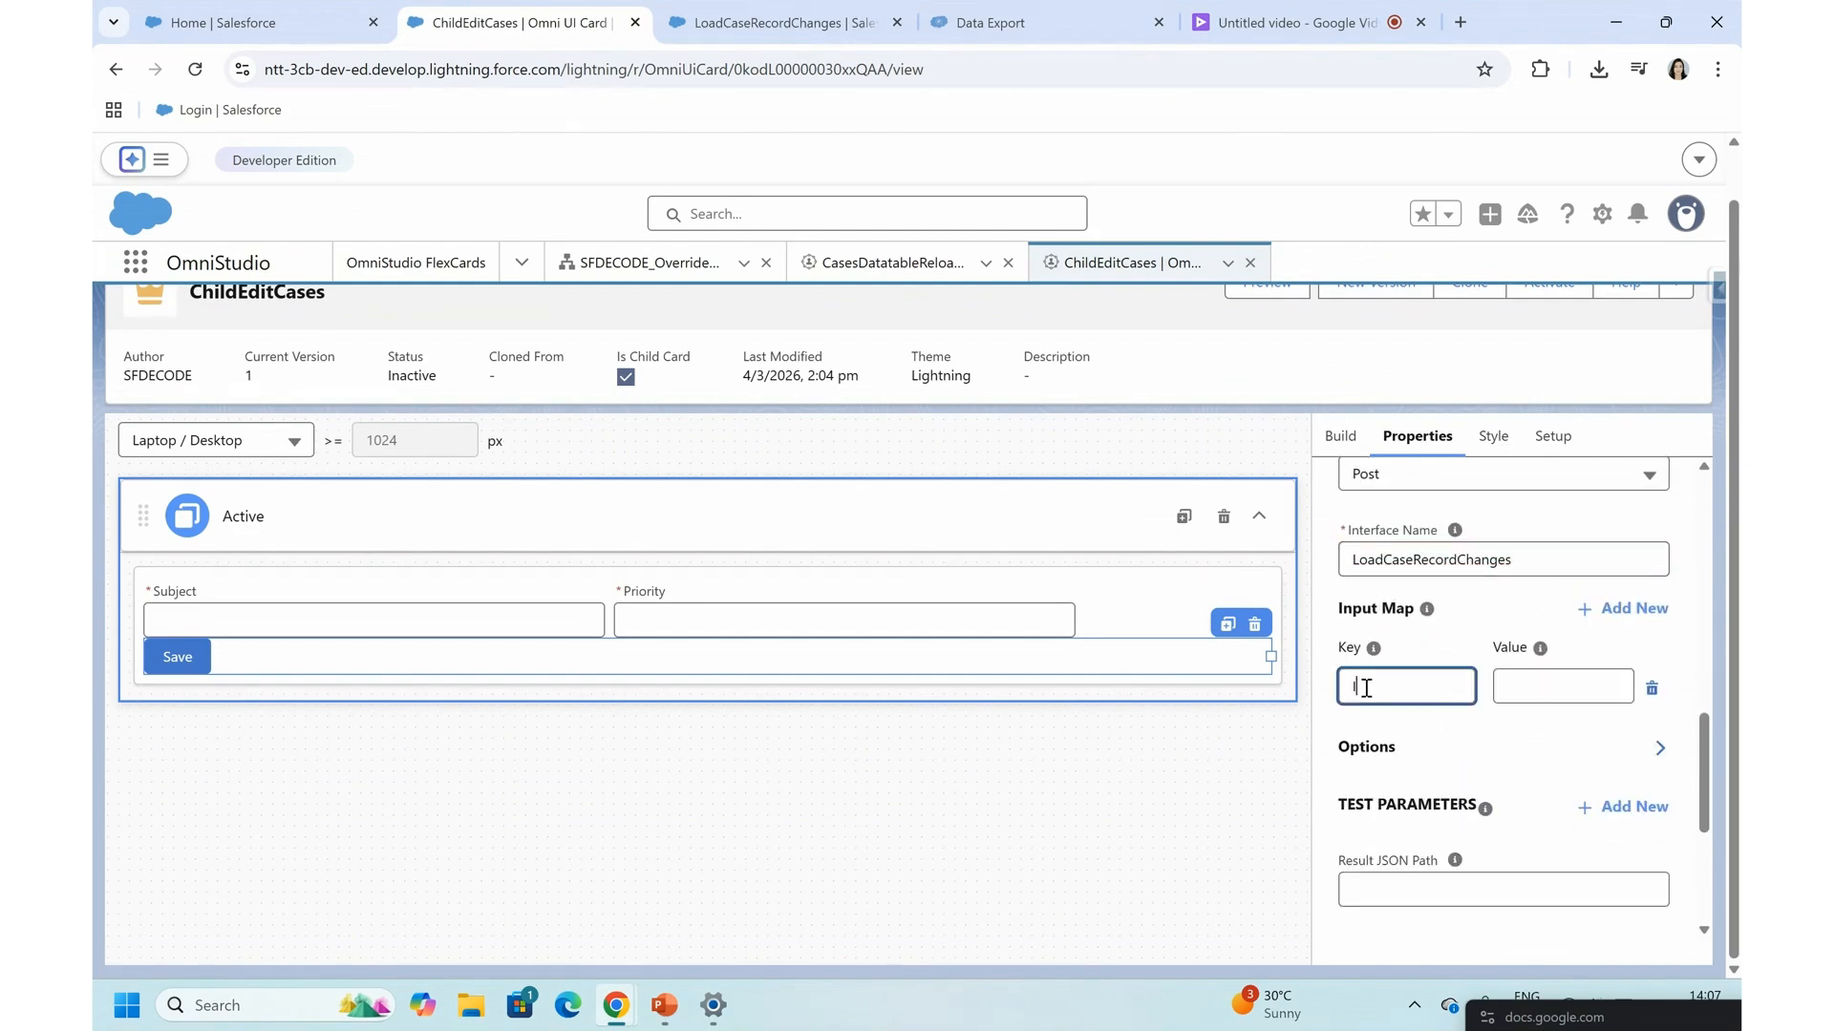
{"action": "type", "text": "Id"}
{"action": "left_click", "coordinate": [1544, 686]}
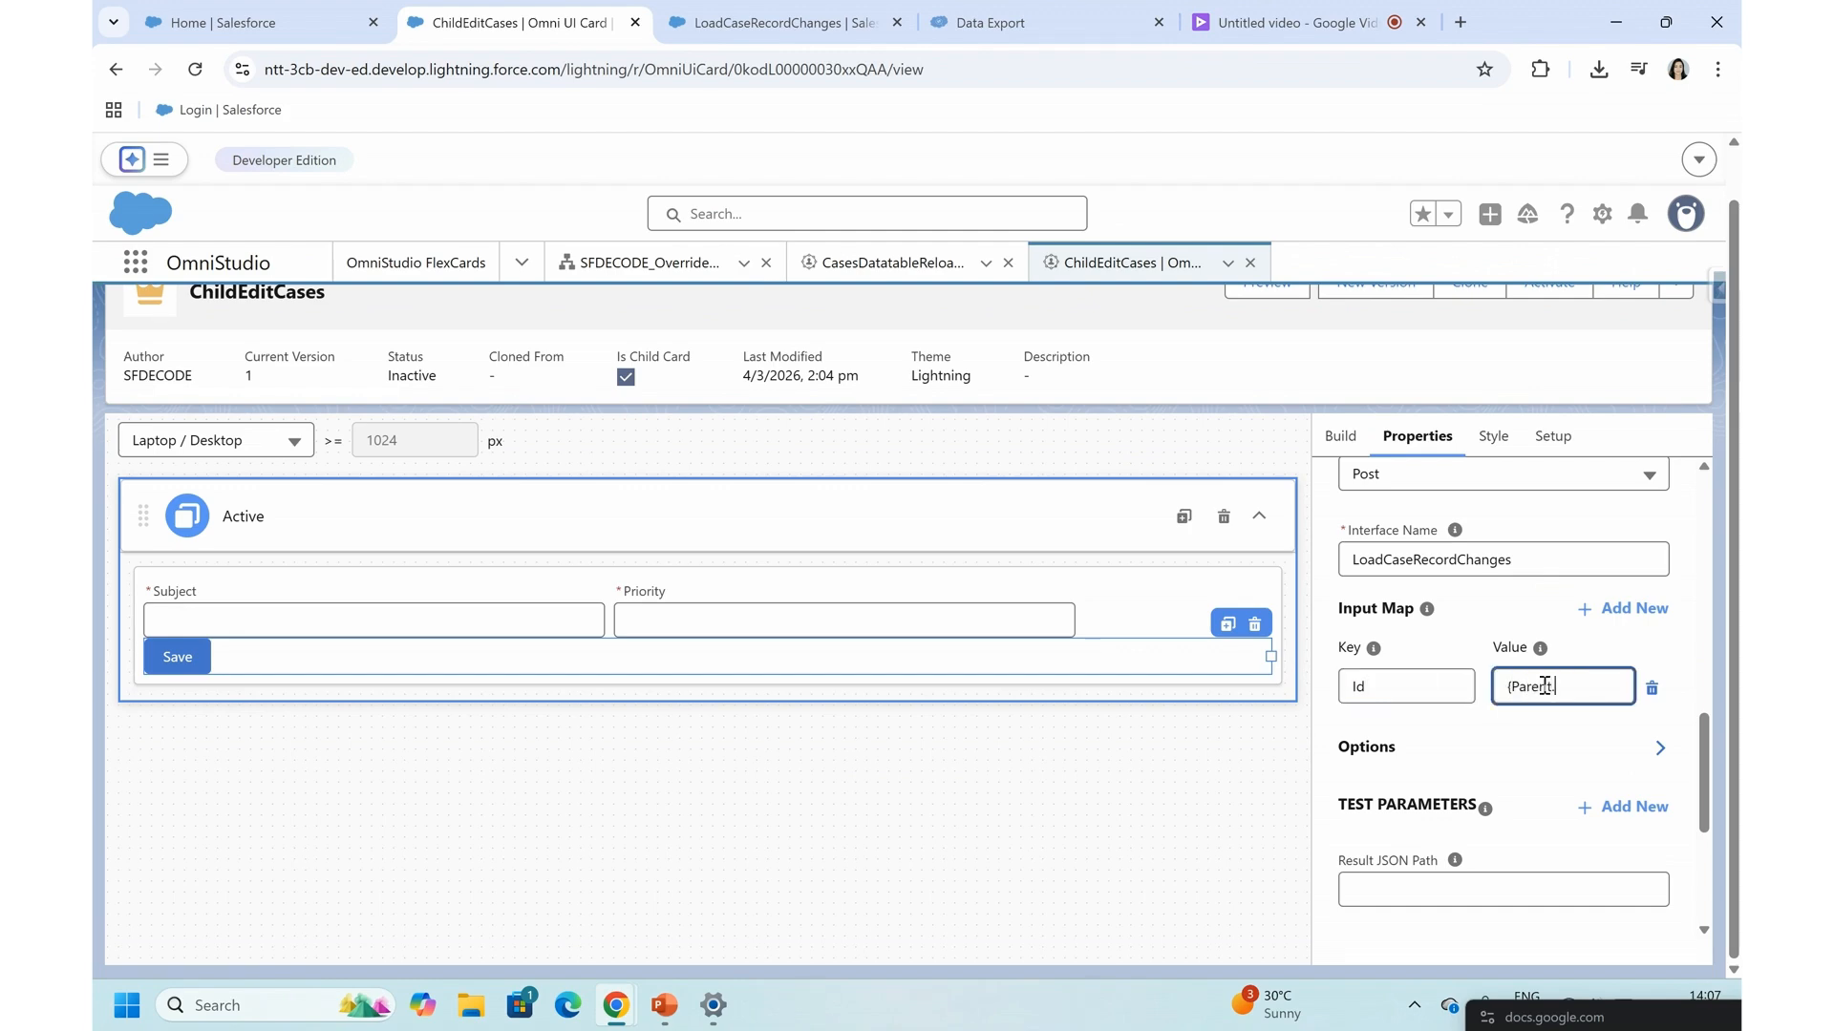
- Add Subject and Priority entries to the input map, with the values {Parent.Subject} and {Parent.Priority}
{"action": "left_click", "coordinate": [1628, 609]}
{"action": "left_click", "coordinate": [1386, 723]}
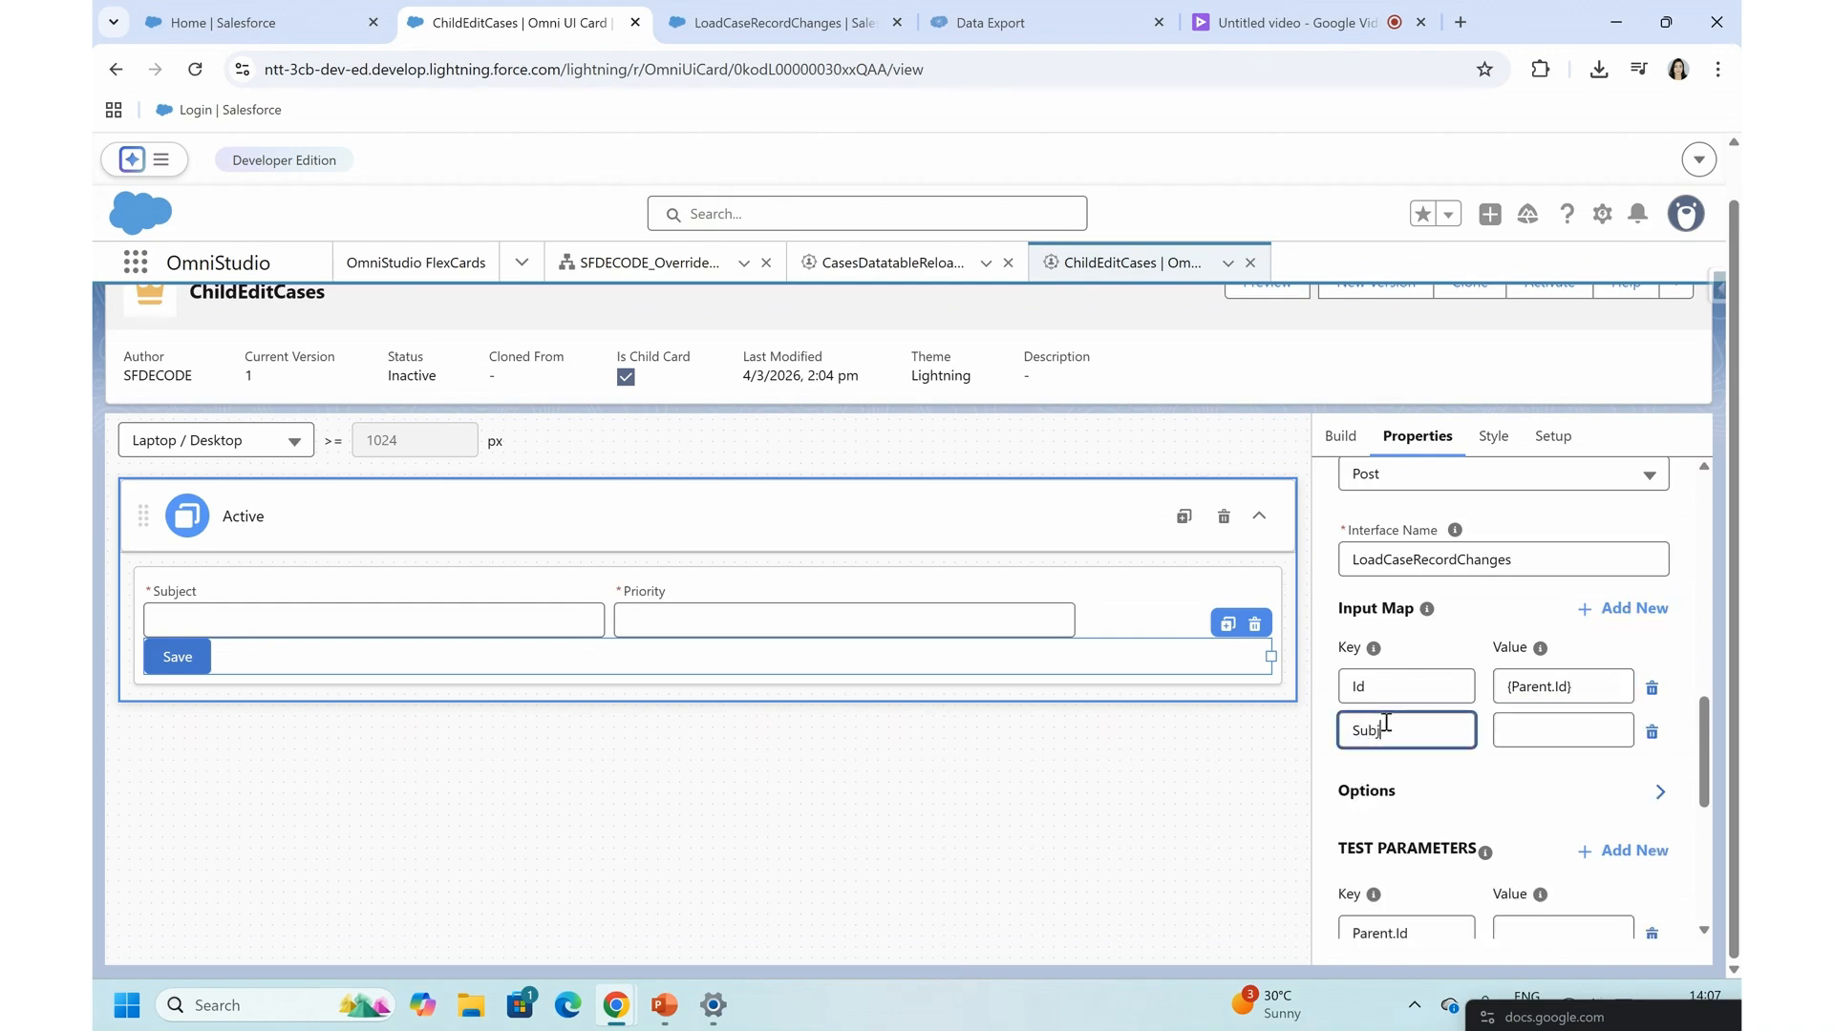
{"action": "left_click", "coordinate": [1567, 716]}
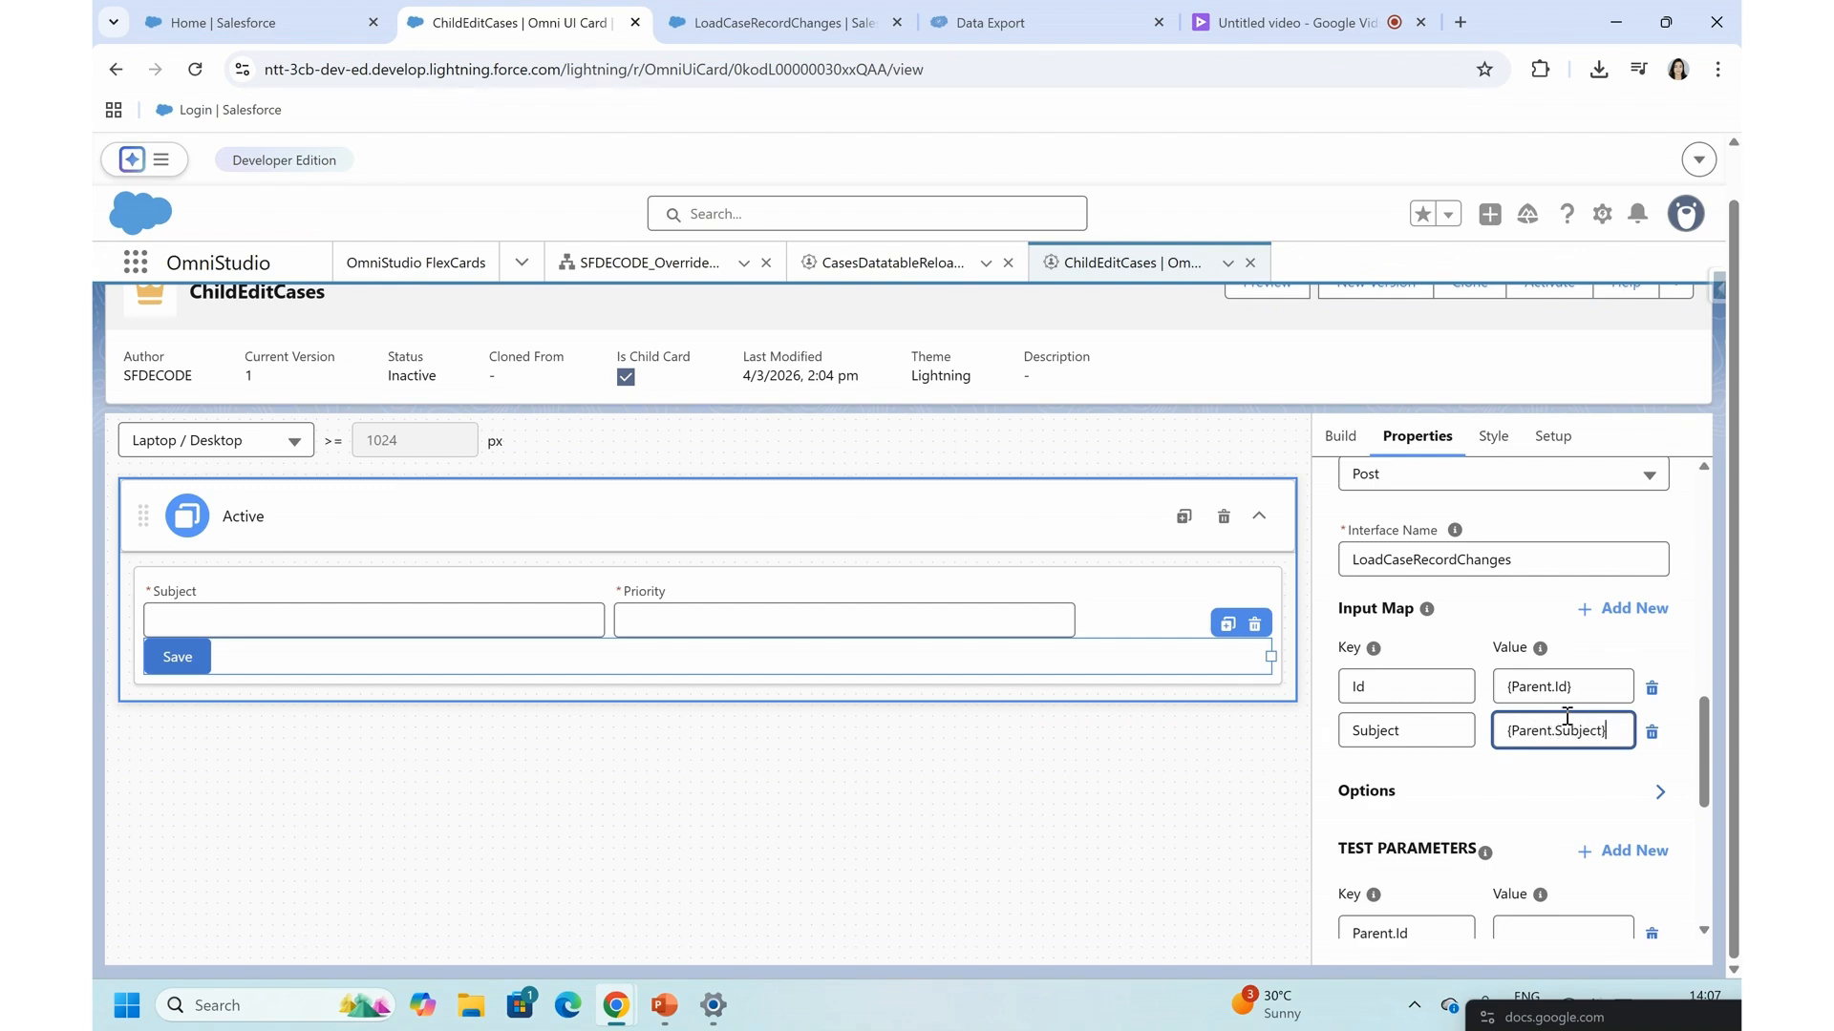
{"action": "left_click", "coordinate": [1633, 614]}
{"action": "left_click", "coordinate": [1376, 777]}
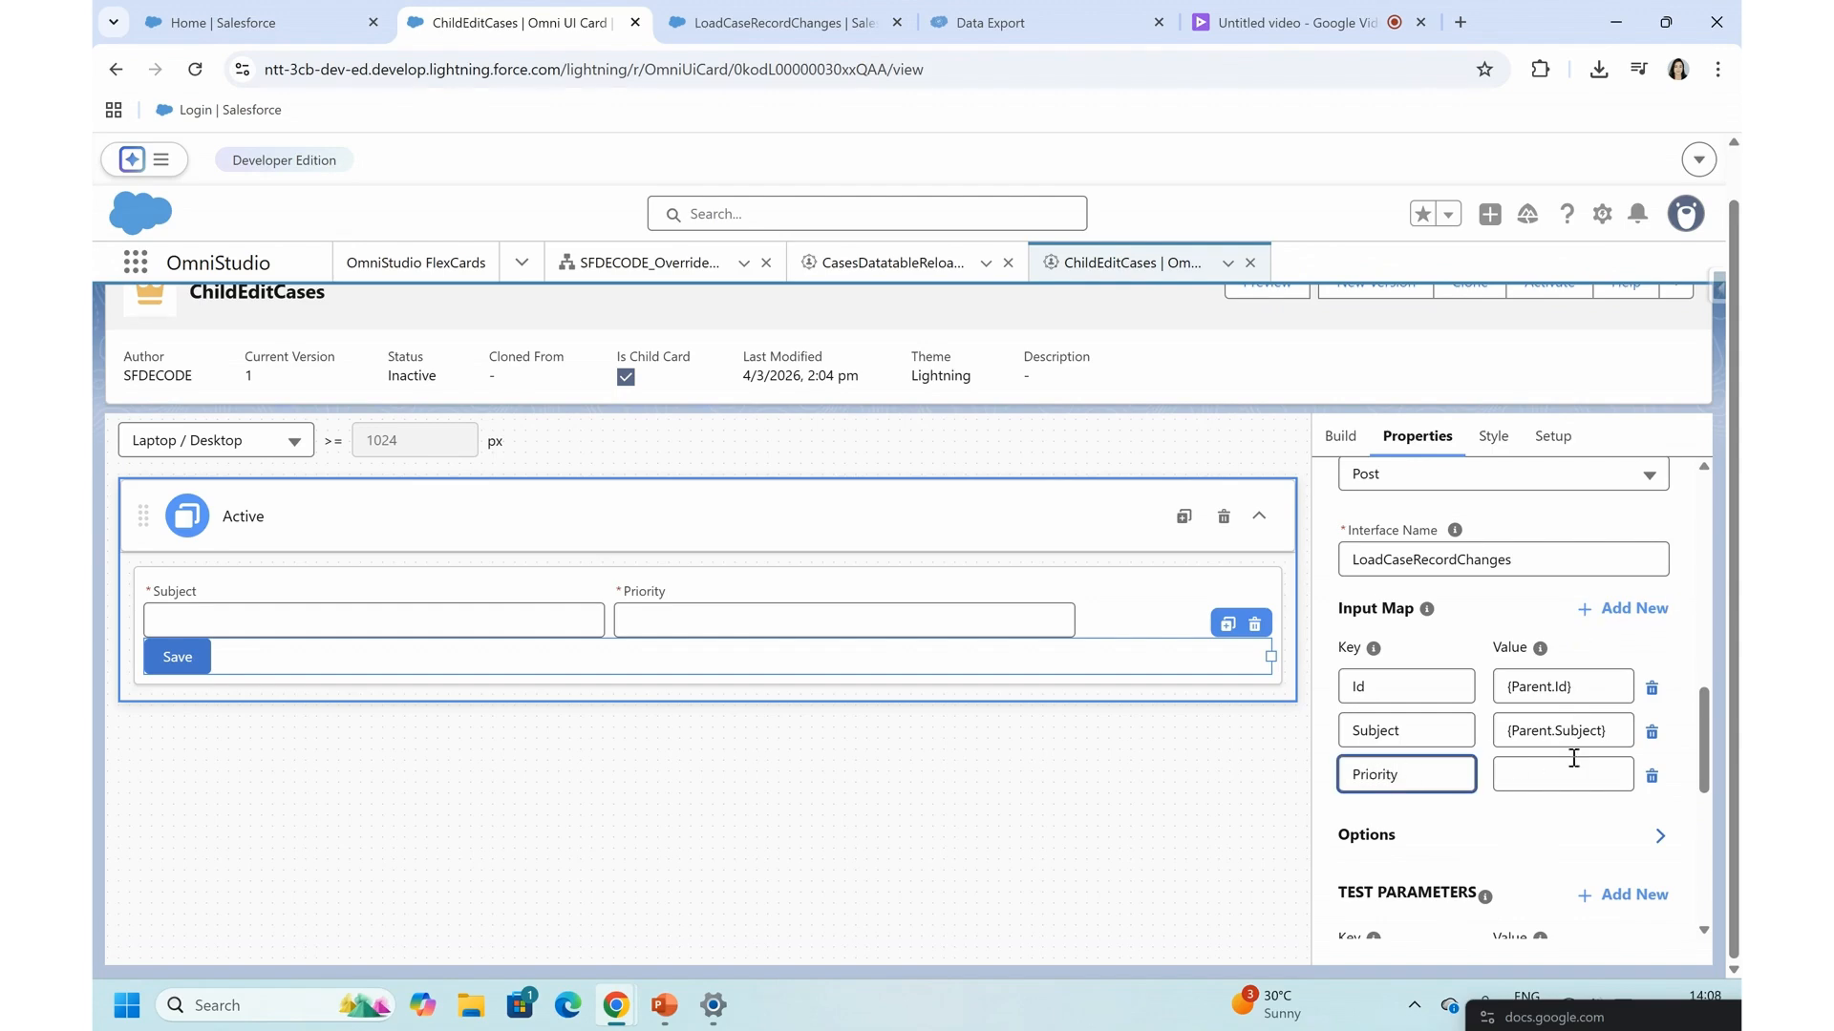
{"action": "left_click", "coordinate": [1506, 783]}
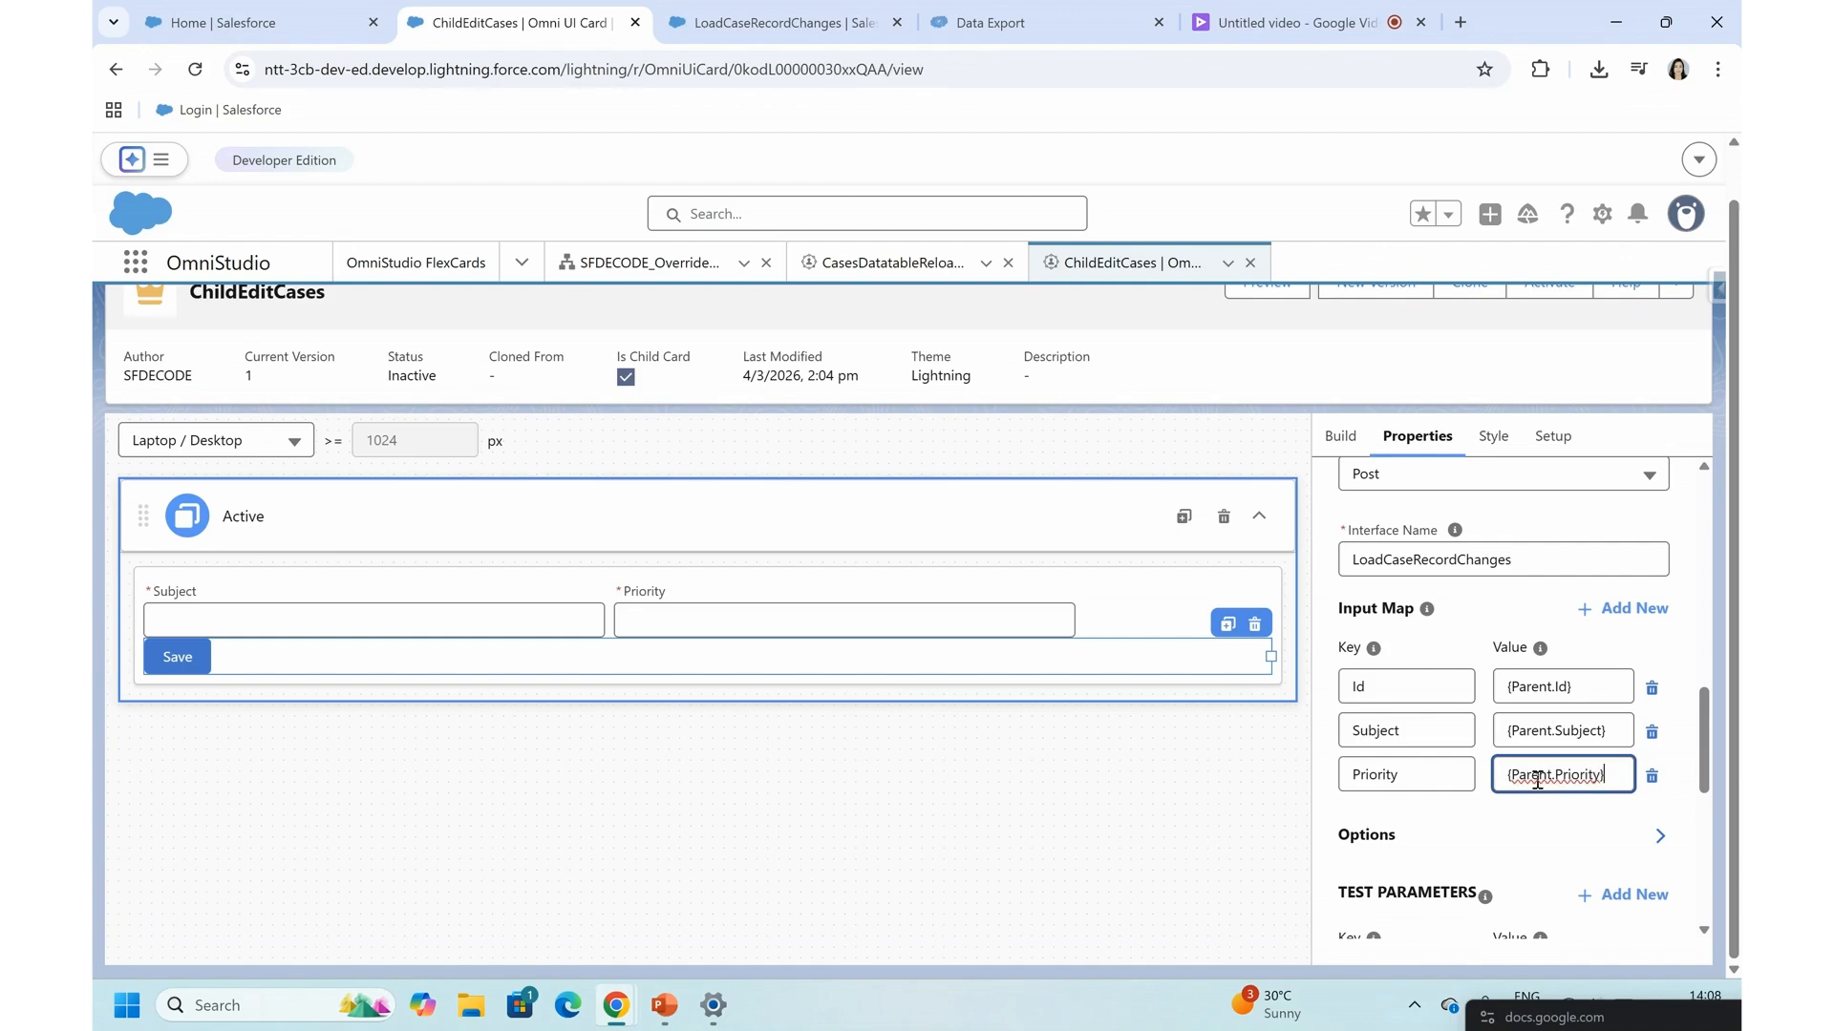
{"action": "triple_click", "coordinate": [1537, 780]}
{"action": "triple_click", "coordinate": [1552, 738]}
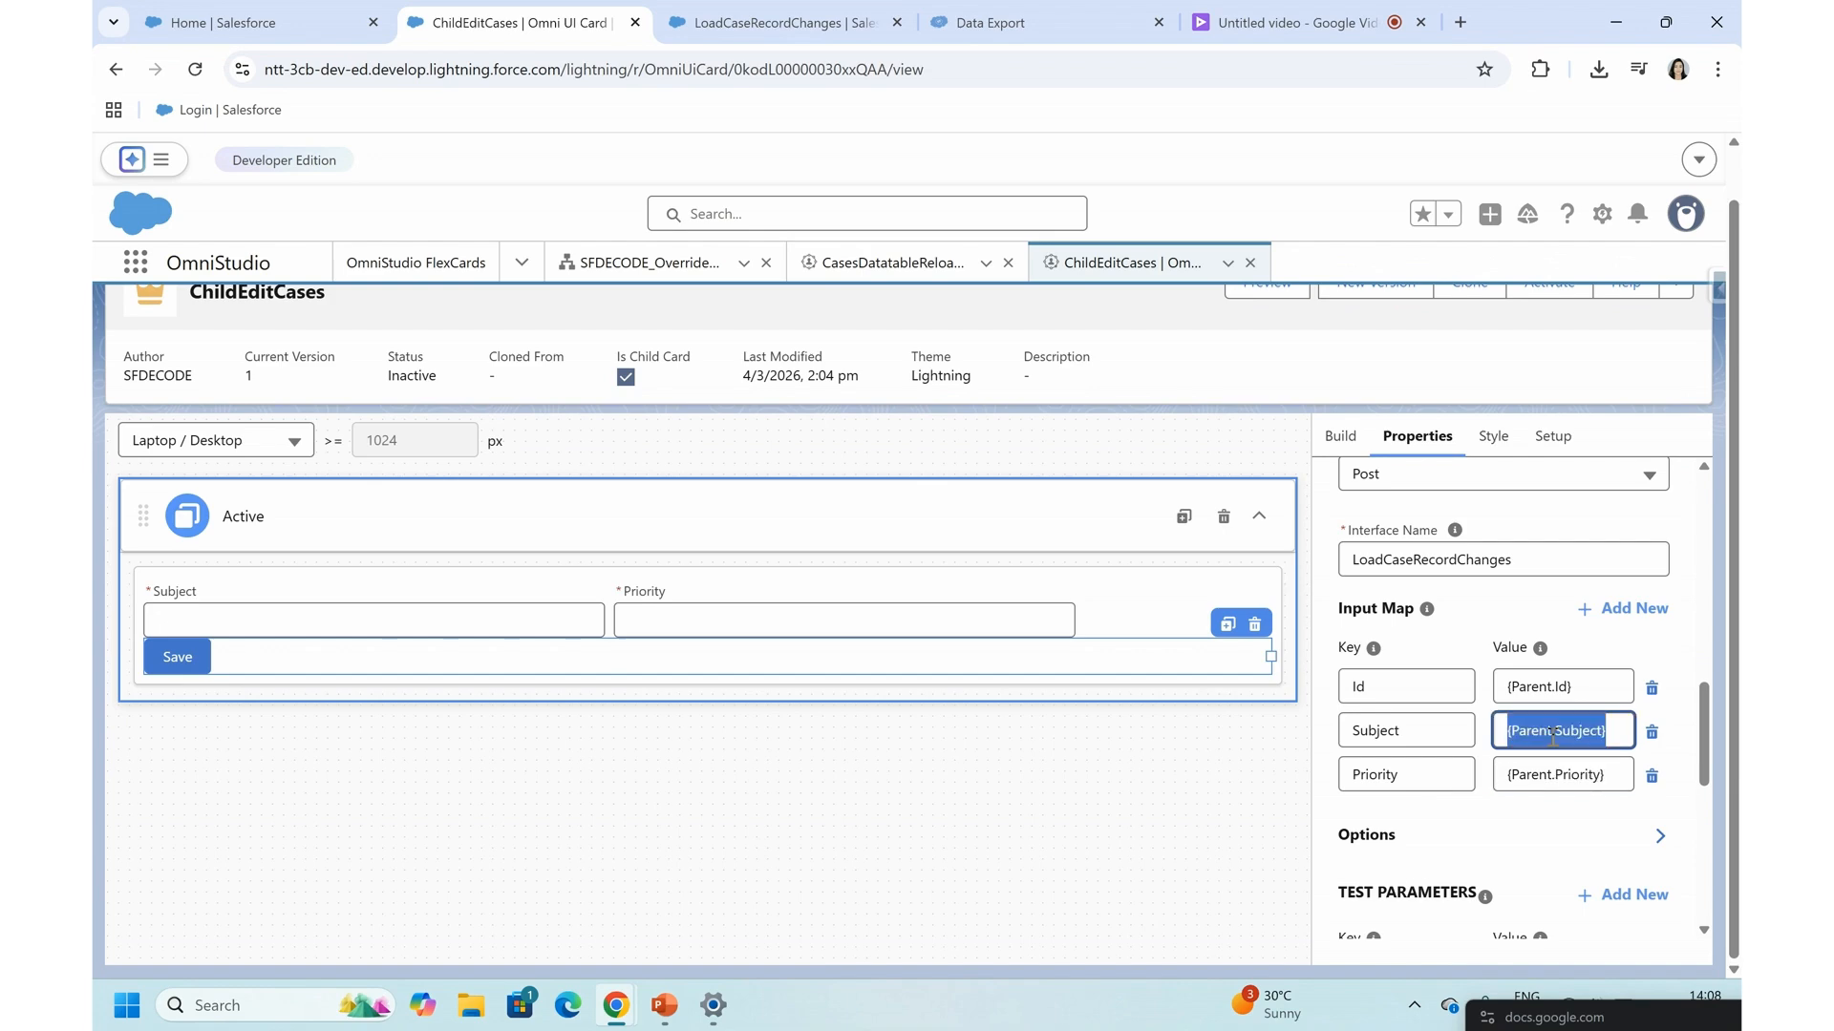
{"action": "left_click", "coordinate": [1538, 774]}
- Fill in the test parameters with the Assembly rotator case's Id copied from Data Export, subject "test Subject" and priority Low
{"action": "scroll", "coordinate": [1542, 774], "scroll_direction": "down", "scroll_amount": 3}
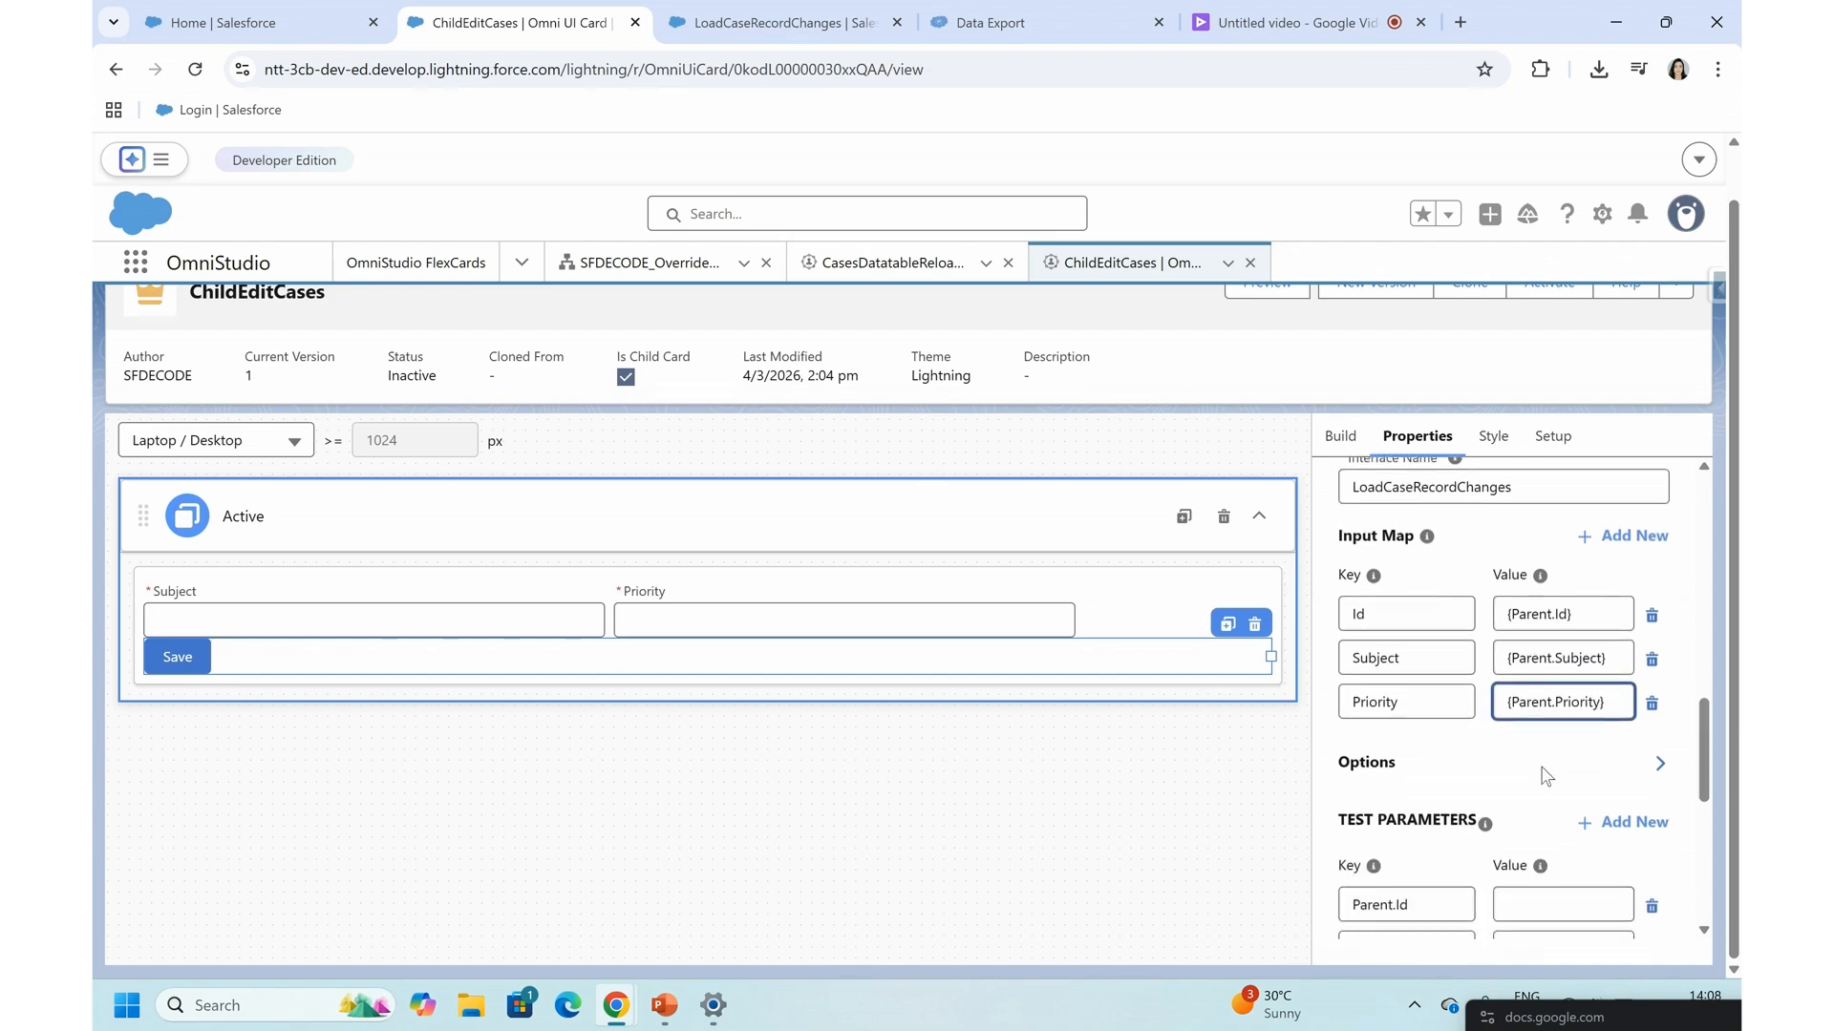
{"action": "scroll", "coordinate": [1544, 778], "scroll_direction": "down", "scroll_amount": 1}
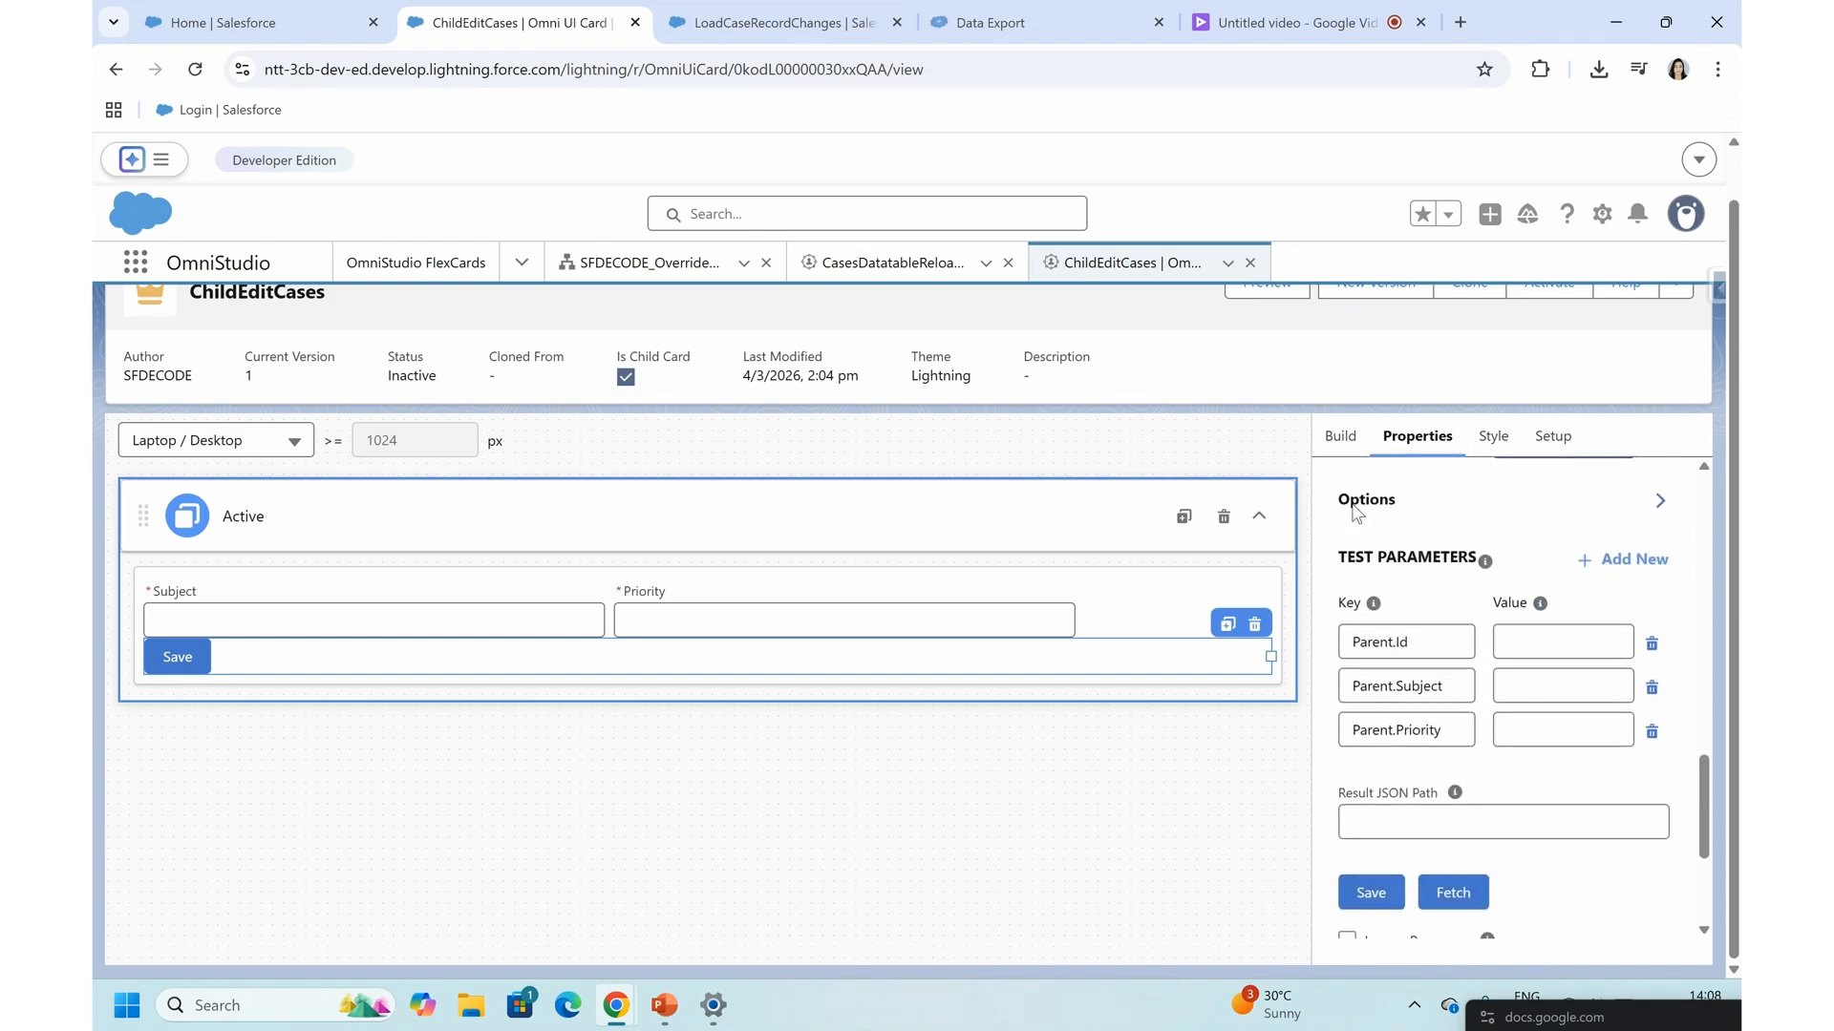
{"action": "left_click", "coordinate": [993, 7]}
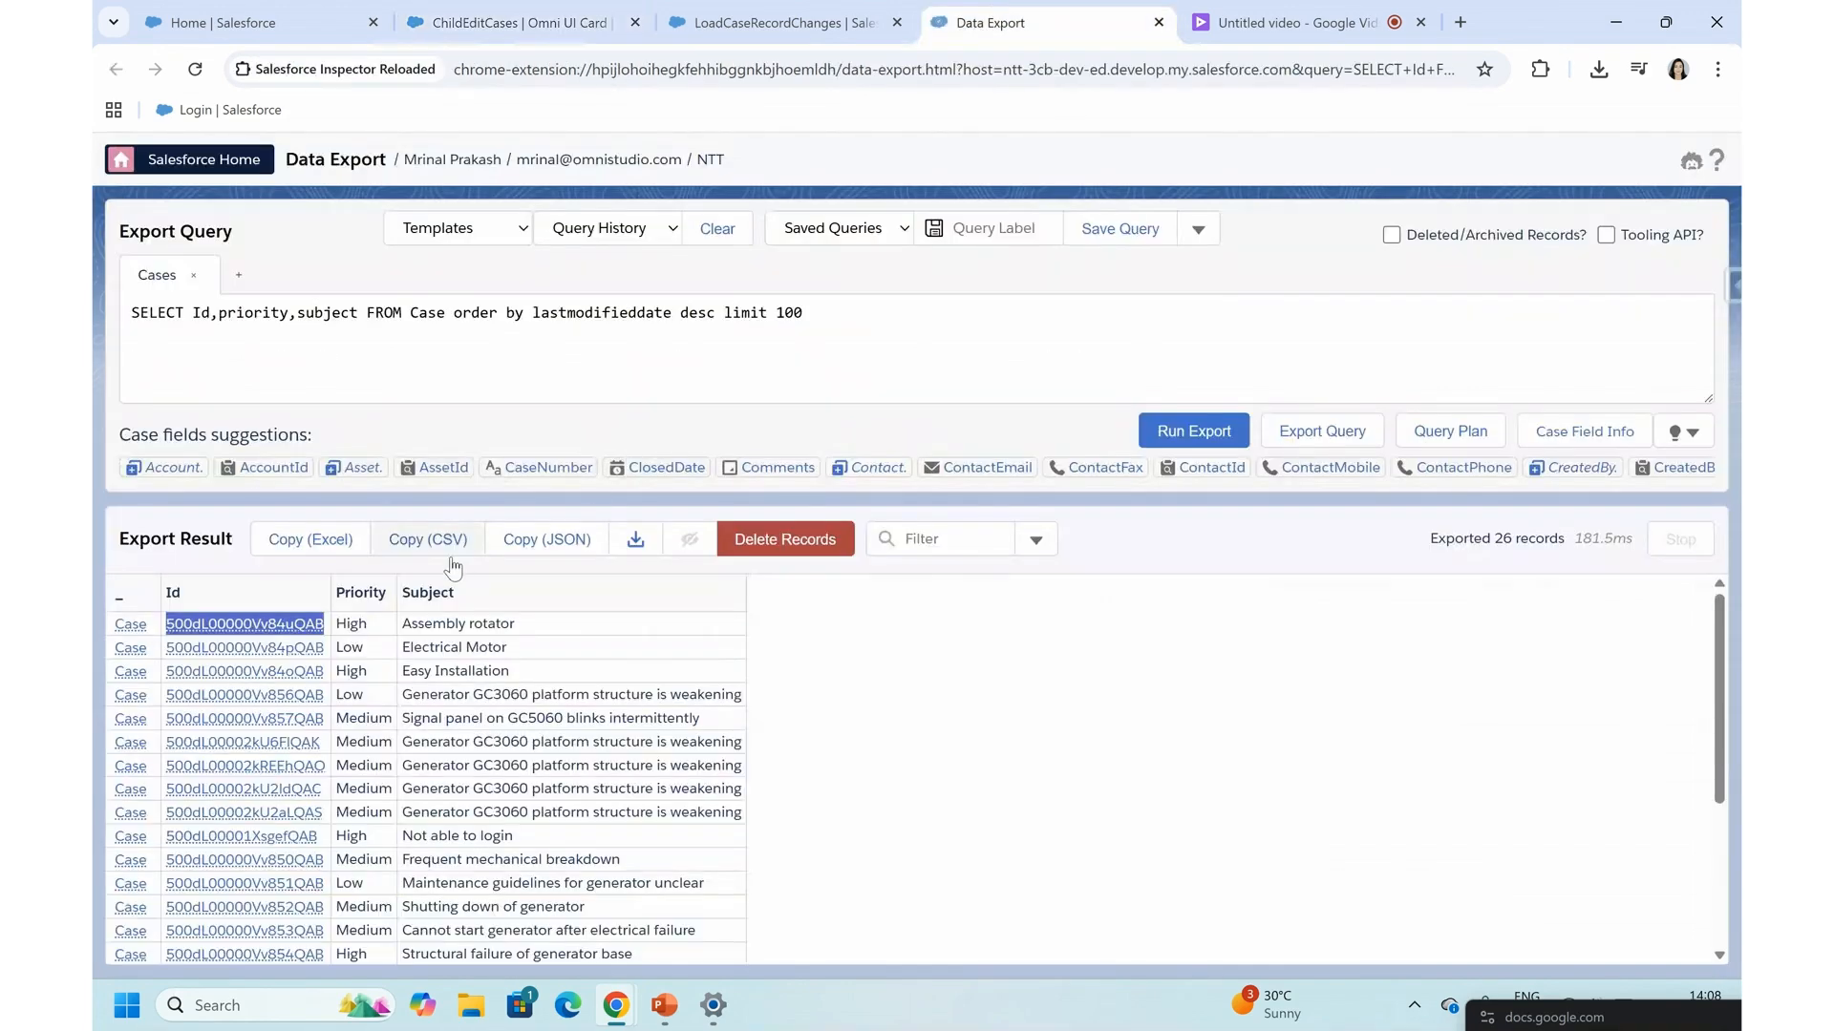
{"action": "left_click", "coordinate": [523, 7]}
{"action": "left_click", "coordinate": [1551, 649]}
{"action": "type", "text": "500dL00000Vv84uQAB"}
{"action": "left_click", "coordinate": [1538, 682]}
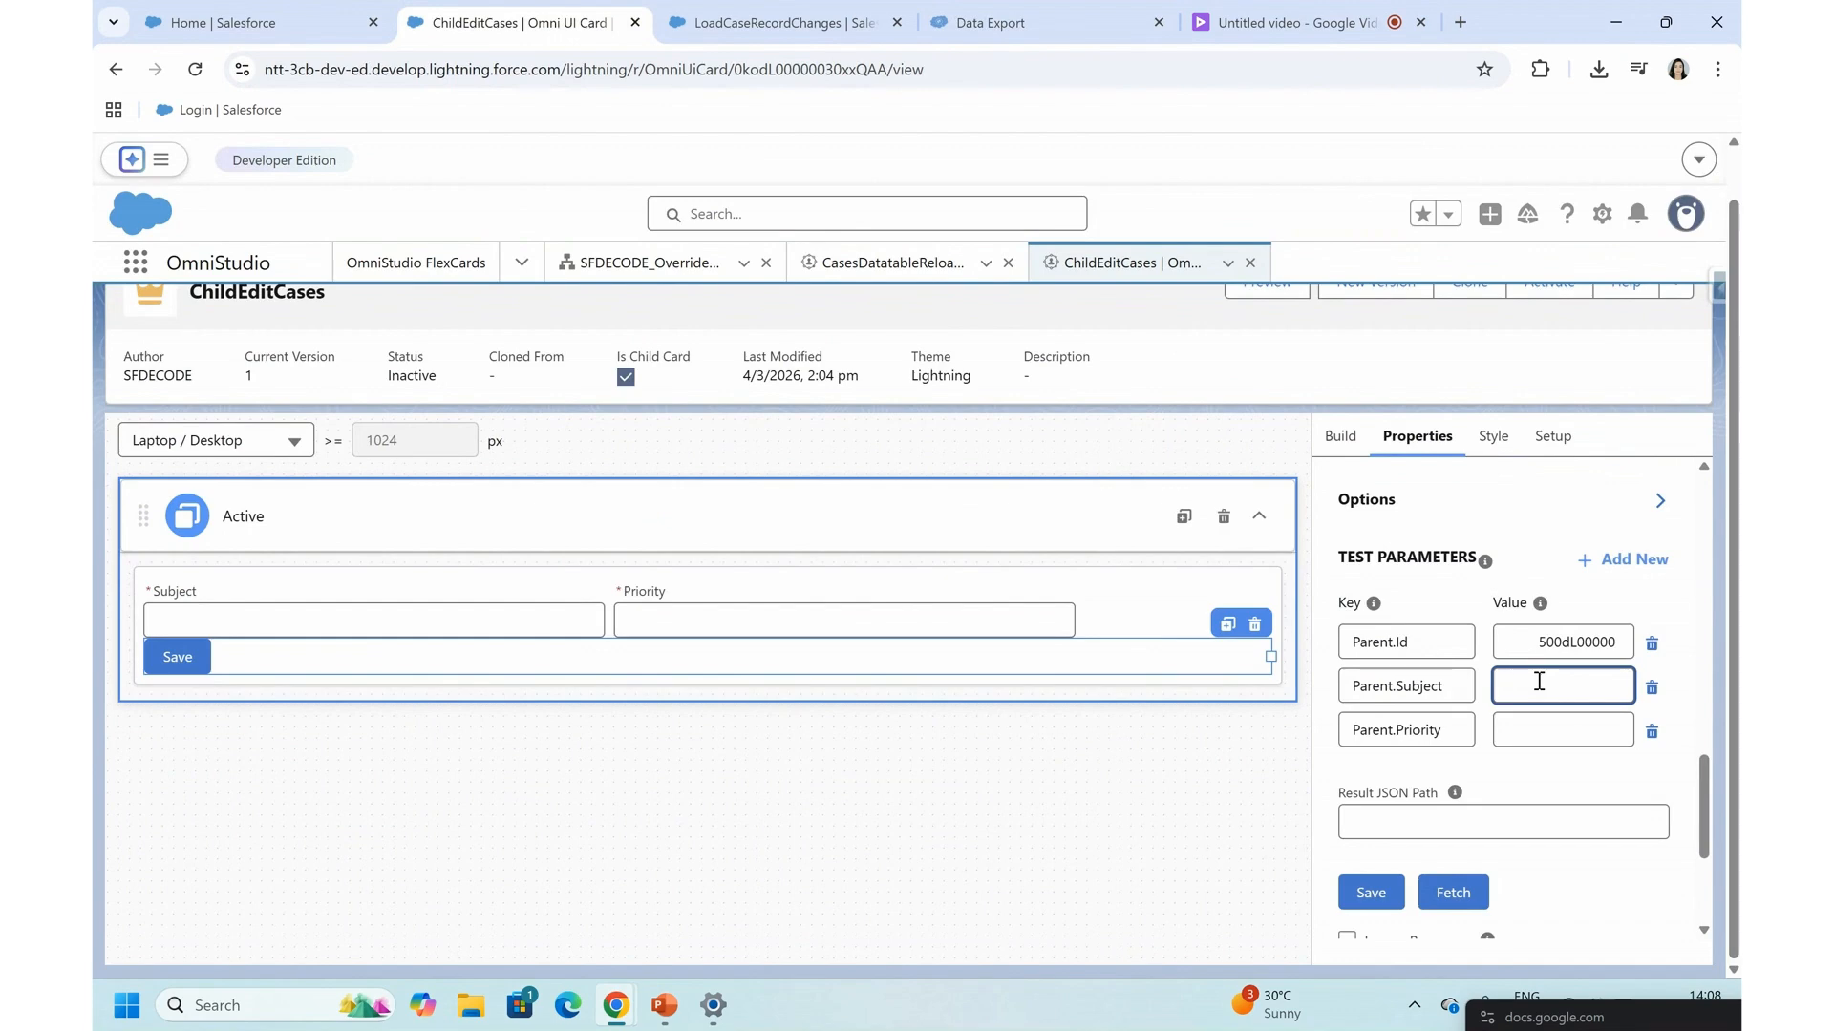
{"action": "type", "text": "test Subject"}
{"action": "left_click", "coordinate": [1518, 737]}
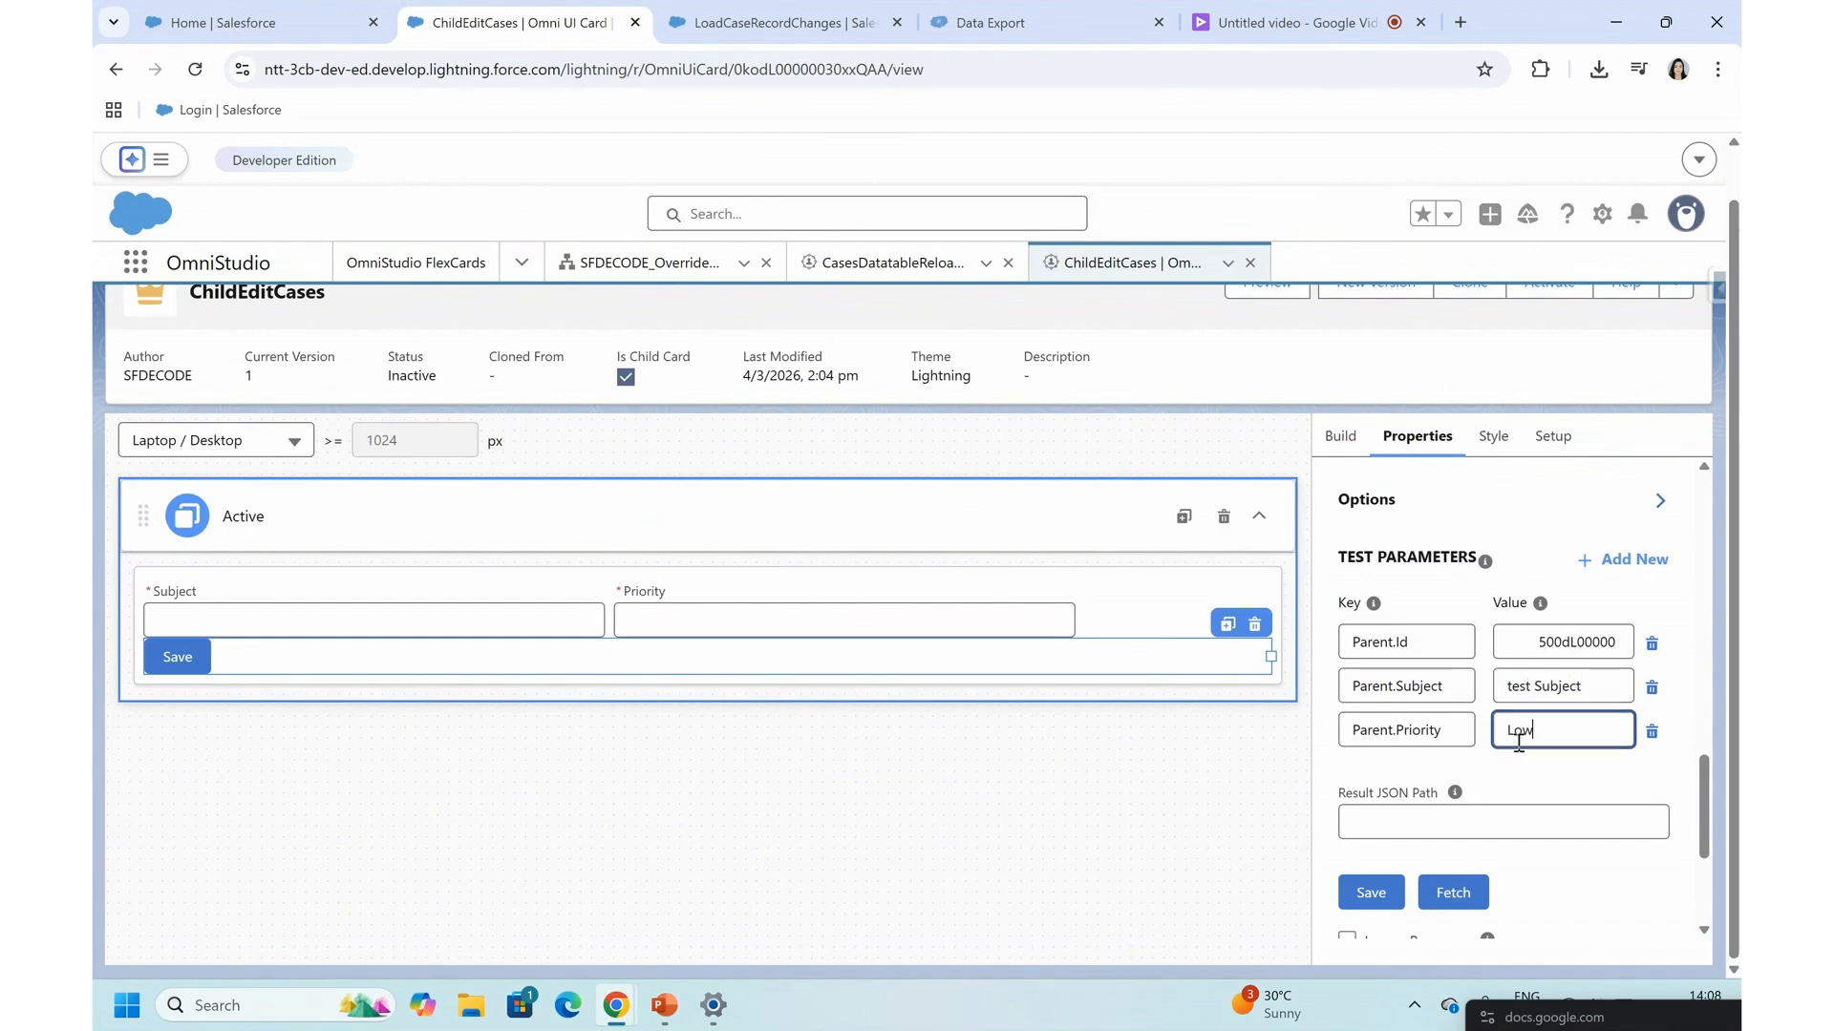
{"action": "left_click", "coordinate": [1541, 638]}
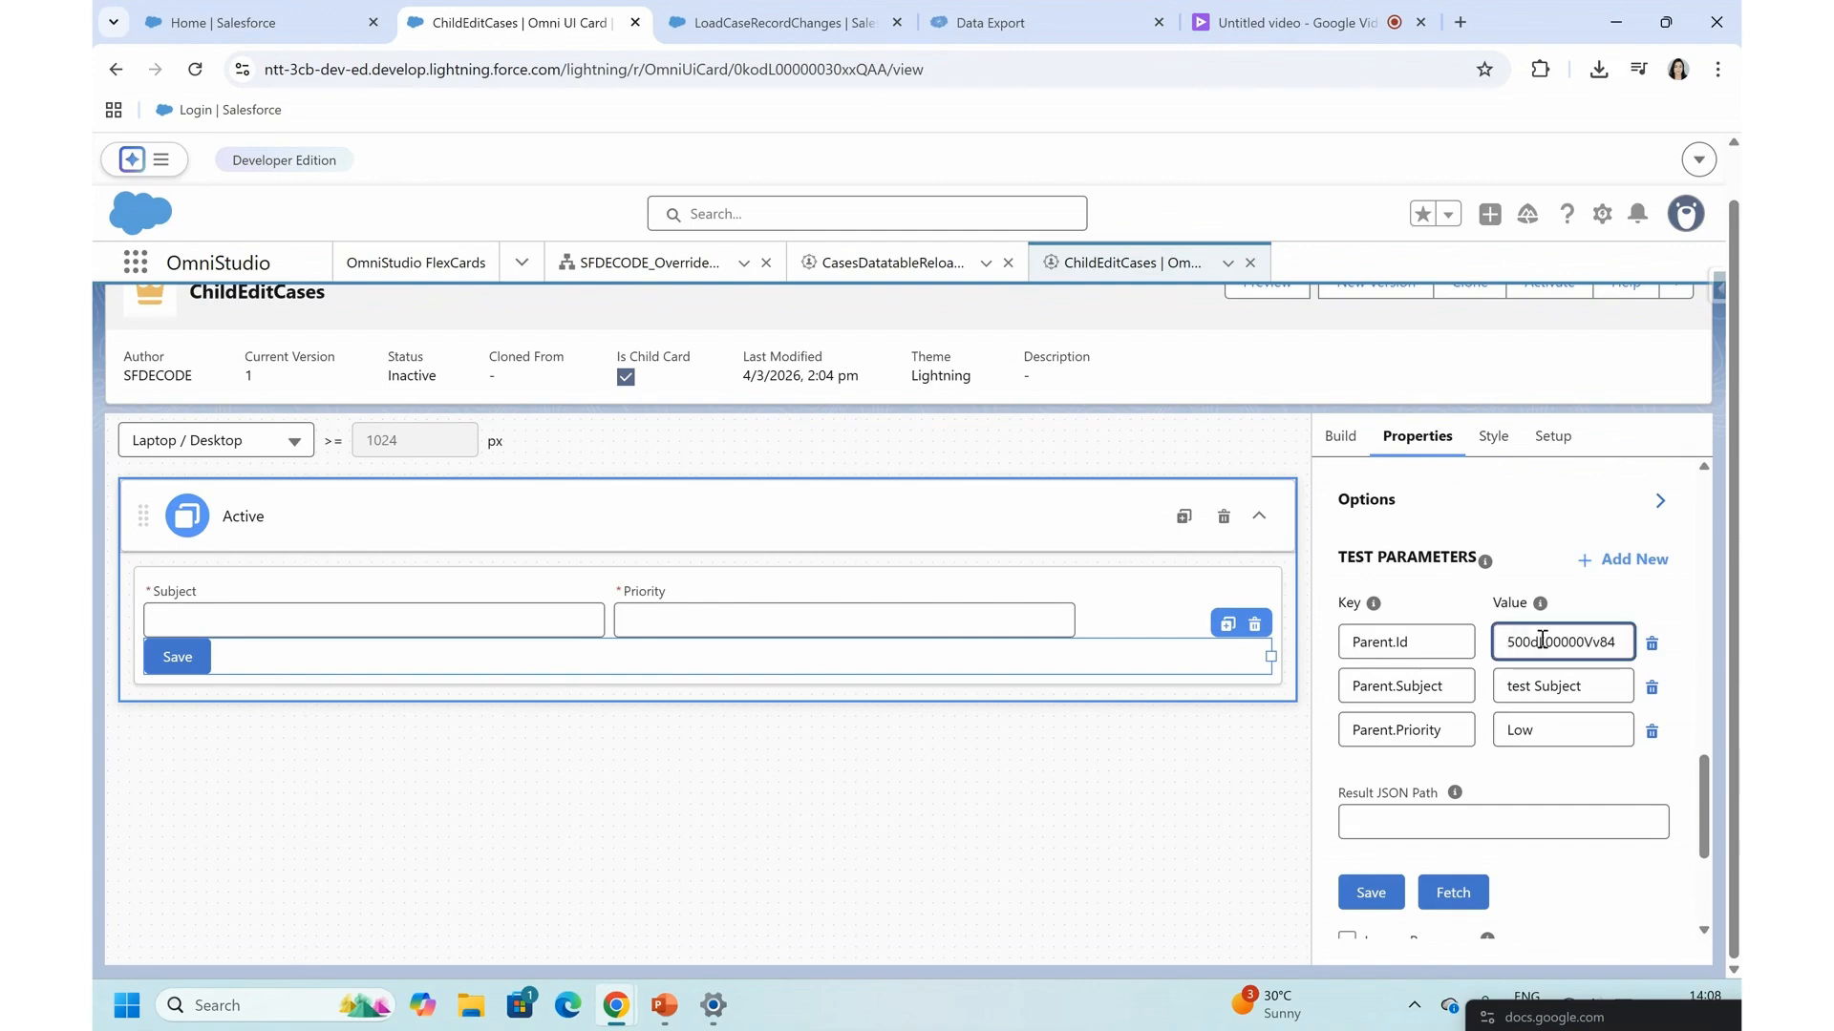
- Save the action's data source and enable Ignore Response
{"action": "scroll", "coordinate": [1416, 749], "scroll_direction": "down", "scroll_amount": 2}
{"action": "left_click", "coordinate": [1369, 716]}
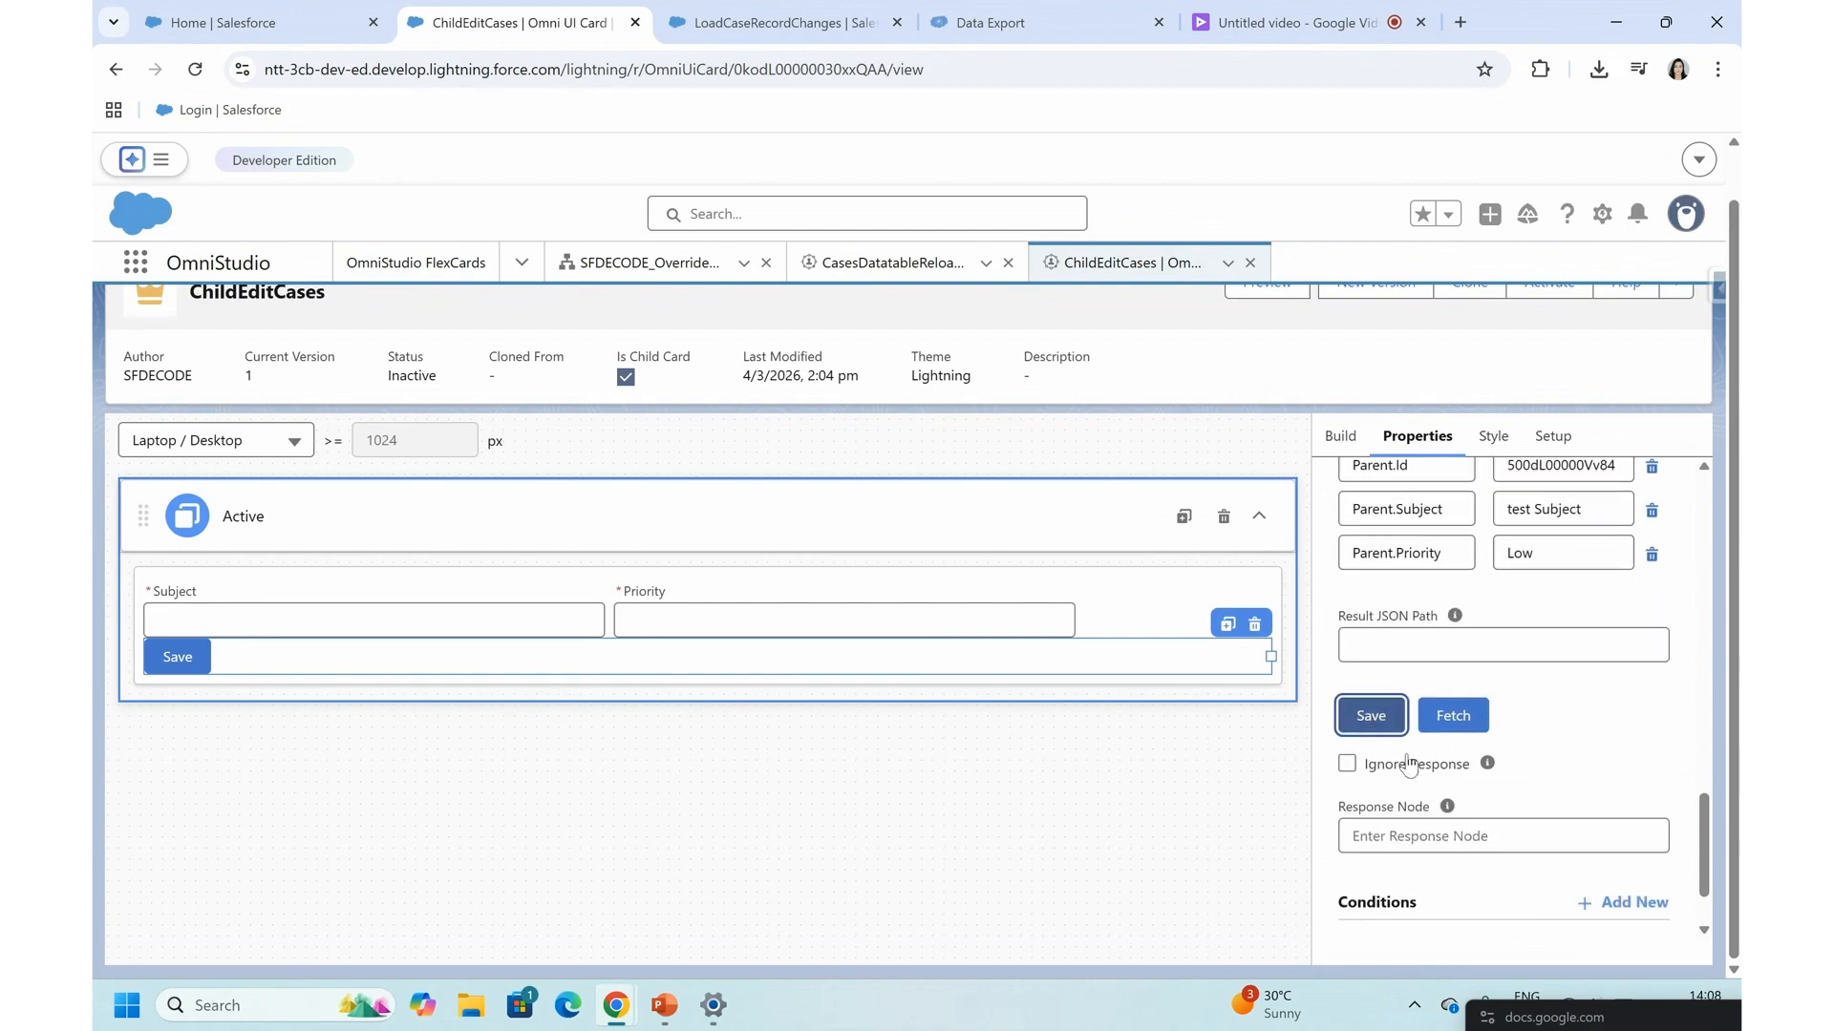
{"action": "scroll", "coordinate": [1356, 750], "scroll_direction": "down", "scroll_amount": 5}
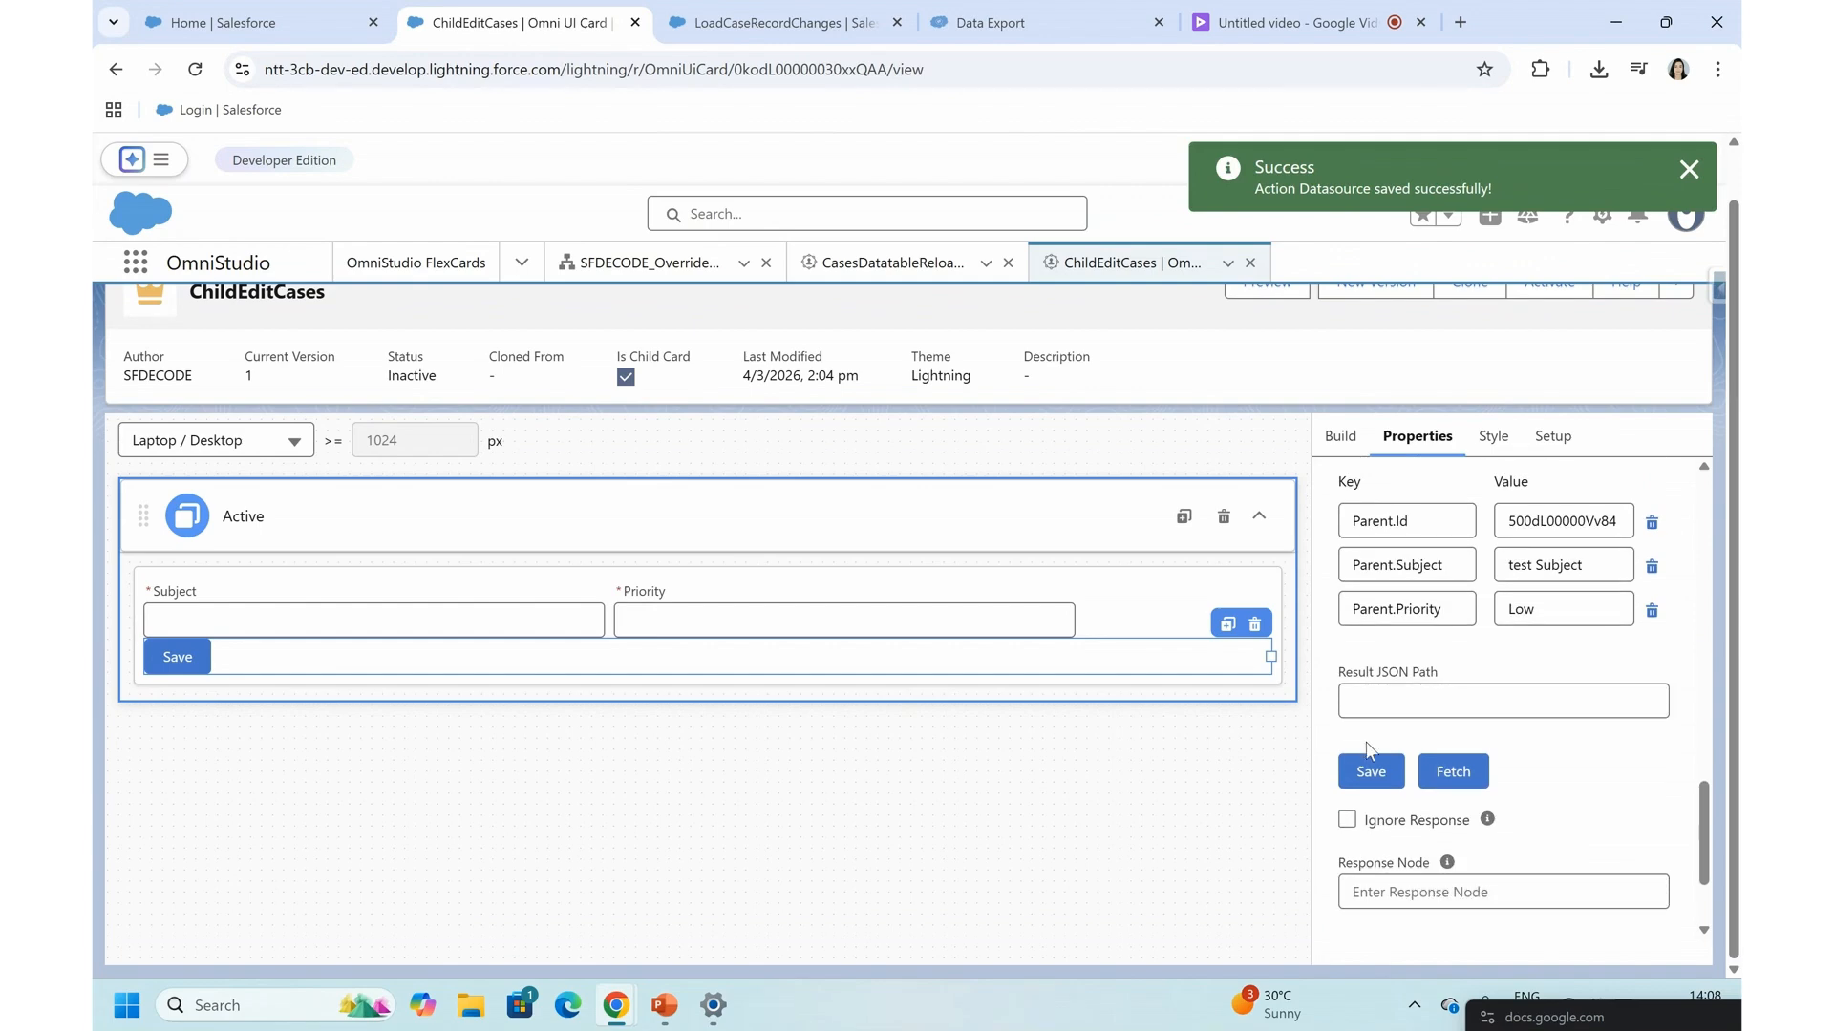
{"action": "left_click", "coordinate": [1347, 821]}
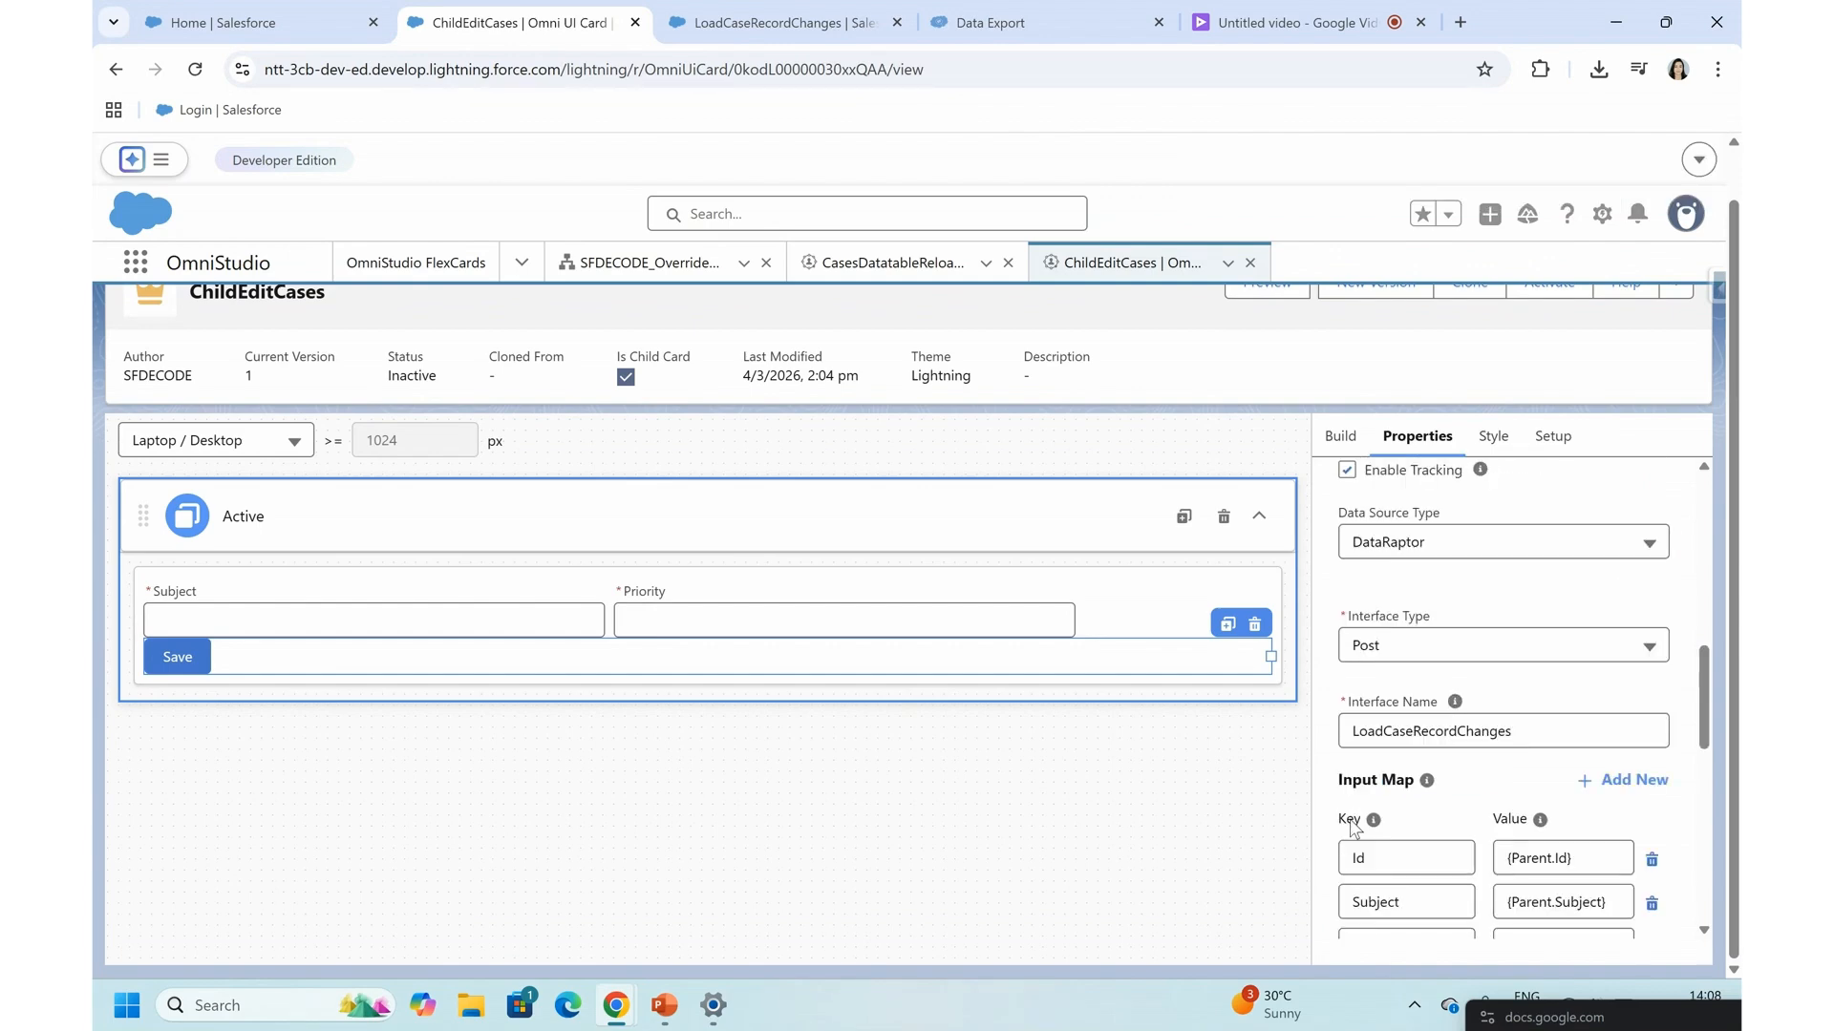
- Run a test fetch of the Save action, close its results and save the action's data source again
{"action": "scroll", "coordinate": [1350, 827], "scroll_direction": "down", "scroll_amount": 5}
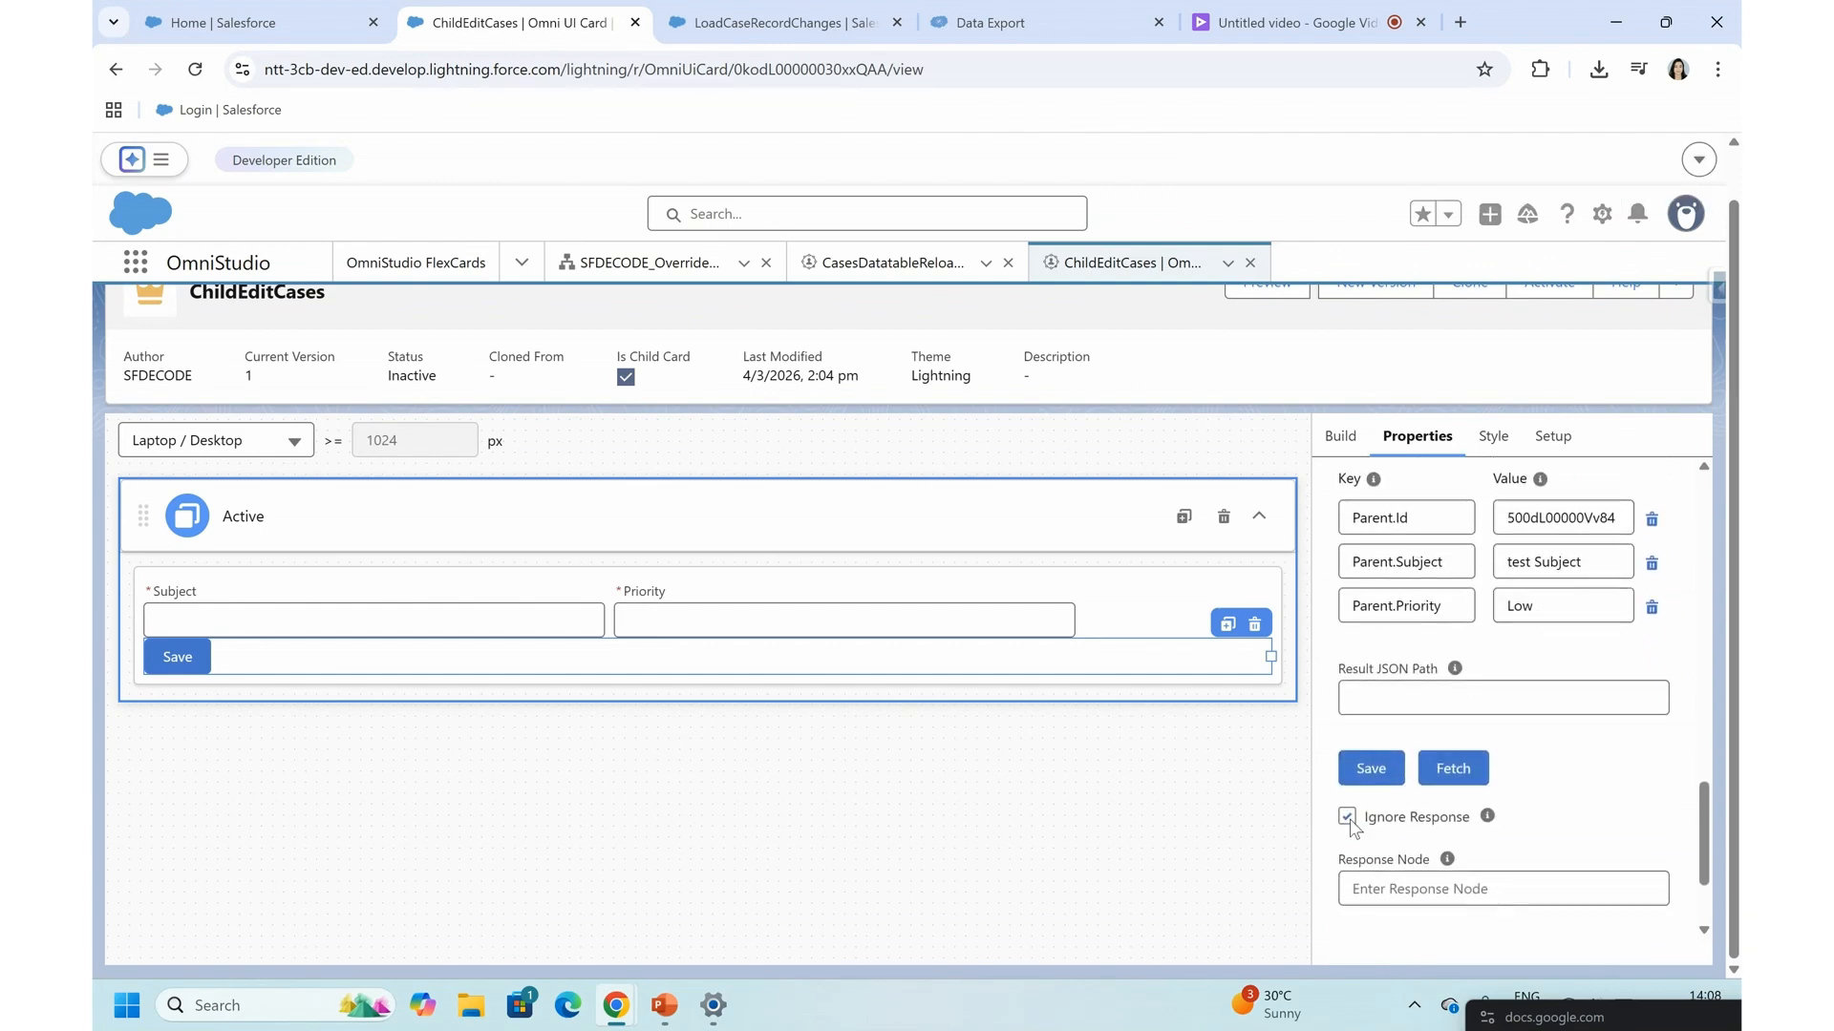
{"action": "scroll", "coordinate": [1468, 740], "scroll_direction": "down", "scroll_amount": 1}
{"action": "left_click", "coordinate": [1463, 737]}
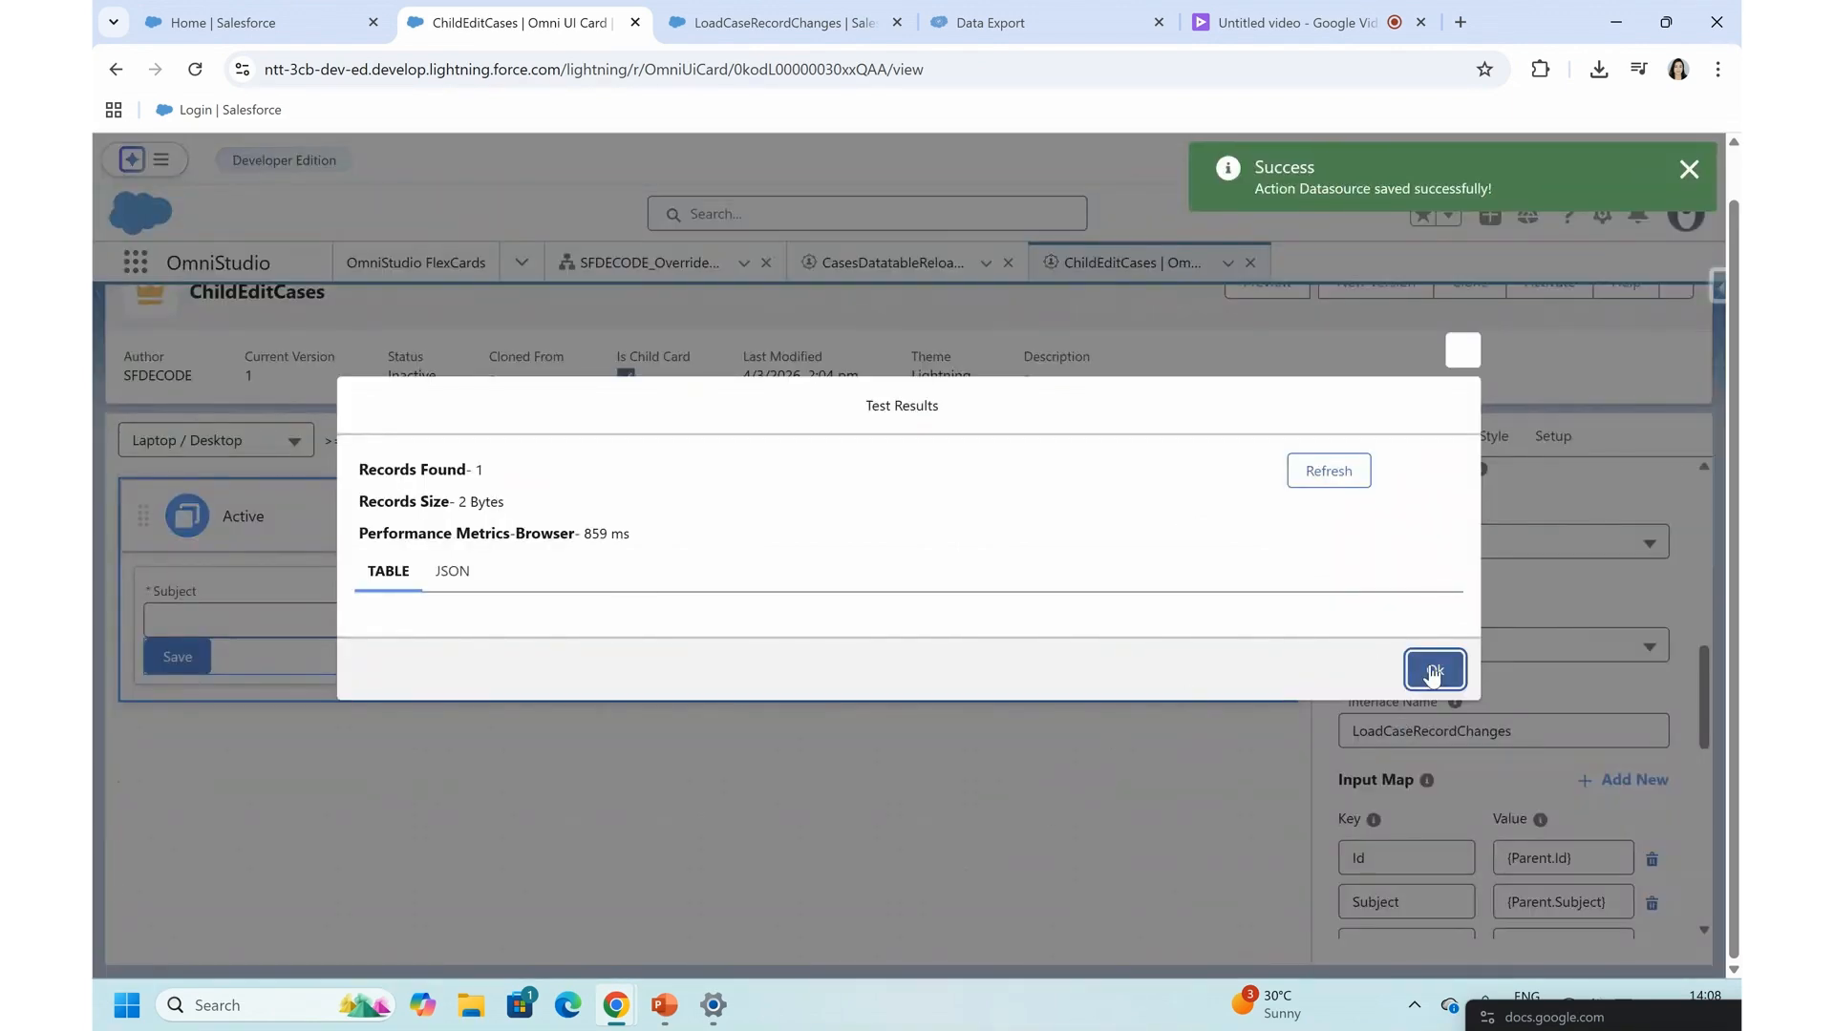
{"action": "left_click", "coordinate": [1432, 671]}
{"action": "scroll", "coordinate": [1413, 754], "scroll_direction": "down", "scroll_amount": 5}
{"action": "left_click", "coordinate": [1370, 718]}
{"action": "scroll", "coordinate": [1504, 838], "scroll_direction": "down", "scroll_amount": 1}
- Label the Save button's data action SaveToDatabase and collapse its settings
{"action": "scroll", "coordinate": [1504, 844], "scroll_direction": "up", "scroll_amount": 5}
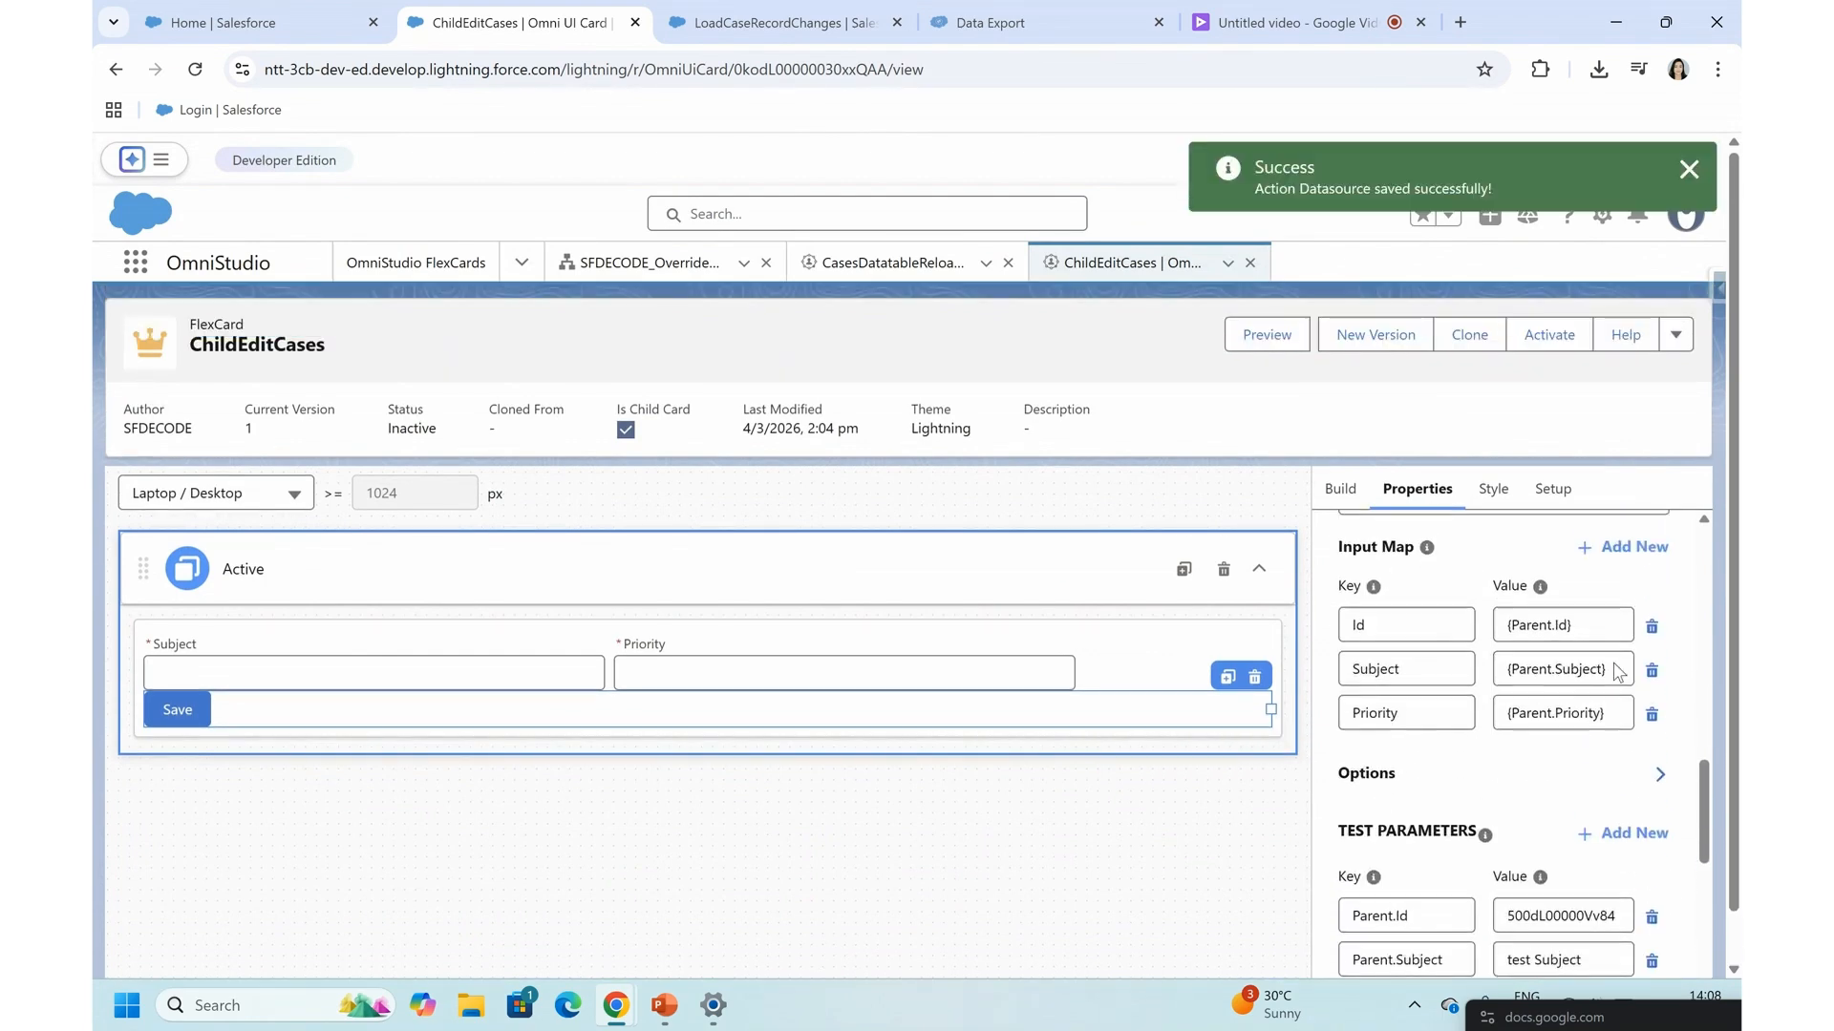
{"action": "scroll", "coordinate": [1617, 671], "scroll_direction": "up", "scroll_amount": 6}
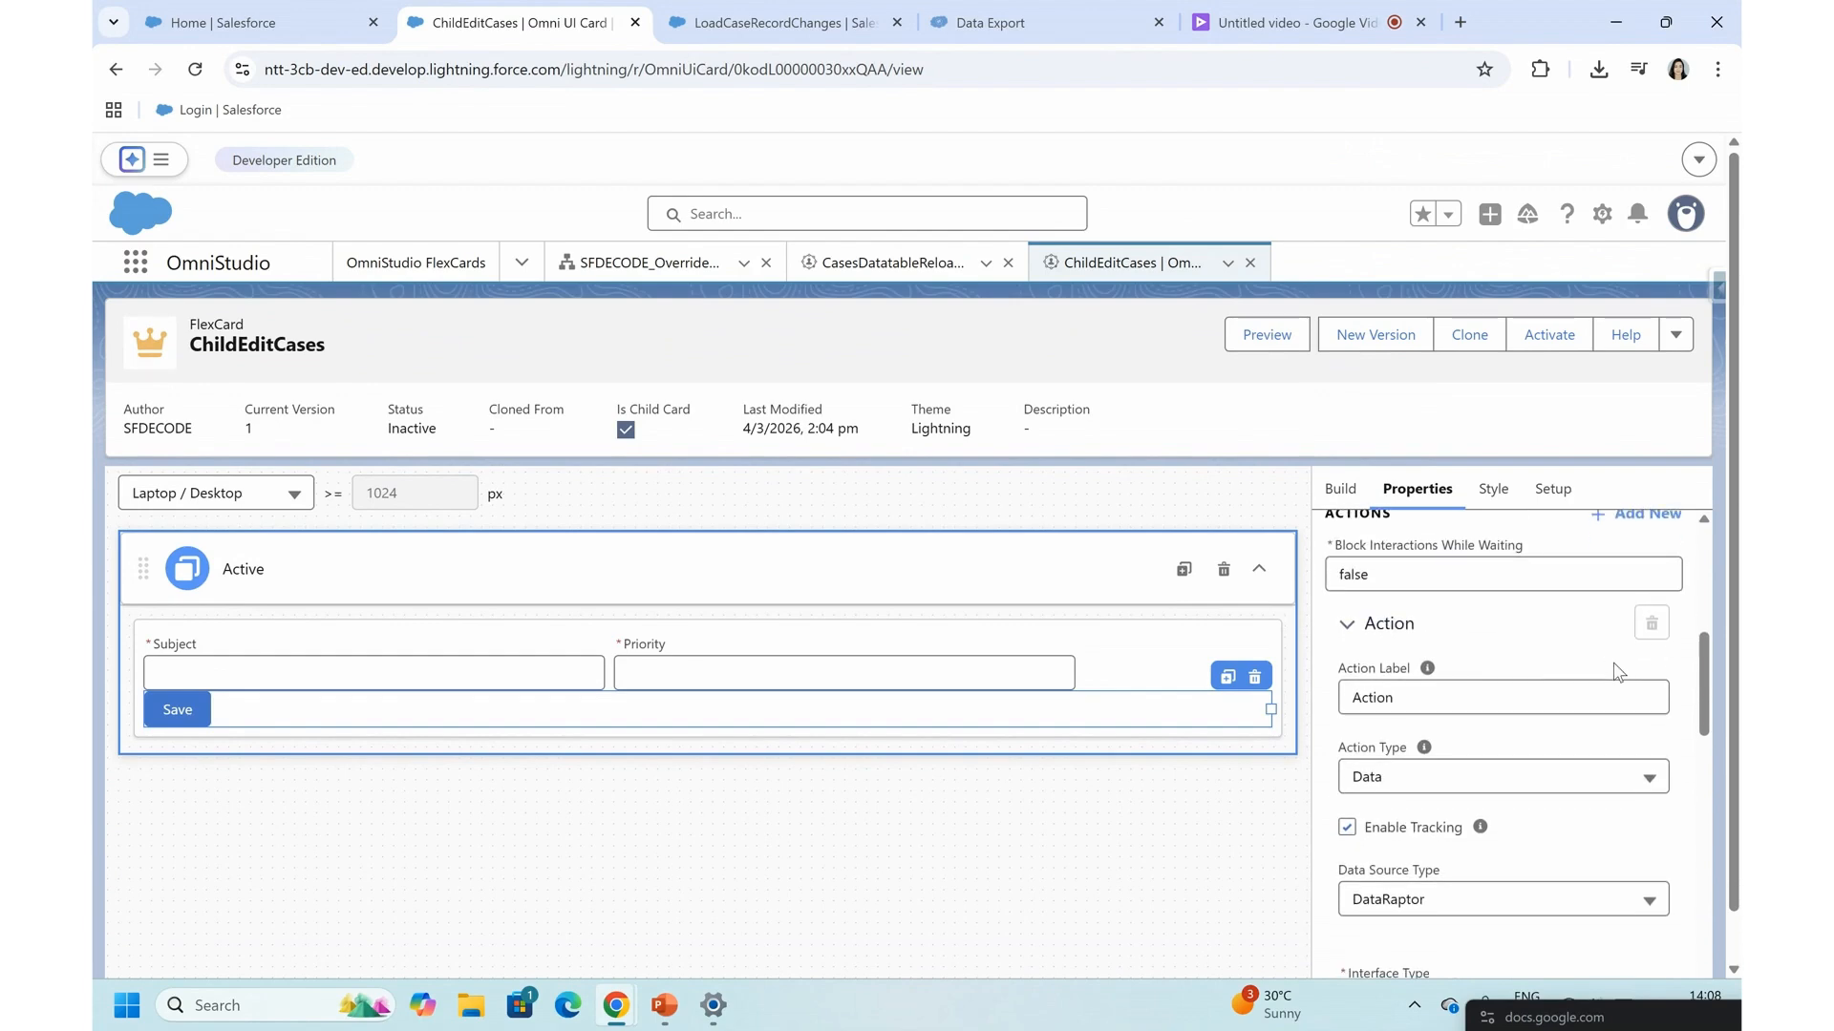
{"action": "double_click", "coordinate": [1404, 702]}
{"action": "type", "text": "Sa"}
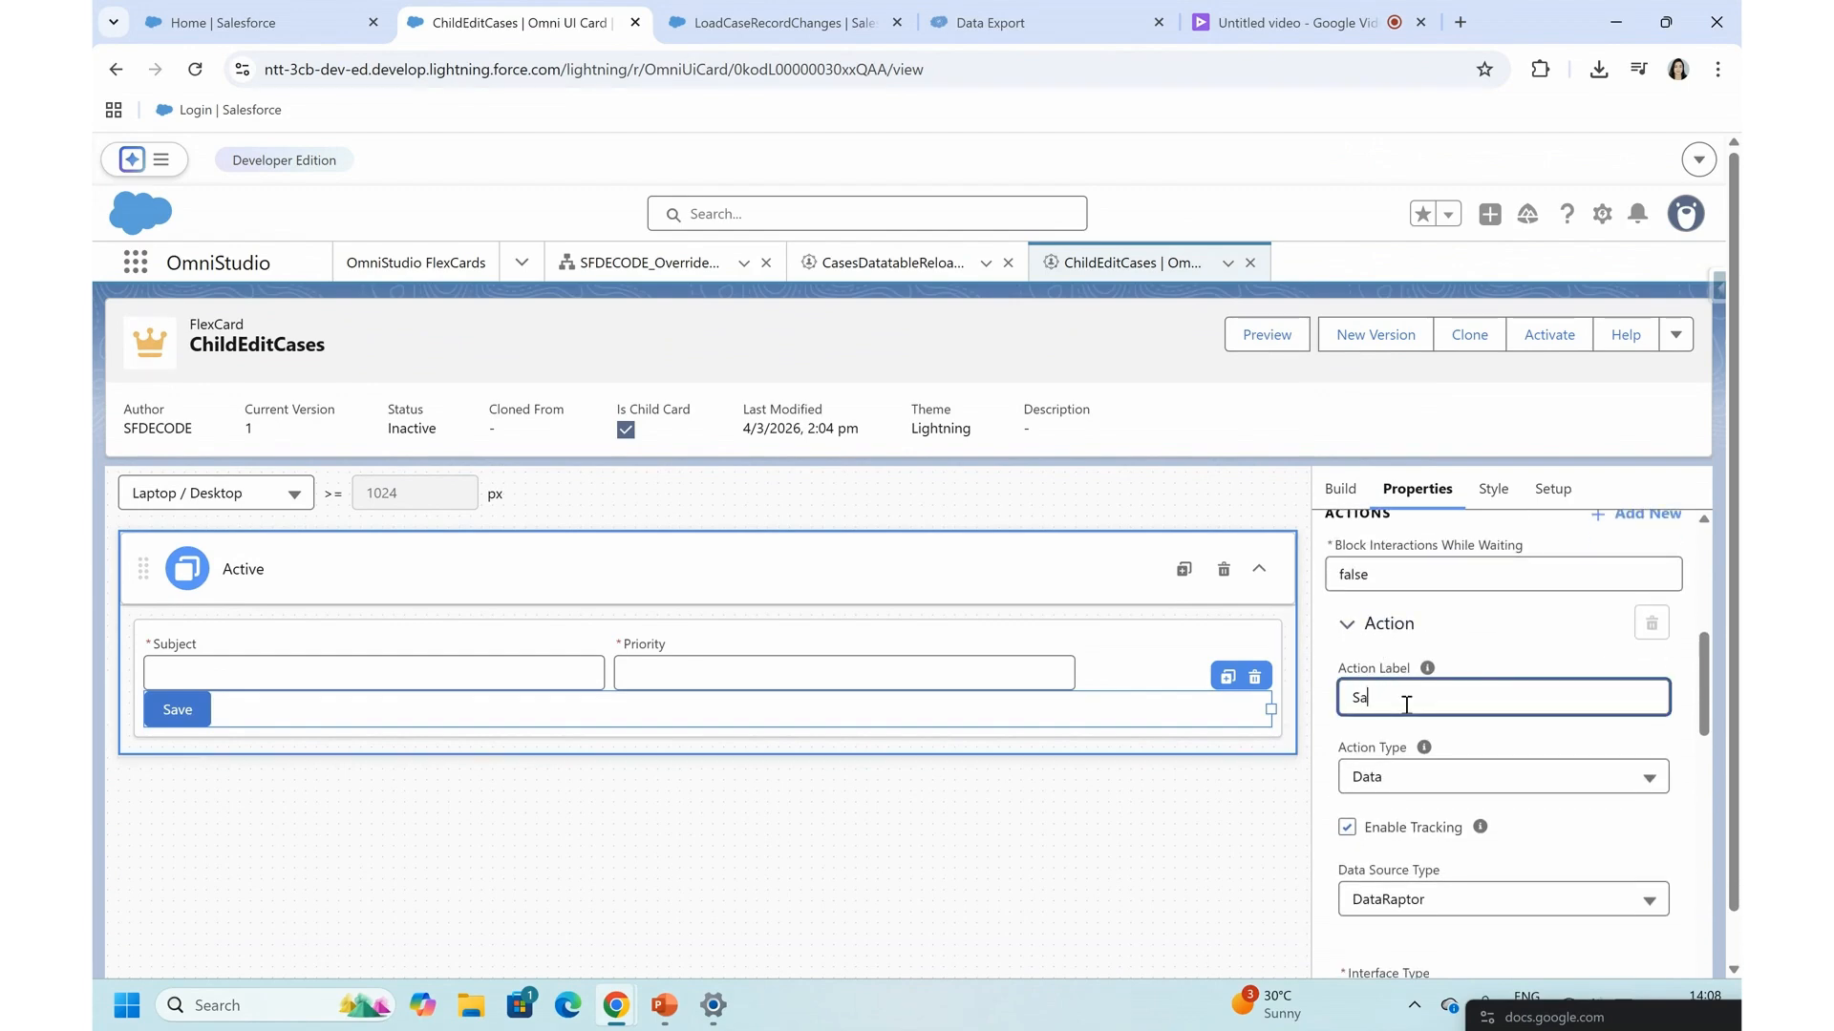
{"action": "type", "text": "veToDatabase"}
{"action": "left_click", "coordinate": [1348, 624]}
- Add a second action to the Save button and set its action type to Event
{"action": "scroll", "coordinate": [1446, 813], "scroll_direction": "down", "scroll_amount": 1}
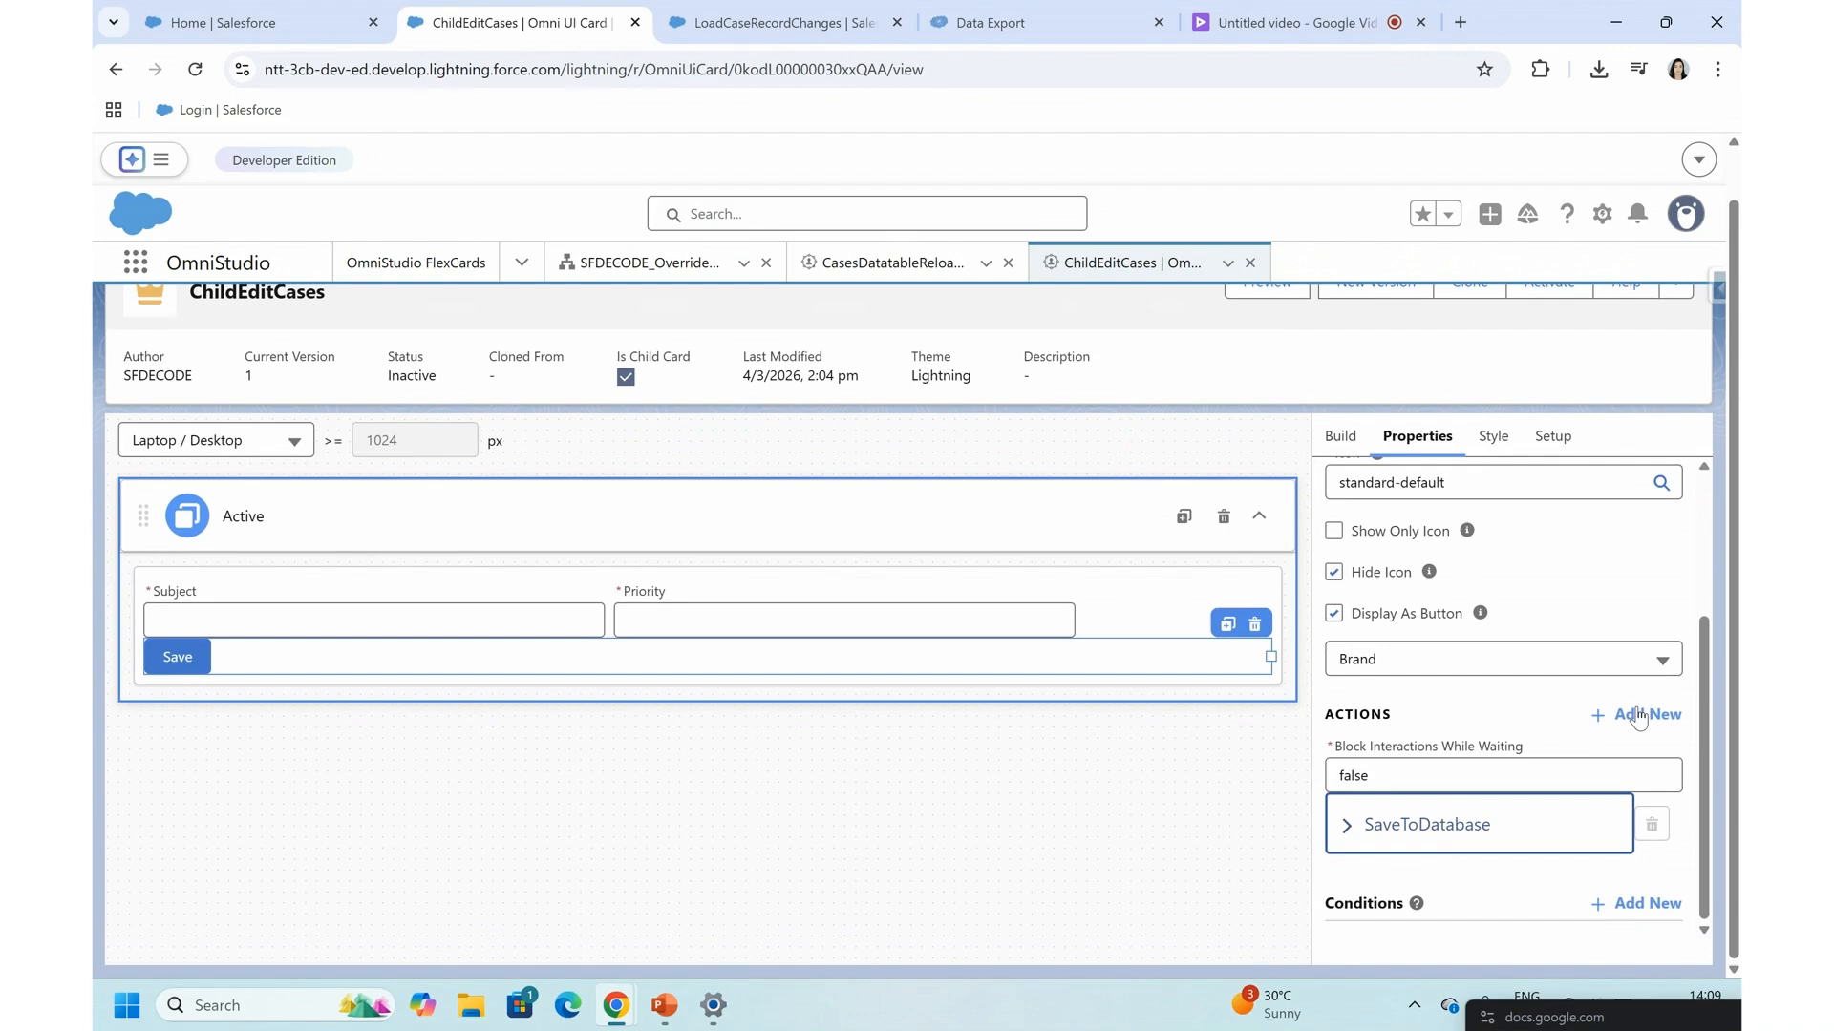
{"action": "left_click", "coordinate": [1623, 726]}
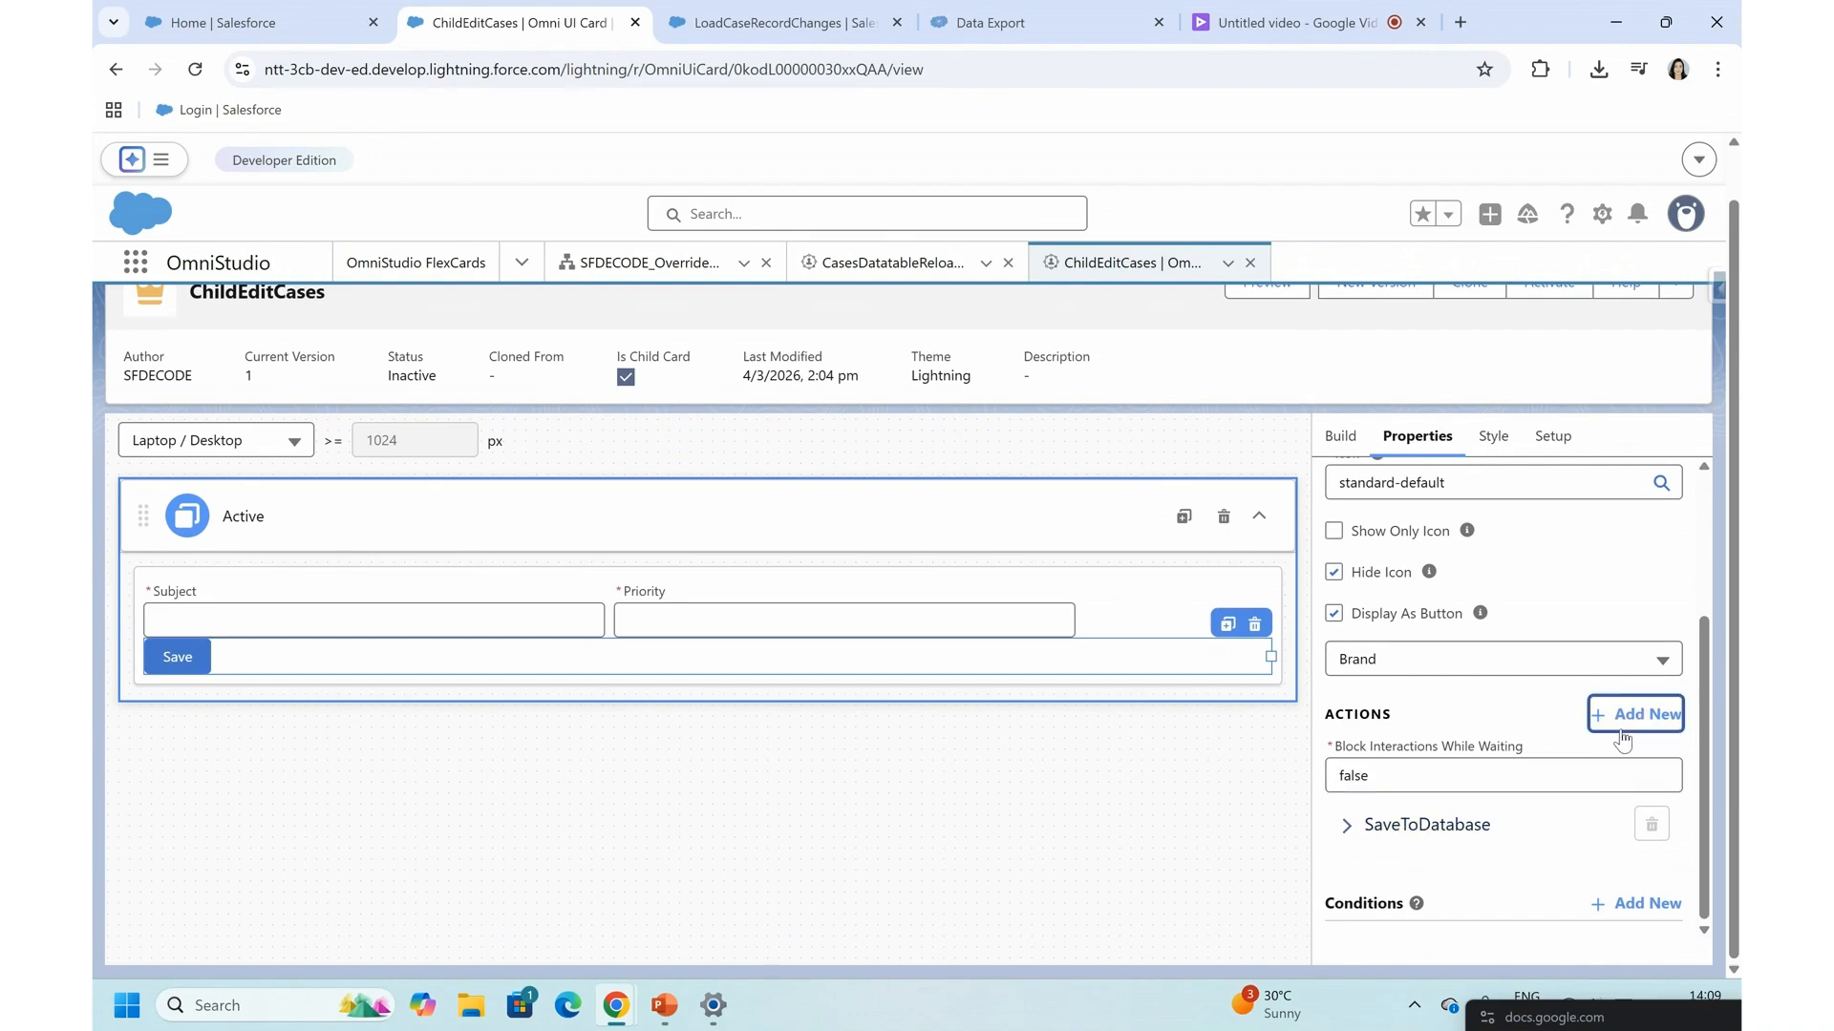
{"action": "scroll", "coordinate": [1482, 789], "scroll_direction": "down", "scroll_amount": 3}
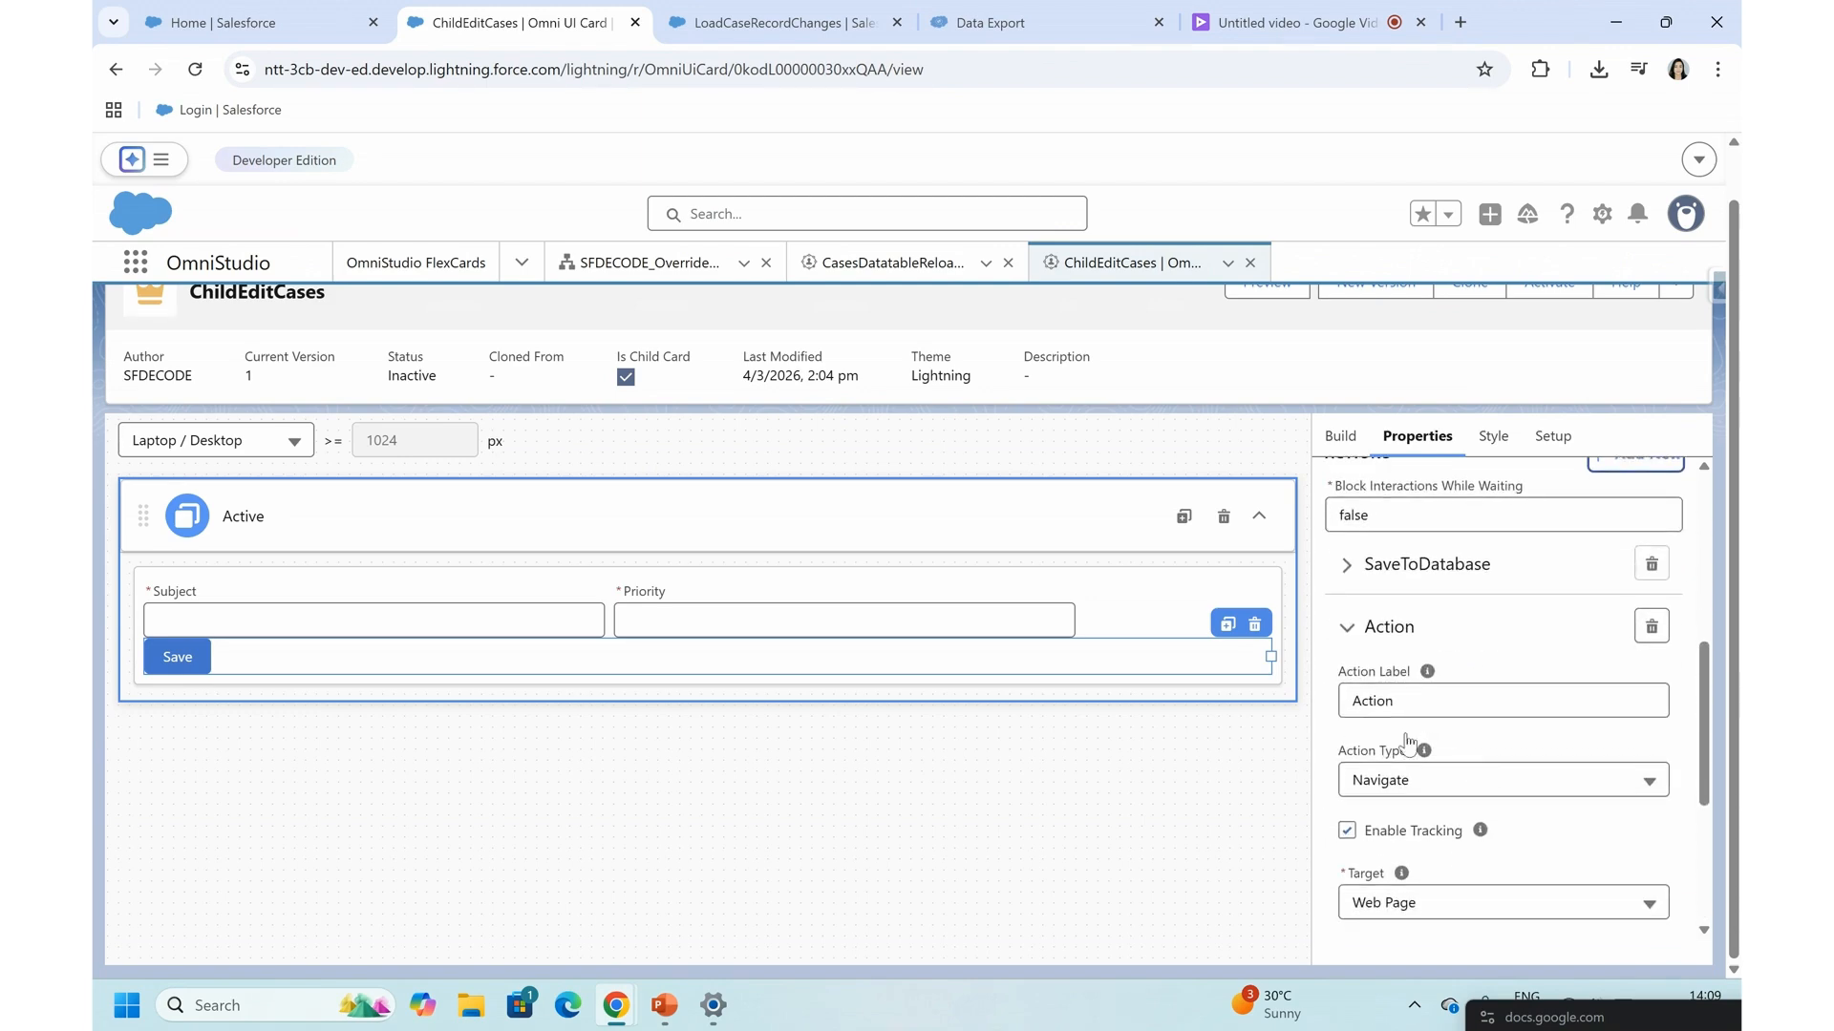
{"action": "left_click", "coordinate": [1372, 790]}
{"action": "left_click", "coordinate": [1380, 912]}
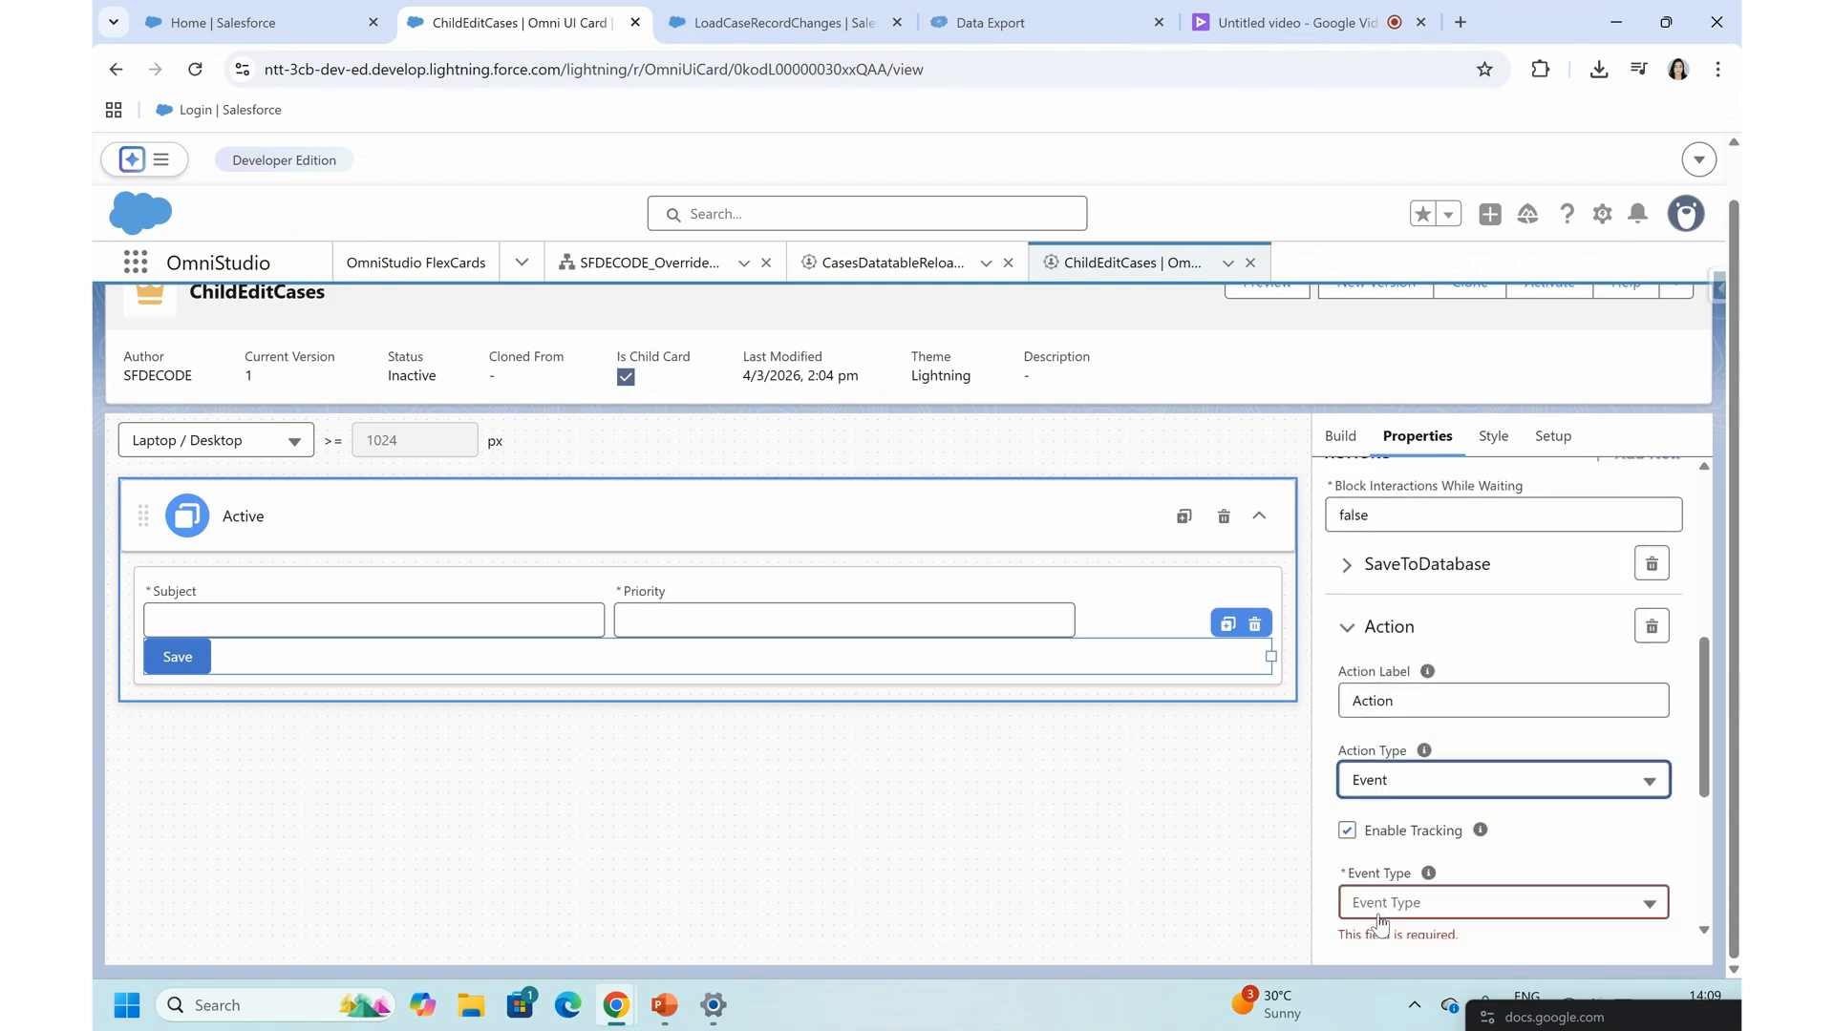
- Configure the event action as a Custom event named reloadParent with Composed and Bubbles enabled
{"action": "scroll", "coordinate": [1404, 888], "scroll_direction": "down", "scroll_amount": 3}
{"action": "left_click", "coordinate": [1396, 649]}
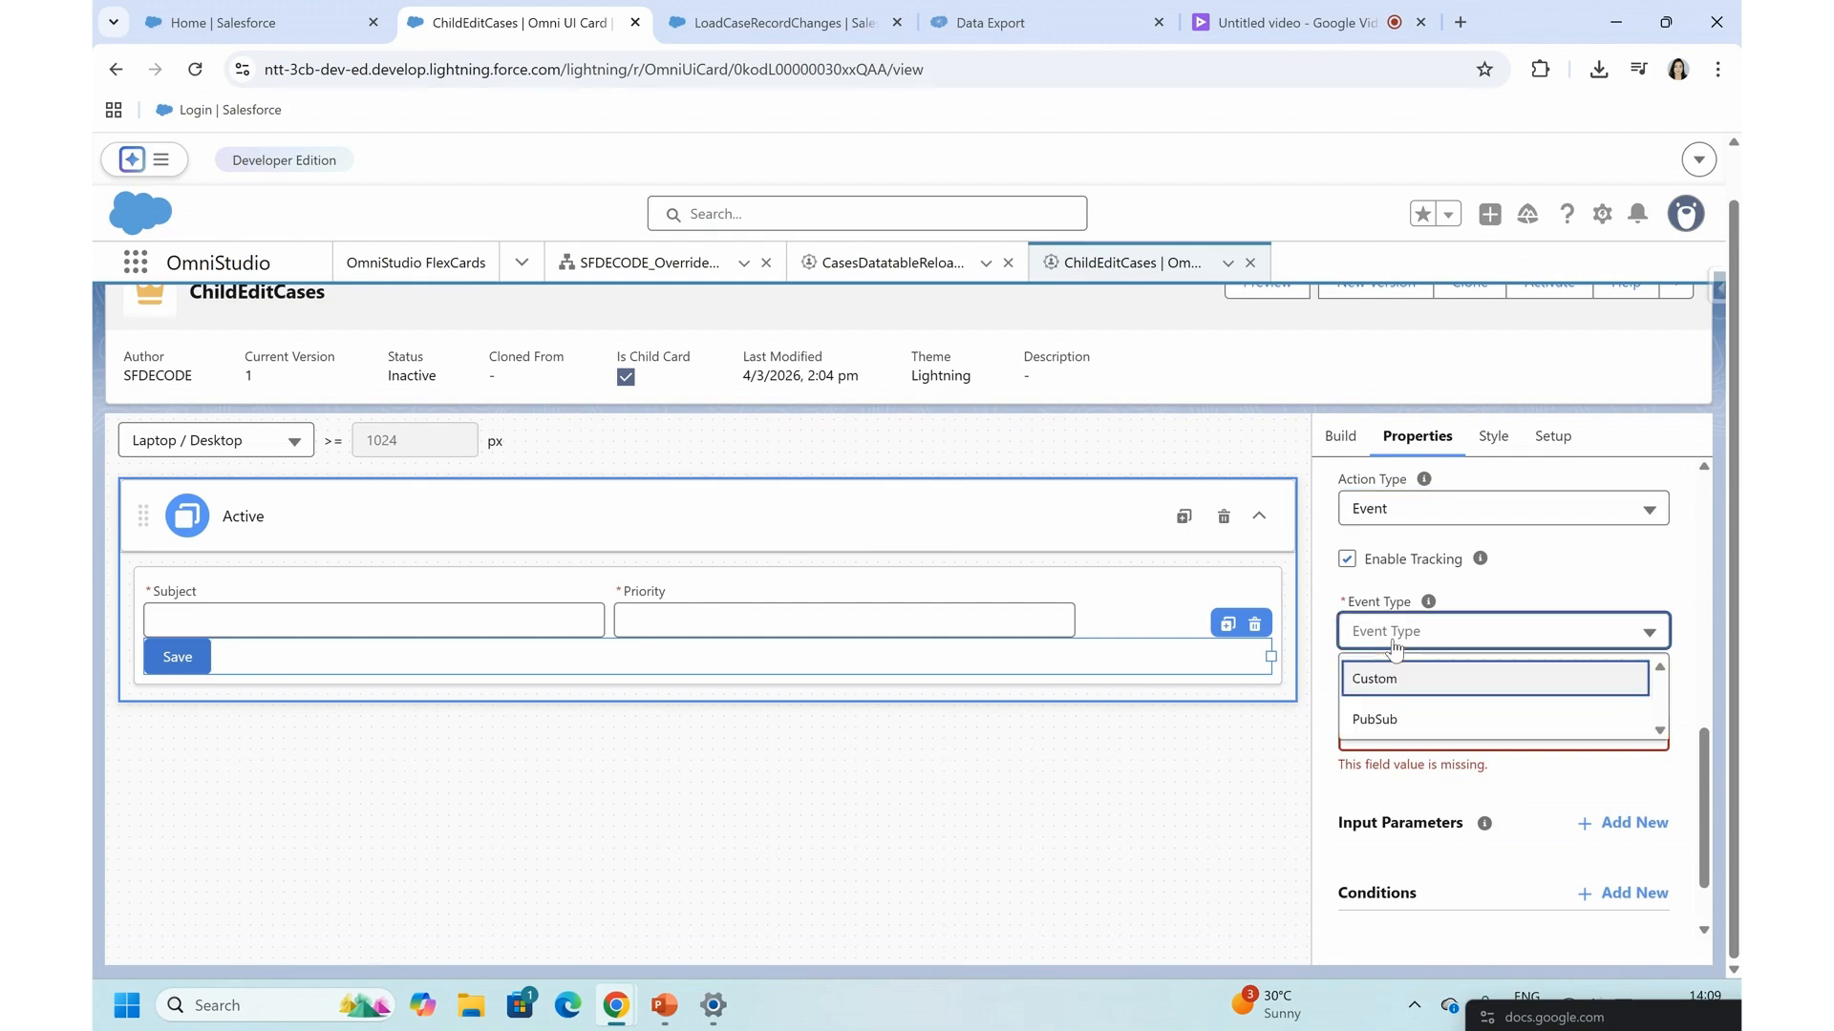
{"action": "left_click", "coordinate": [1380, 676]}
{"action": "left_click", "coordinate": [1401, 714]}
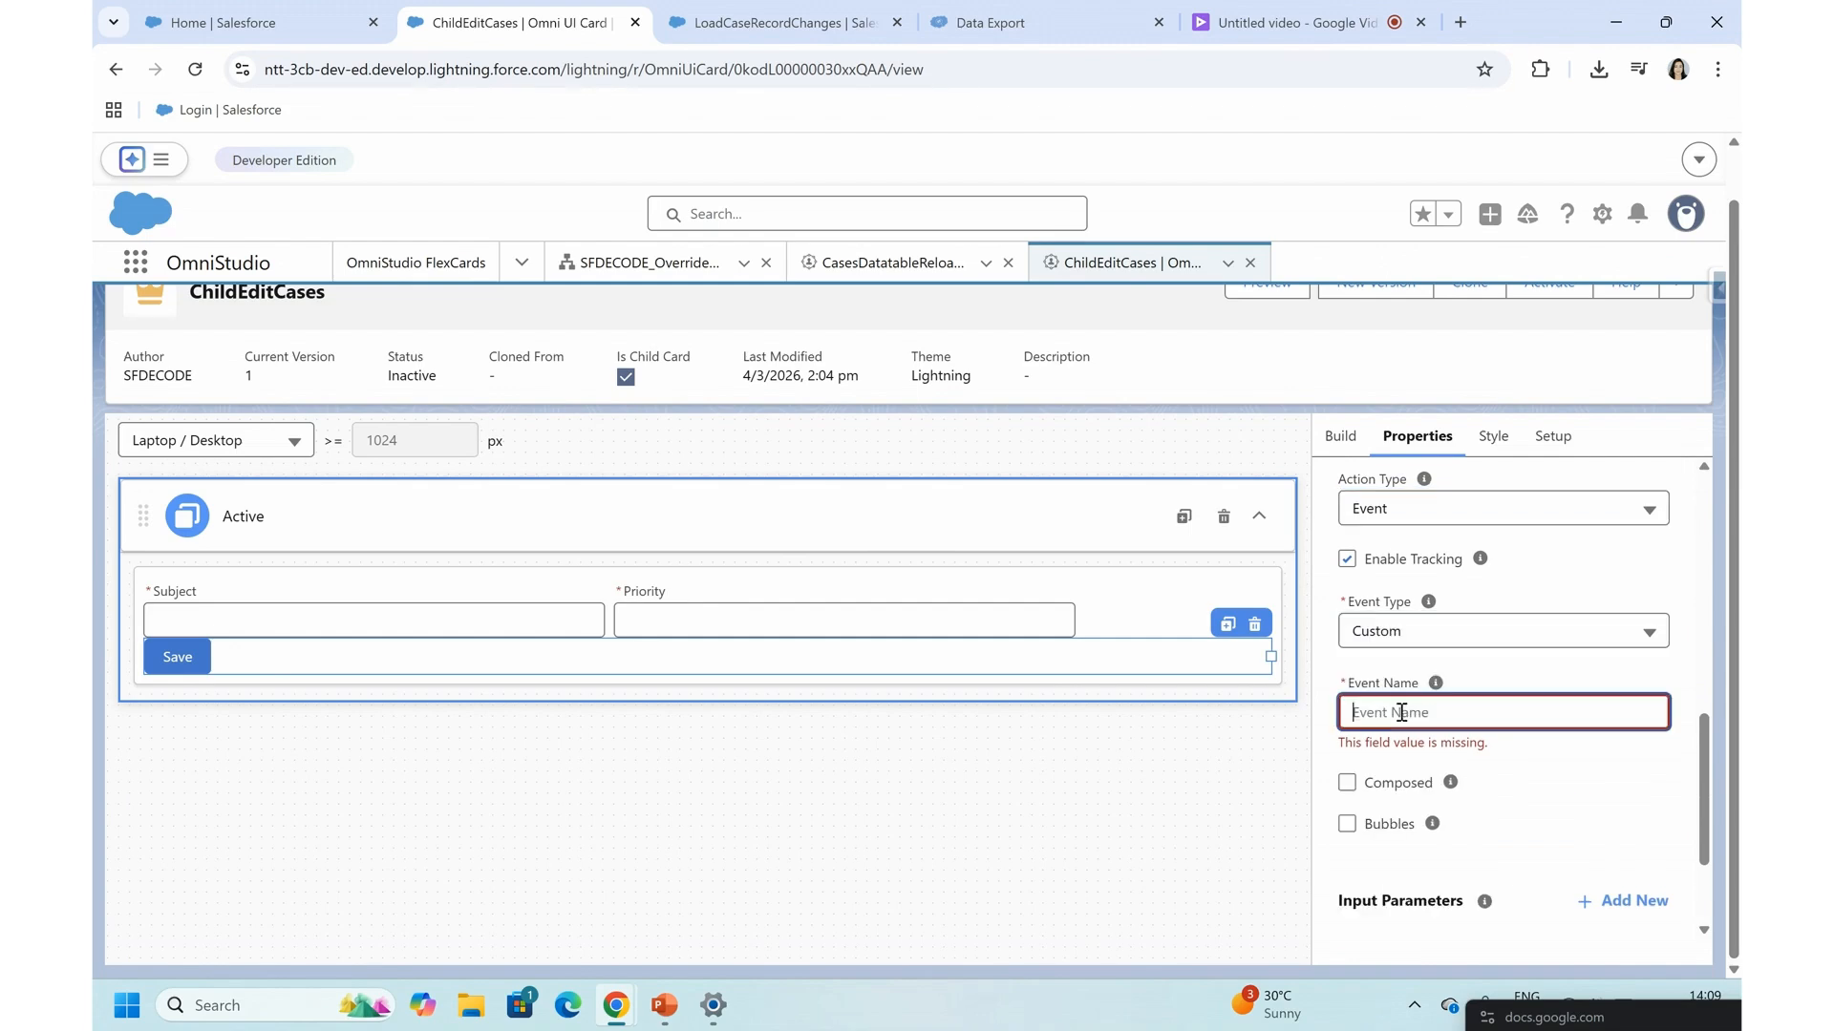
{"action": "type", "text": "reloadParent"}
{"action": "double_click", "coordinate": [1377, 711]}
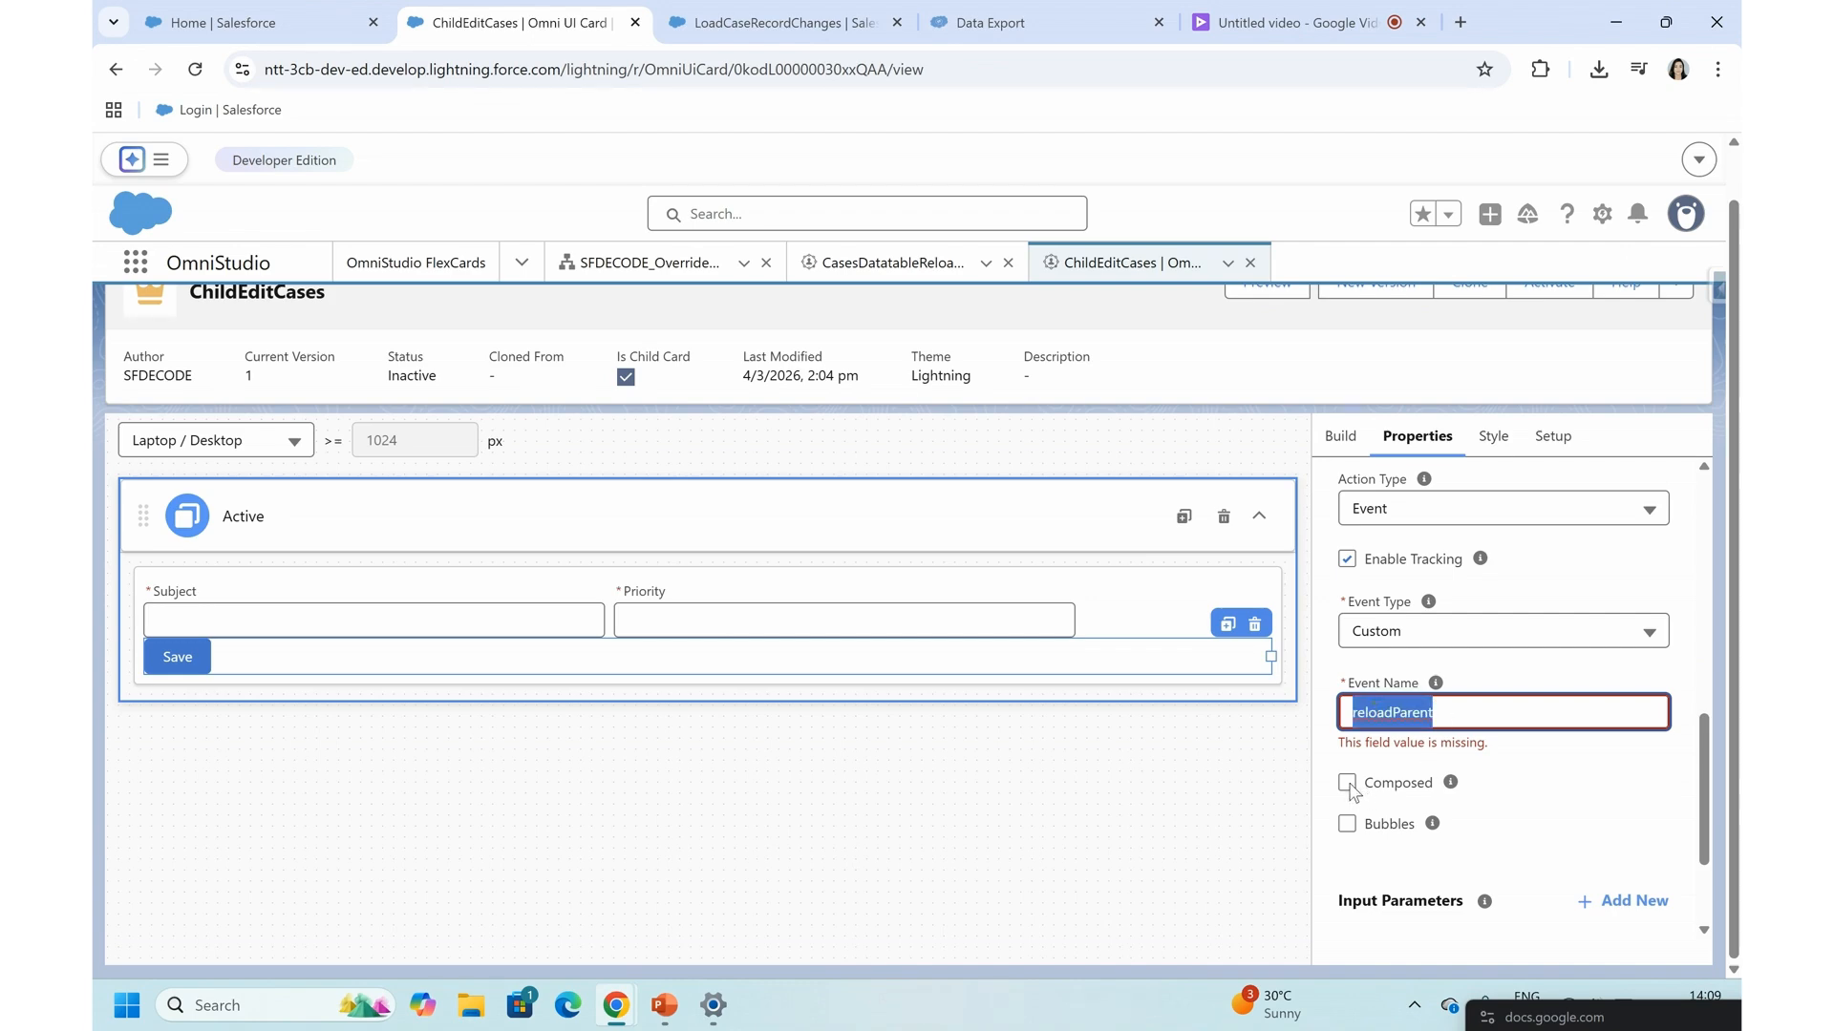
{"action": "left_click", "coordinate": [1356, 838]}
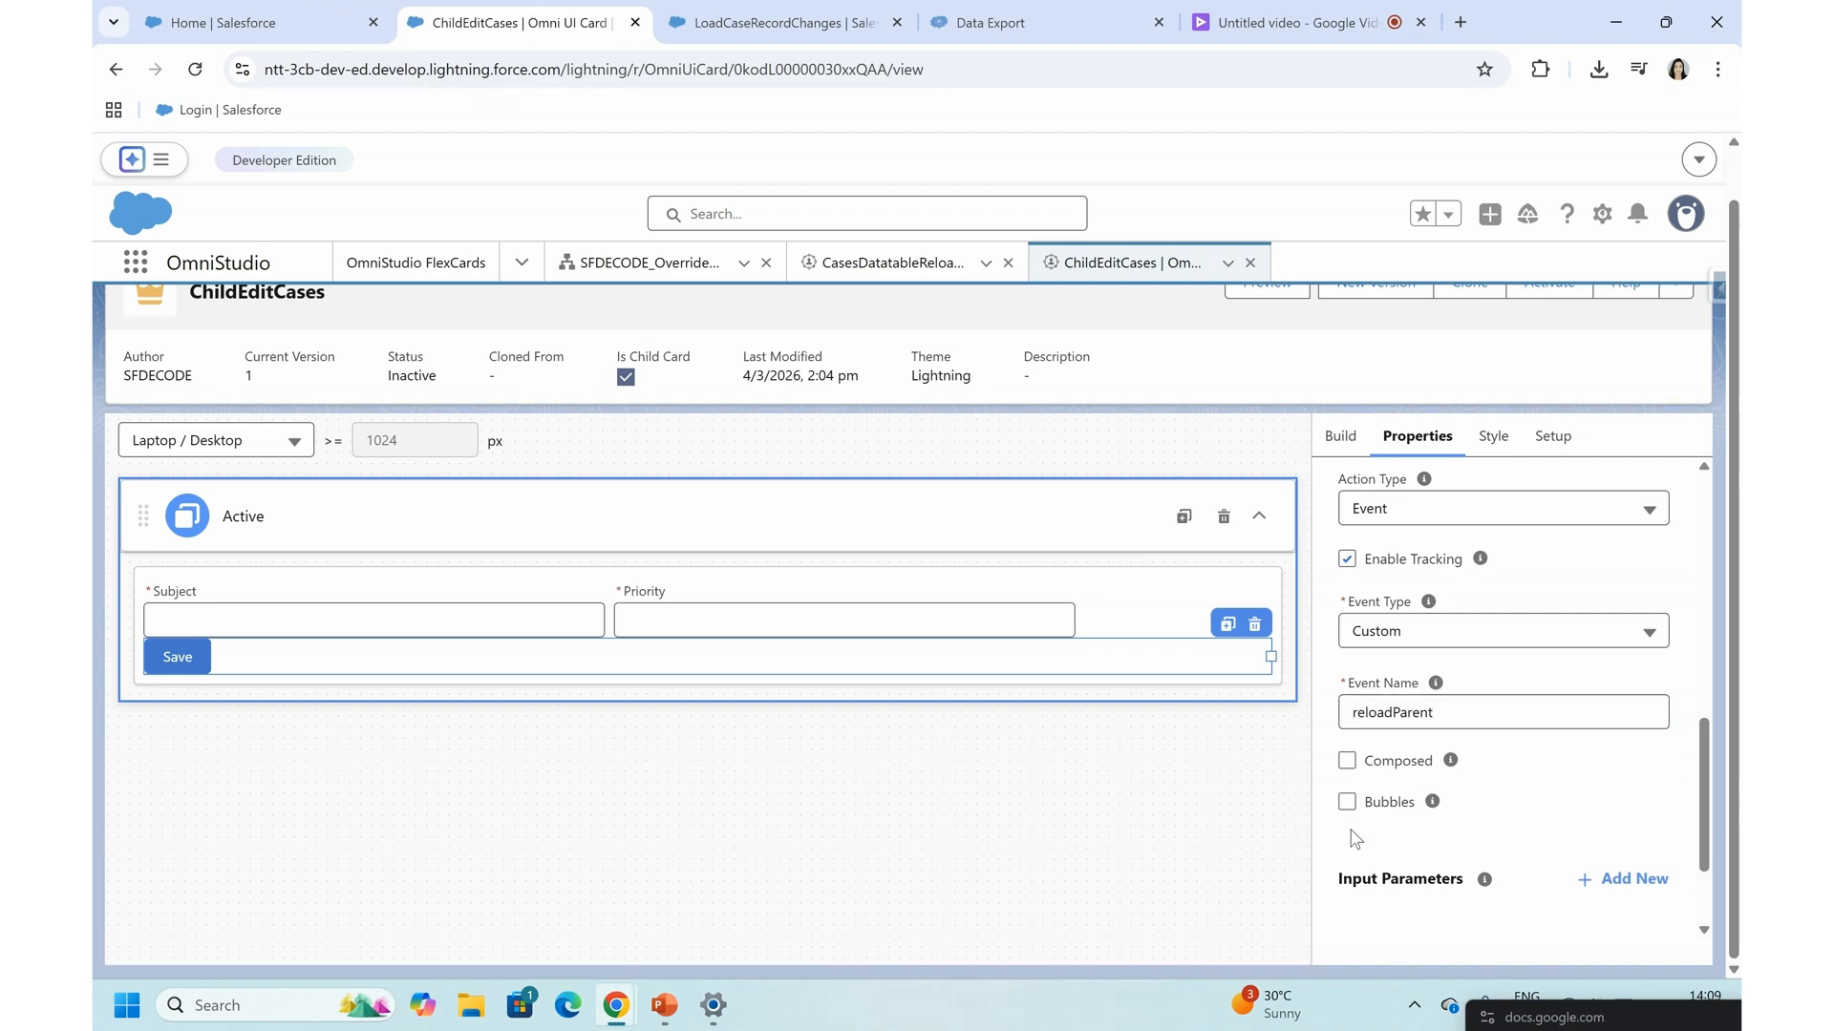
{"action": "left_click", "coordinate": [1348, 761]}
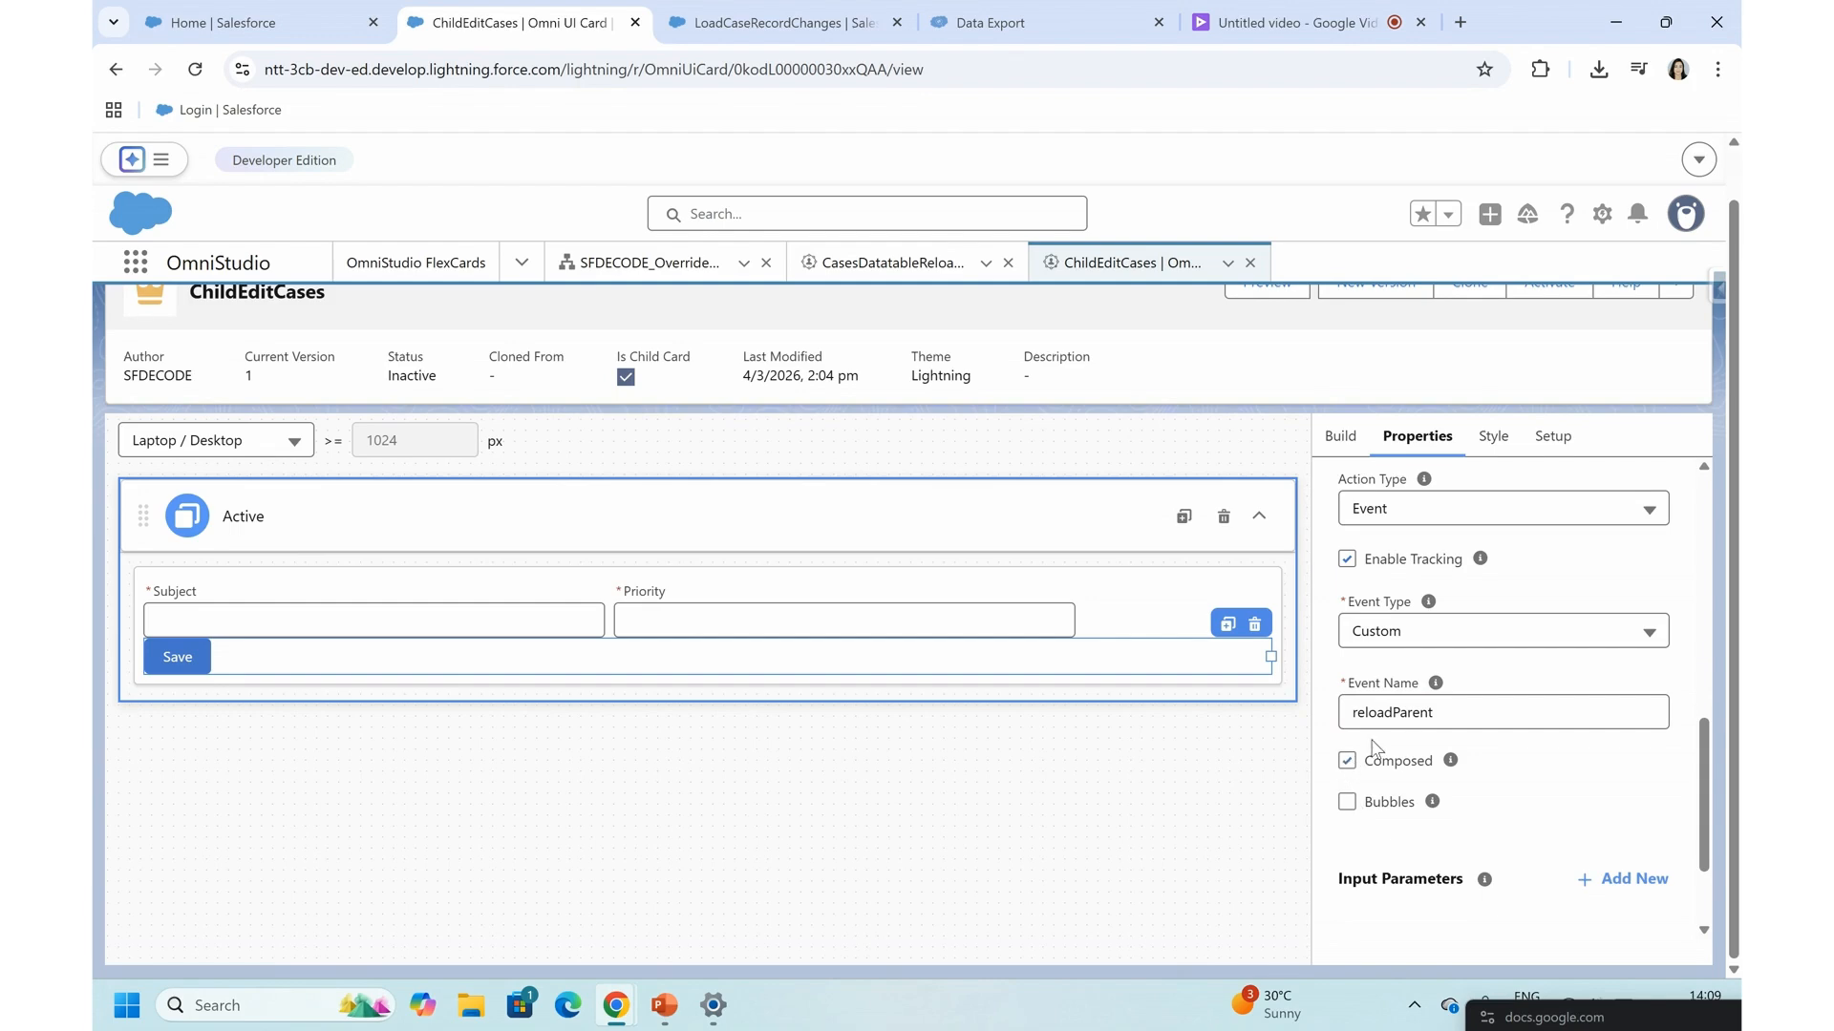
{"action": "left_click", "coordinate": [1347, 802]}
- Activate the ChildEditCases card and close the activation dialog without changing the publish options
{"action": "scroll", "coordinate": [1499, 794], "scroll_direction": "down", "scroll_amount": 3}
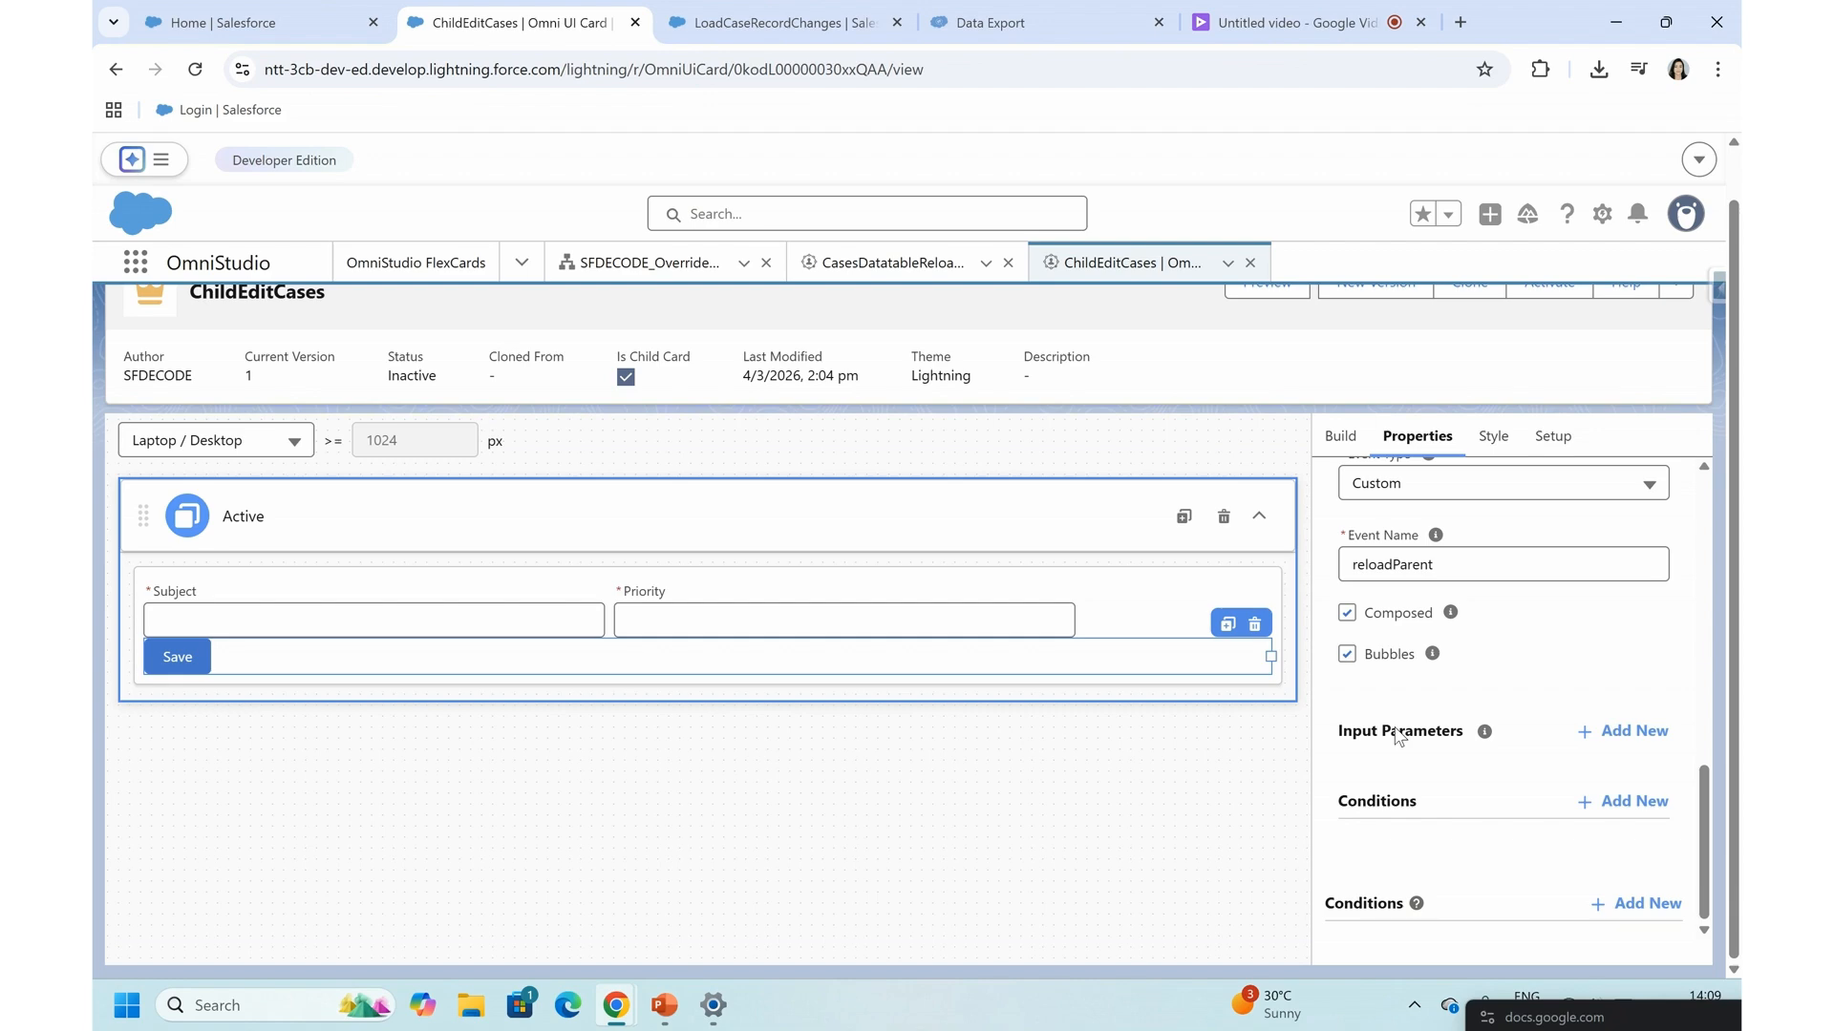
{"action": "scroll", "coordinate": [1396, 735], "scroll_direction": "up", "scroll_amount": 8}
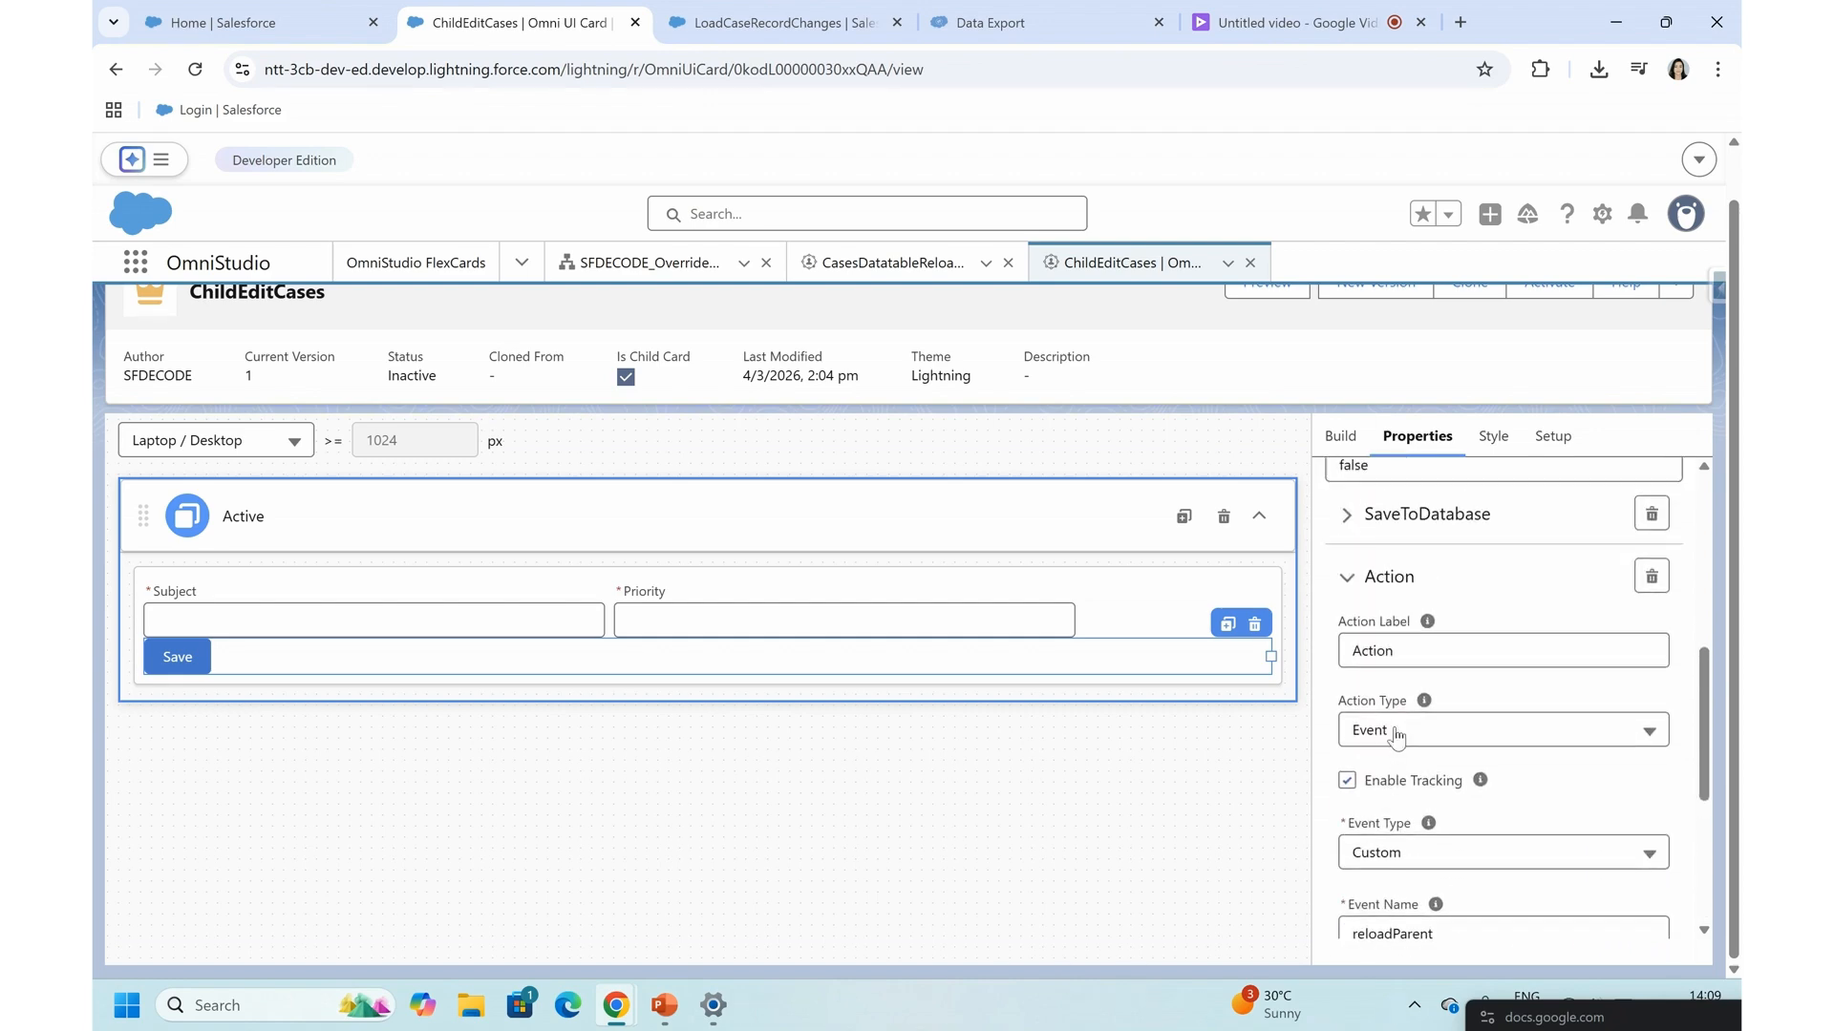
{"action": "scroll", "coordinate": [1396, 735], "scroll_direction": "up", "scroll_amount": 5}
{"action": "left_click", "coordinate": [1566, 339]}
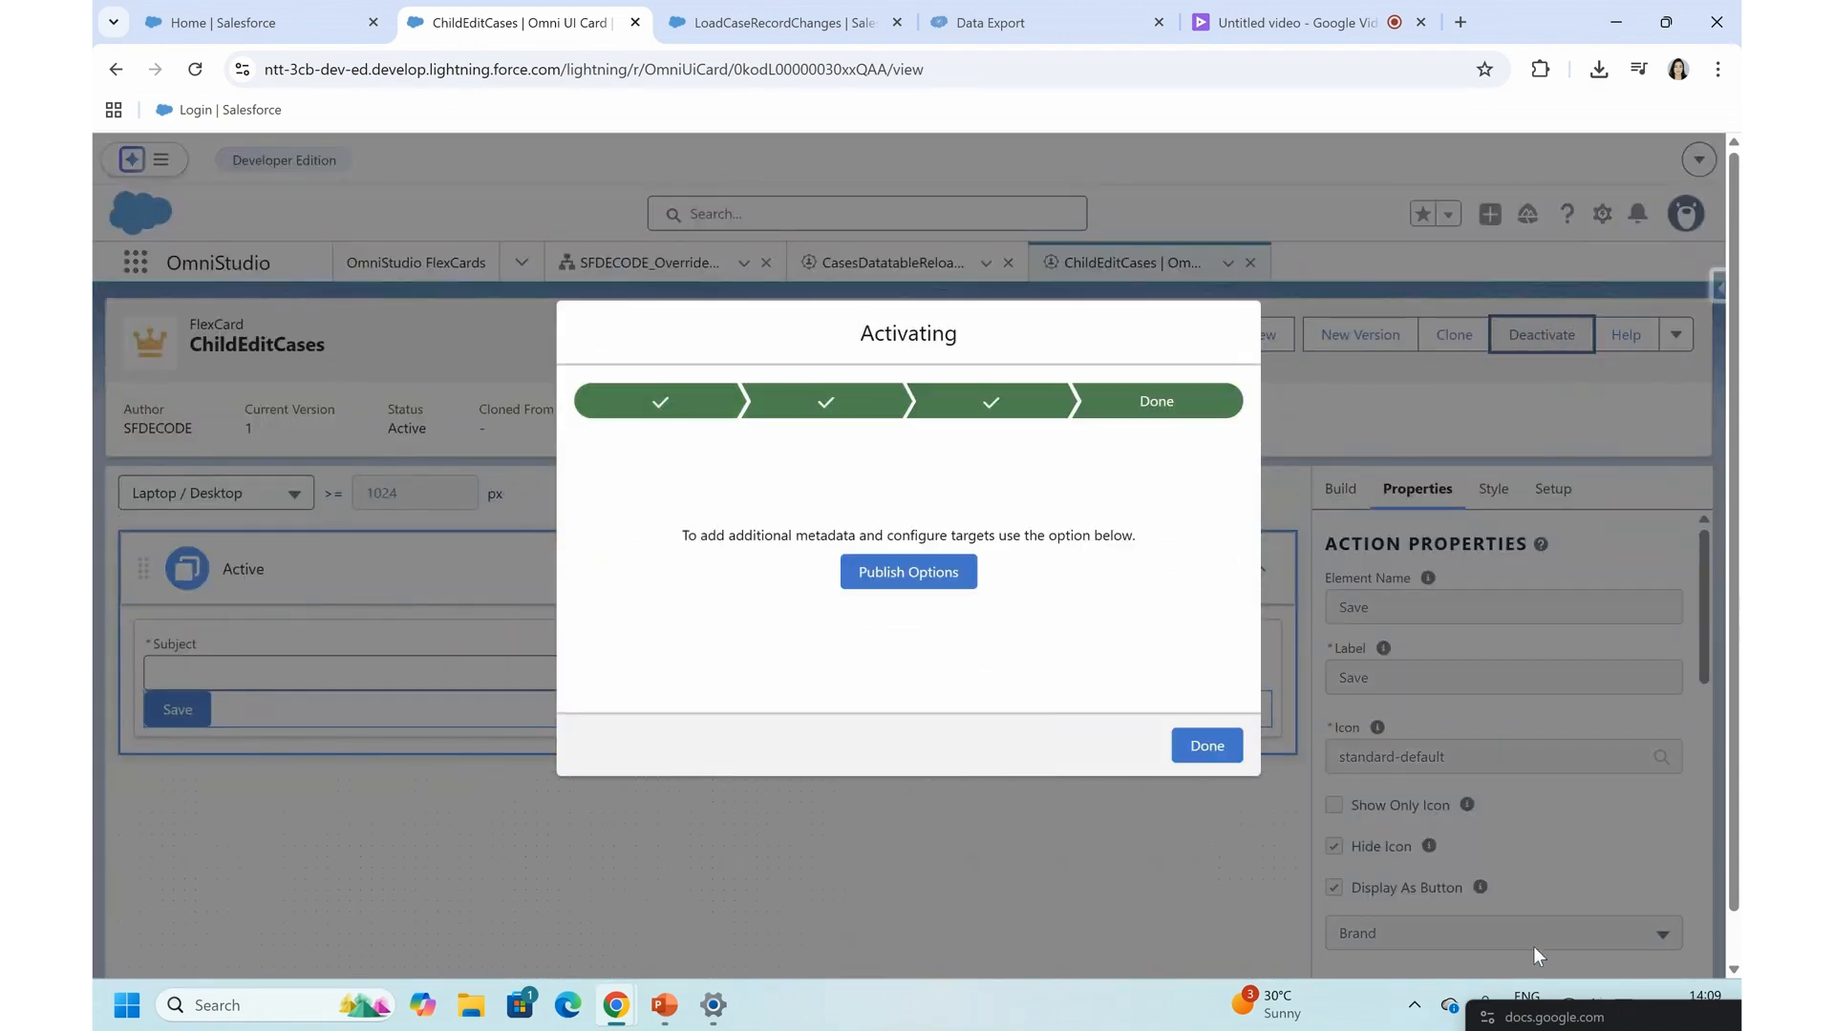
{"action": "mouse_move", "coordinate": [1536, 1028]}
{"action": "left_mouse_down"}
{"action": "mouse_move", "coordinate": [1553, 898]}
{"action": "mouse_move", "coordinate": [1548, 1027]}
{"action": "left_mouse_up"}
{"action": "left_click", "coordinate": [1192, 752]}
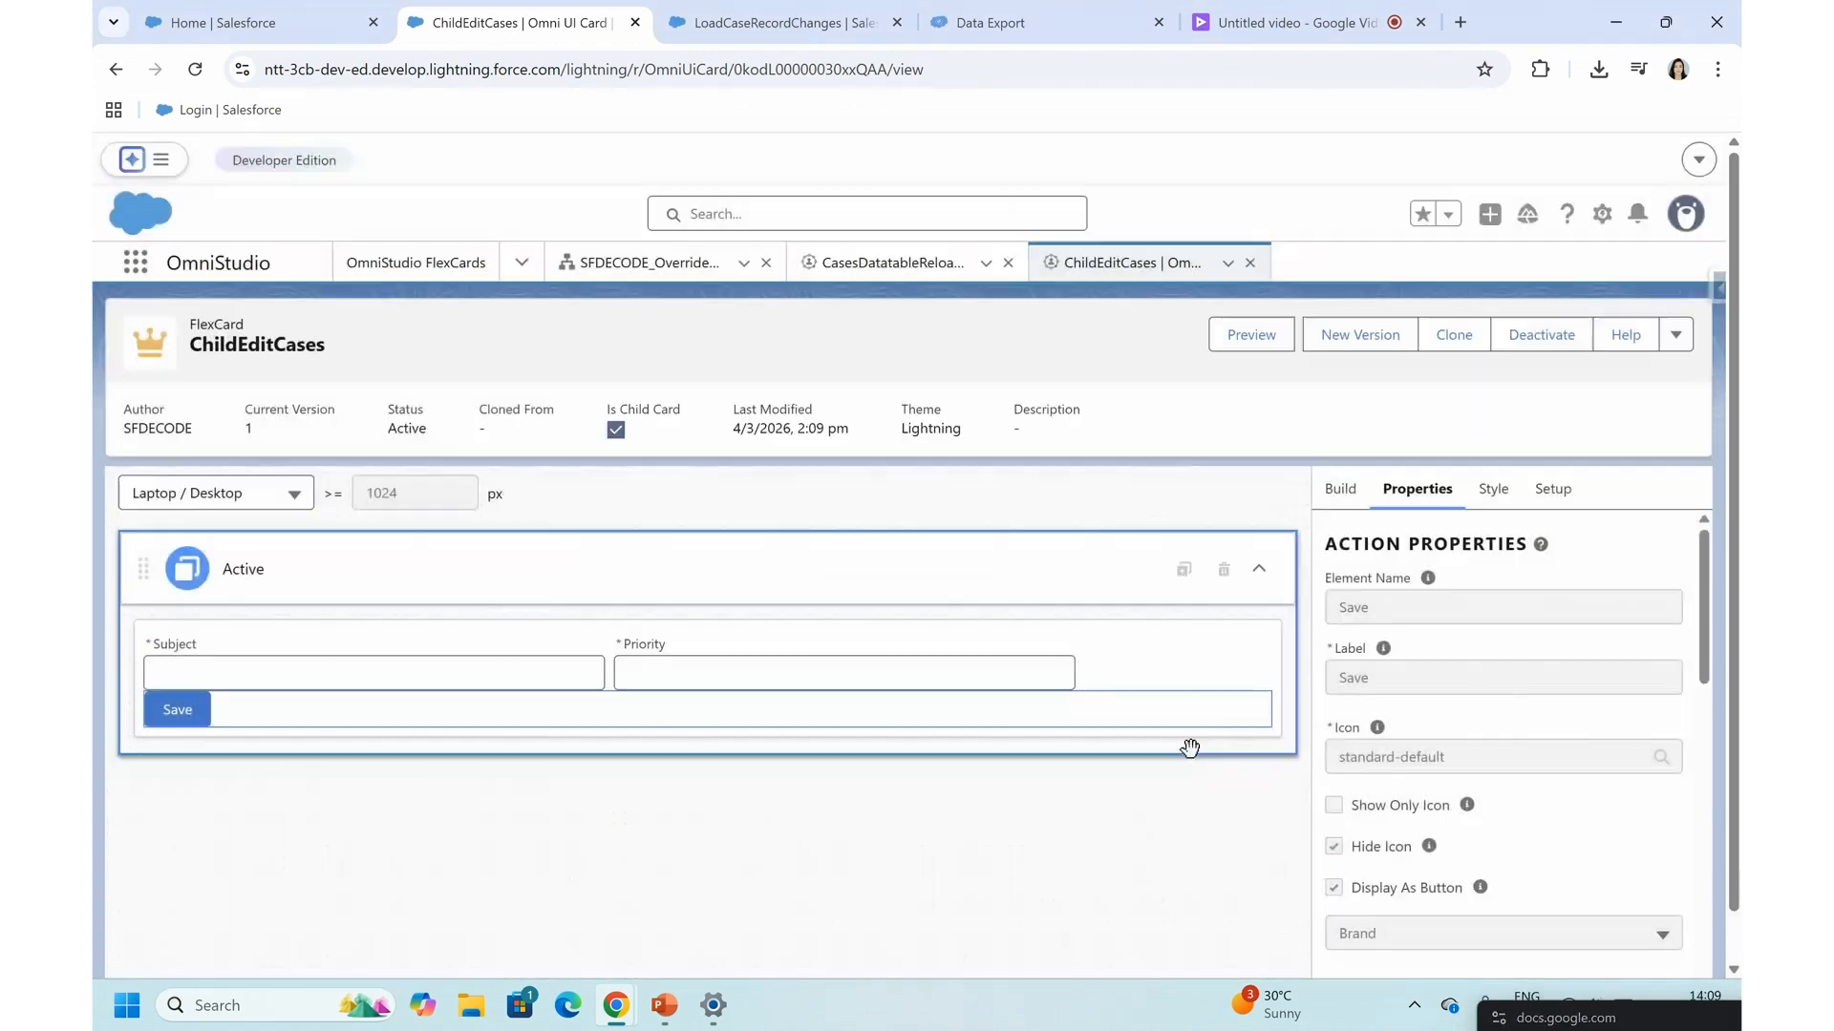
- Open the rowclick event listener of the CasesDatatableReload card and expand its SetValues action
{"action": "left_click", "coordinate": [797, 15]}
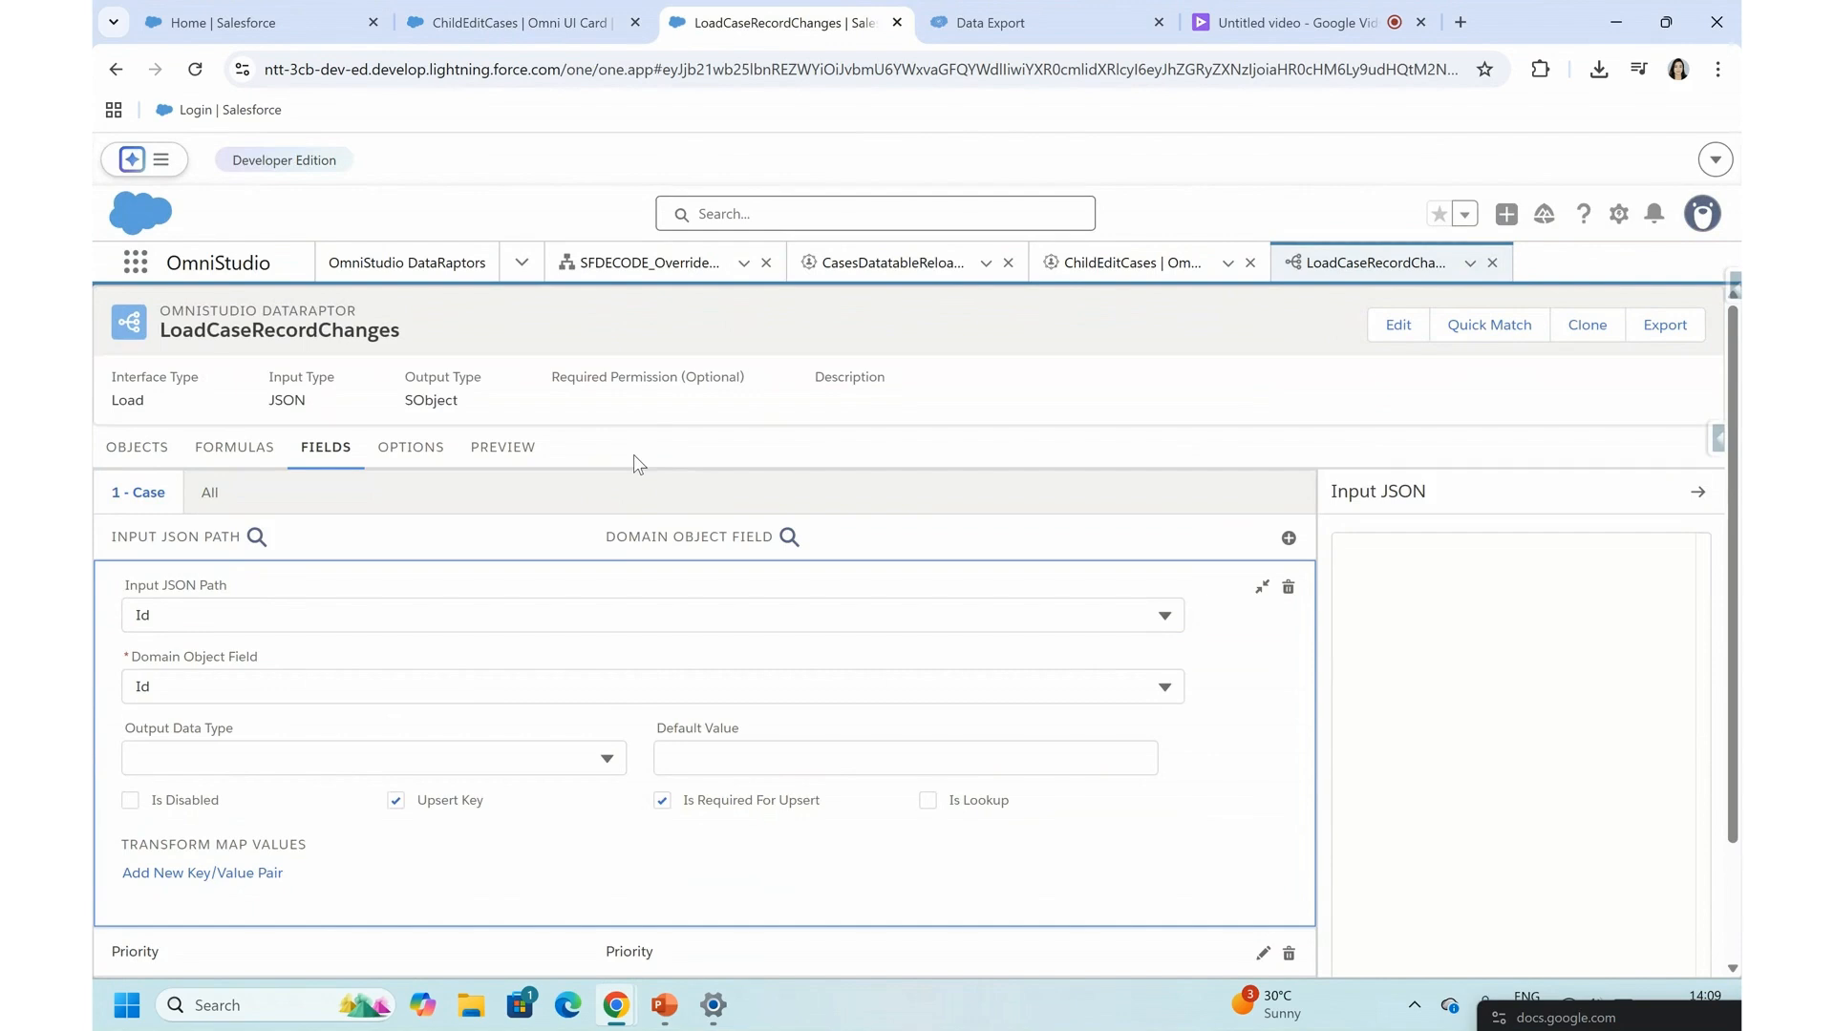
{"action": "left_click", "coordinate": [864, 282]}
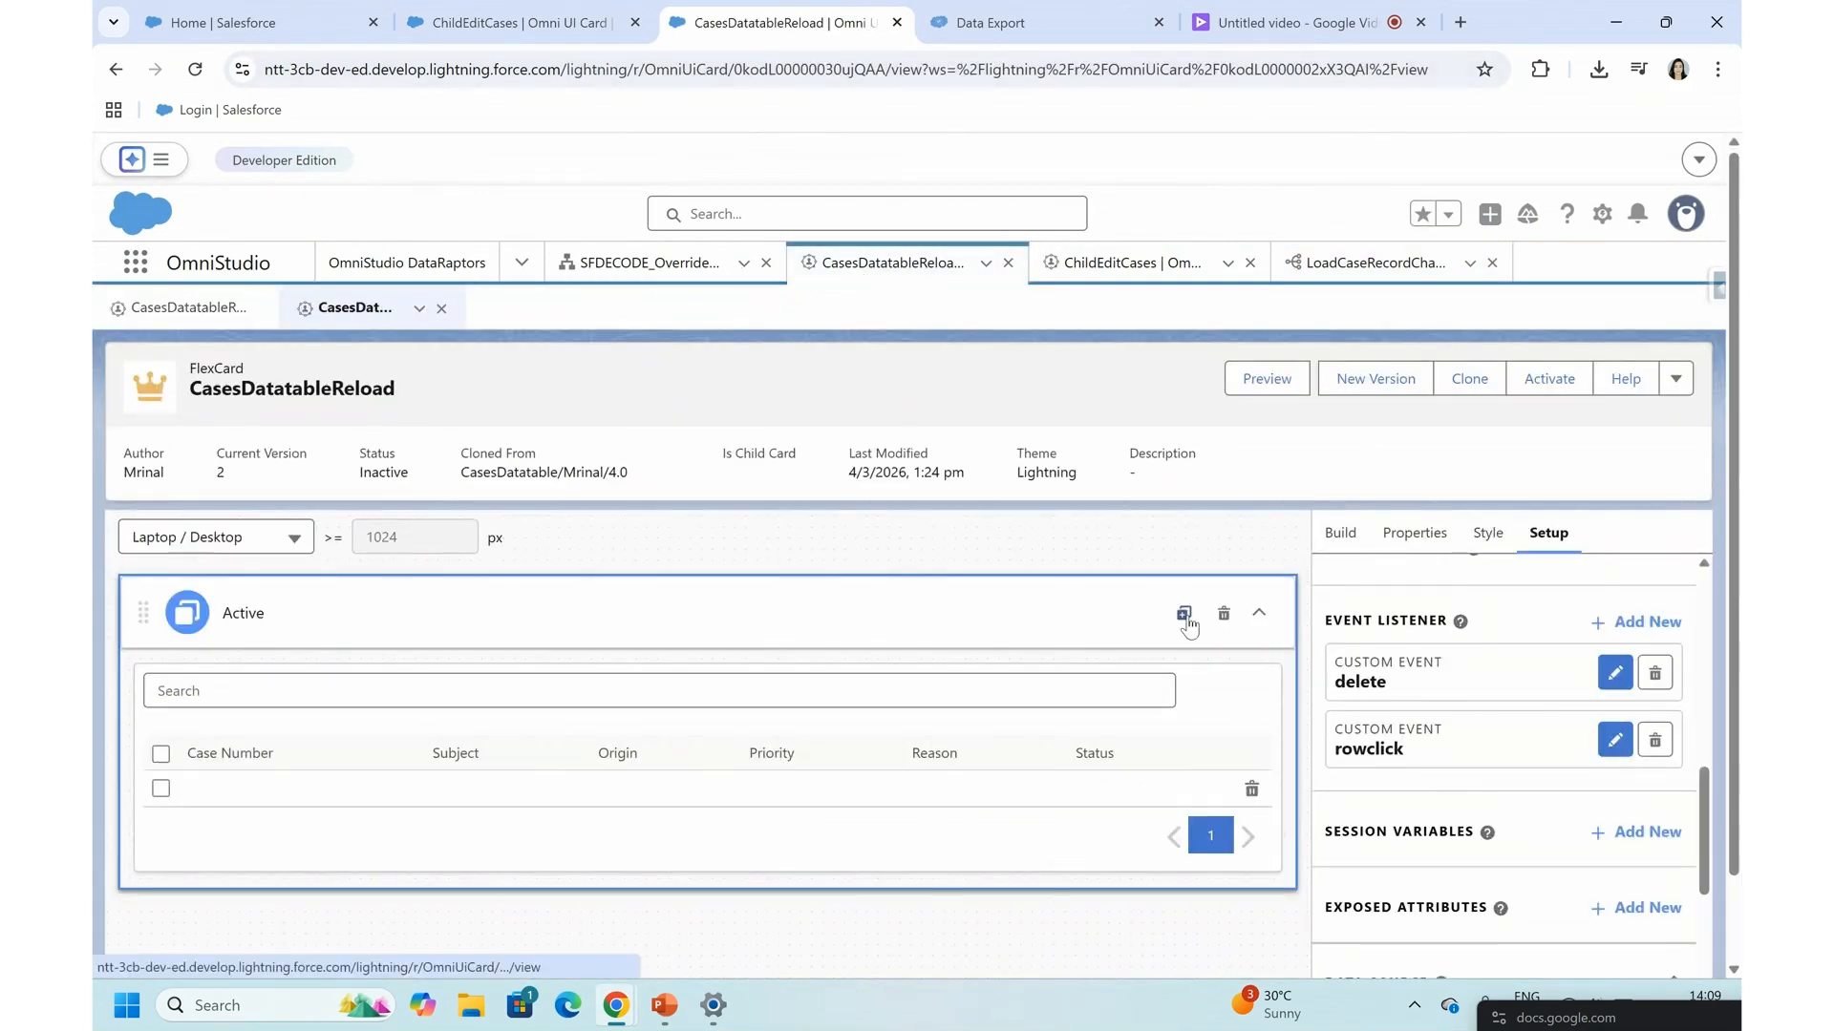
{"action": "scroll", "coordinate": [1187, 623], "scroll_direction": "down", "scroll_amount": 1}
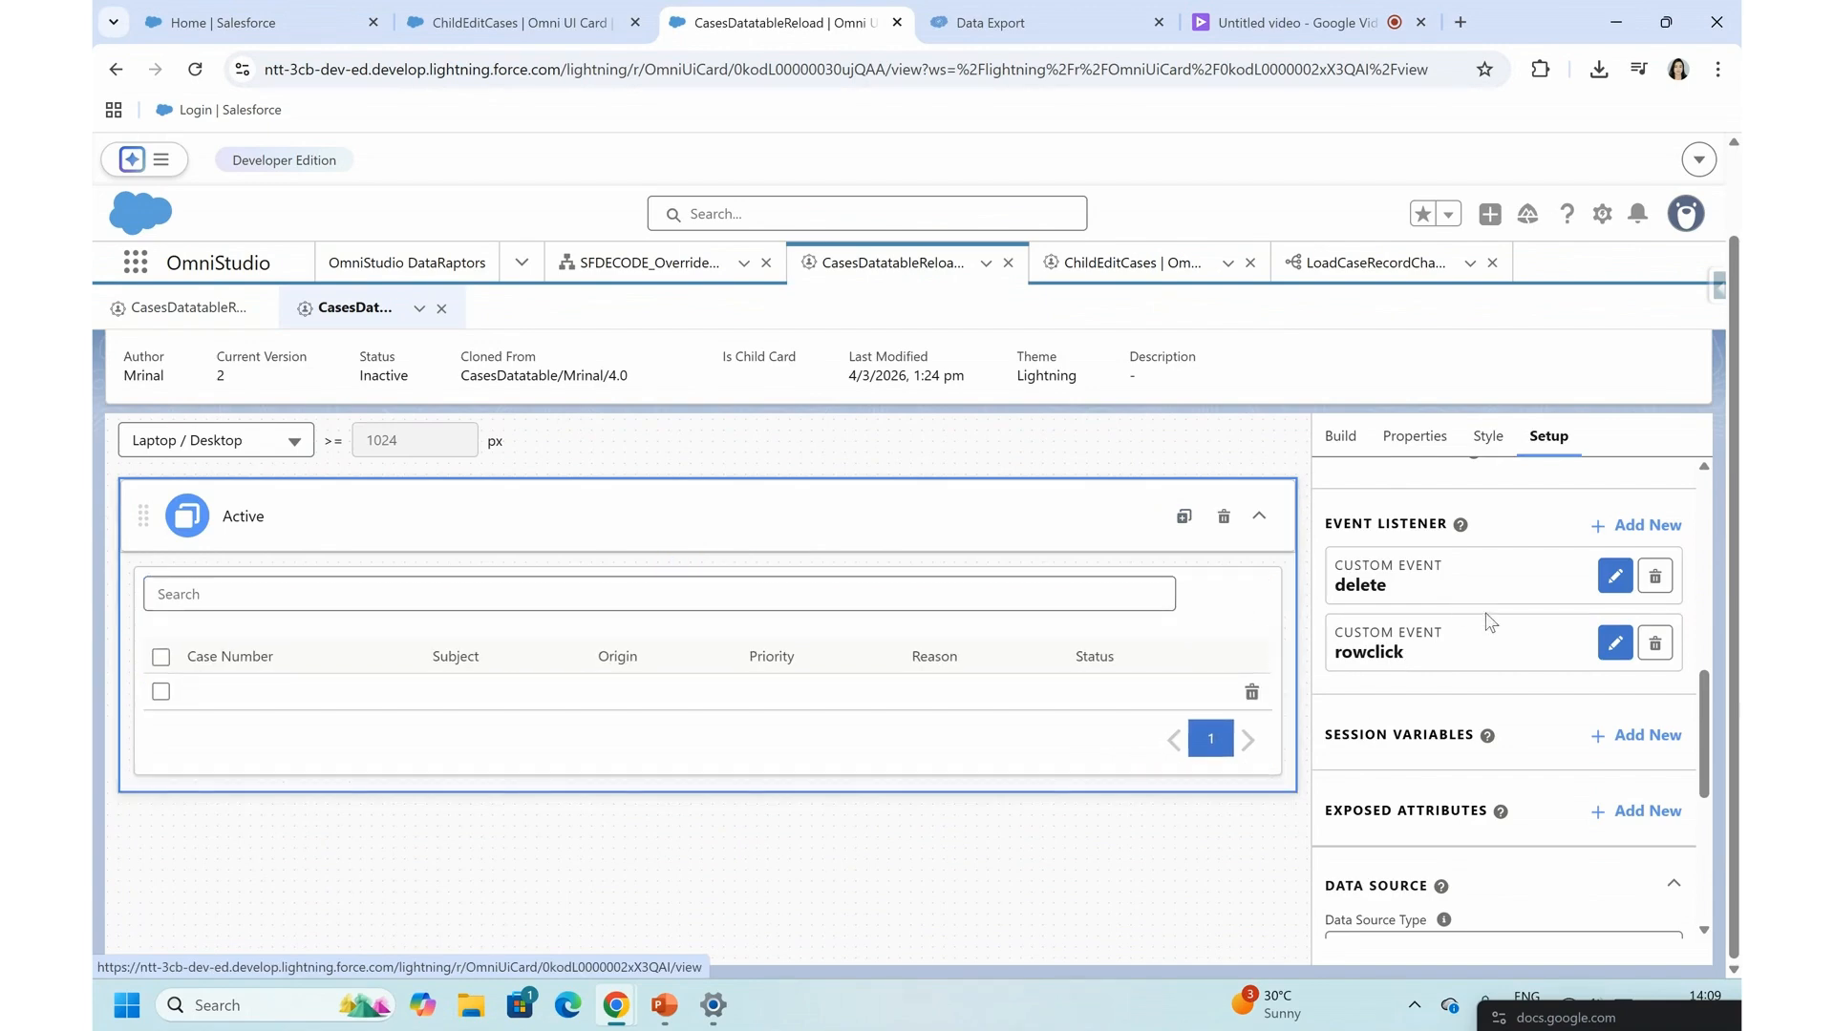
{"action": "left_click", "coordinate": [1614, 643]}
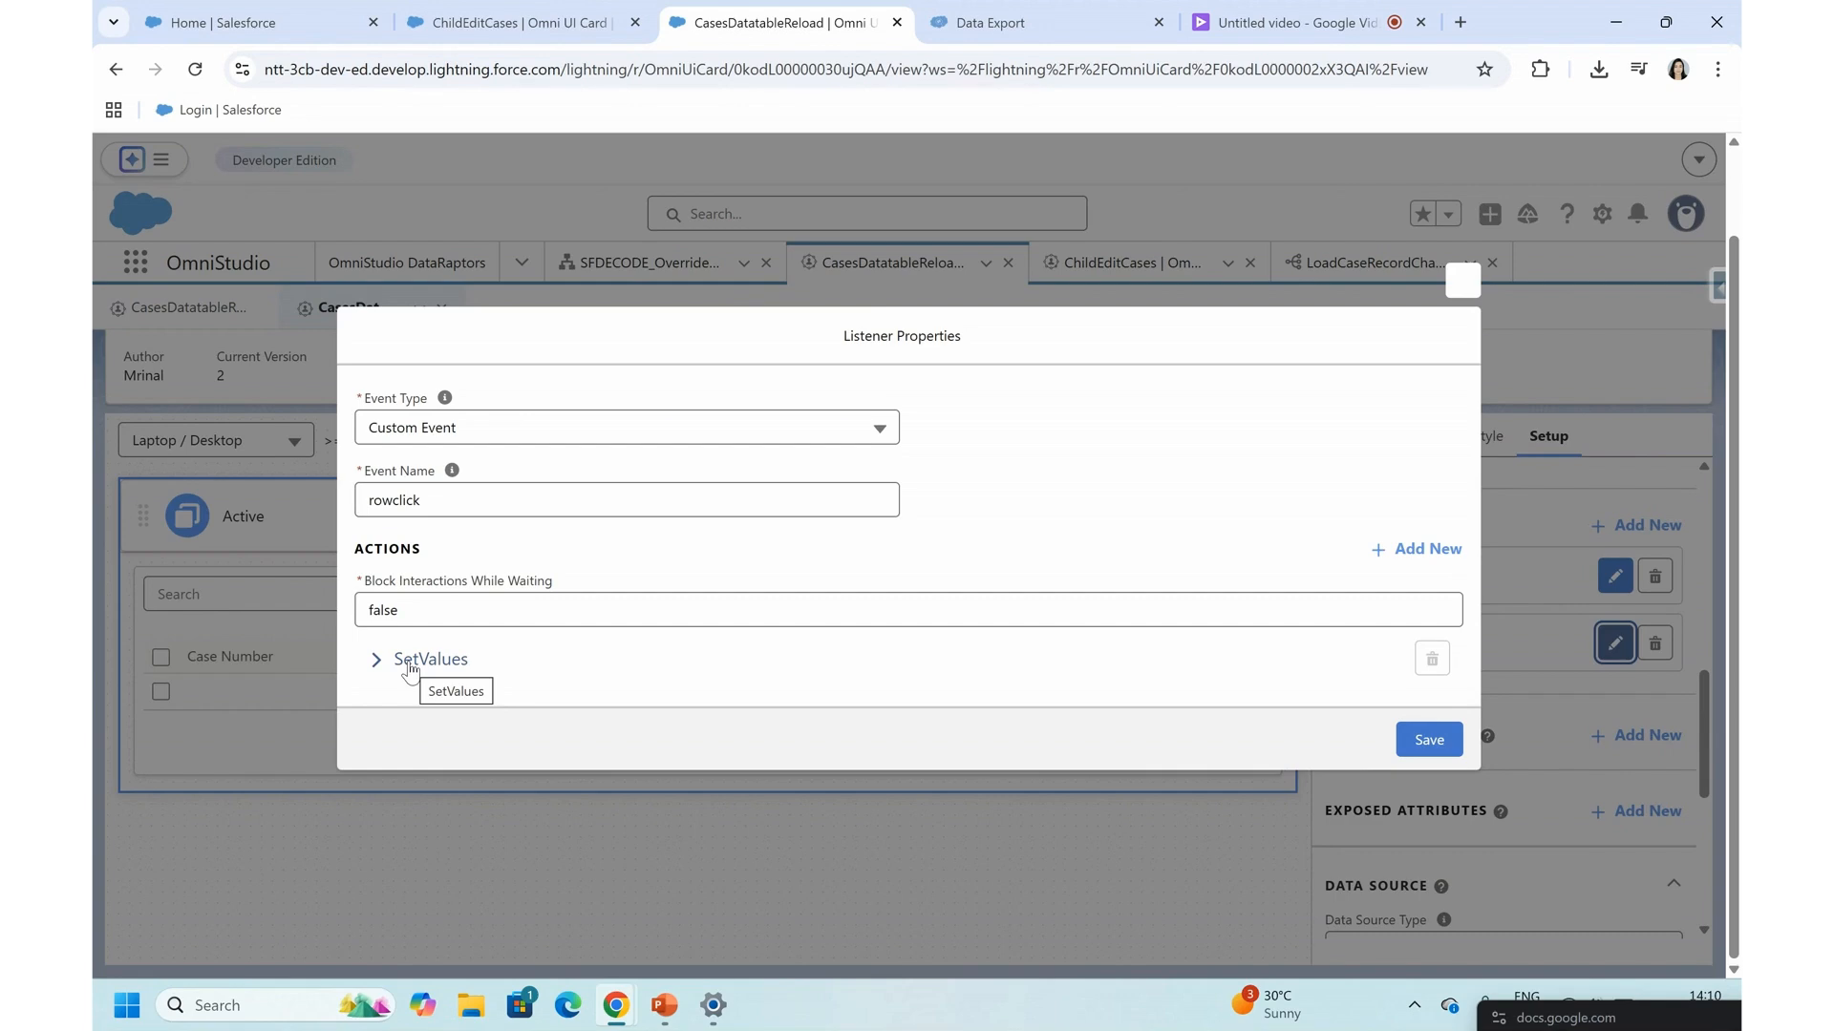
{"action": "left_click", "coordinate": [377, 659]}
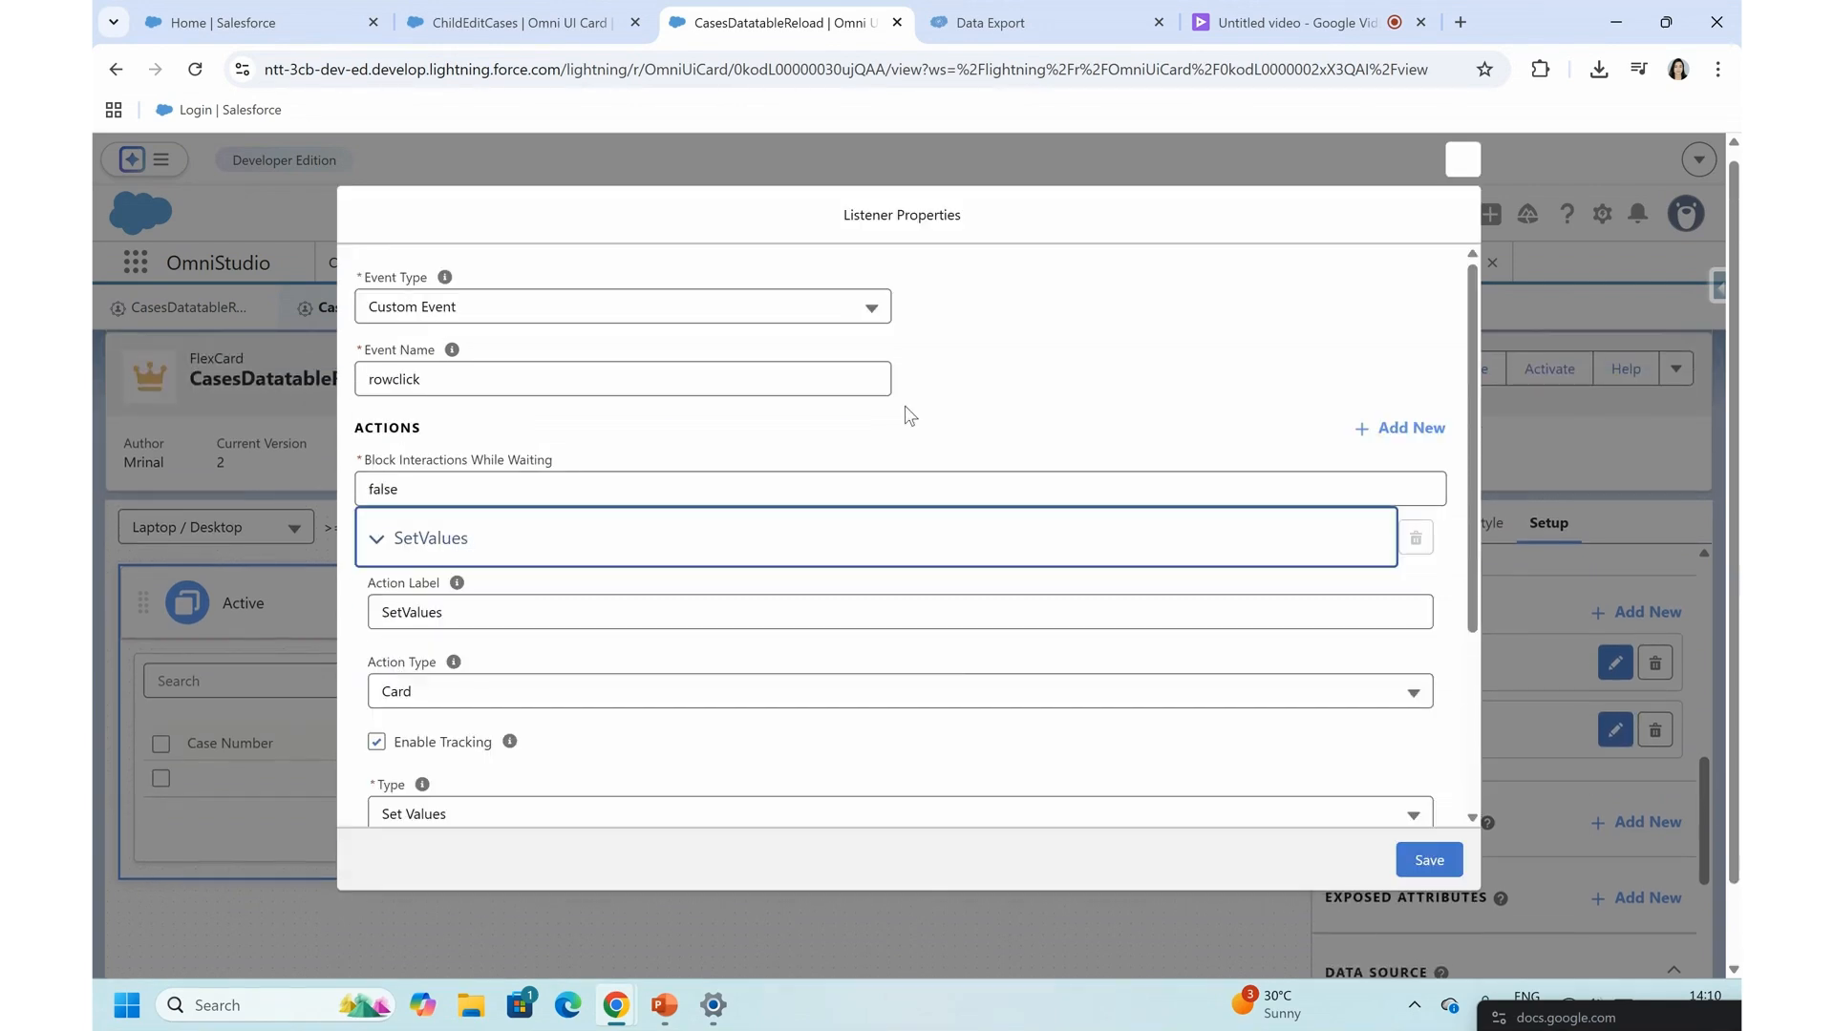
- Review the rowclick listener's SetValues action, copy its key Session.selectedItem, and collapse the action
{"action": "double_click", "coordinate": [389, 381]}
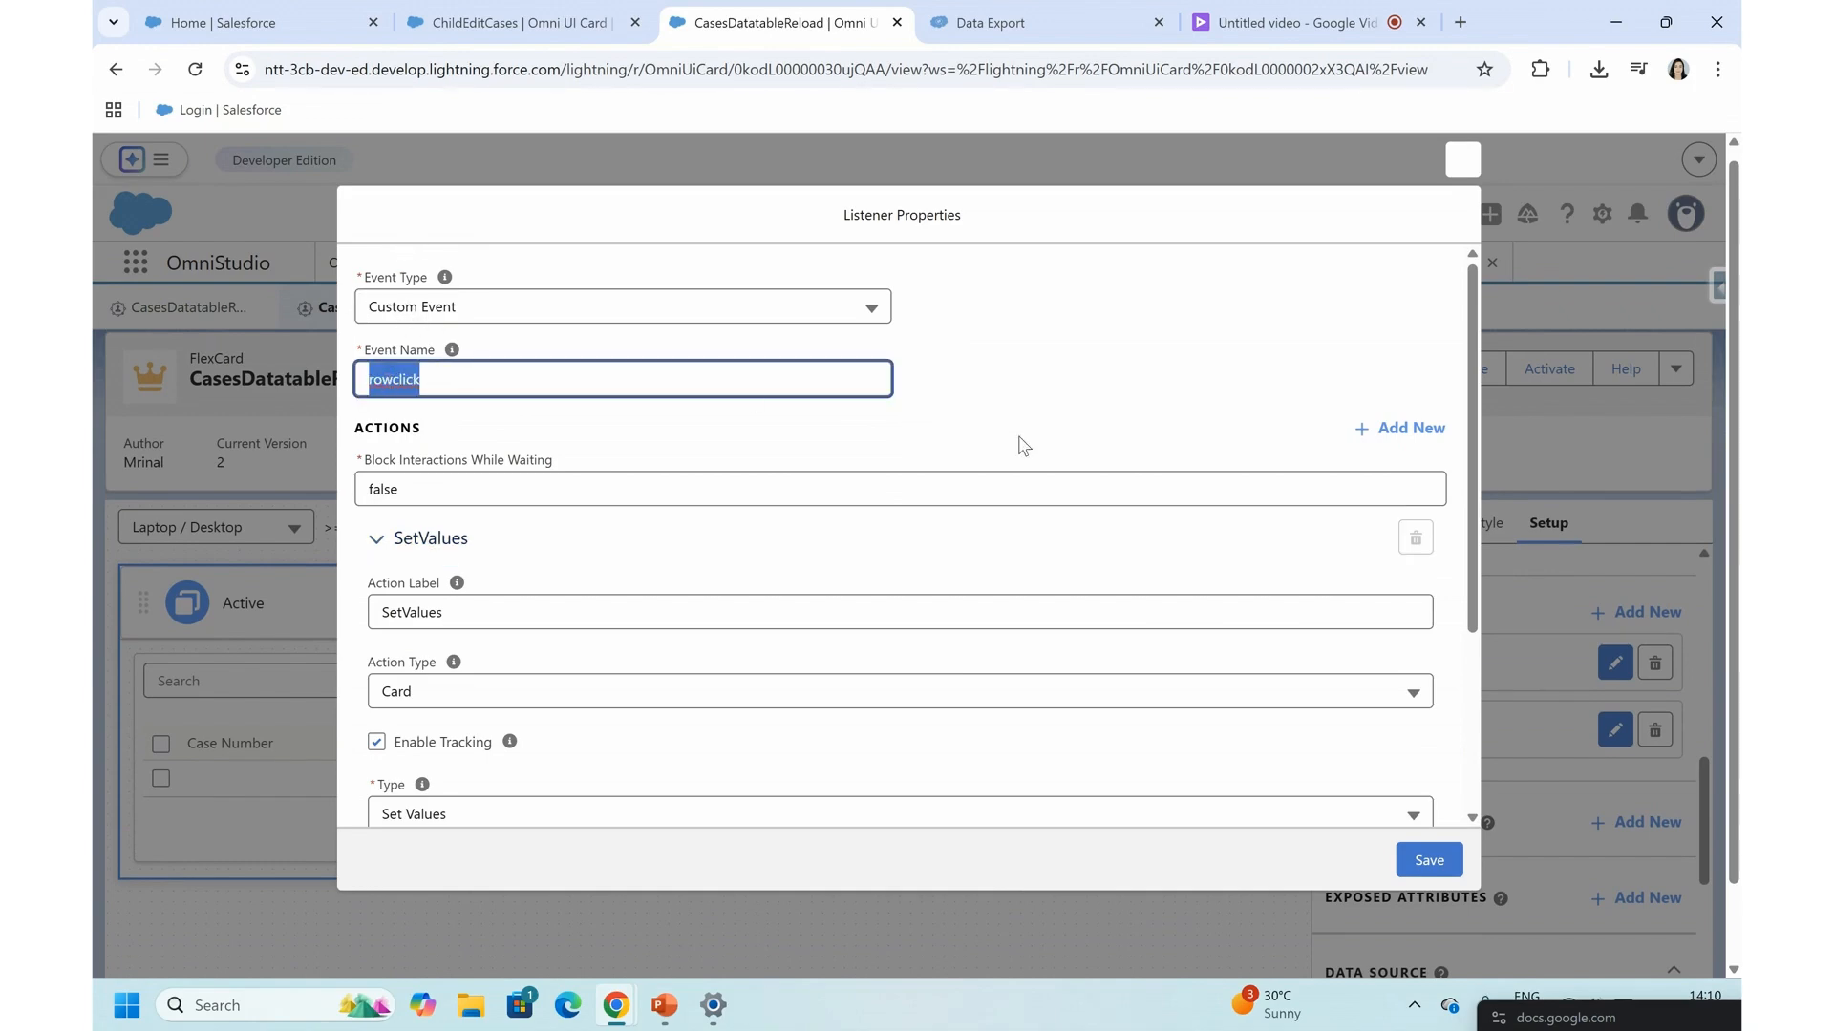
{"action": "scroll", "coordinate": [401, 534], "scroll_direction": "down", "scroll_amount": 3}
{"action": "left_click", "coordinate": [934, 707]}
{"action": "triple_click", "coordinate": [934, 708]}
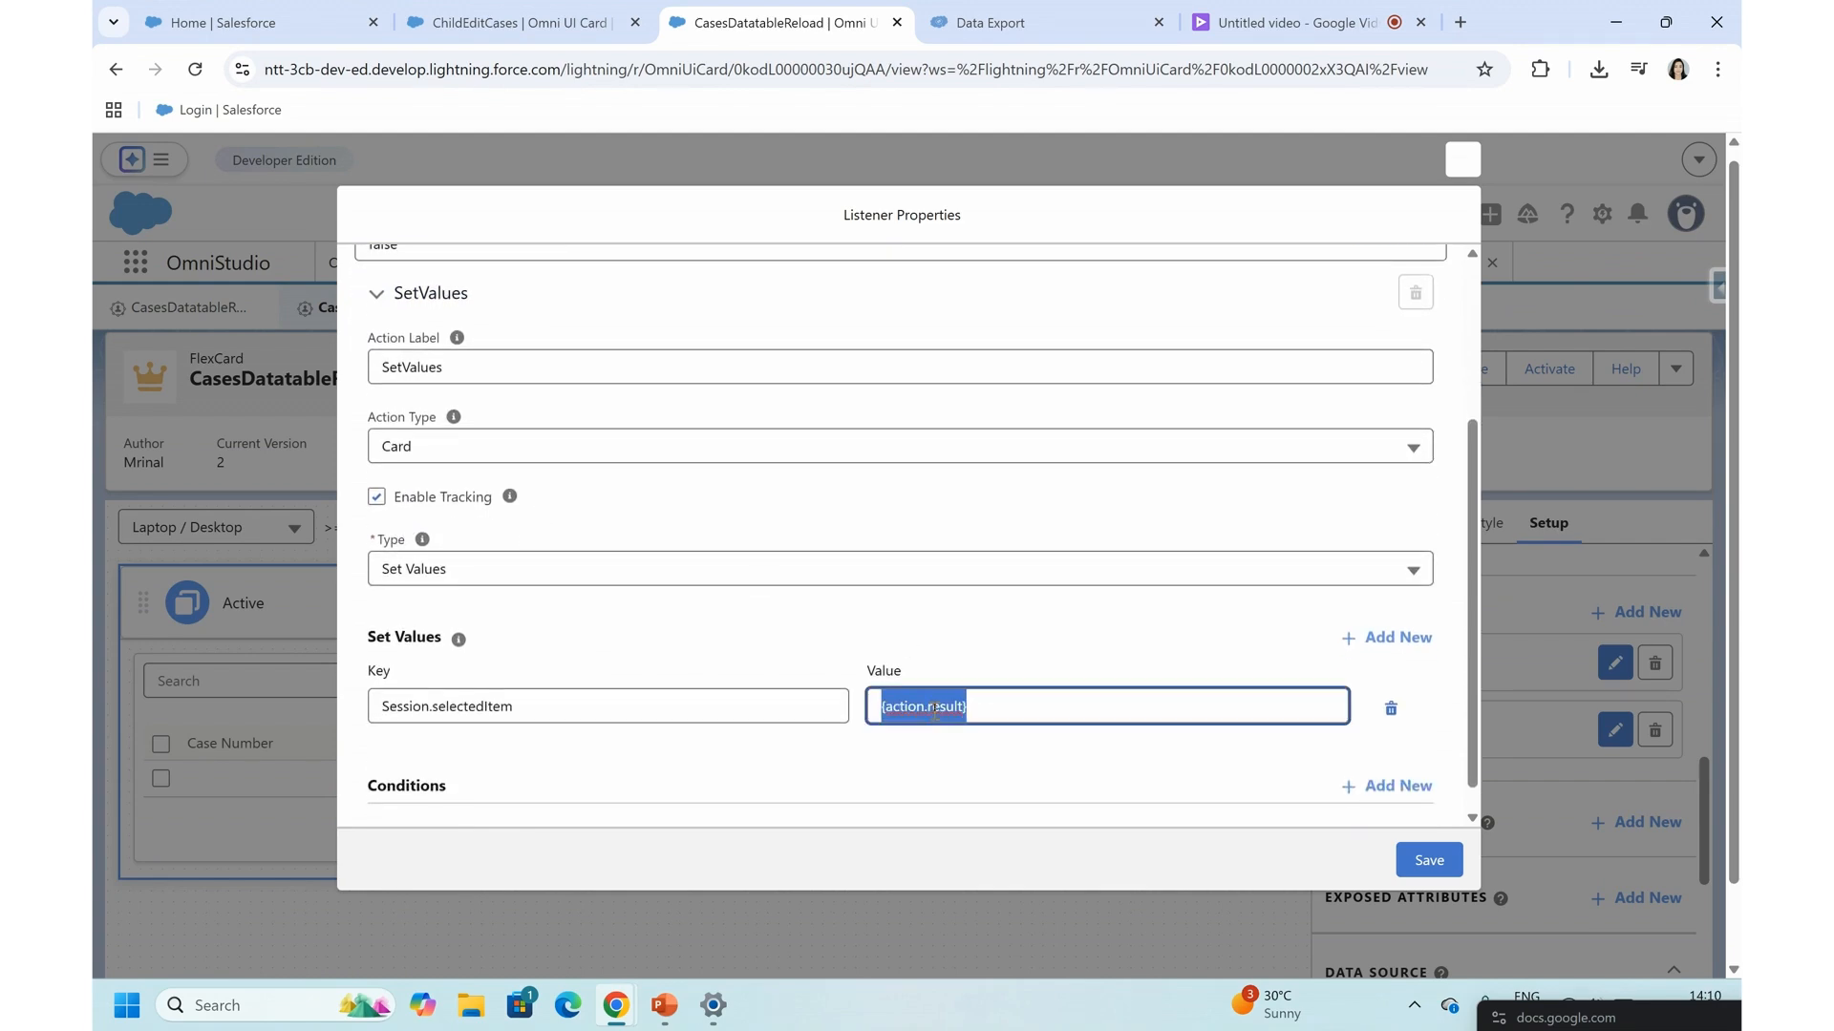
{"action": "triple_click", "coordinate": [453, 706]}
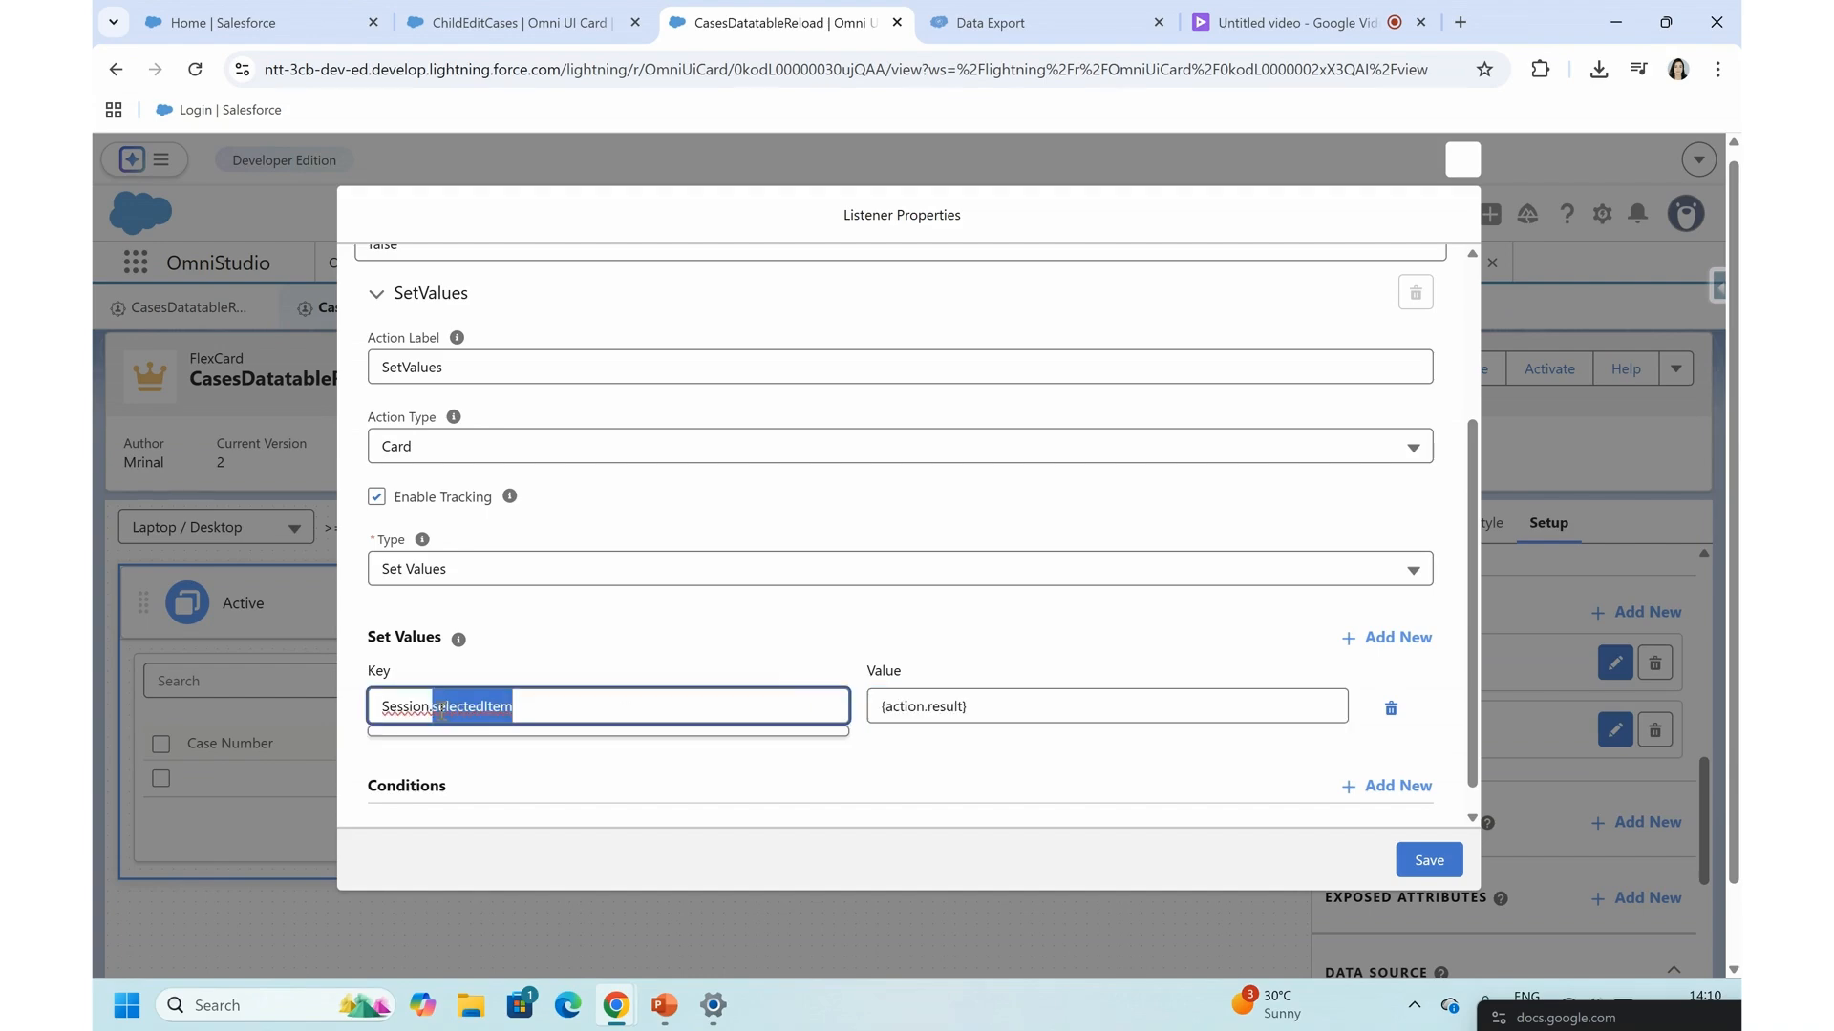
{"action": "scroll", "coordinate": [507, 705], "scroll_direction": "down", "scroll_amount": 1}
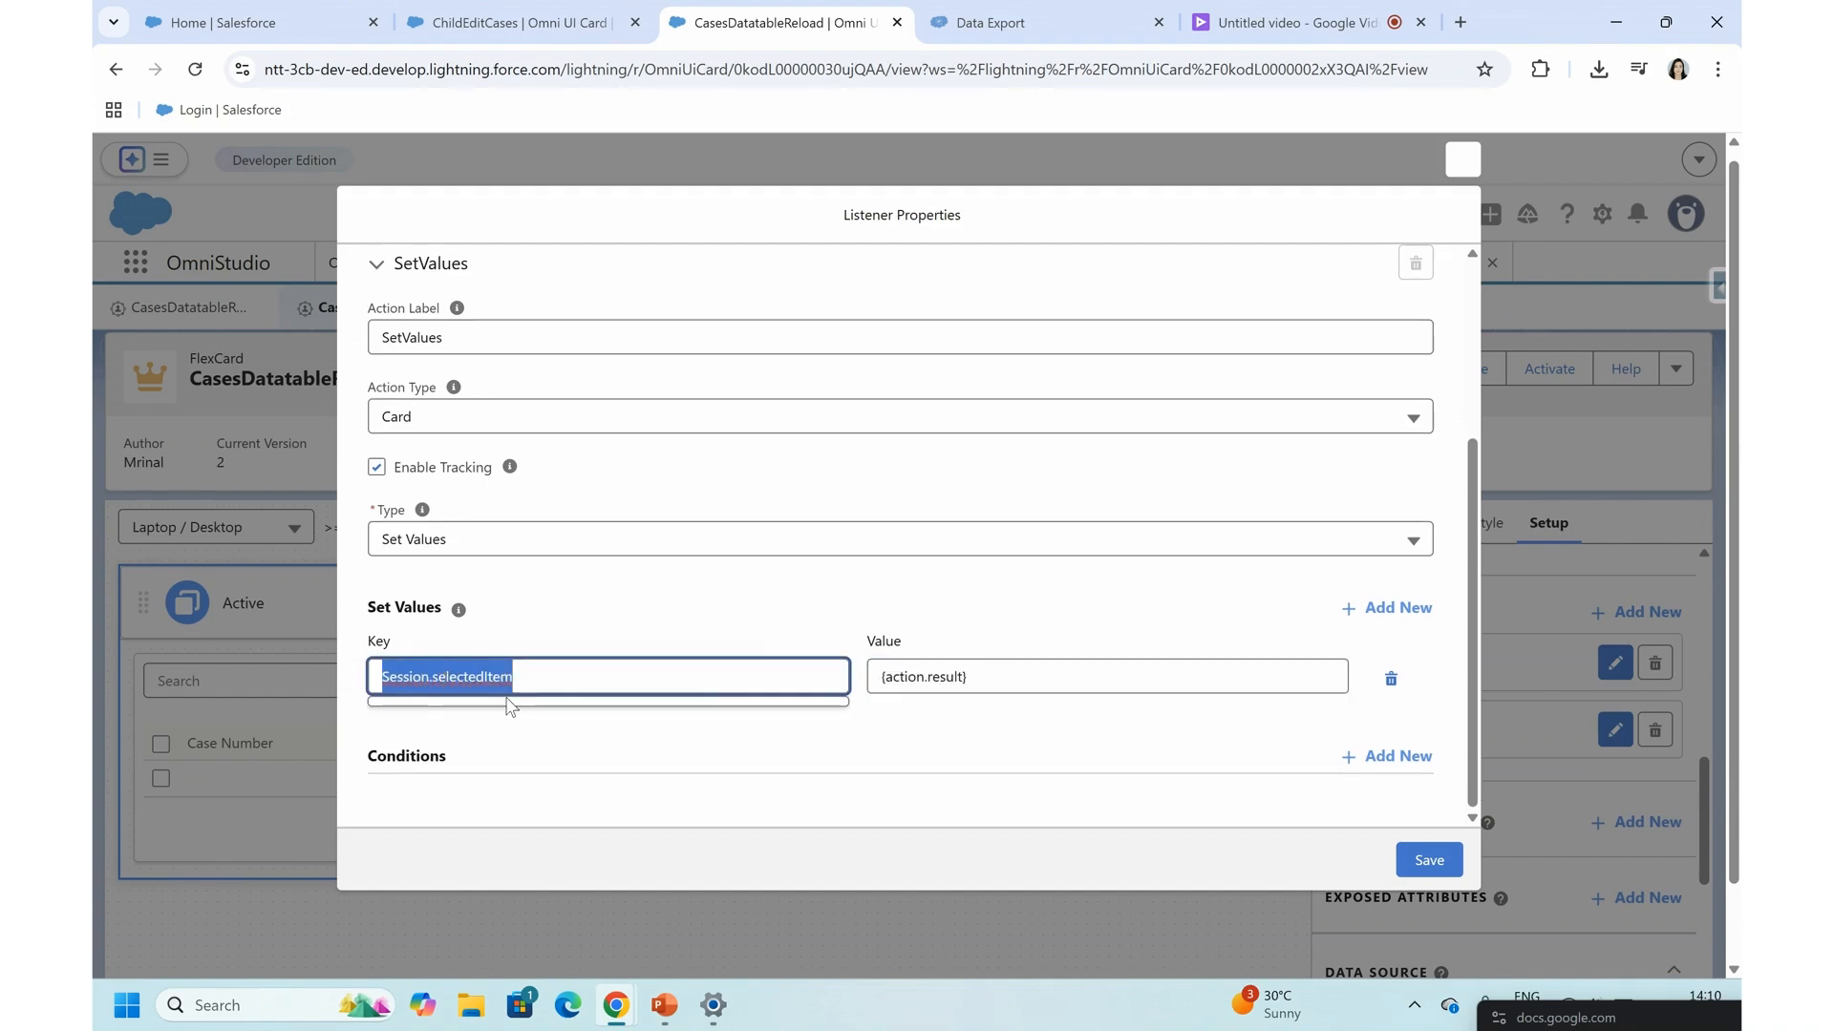
{"action": "scroll", "coordinate": [507, 704], "scroll_direction": "up", "scroll_amount": 3}
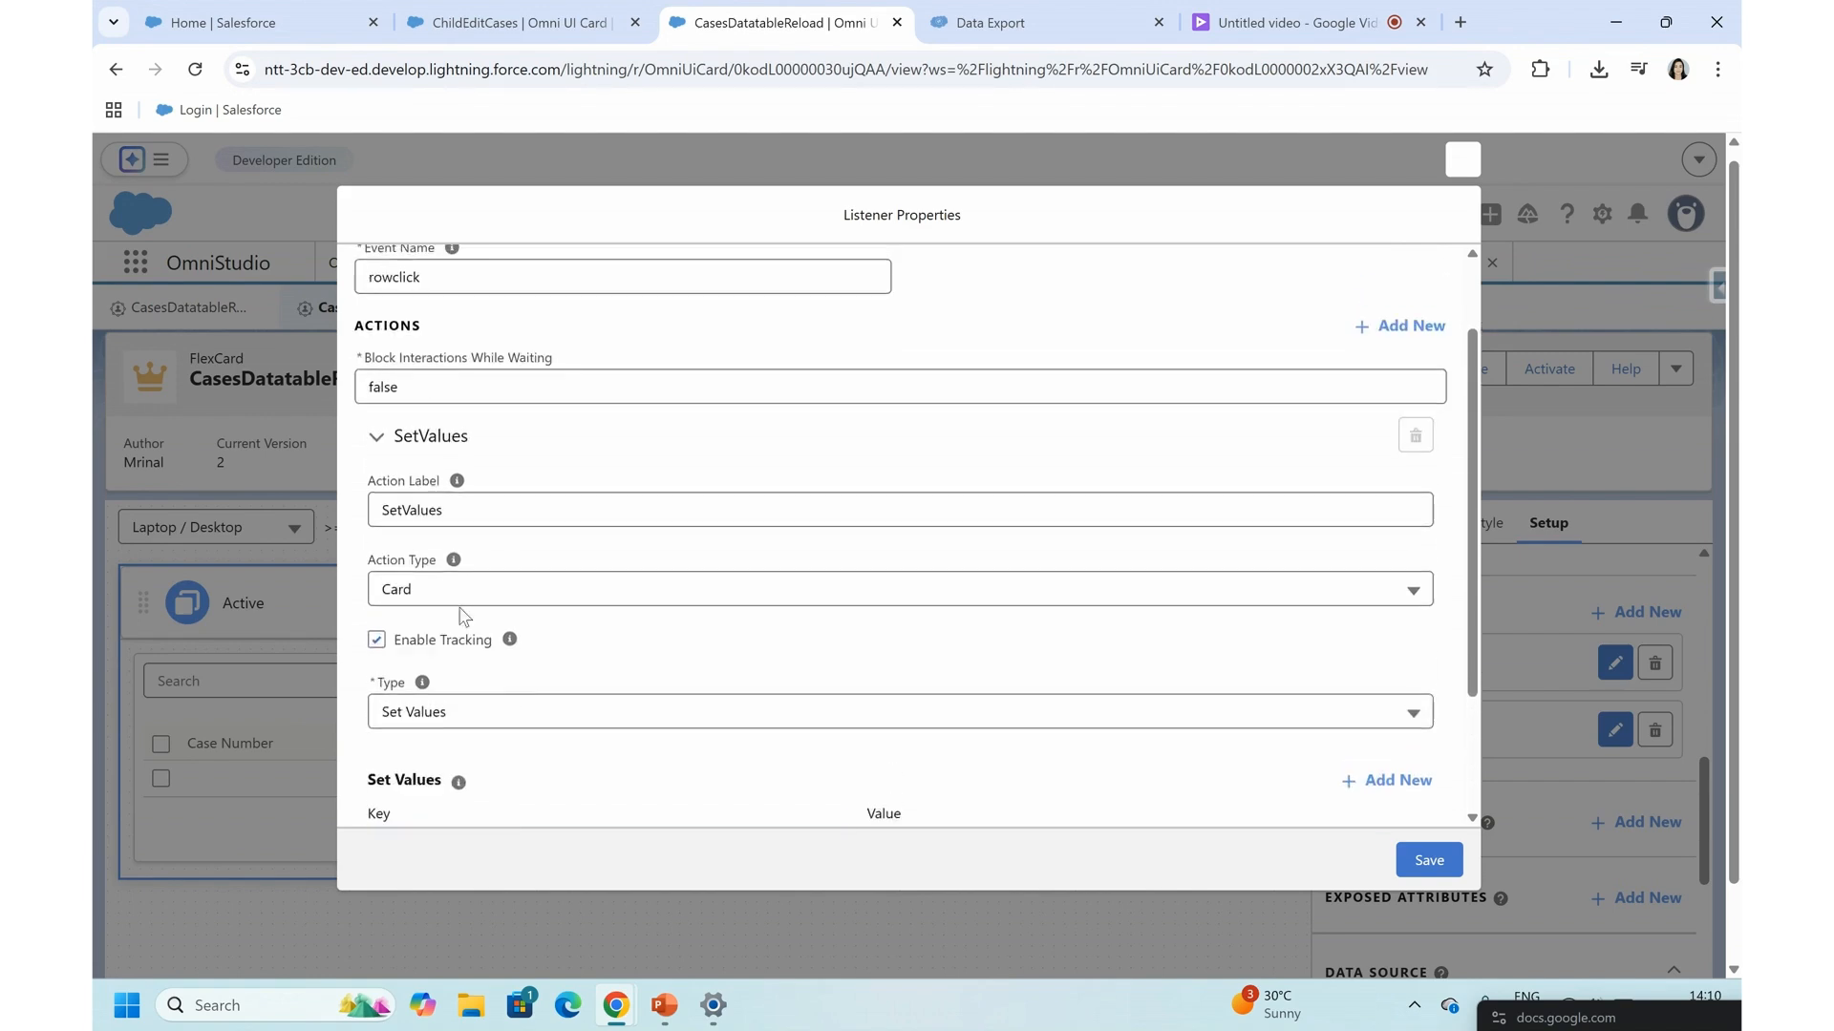
{"action": "left_click", "coordinate": [370, 430]}
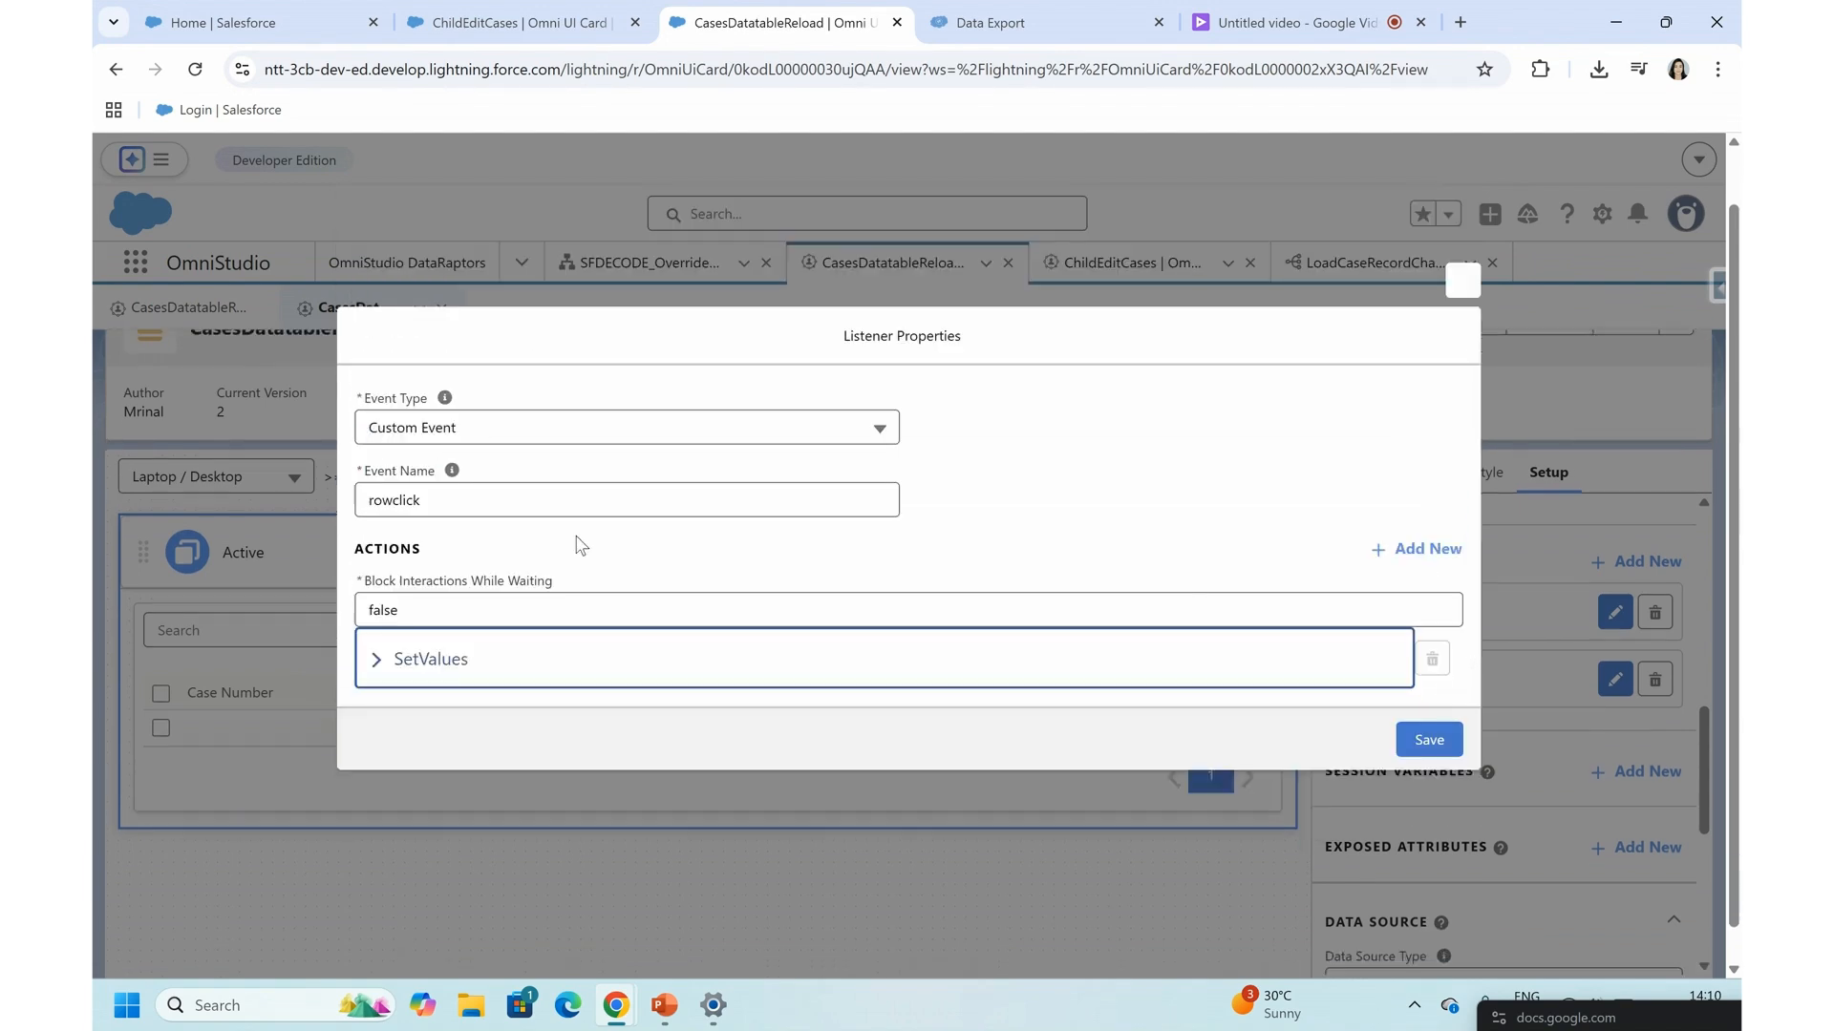
{"action": "left_click", "coordinate": [1400, 552]}
{"action": "scroll", "coordinate": [622, 635], "scroll_direction": "down", "scroll_amount": 3}
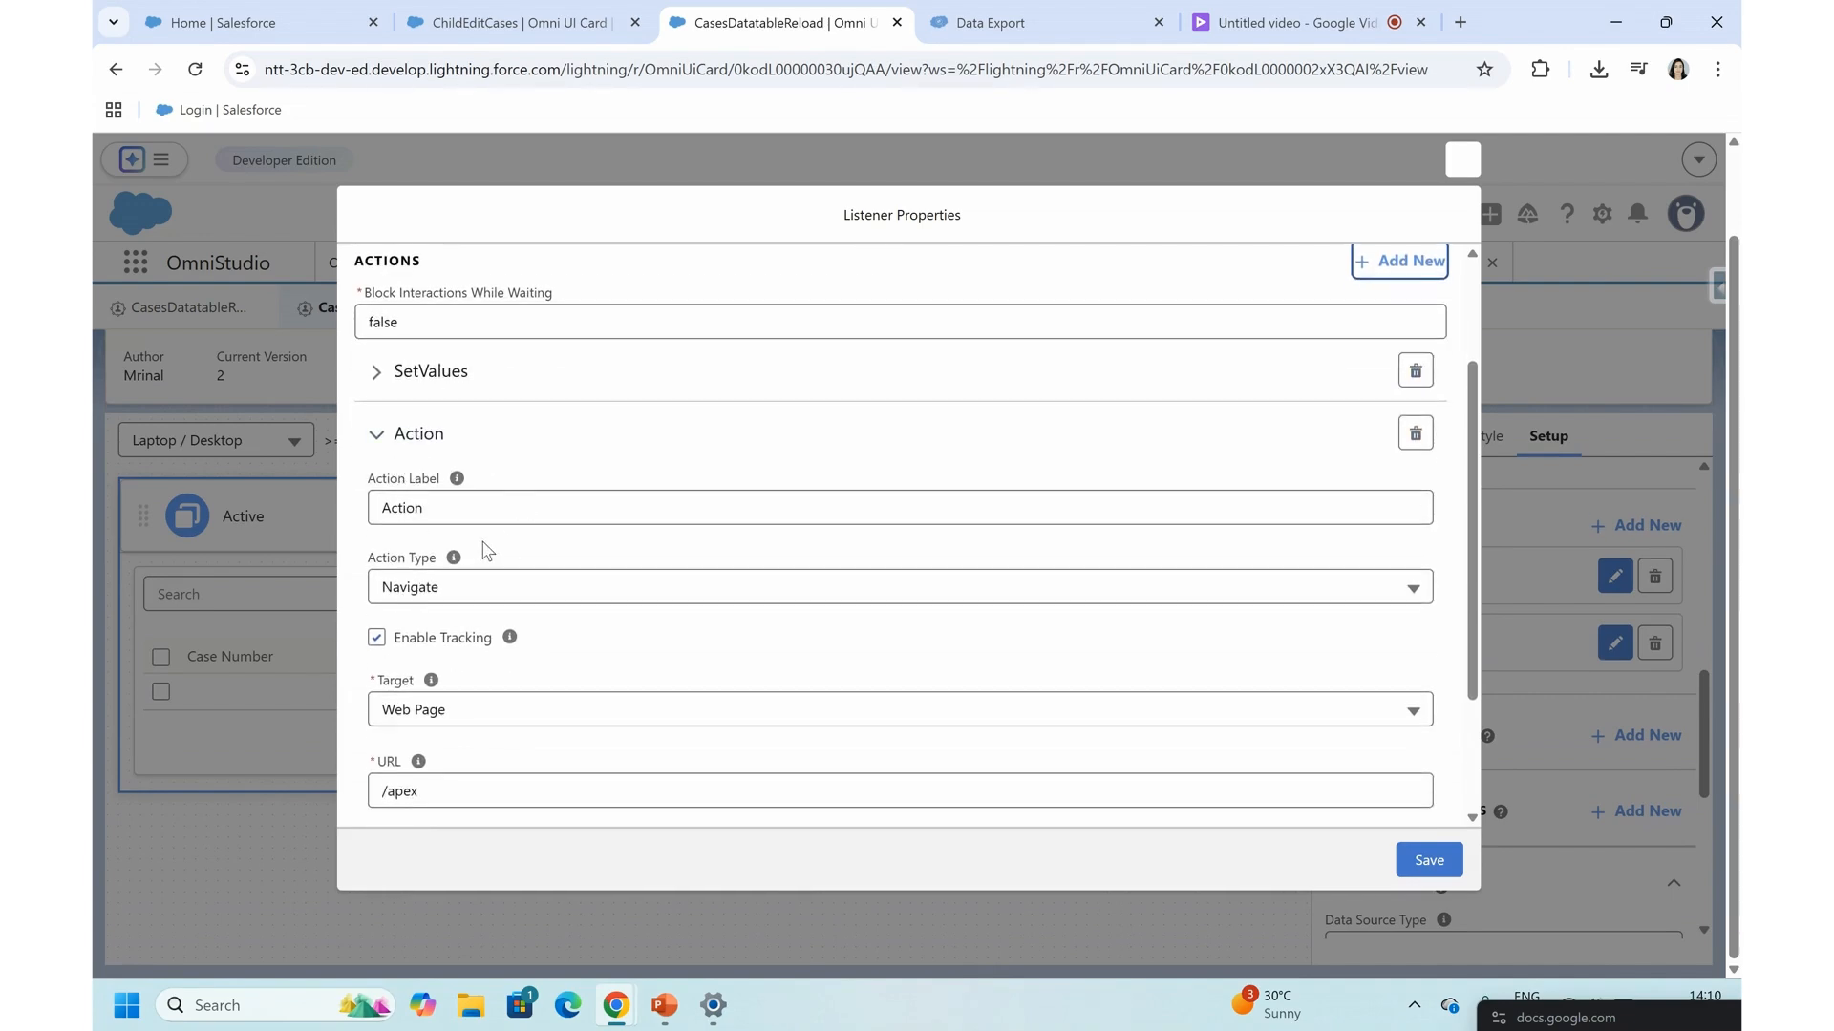
{"action": "left_click", "coordinate": [421, 594]}
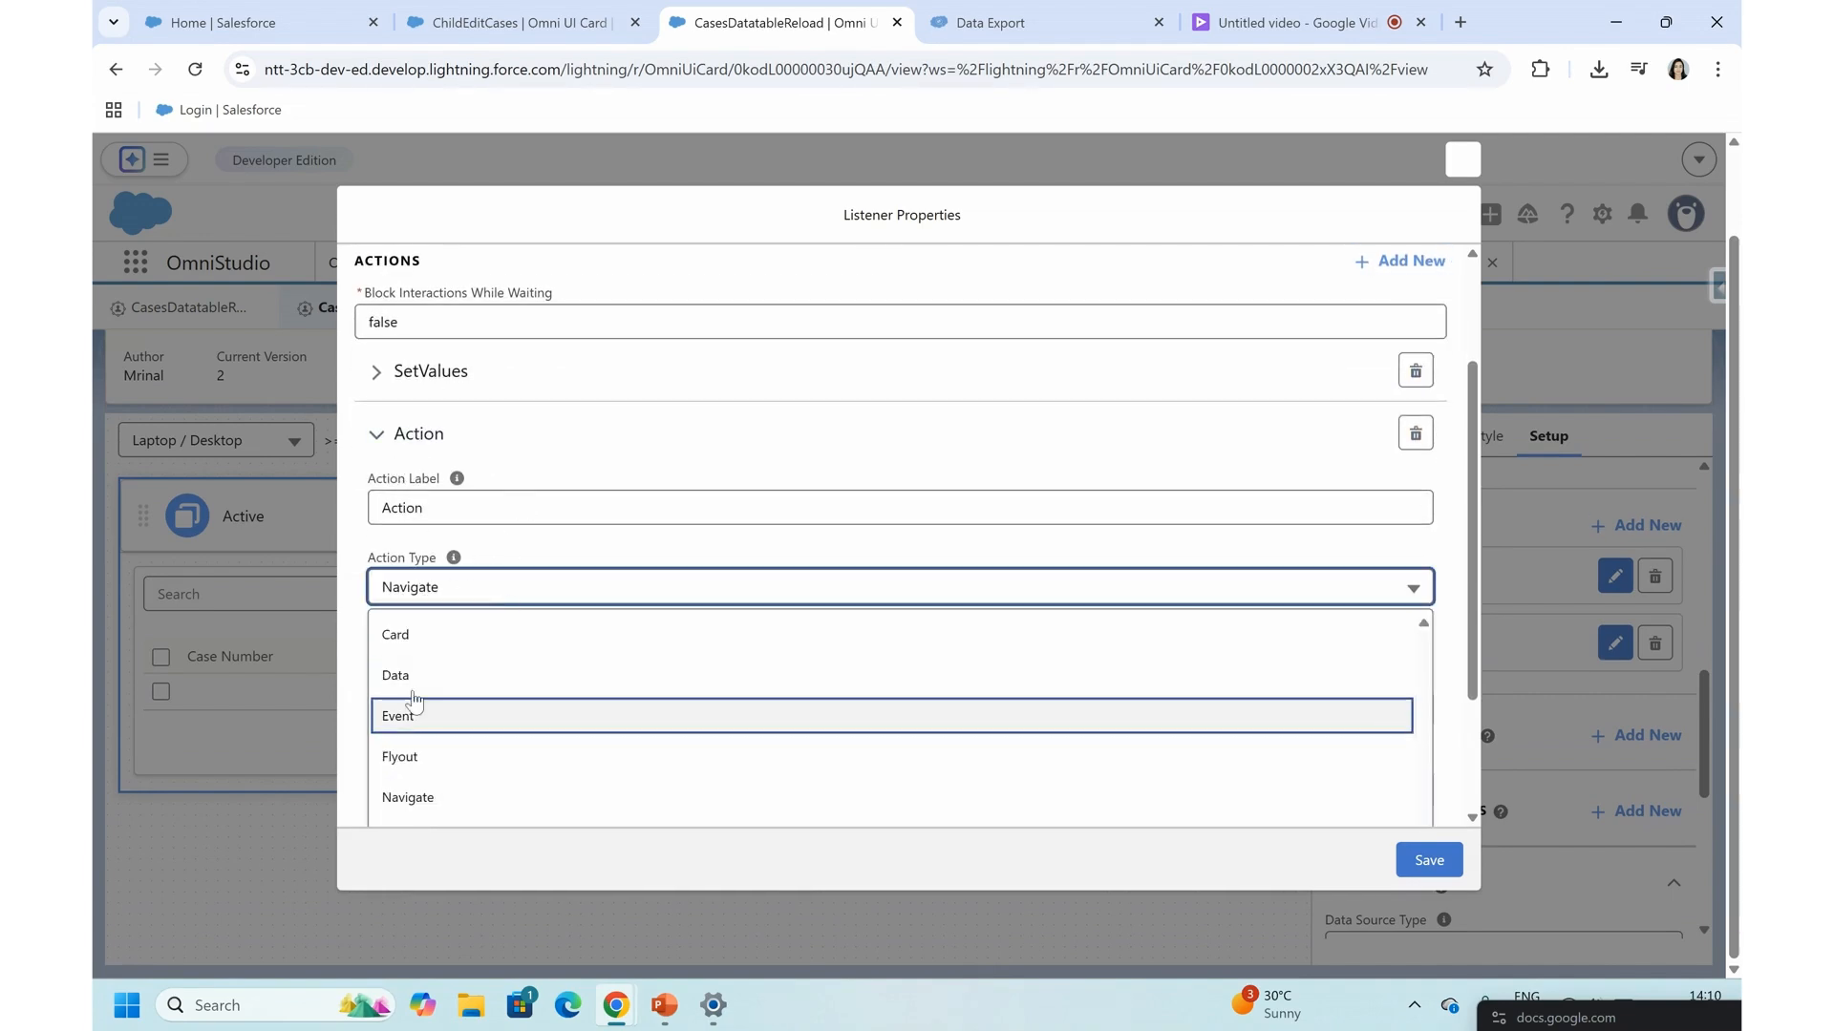
{"action": "left_click", "coordinate": [418, 758]}
{"action": "scroll", "coordinate": [421, 759], "scroll_direction": "down", "scroll_amount": 1}
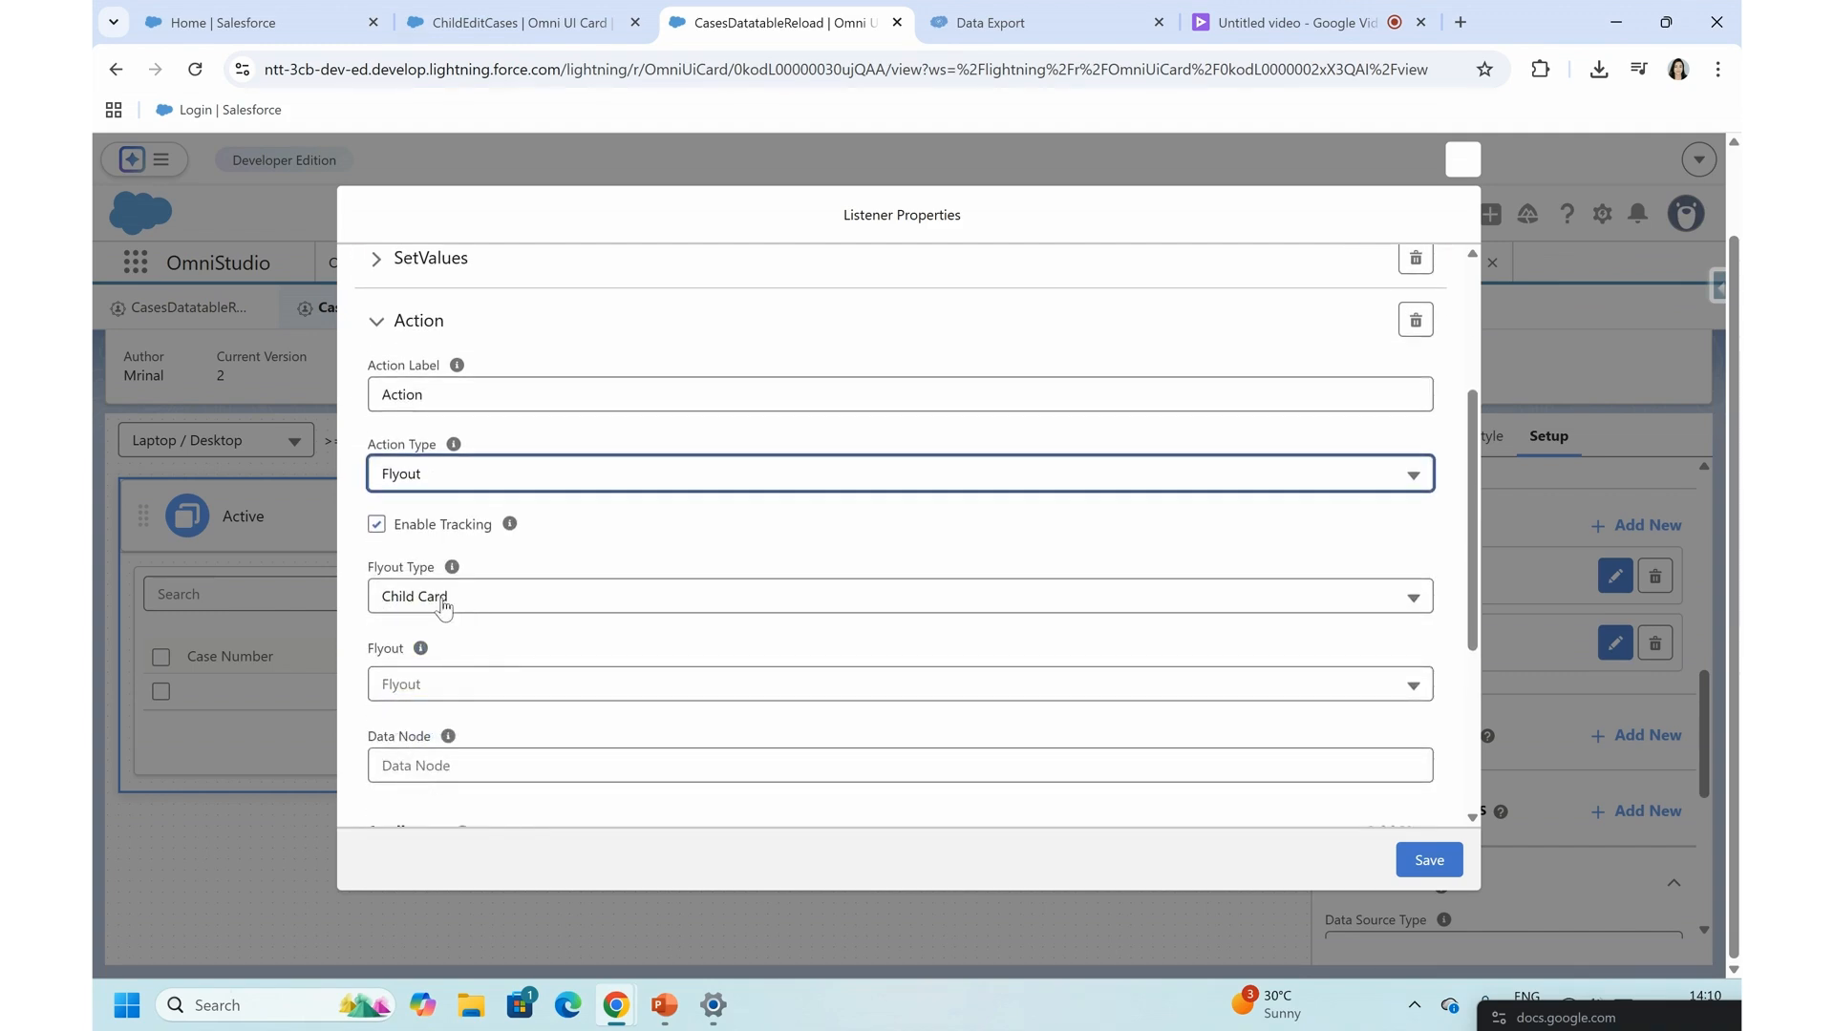
{"action": "scroll", "coordinate": [428, 684], "scroll_direction": "down", "scroll_amount": 1}
{"action": "left_click", "coordinate": [432, 627]}
{"action": "left_click", "coordinate": [442, 630]}
{"action": "left_click", "coordinate": [443, 632]}
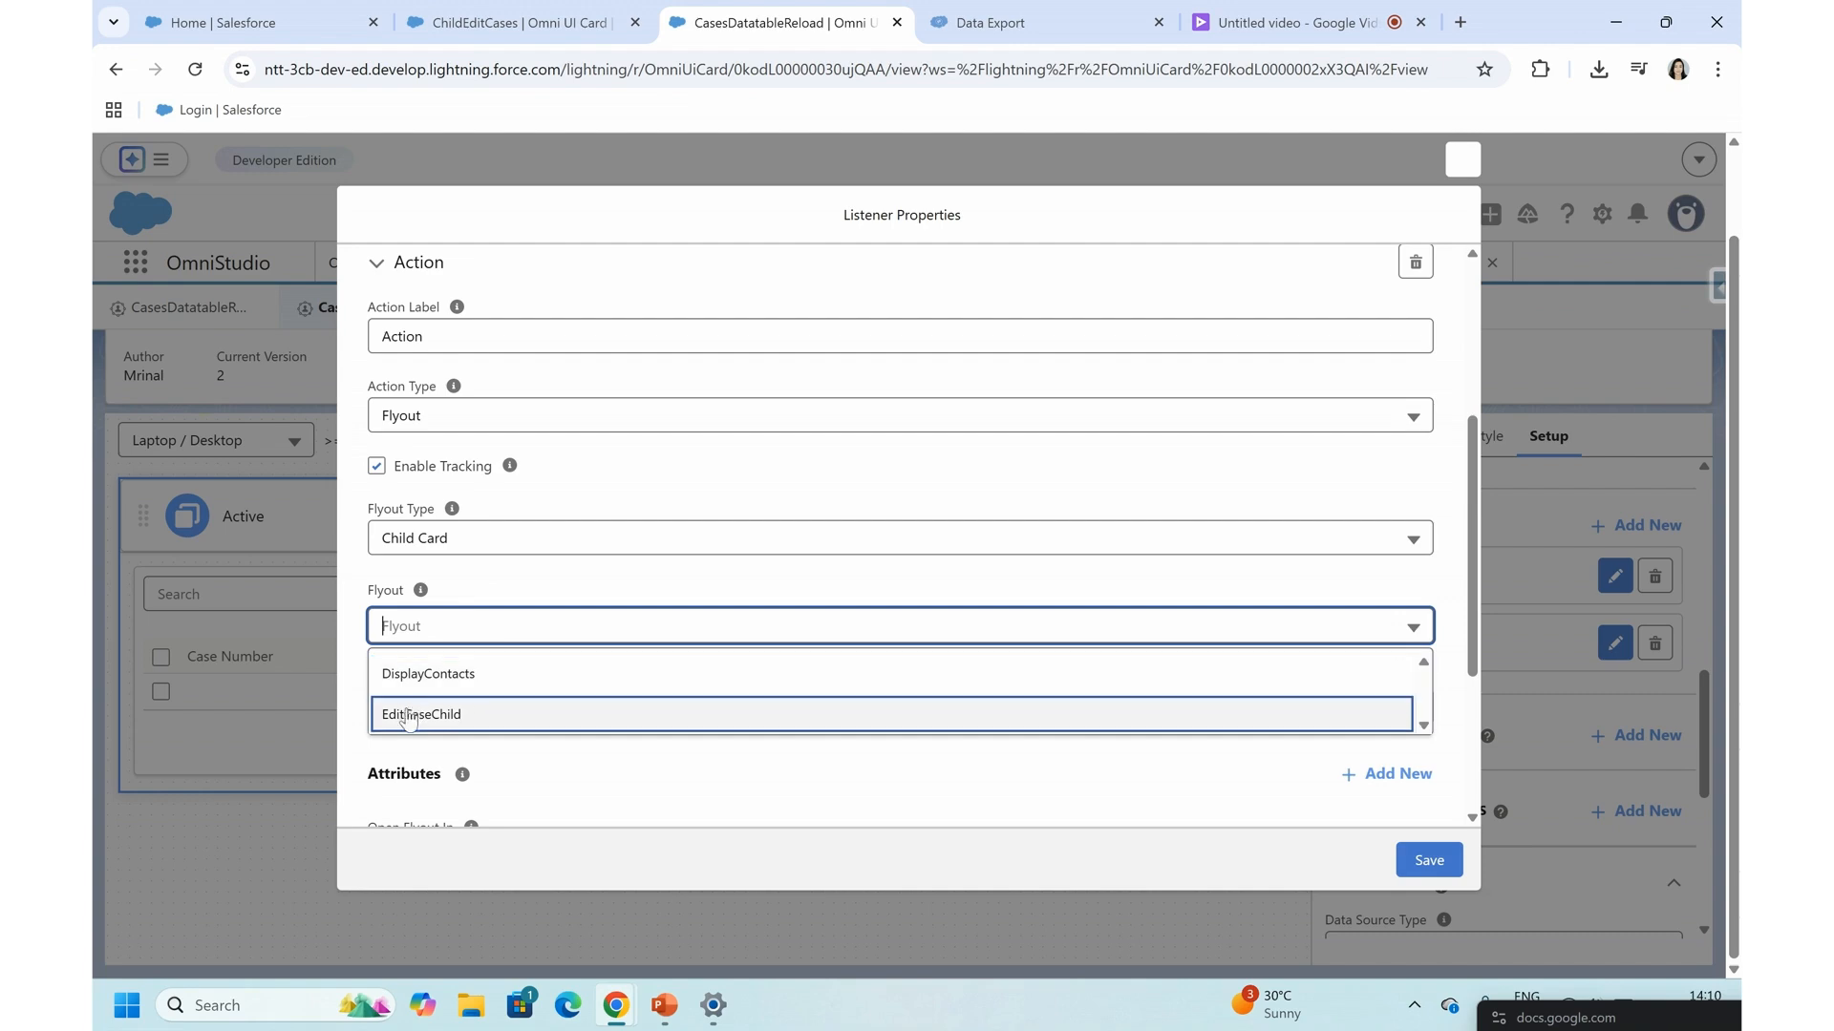
{"action": "left_click", "coordinate": [1463, 161]}
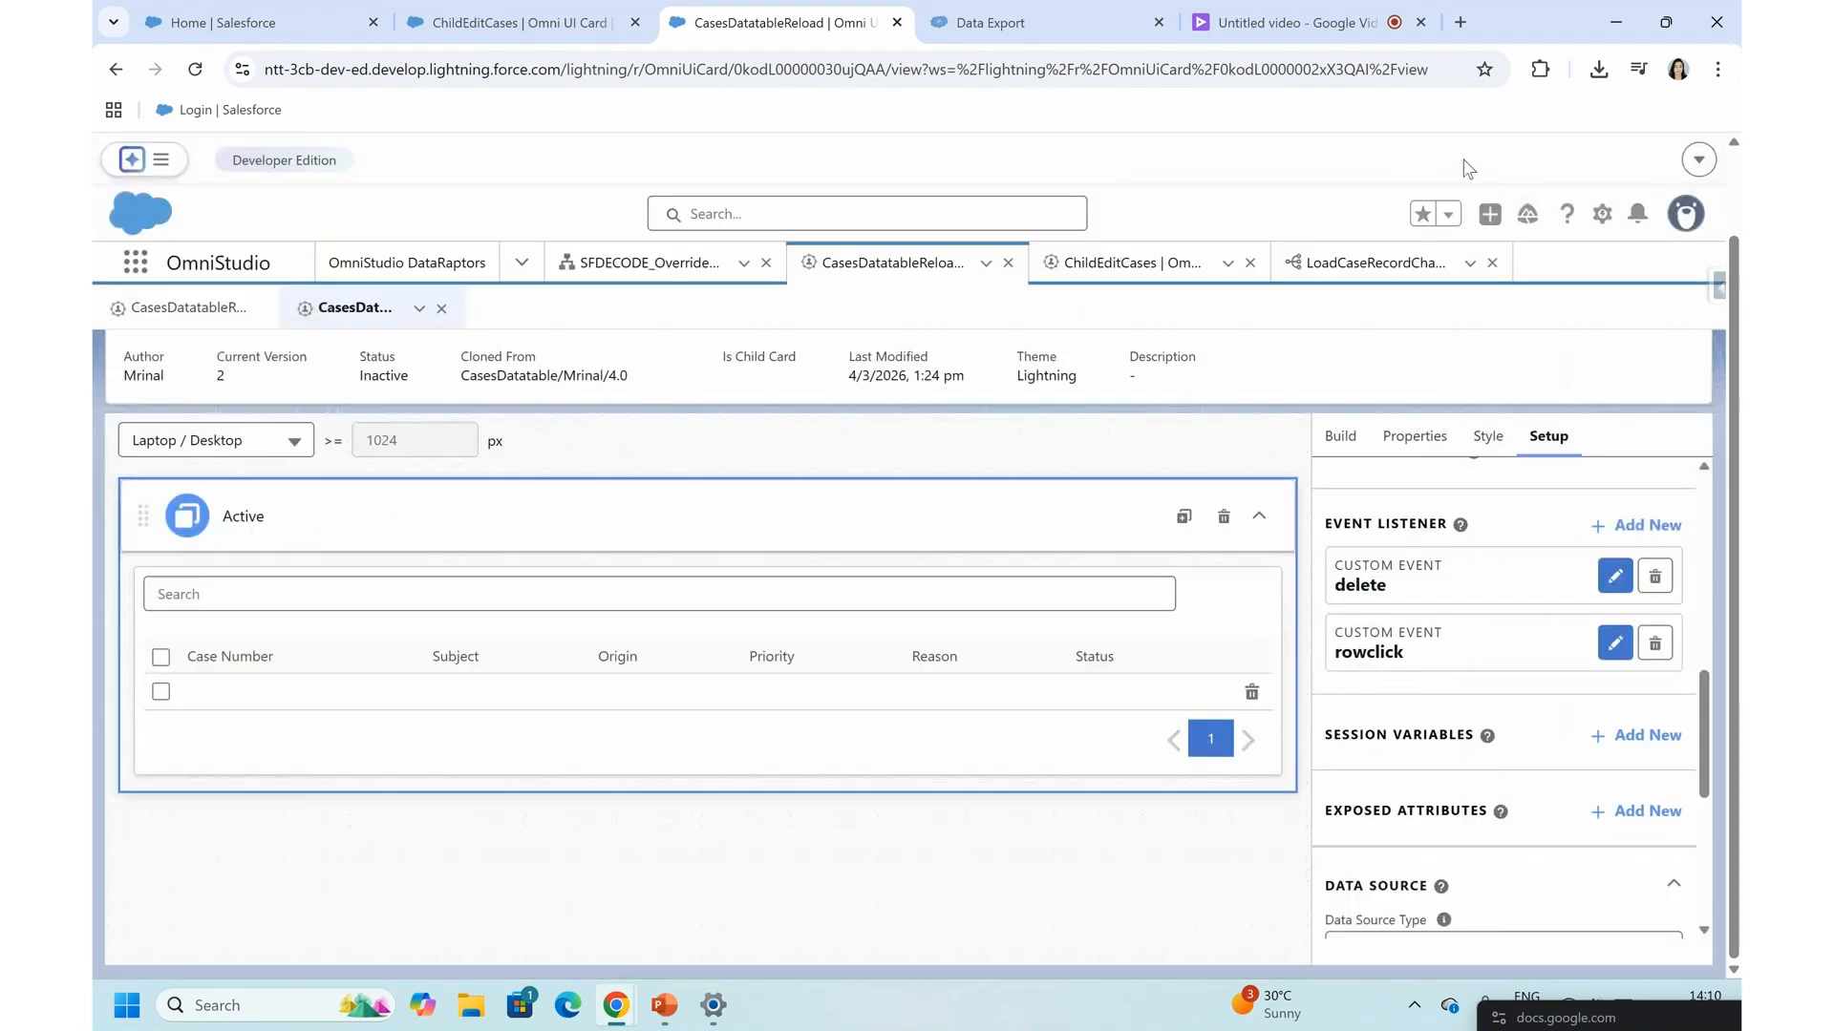
{"action": "left_click", "coordinate": [195, 68]}
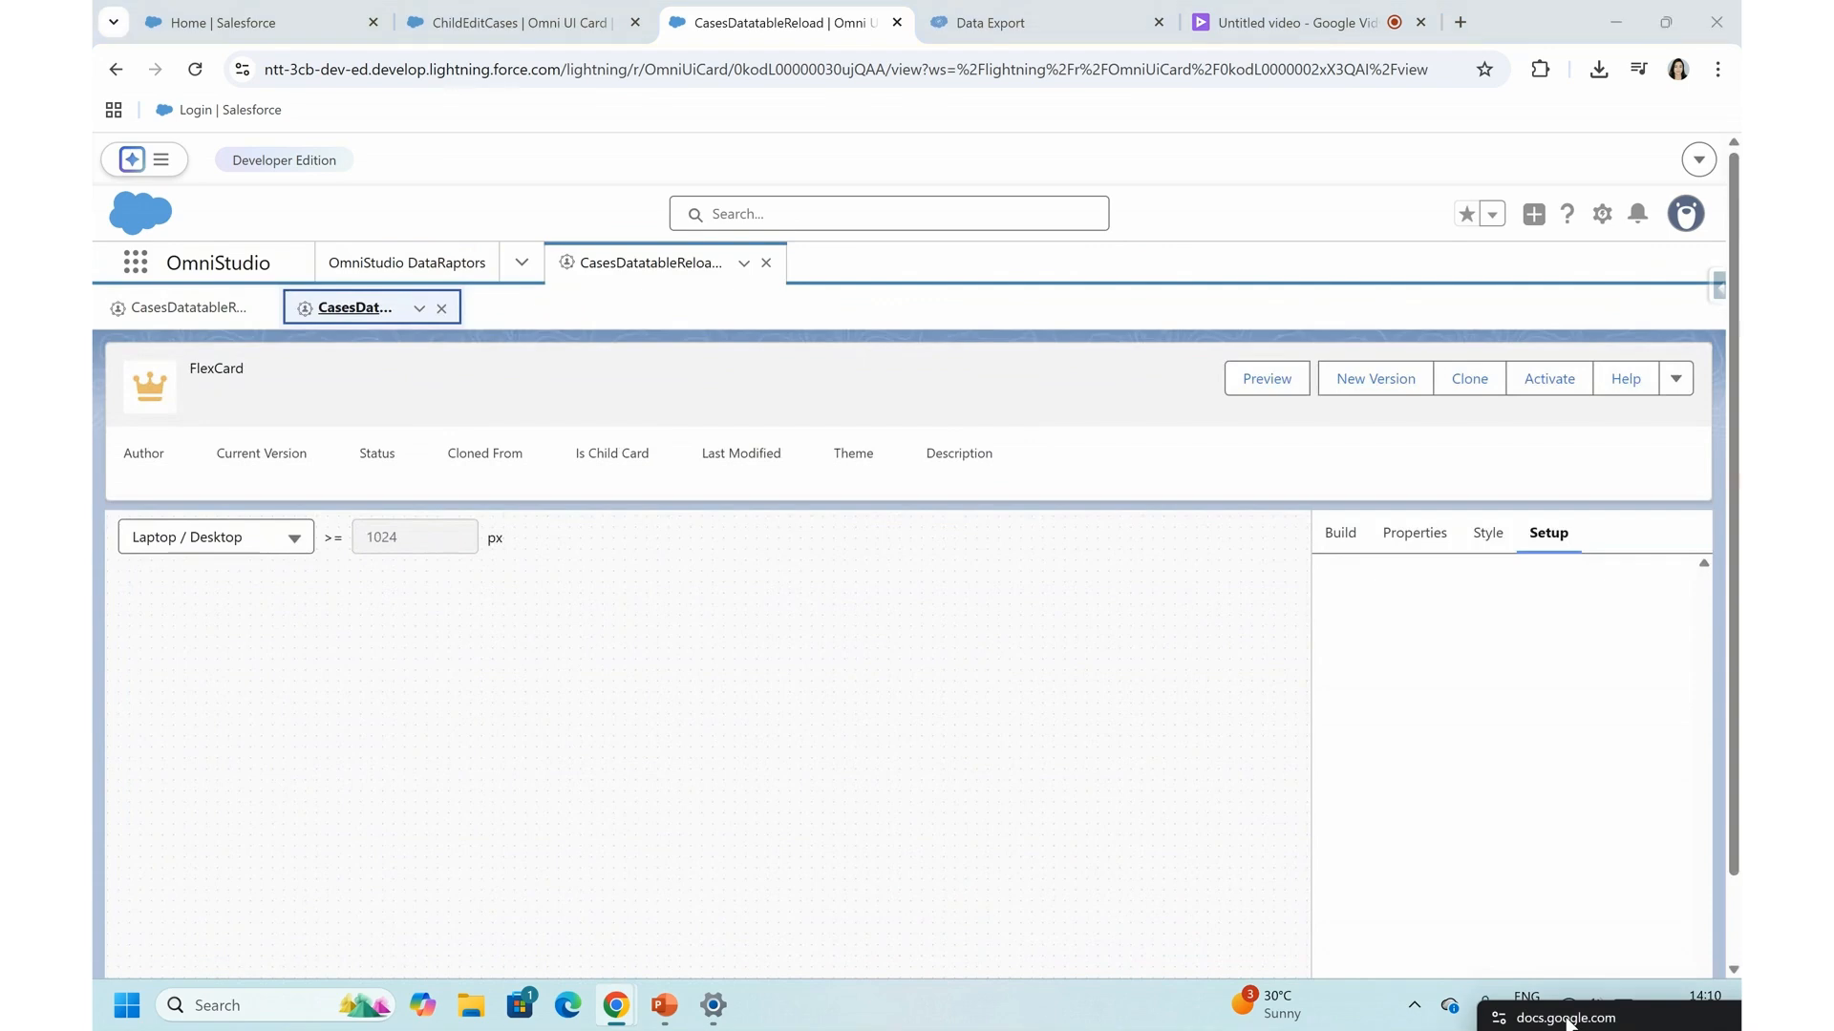
{"action": "left_click_drag", "start_coordinate": [1566, 1016], "coordinate": [1583, 926]}
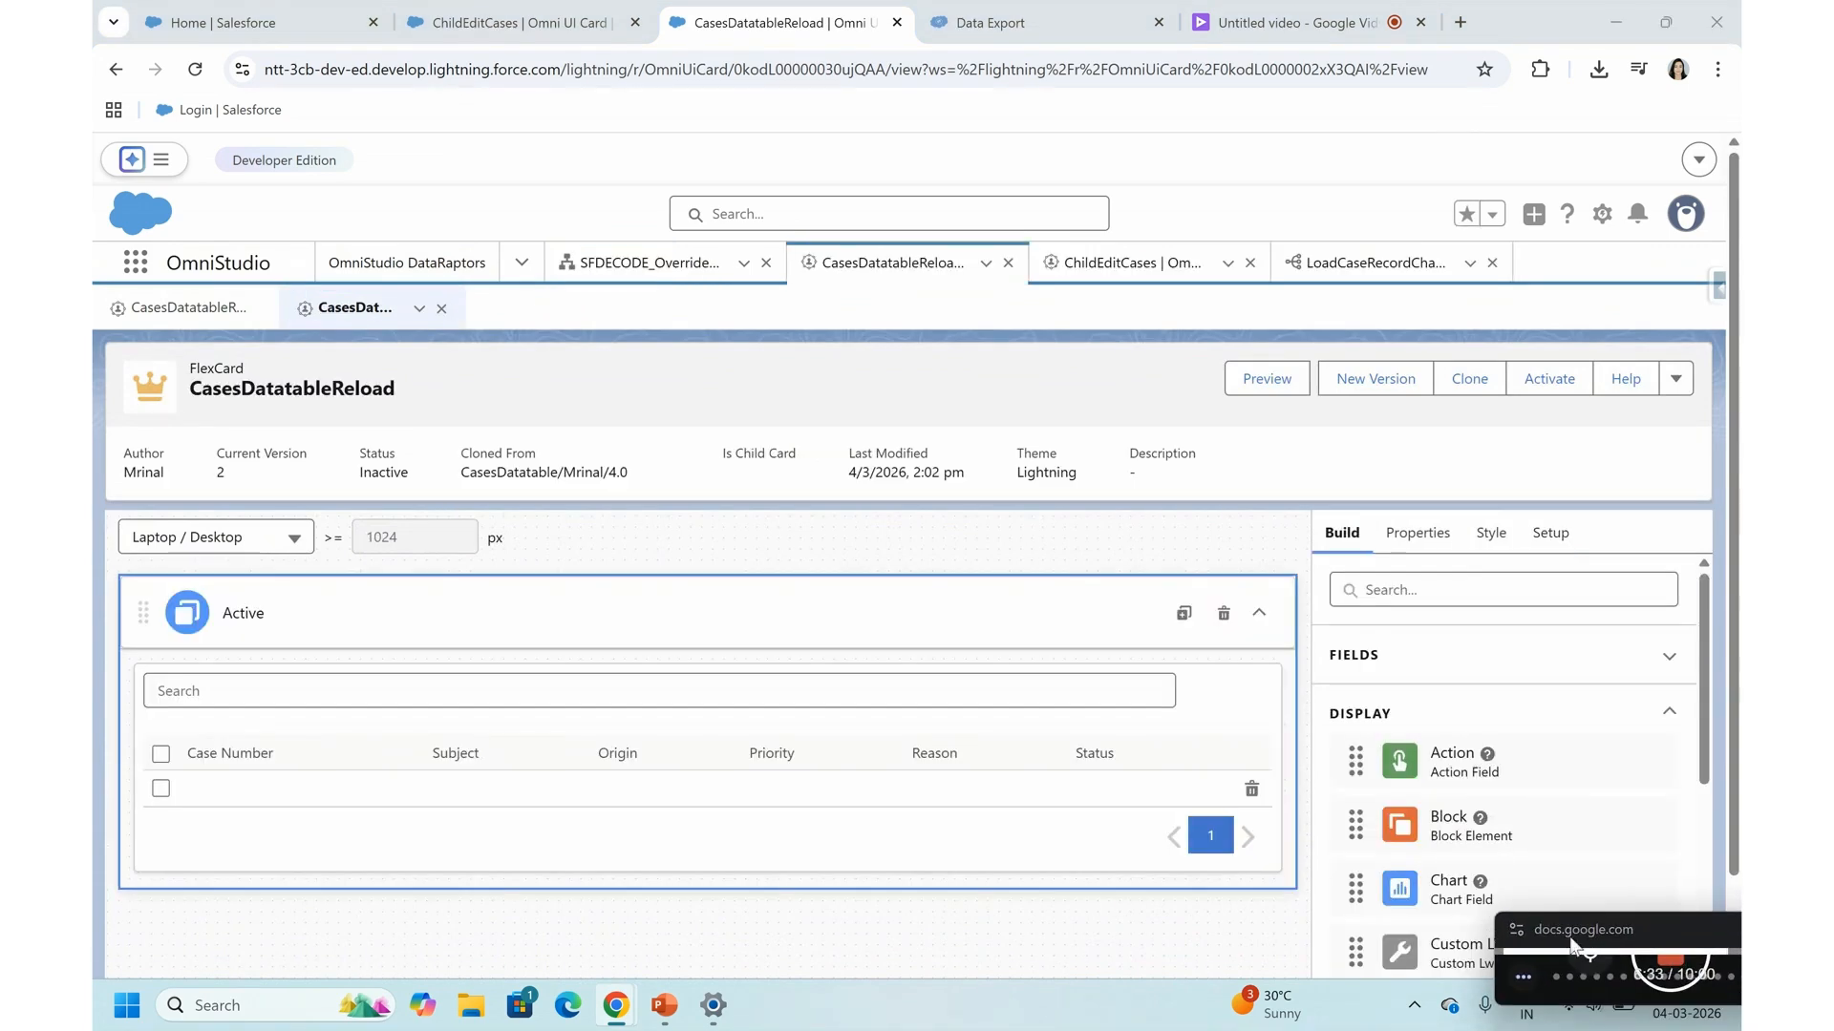
{"action": "left_click", "coordinate": [1657, 974]}
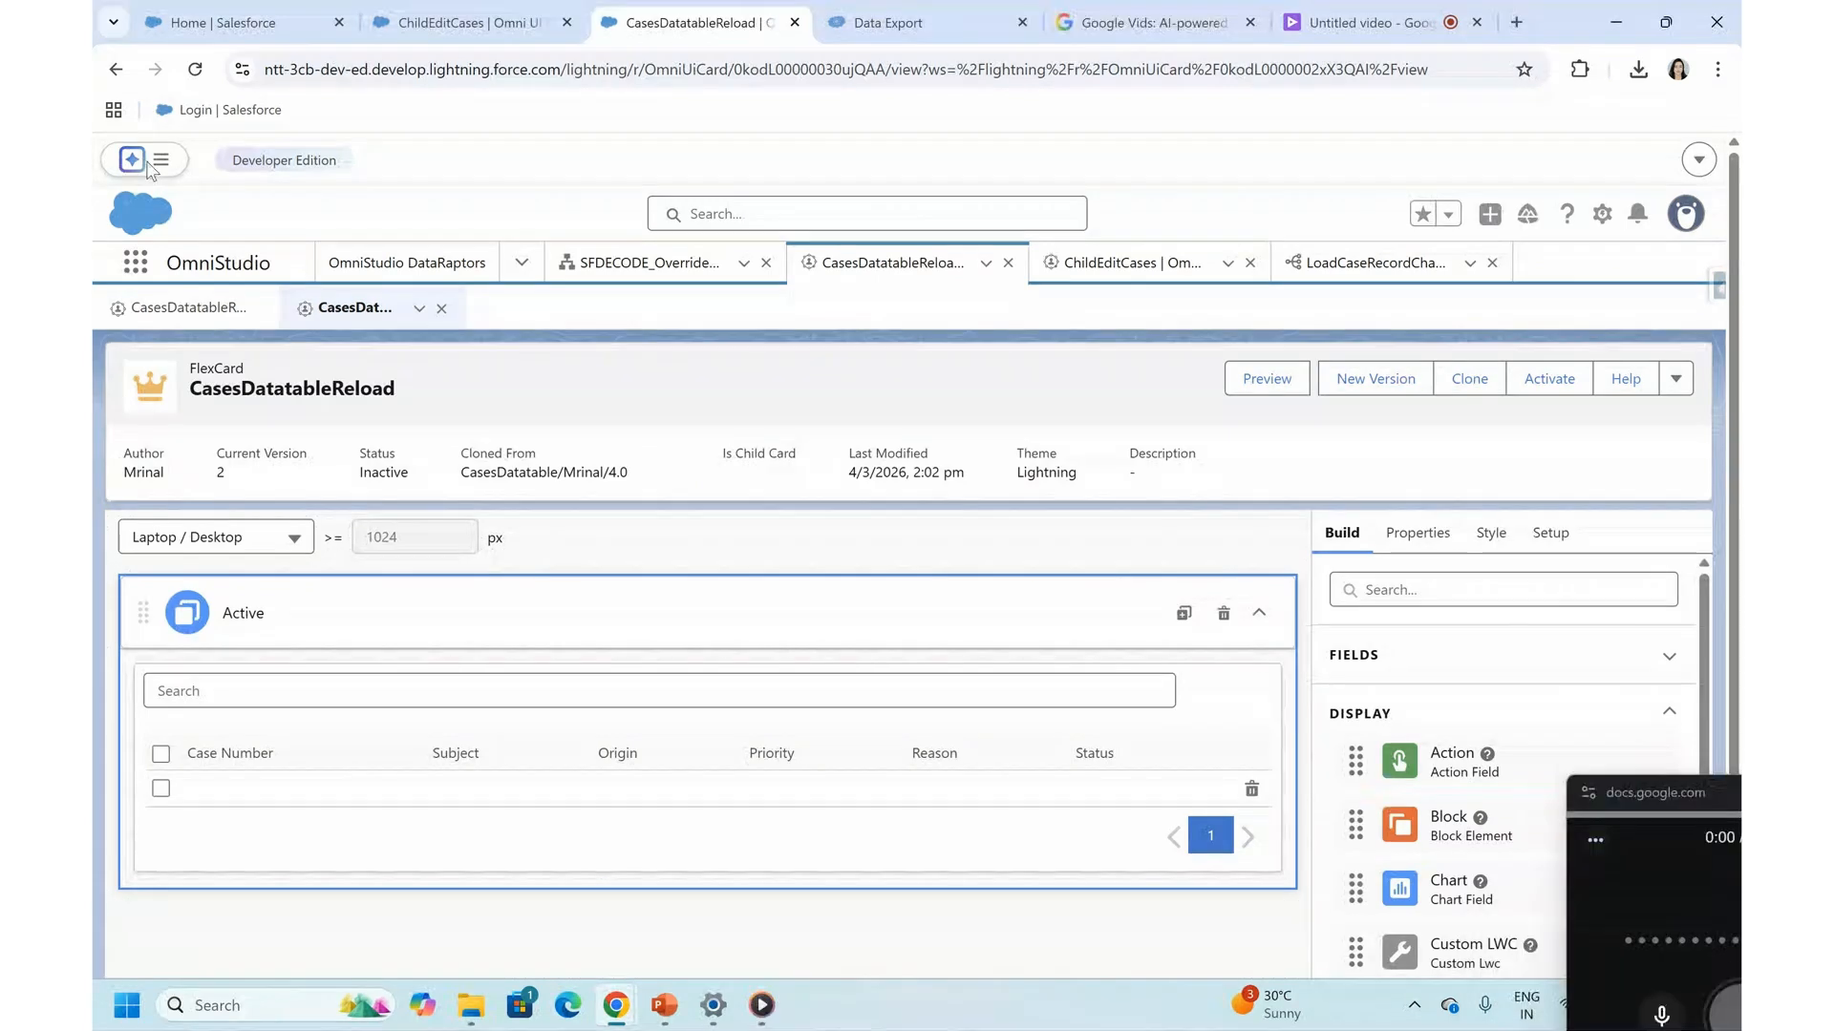
- Reload the CasesDatatableReload page and reopen the card's rowclick event listener for editing
{"action": "left_click", "coordinate": [196, 72]}
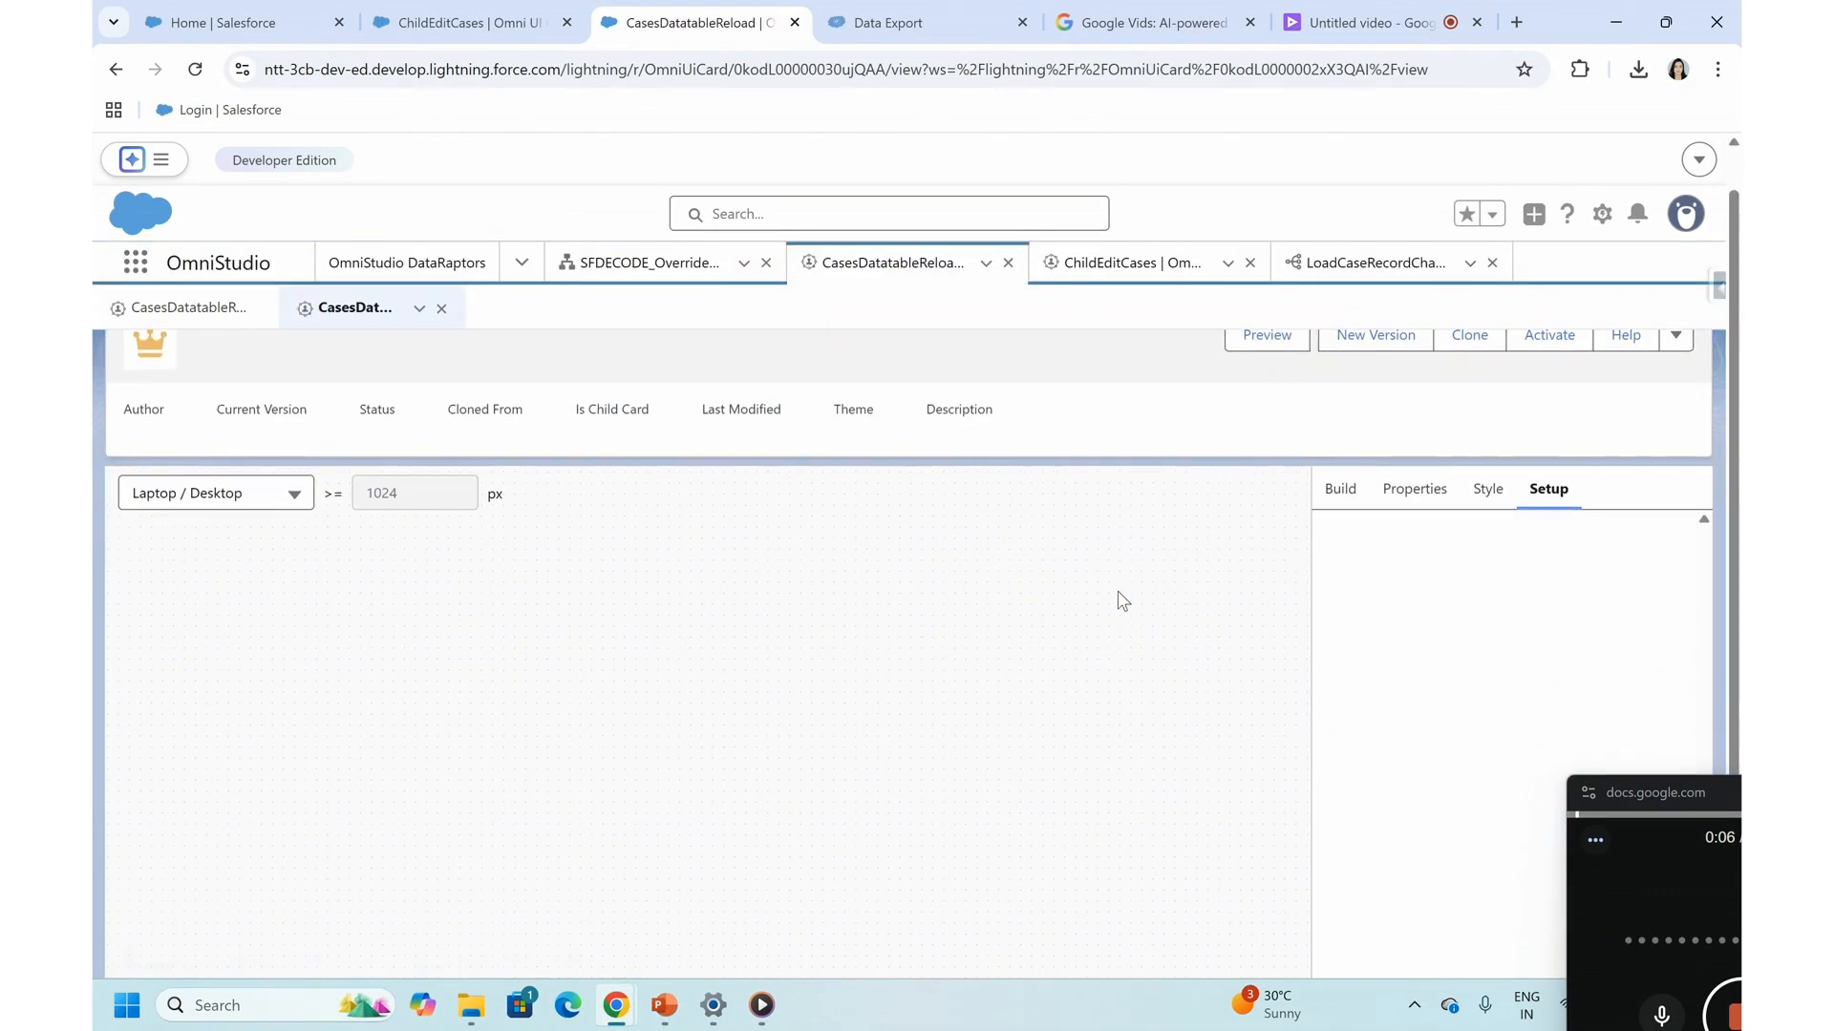
{"action": "left_click", "coordinate": [1554, 516]}
{"action": "scroll", "coordinate": [1420, 666], "scroll_direction": "down", "scroll_amount": 10}
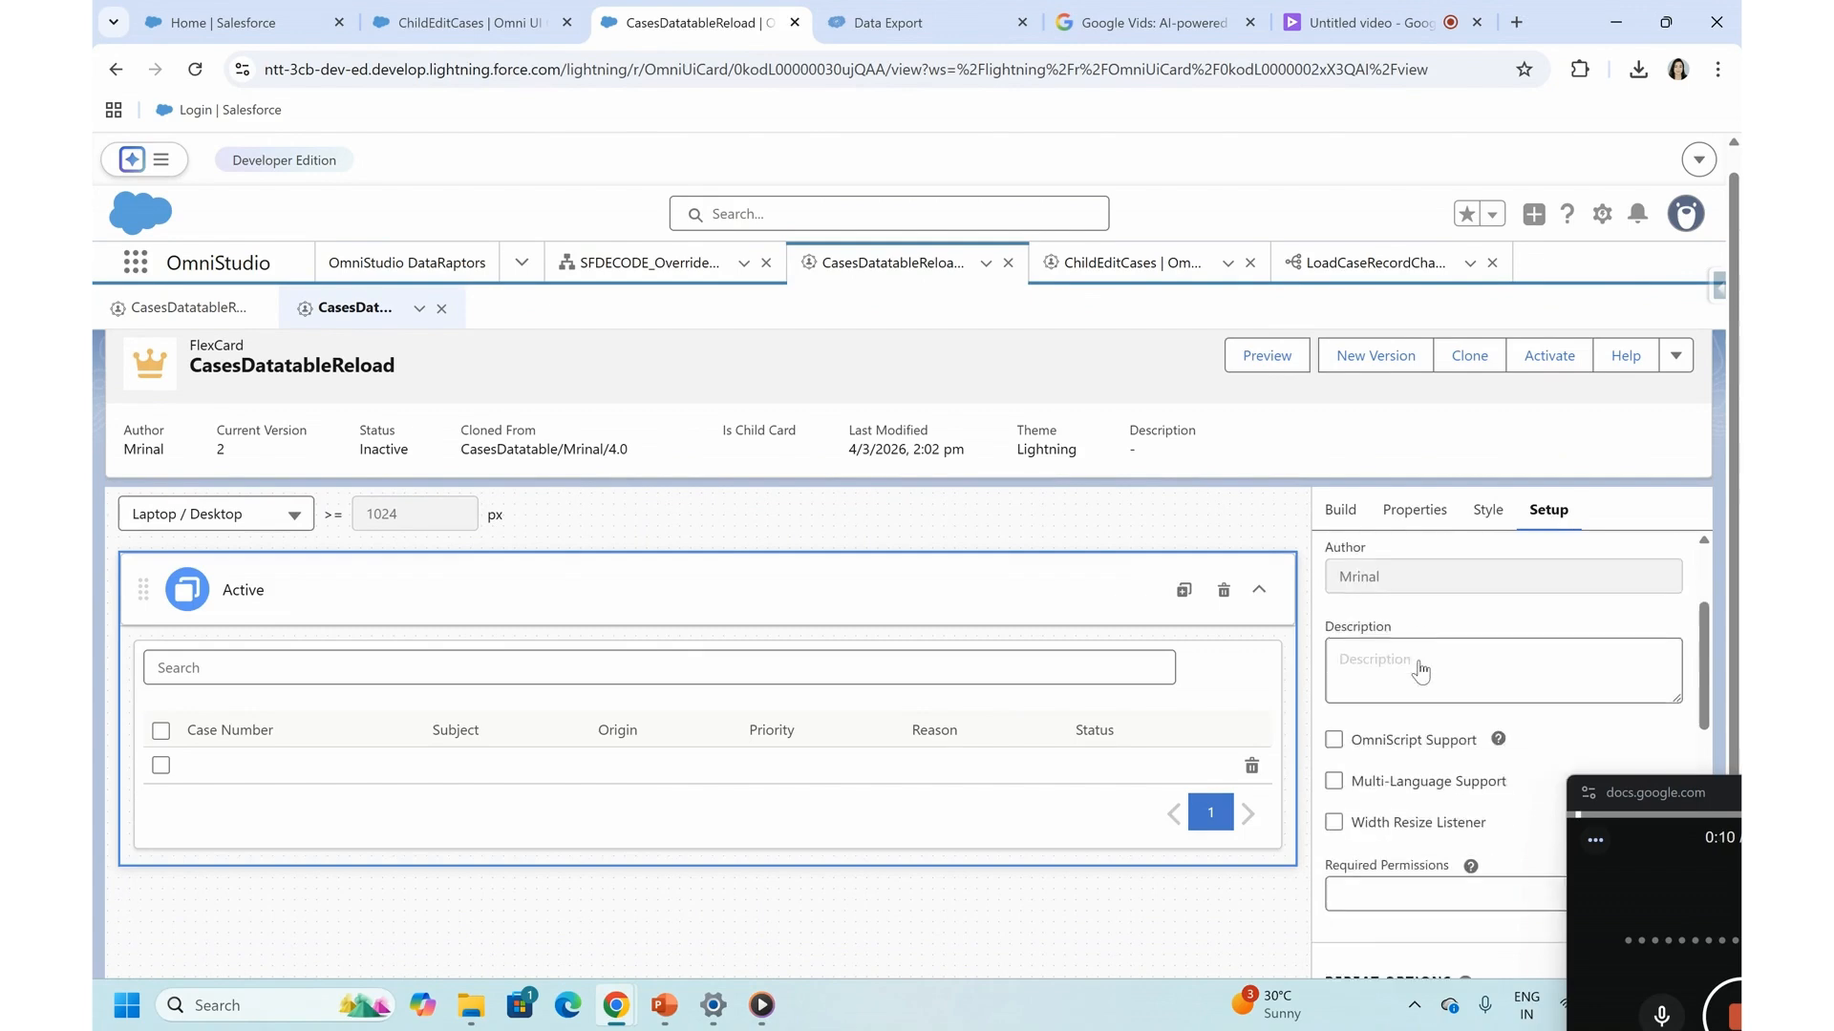
{"action": "left_click", "coordinate": [1614, 584]}
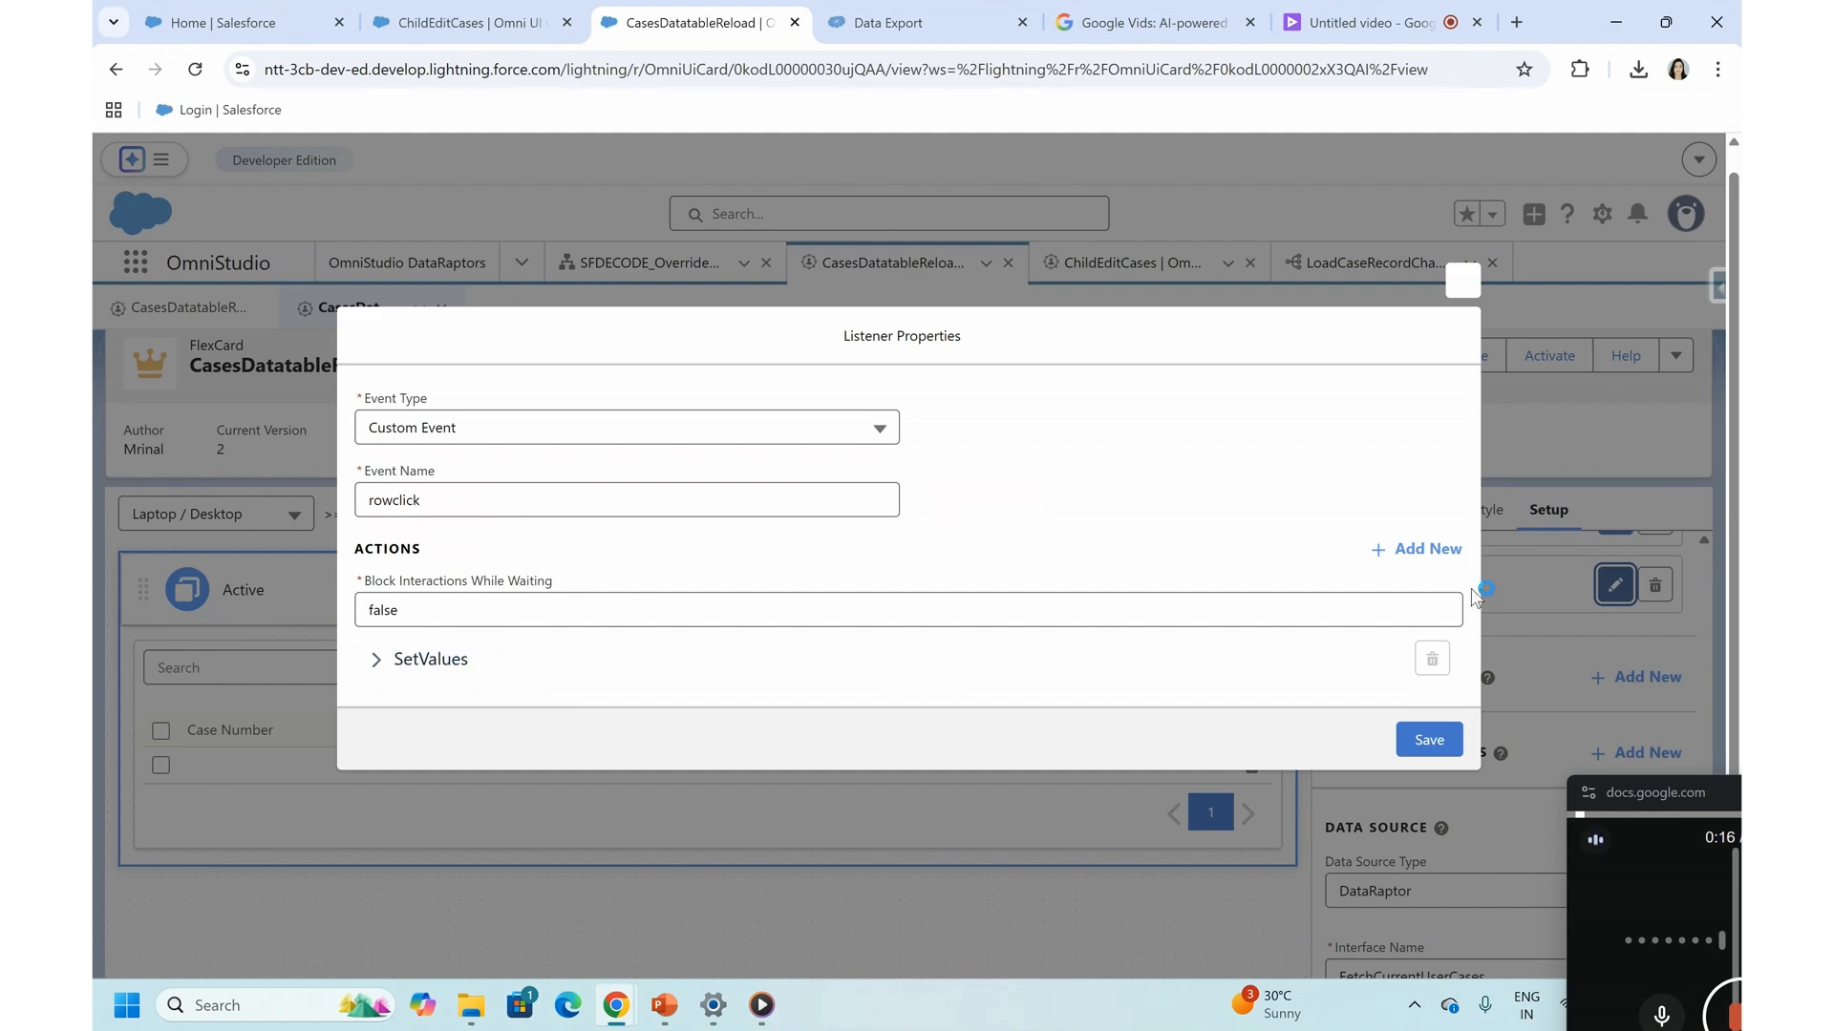
- Add a Flyout action to the rowclick listener that opens the child card ChildEditCases
{"action": "left_click", "coordinate": [1417, 550]}
{"action": "scroll", "coordinate": [401, 604], "scroll_direction": "down", "scroll_amount": 1}
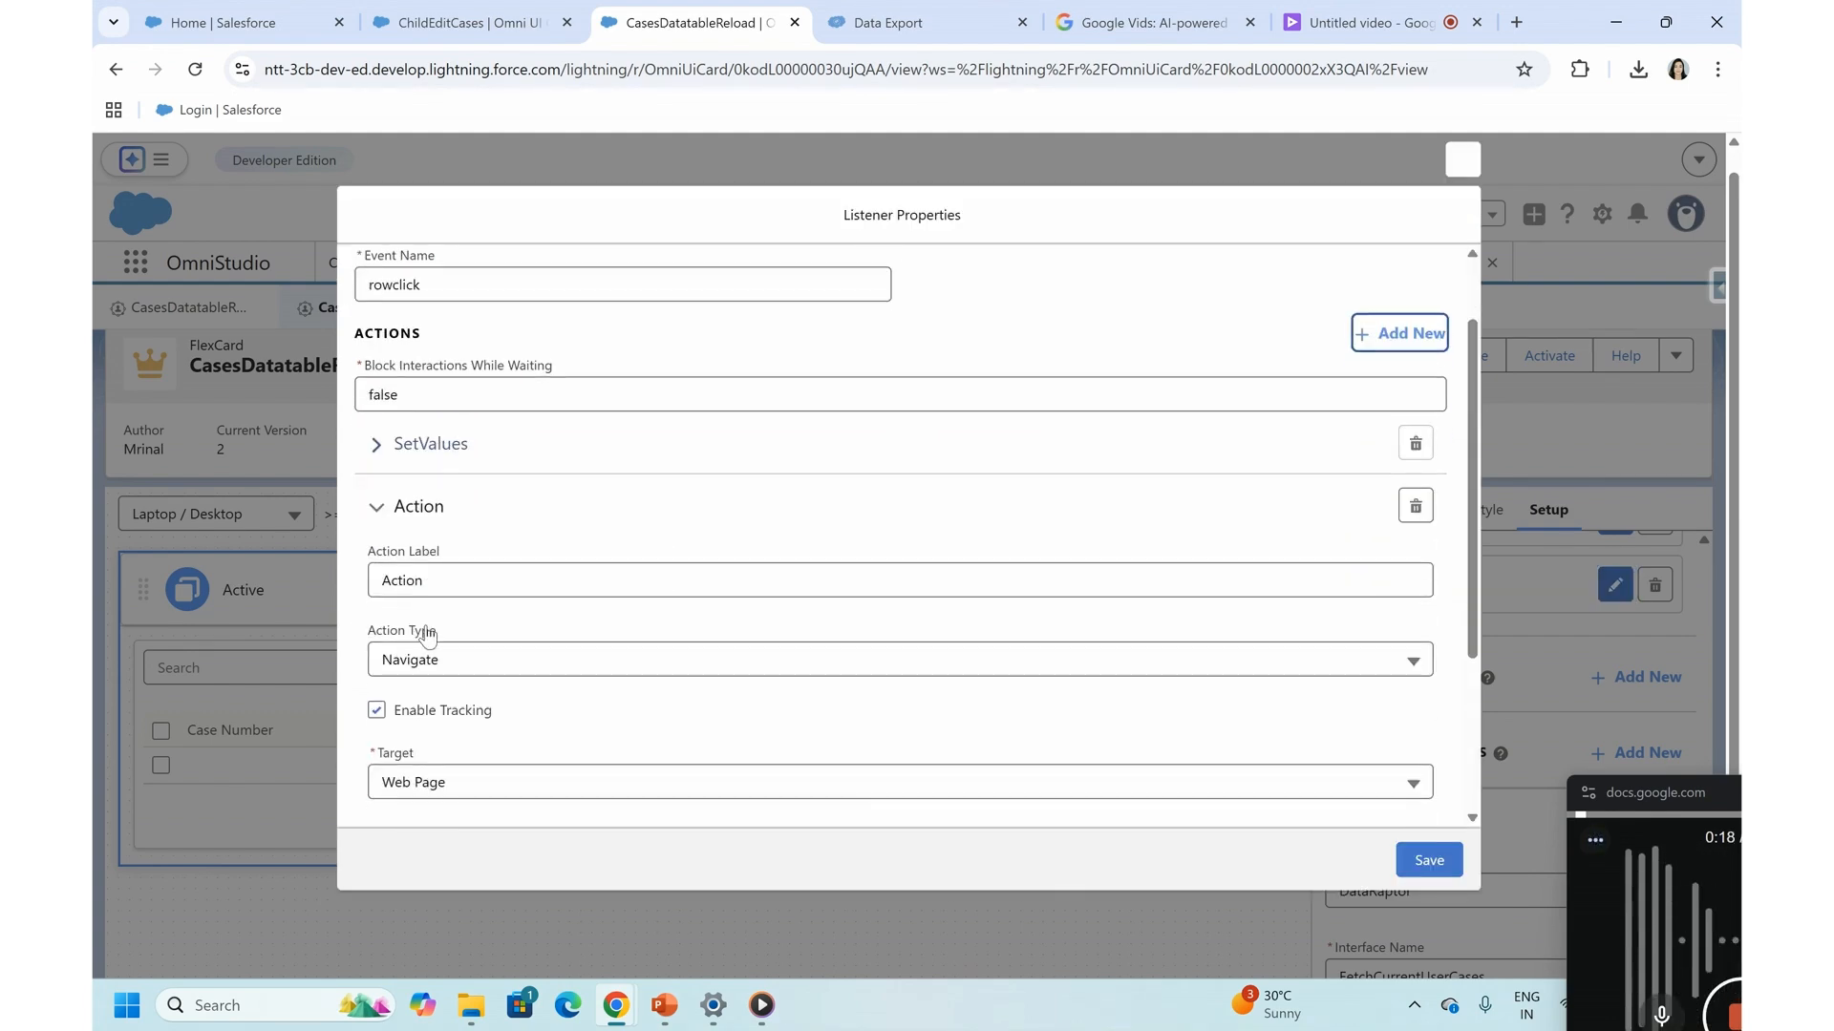
{"action": "left_click", "coordinate": [483, 657]}
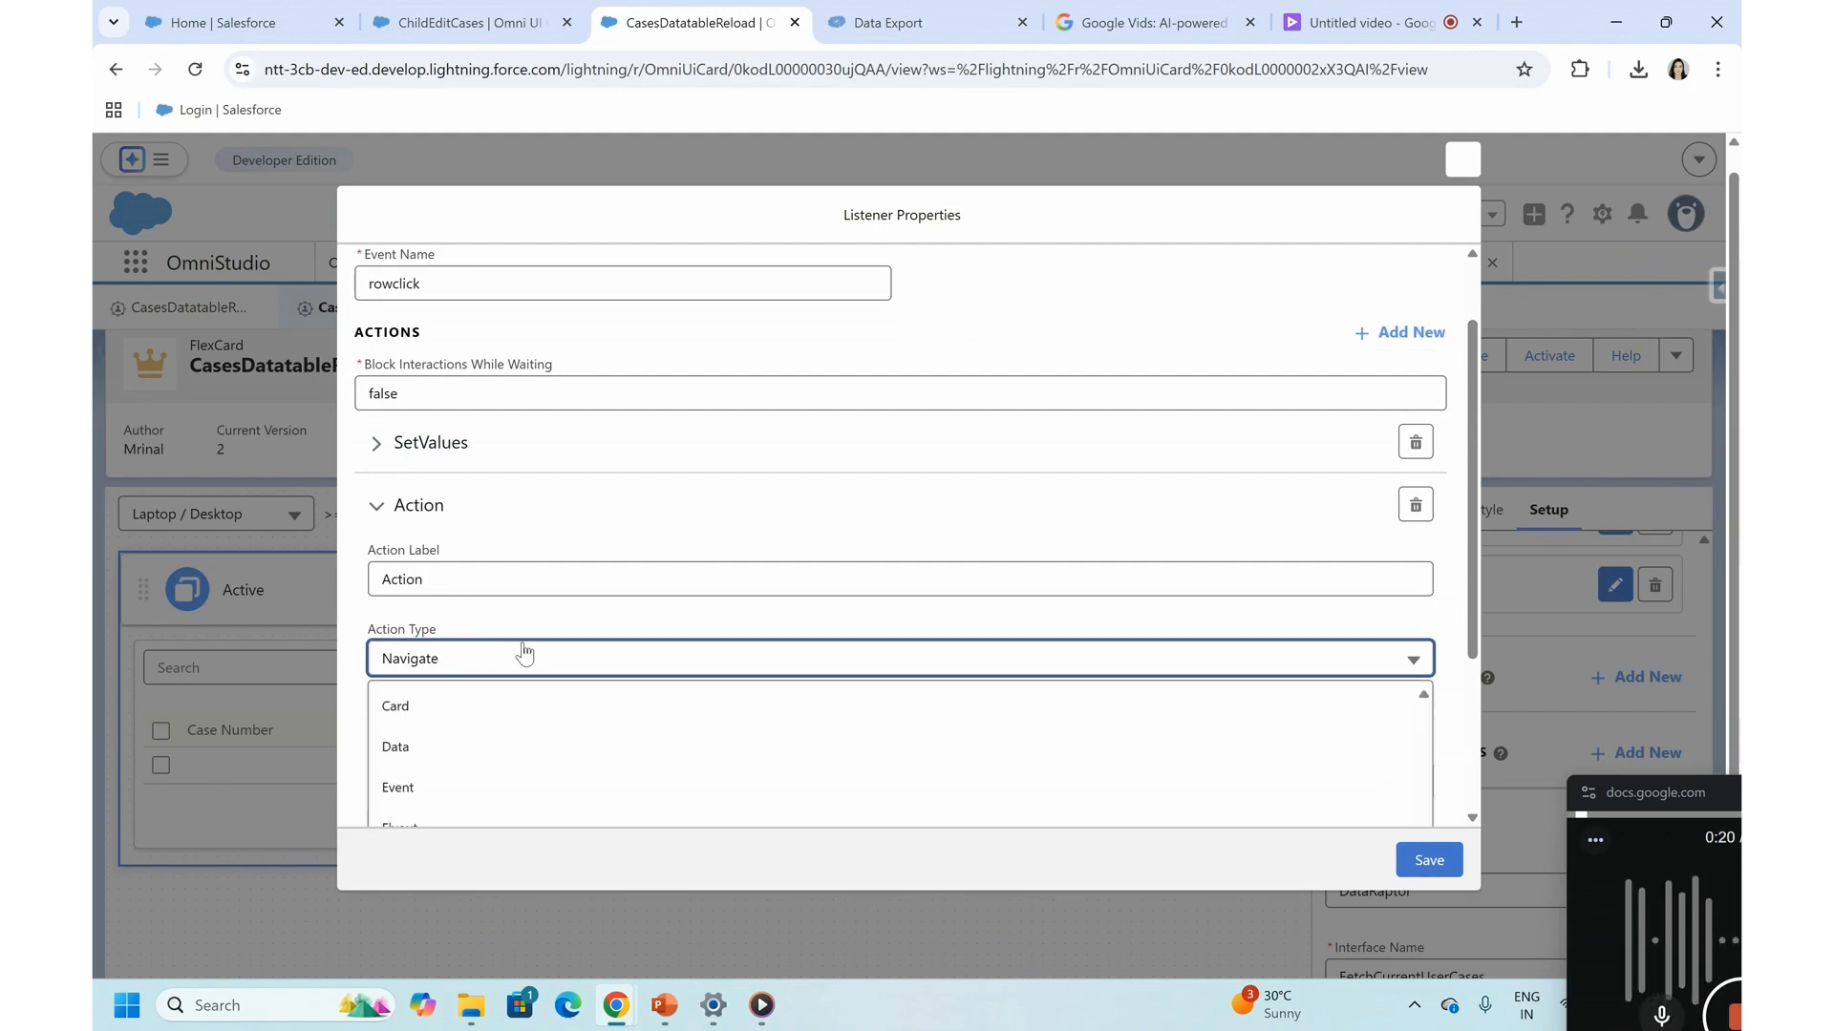
{"action": "scroll", "coordinate": [406, 813], "scroll_direction": "down", "scroll_amount": 1}
{"action": "left_click", "coordinate": [438, 720]}
{"action": "scroll", "coordinate": [492, 690], "scroll_direction": "down", "scroll_amount": 1}
{"action": "left_click", "coordinate": [491, 628]}
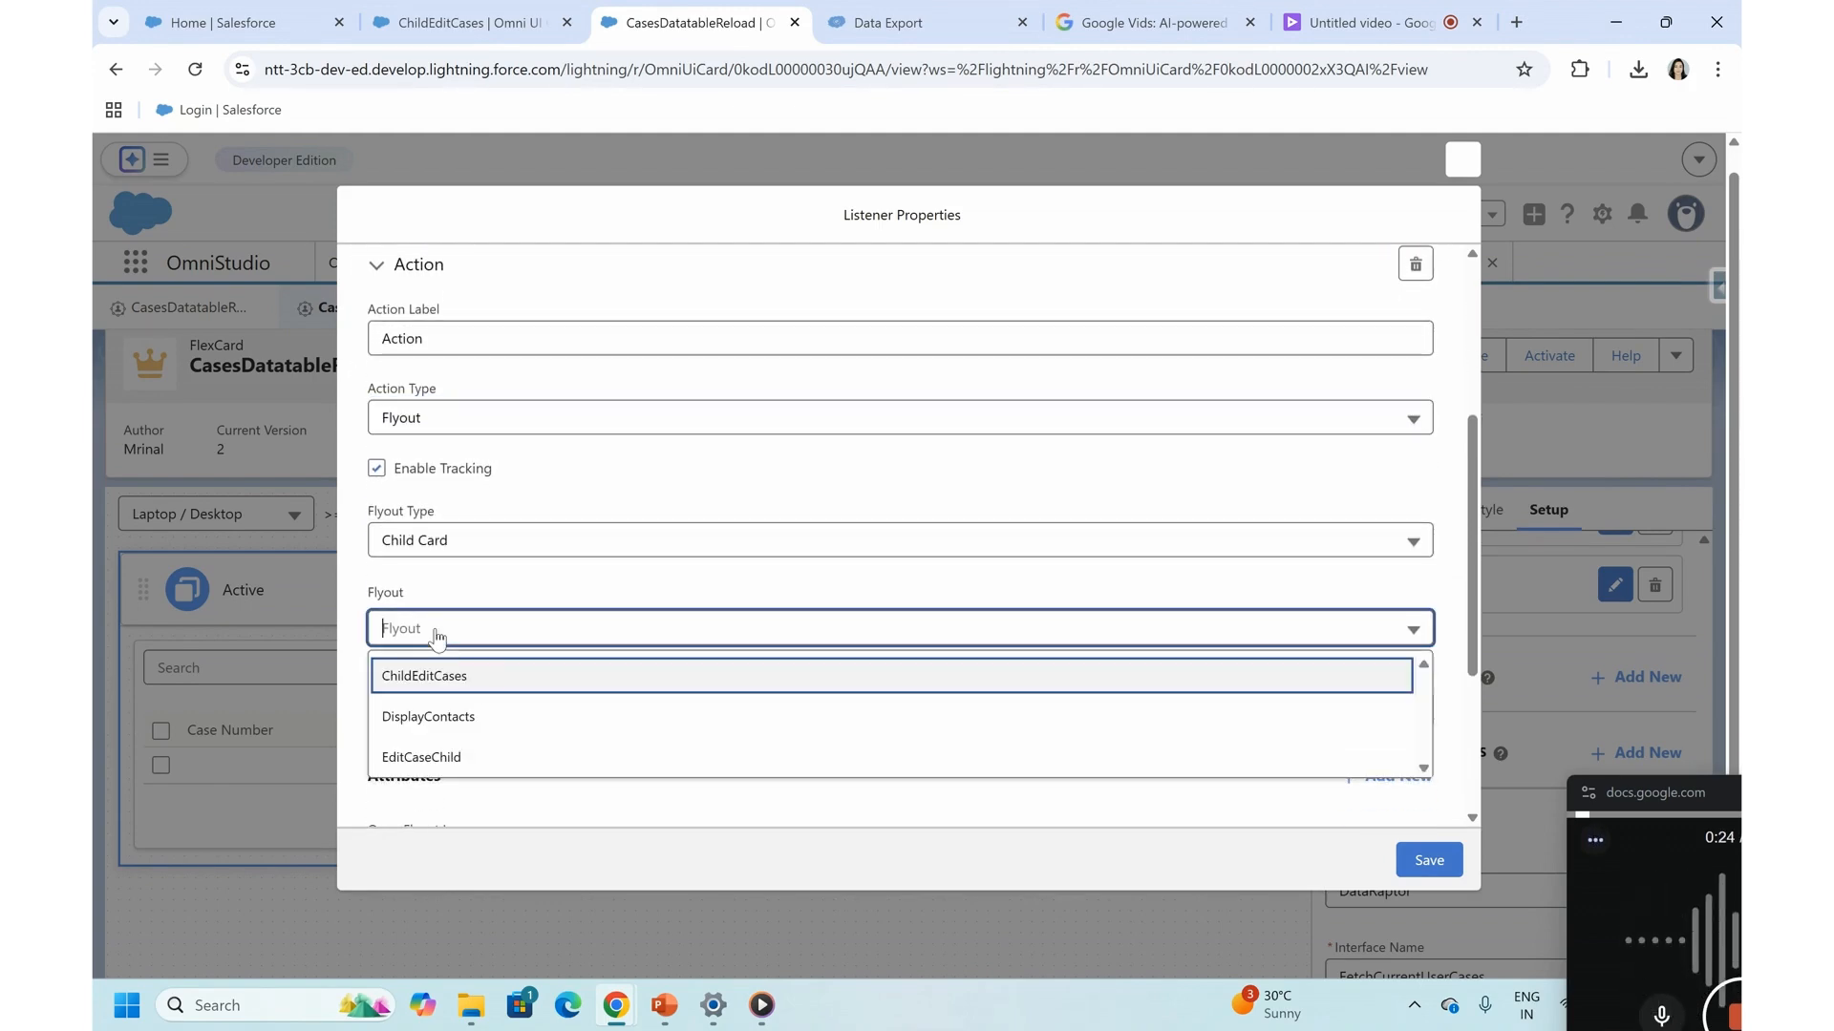
{"action": "left_click", "coordinate": [456, 687]}
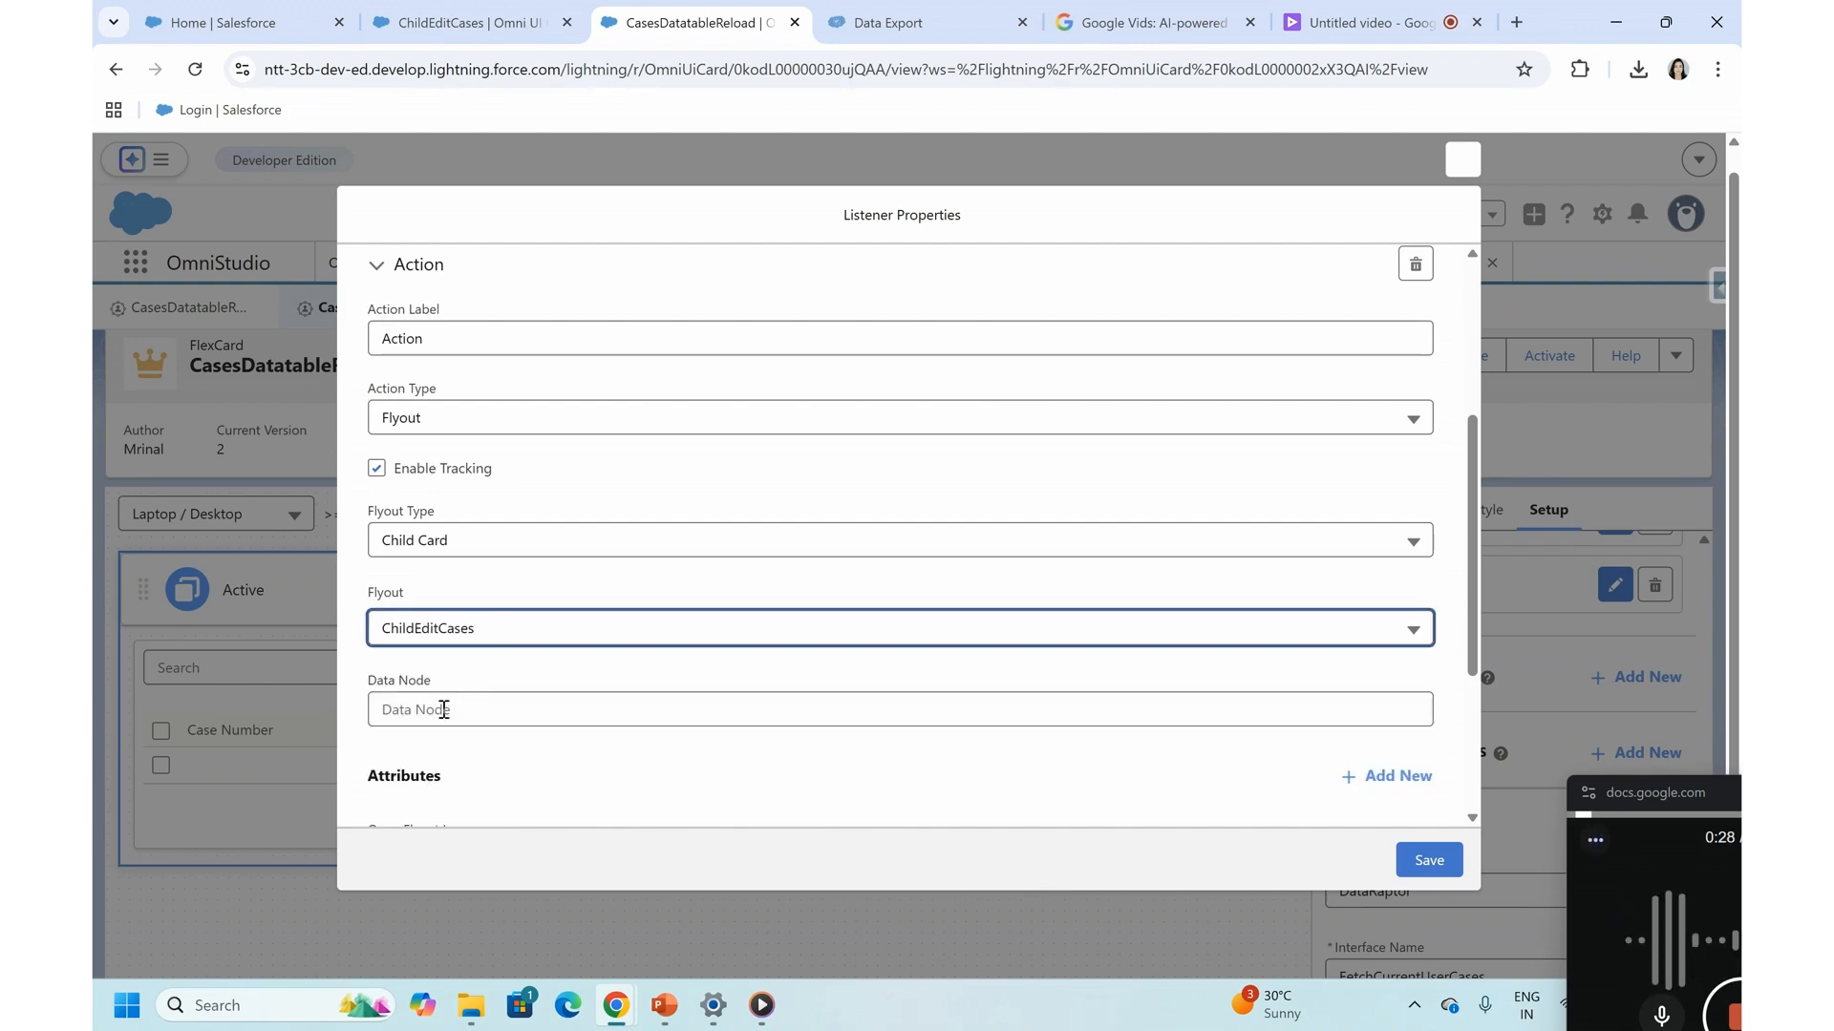
- Add a flyout attribute with the key Subject and the value {Session.selectedItem.Subject}
{"action": "scroll", "coordinate": [444, 709], "scroll_direction": "down", "scroll_amount": 2}
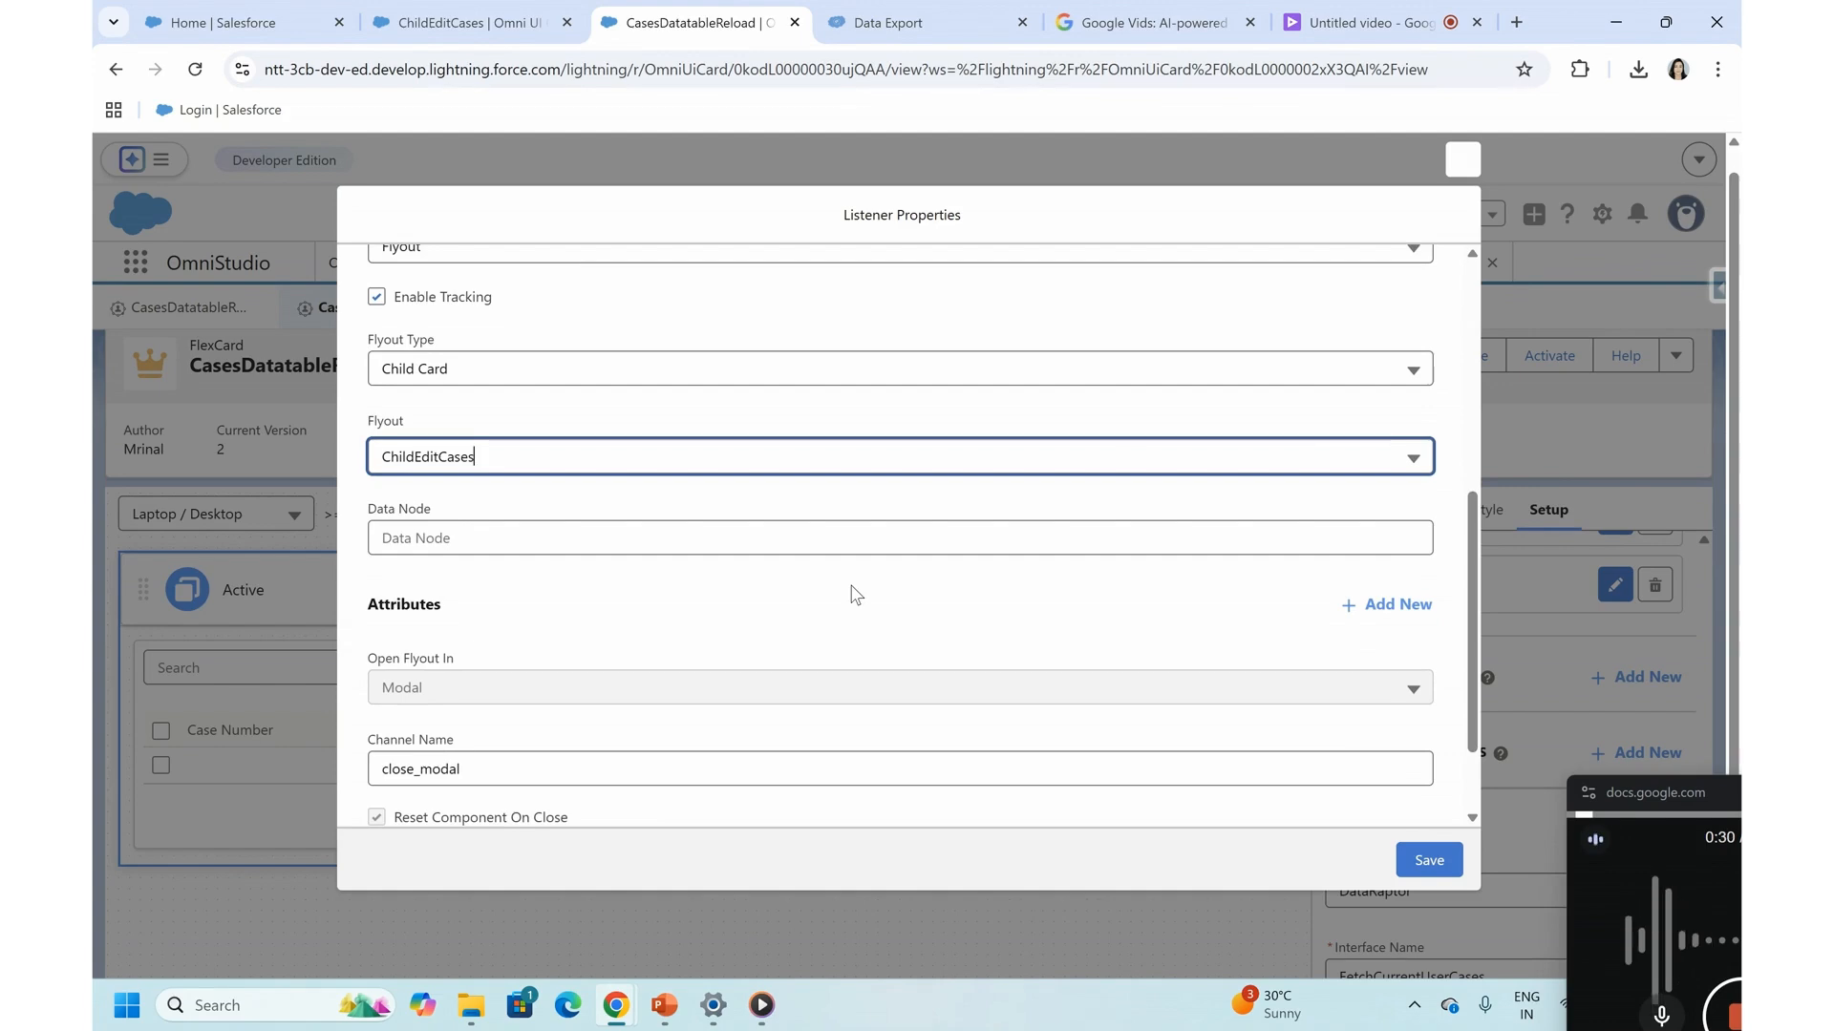
{"action": "left_click", "coordinate": [1385, 604]}
{"action": "left_click", "coordinate": [413, 671]}
{"action": "type", "text": "S"}
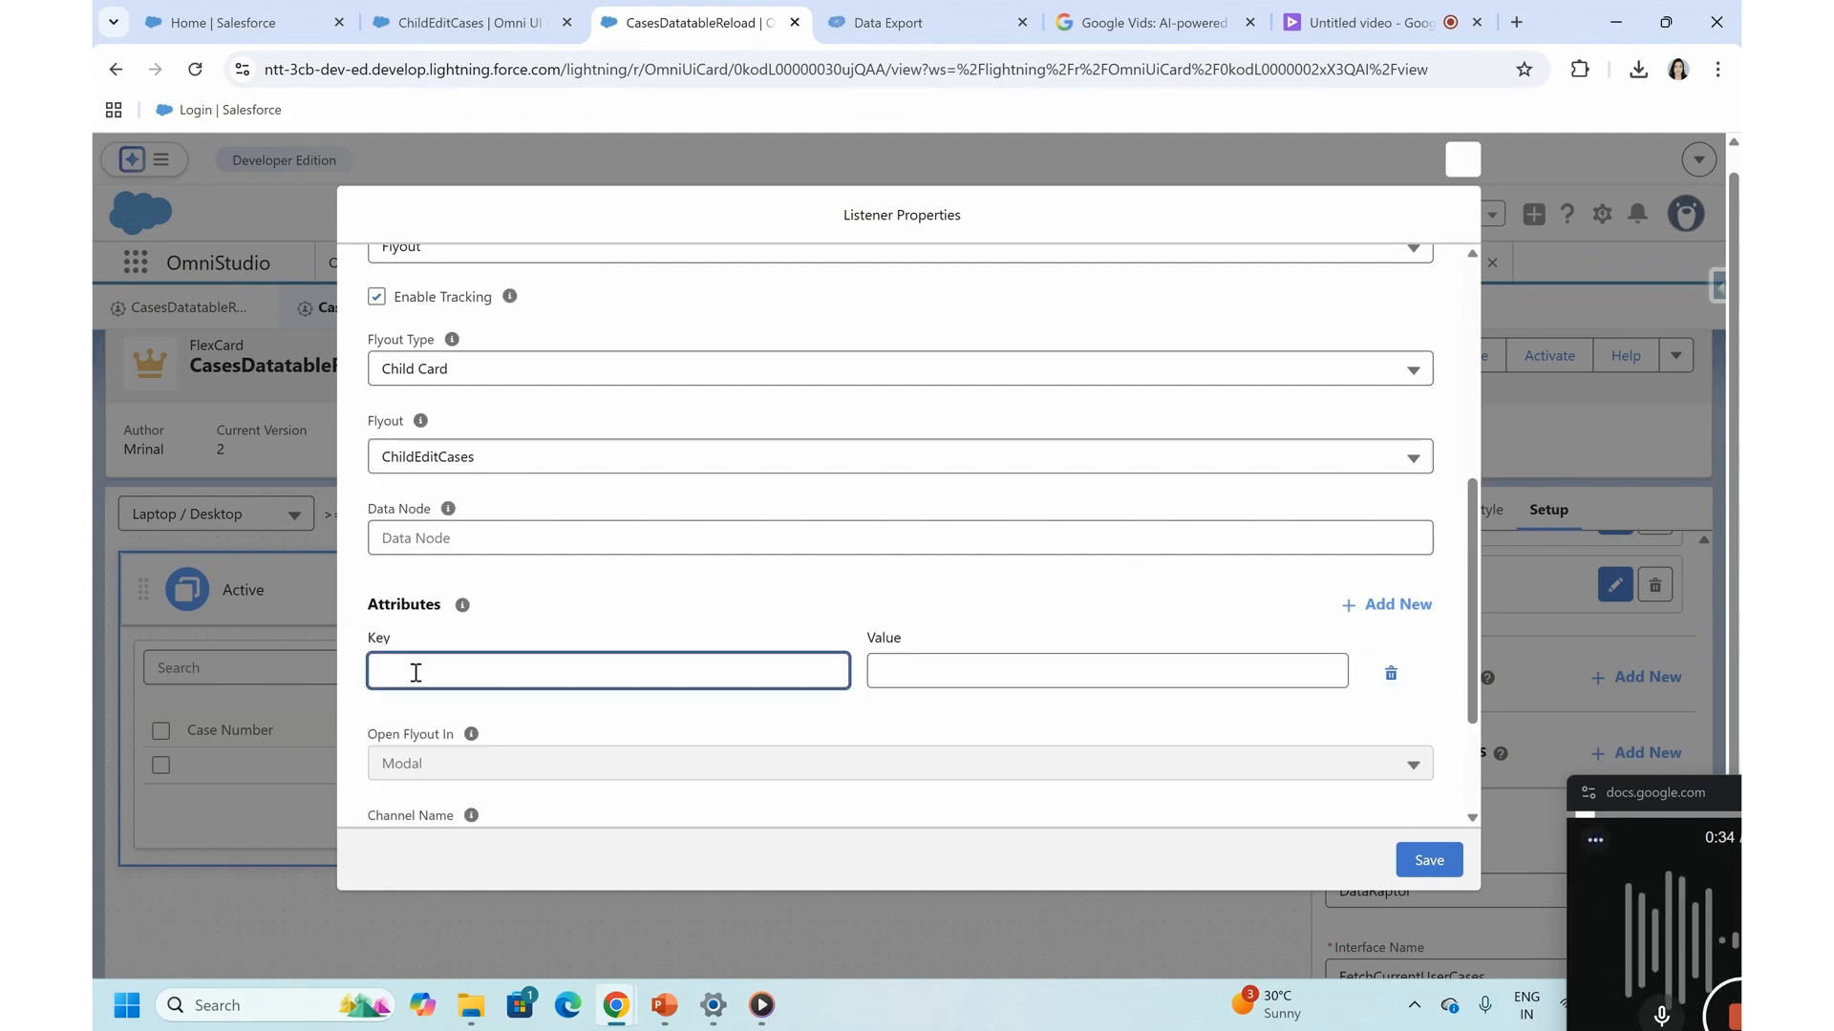
{"action": "type", "text": "ubject"}
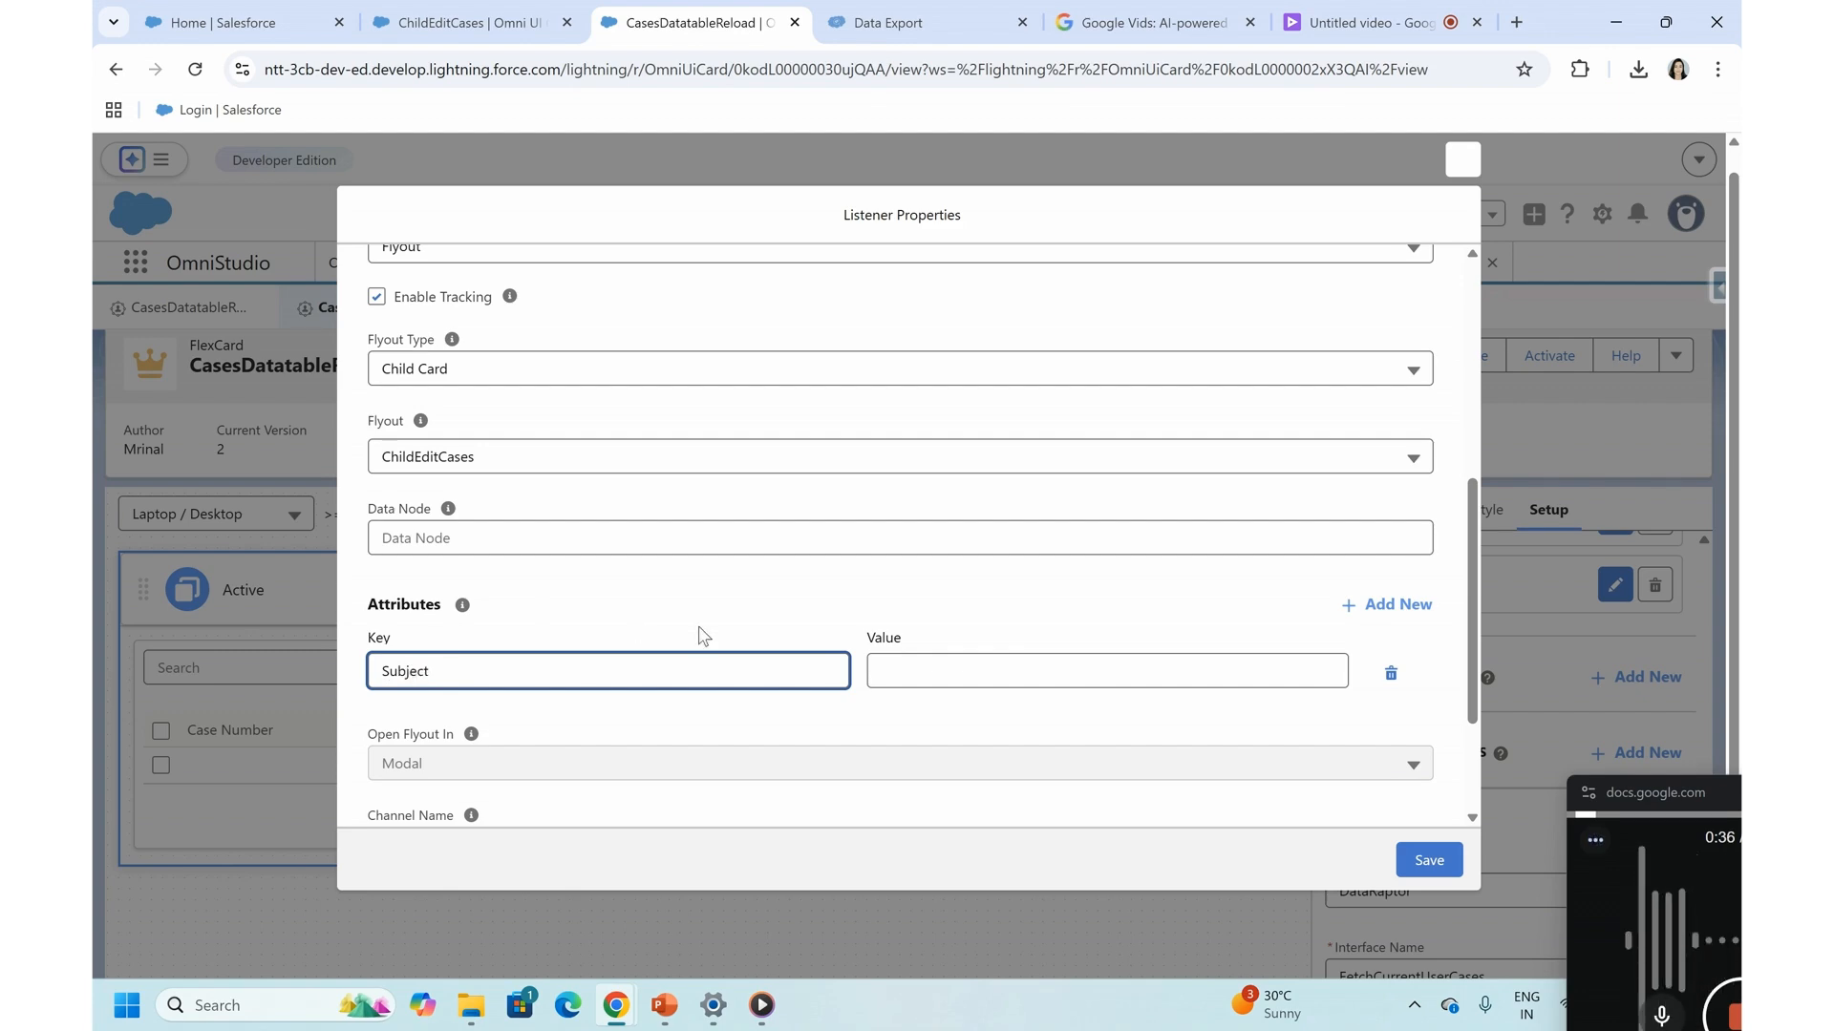
{"action": "left_click", "coordinate": [884, 661]}
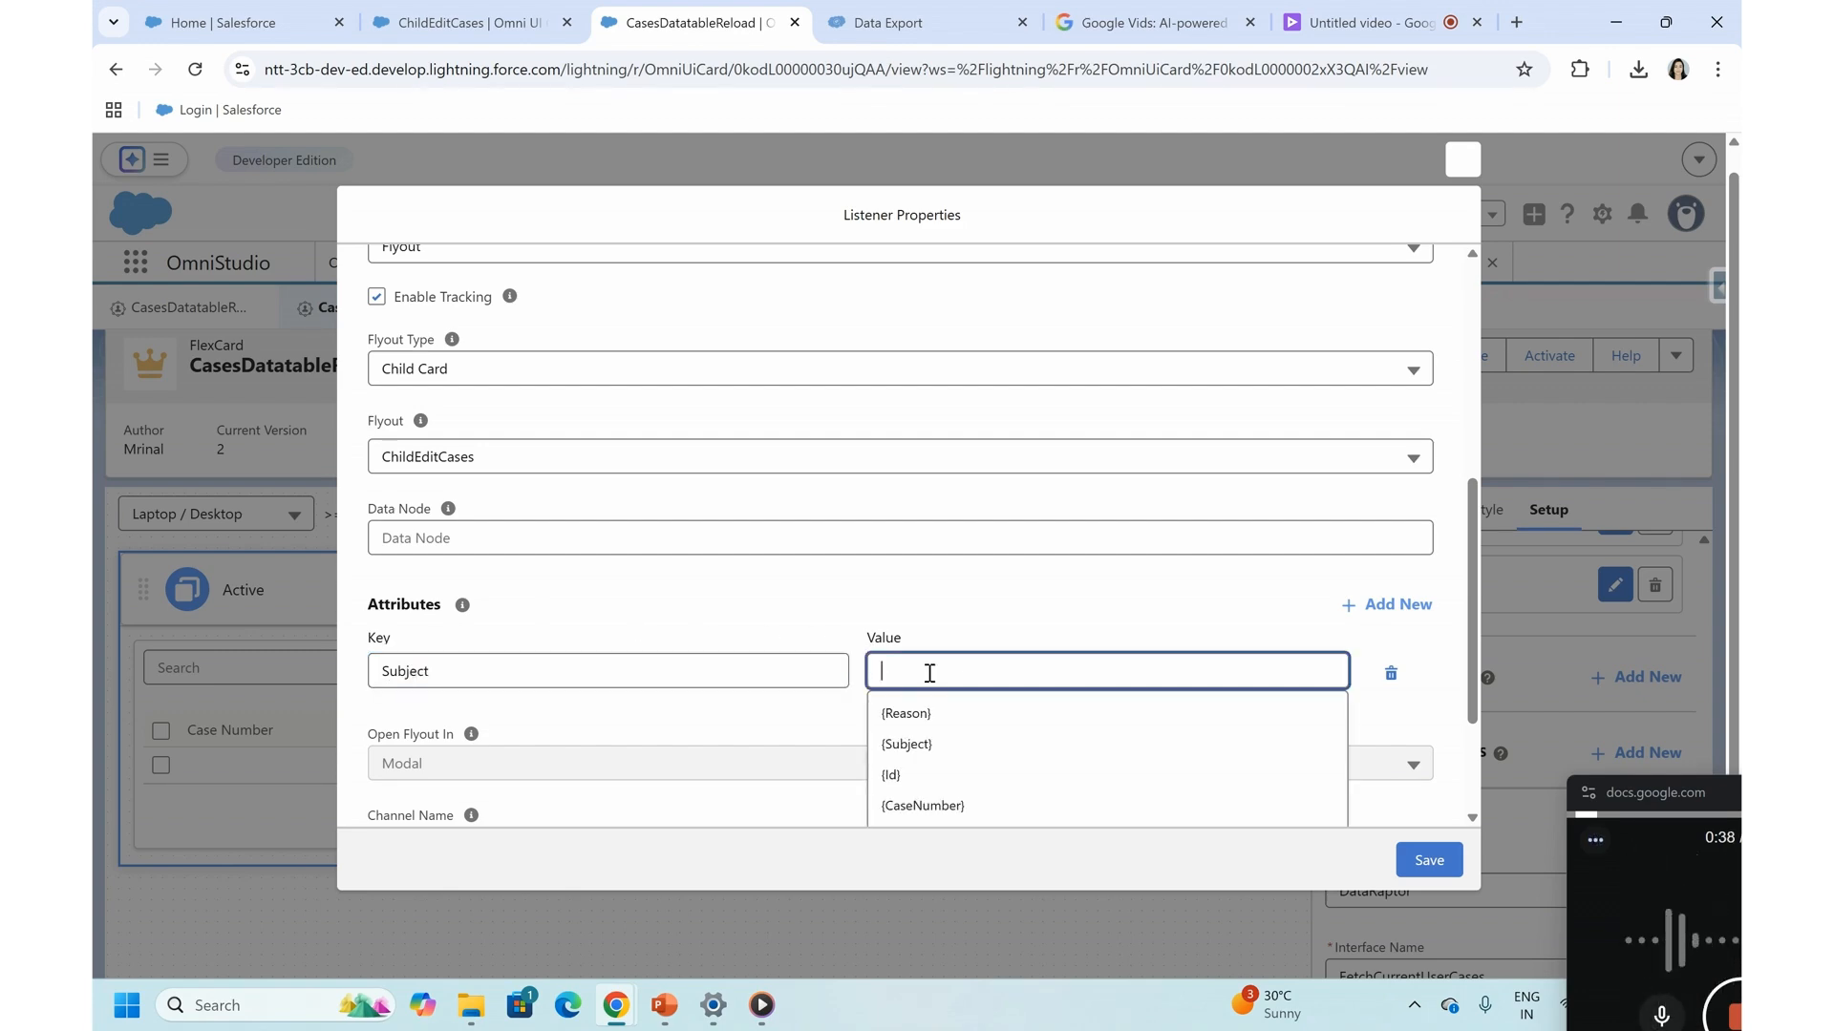
{"action": "type", "text": "Session.selectedItem"}
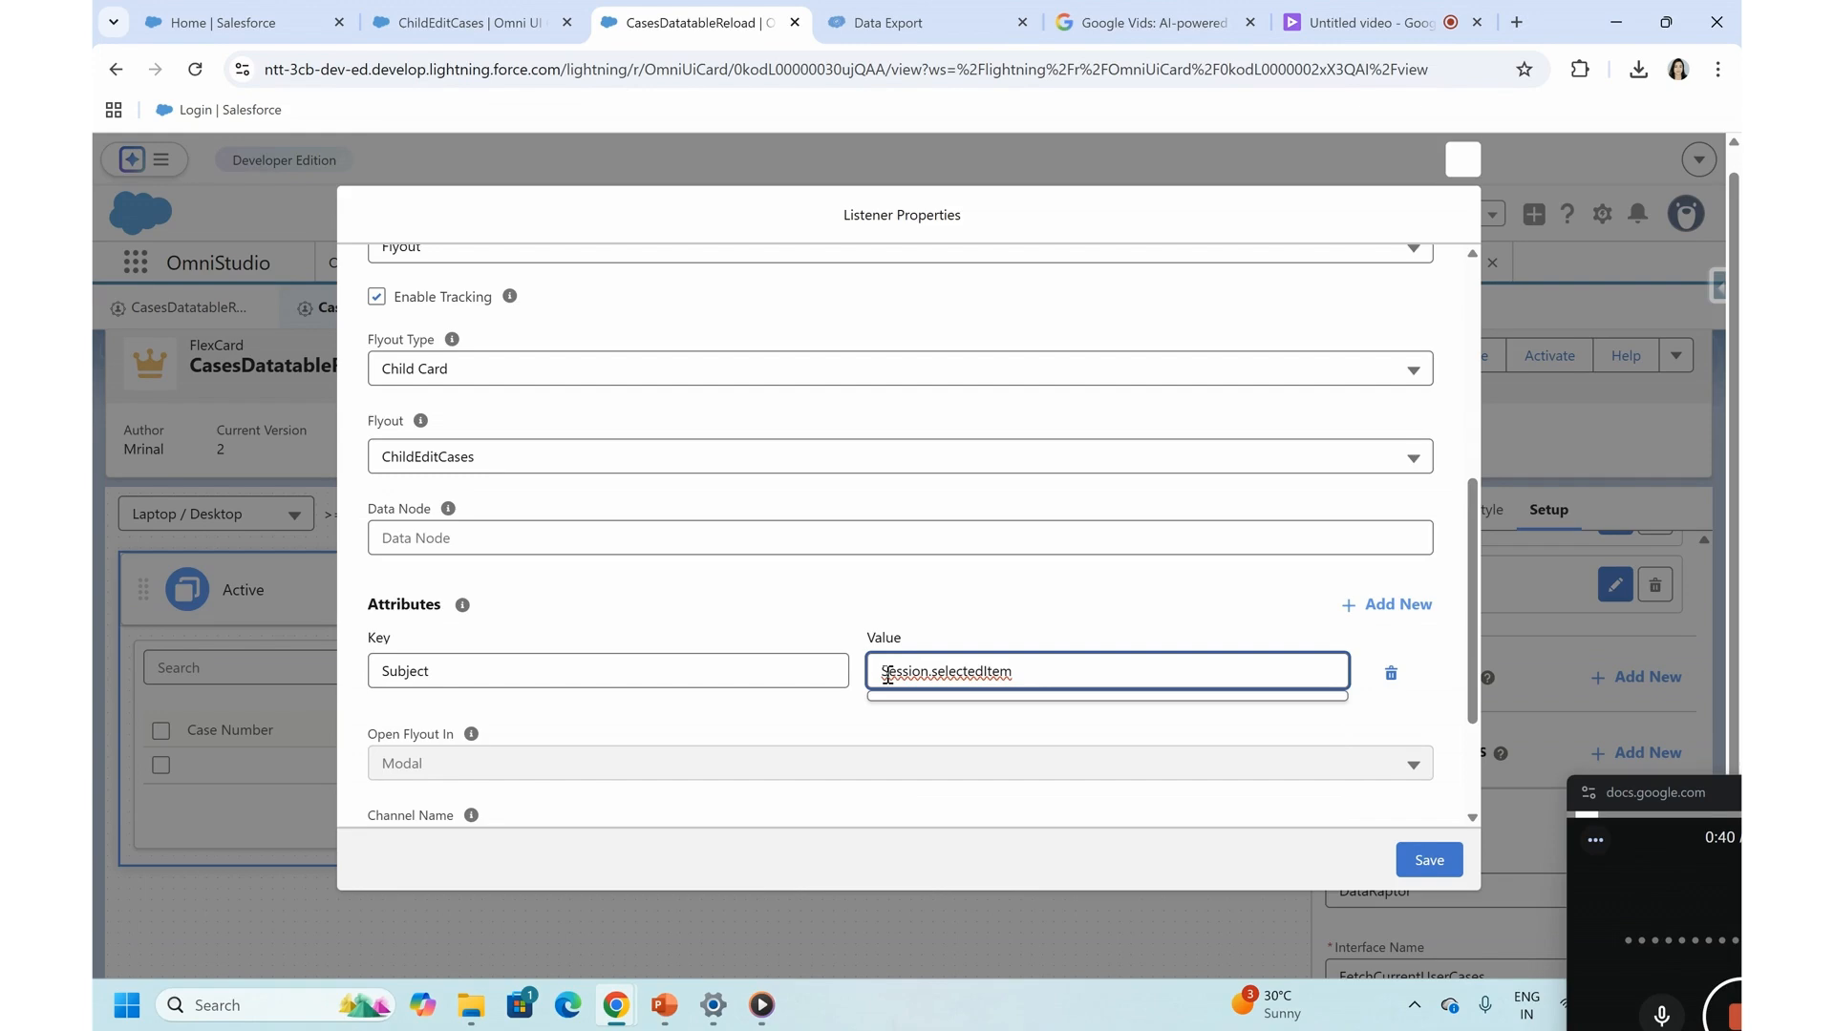
{"action": "type", "text": ".Subject"}
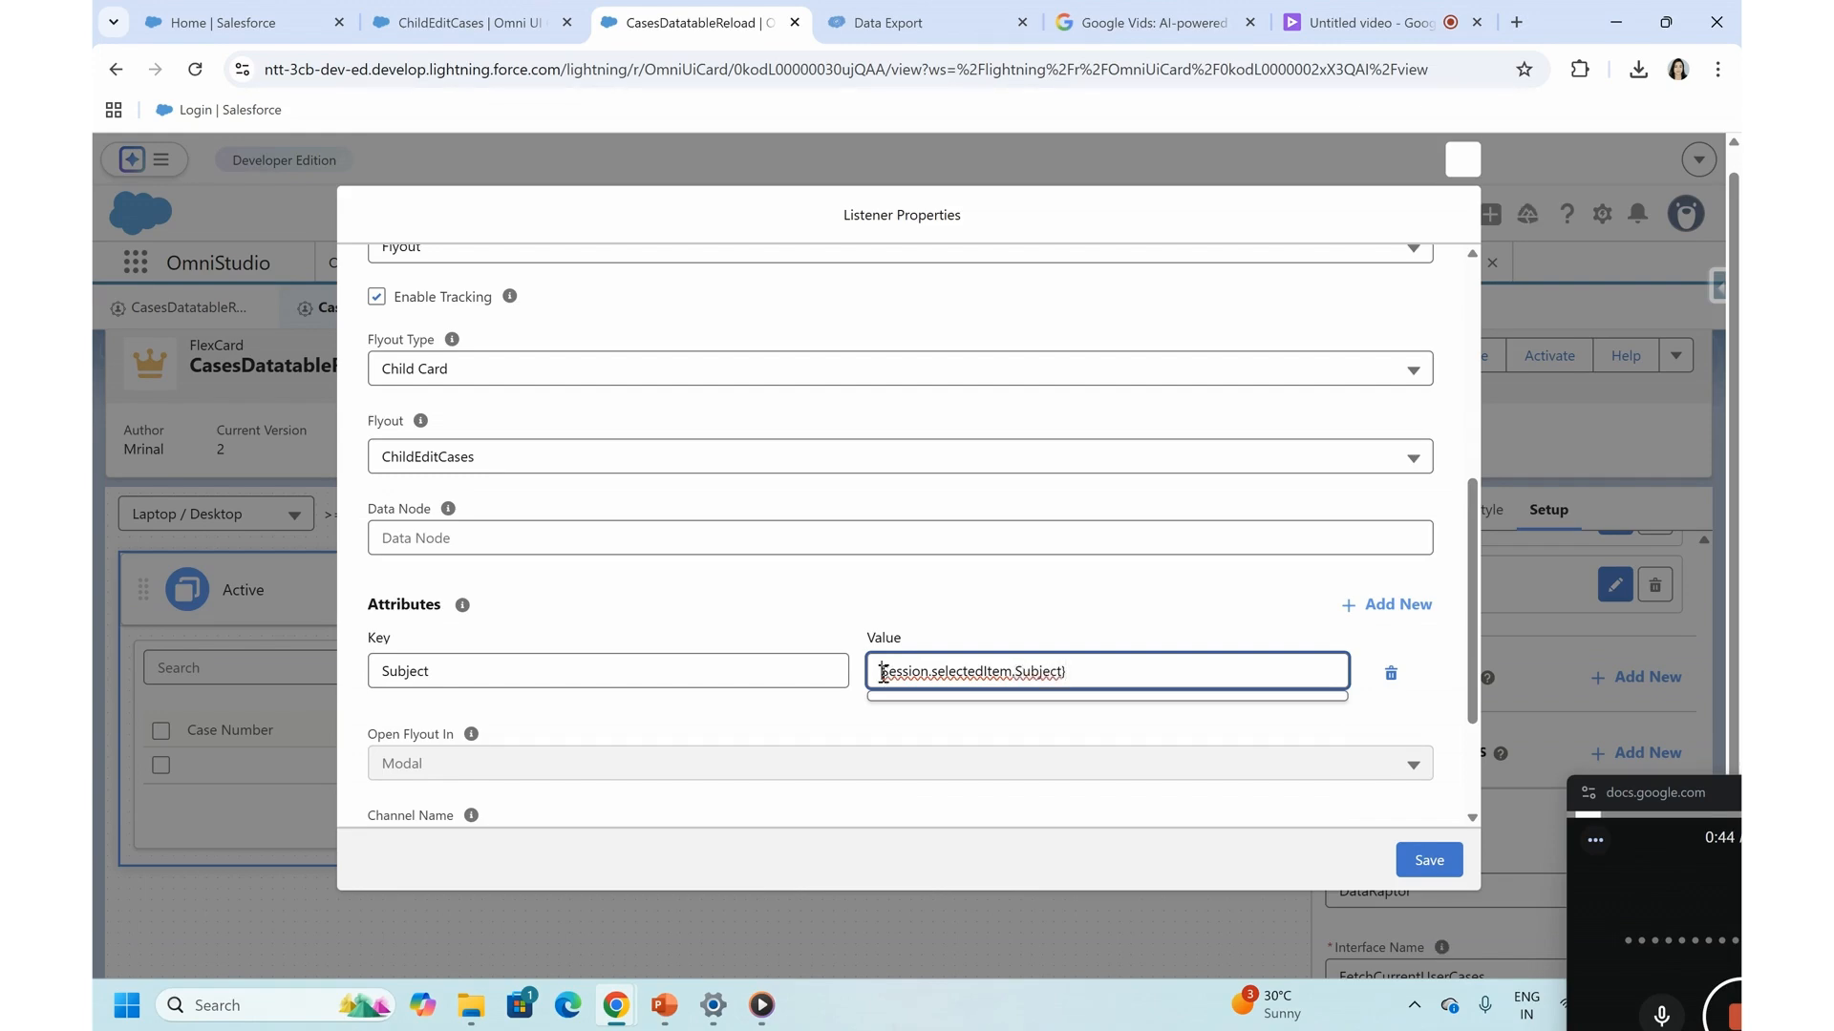
{"action": "type", "text": "{"}
- Add a second flyout attribute with the key Id and the value {Session.selectedItem.Id}
{"action": "left_click", "coordinate": [1387, 604]}
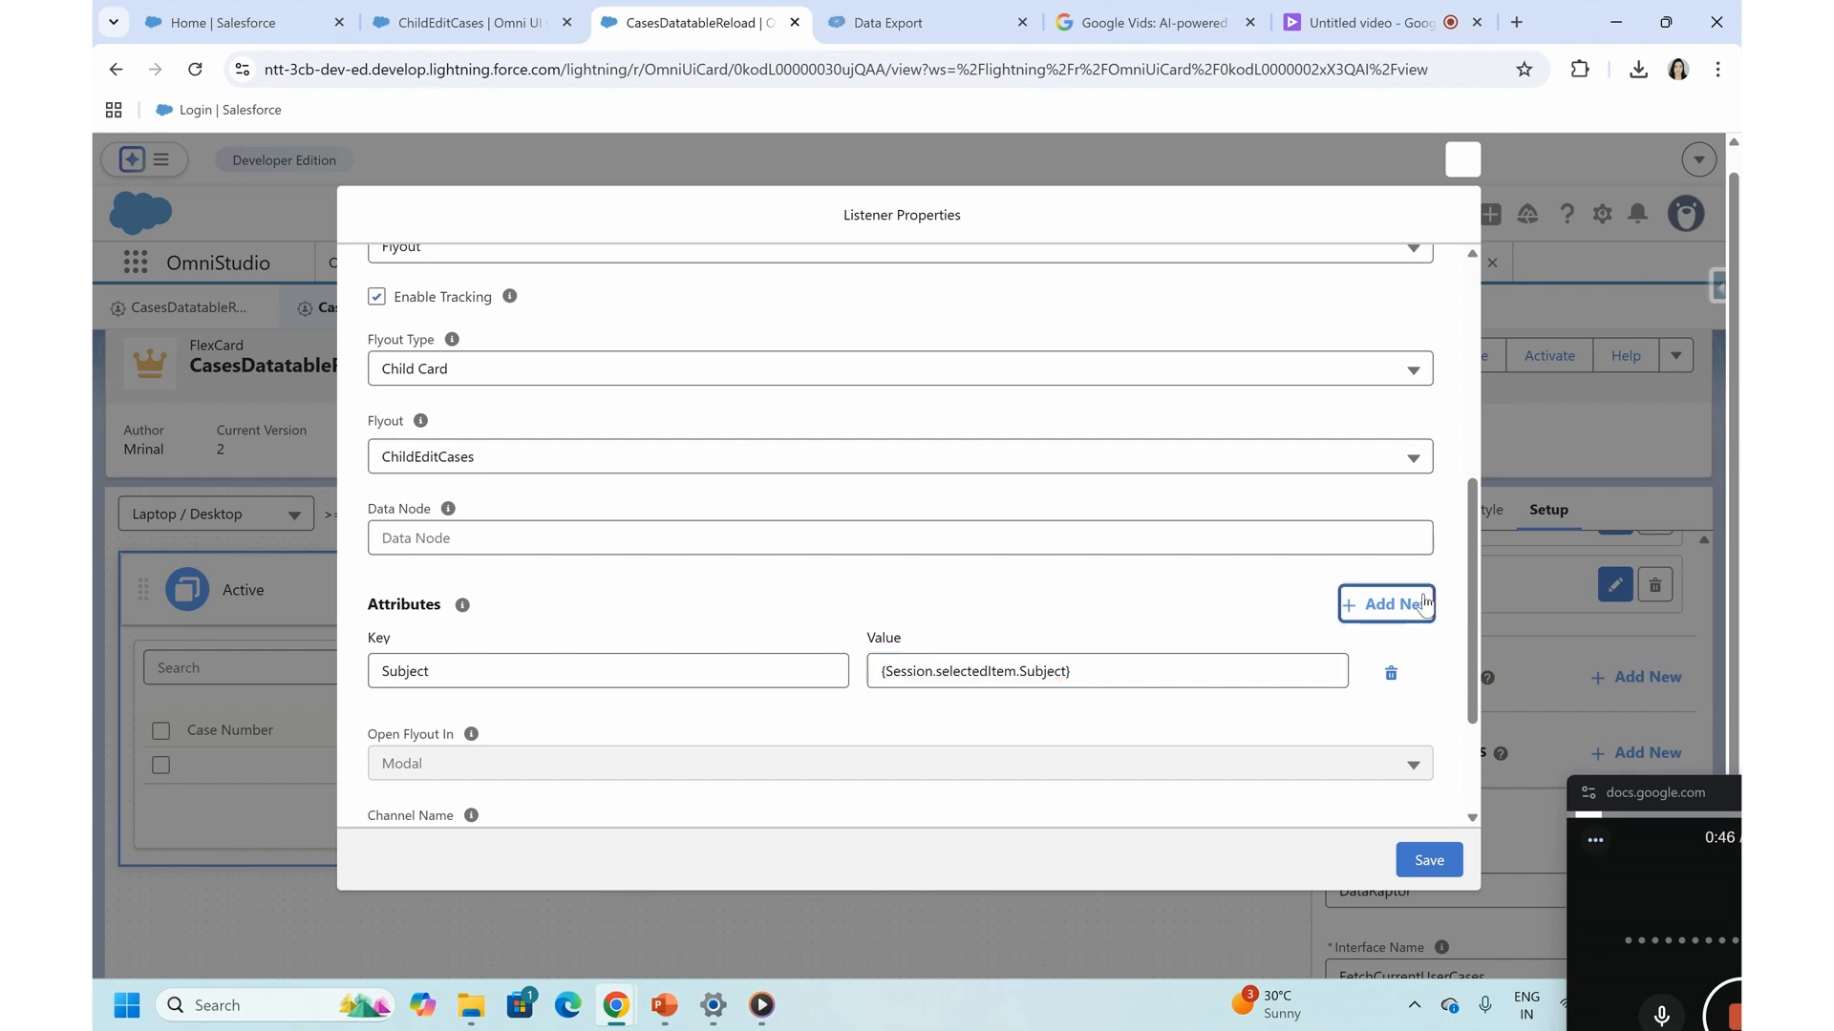
{"action": "left_click", "coordinate": [425, 716]}
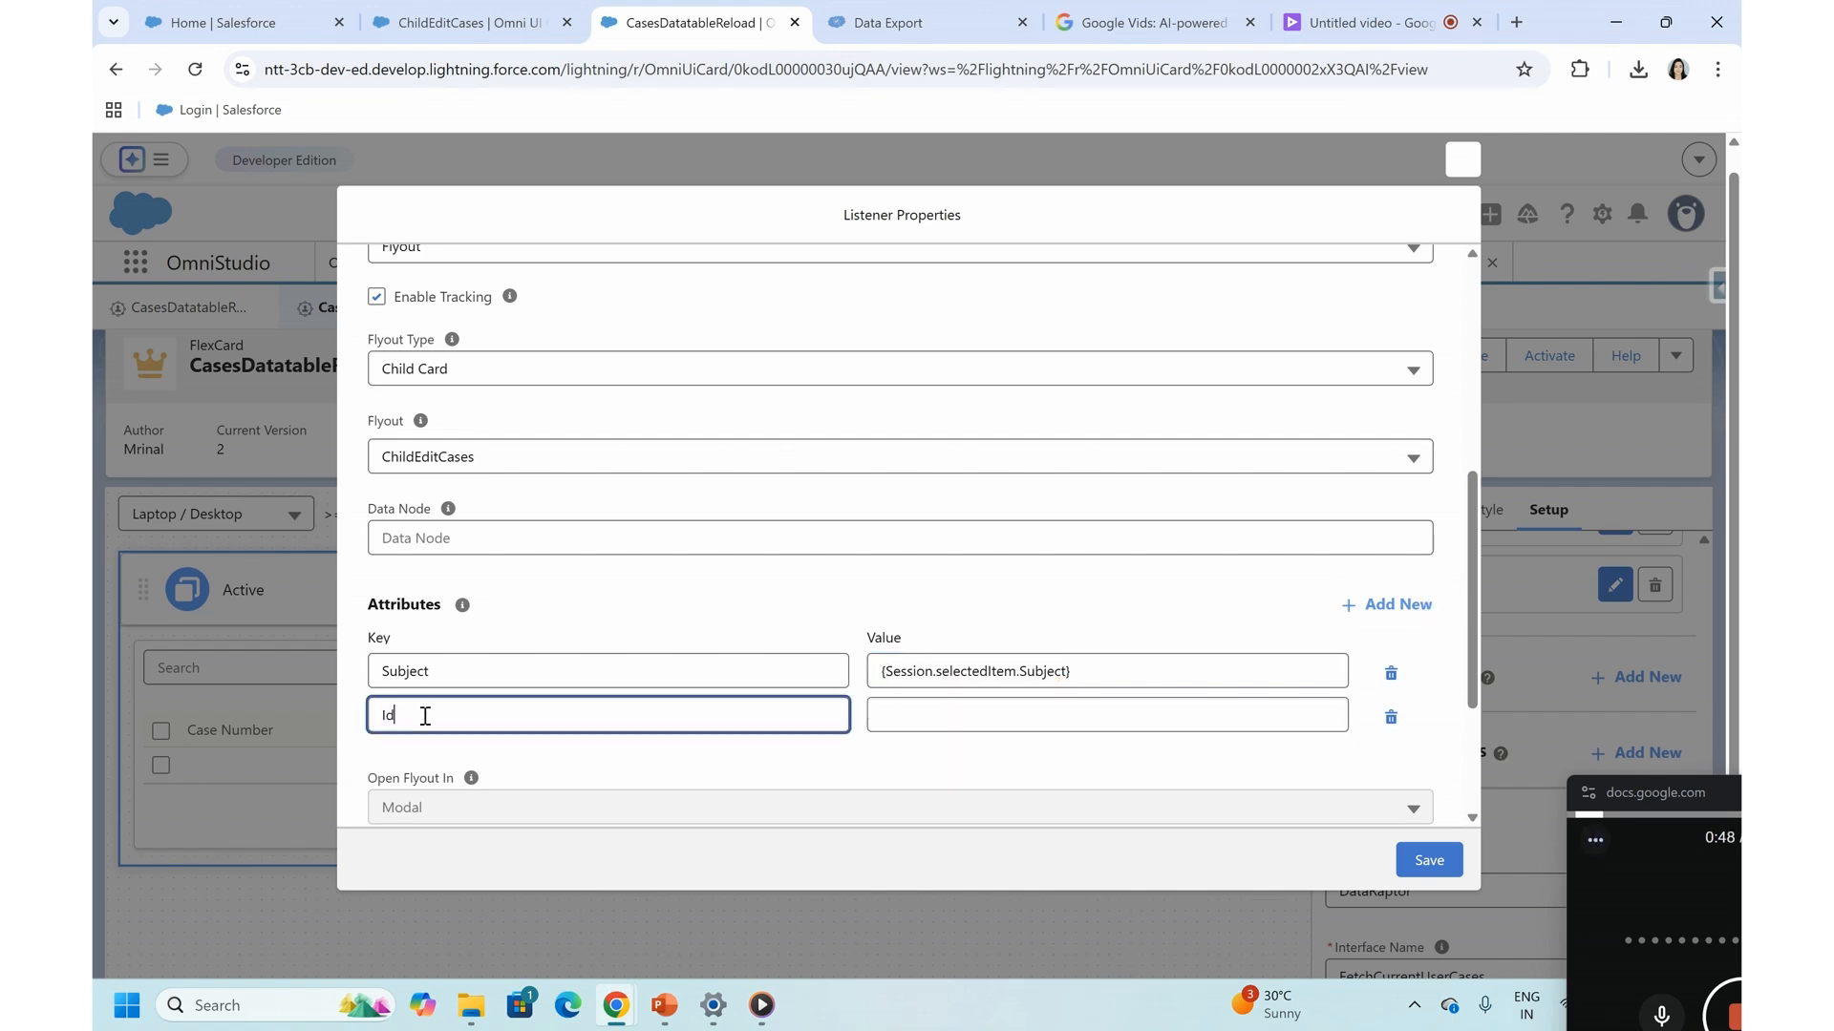
{"action": "type", "text": "Id"}
{"action": "left_click", "coordinate": [920, 713]}
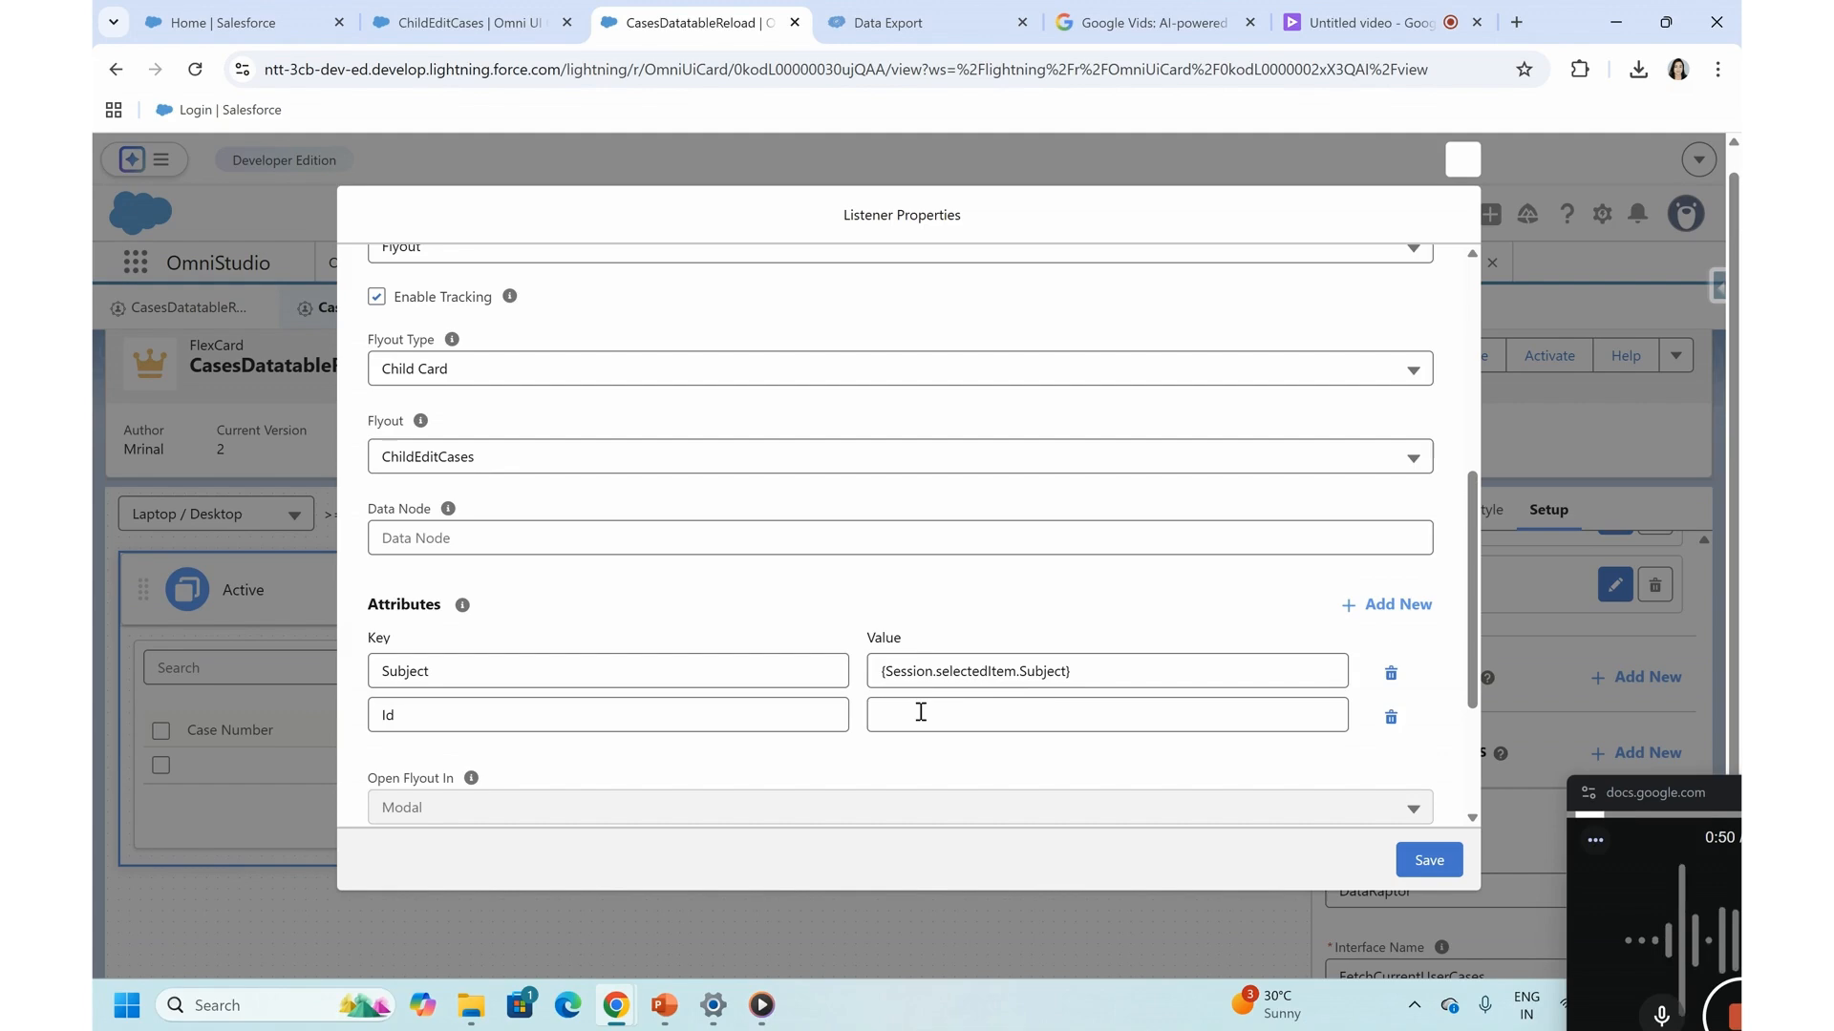
{"action": "left_click", "coordinate": [915, 712]}
{"action": "type", "text": "Session.selectedItem"}
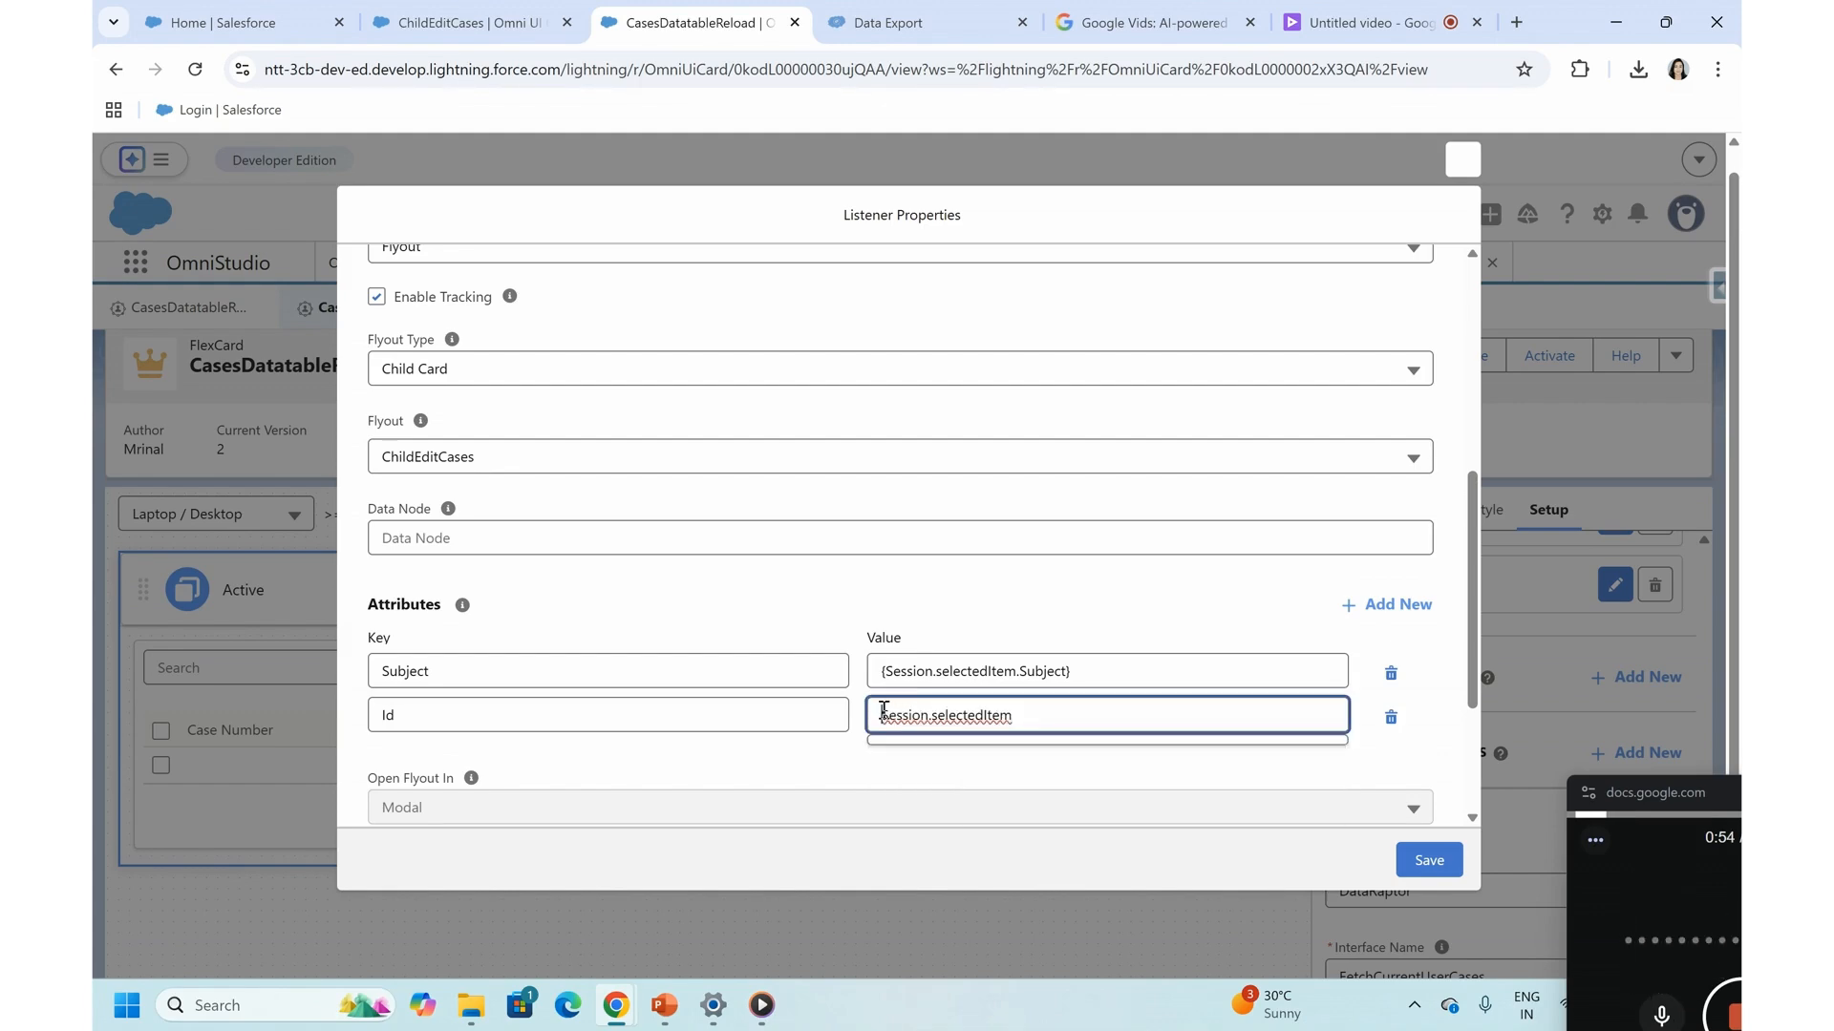
{"action": "type", "text": "{"}
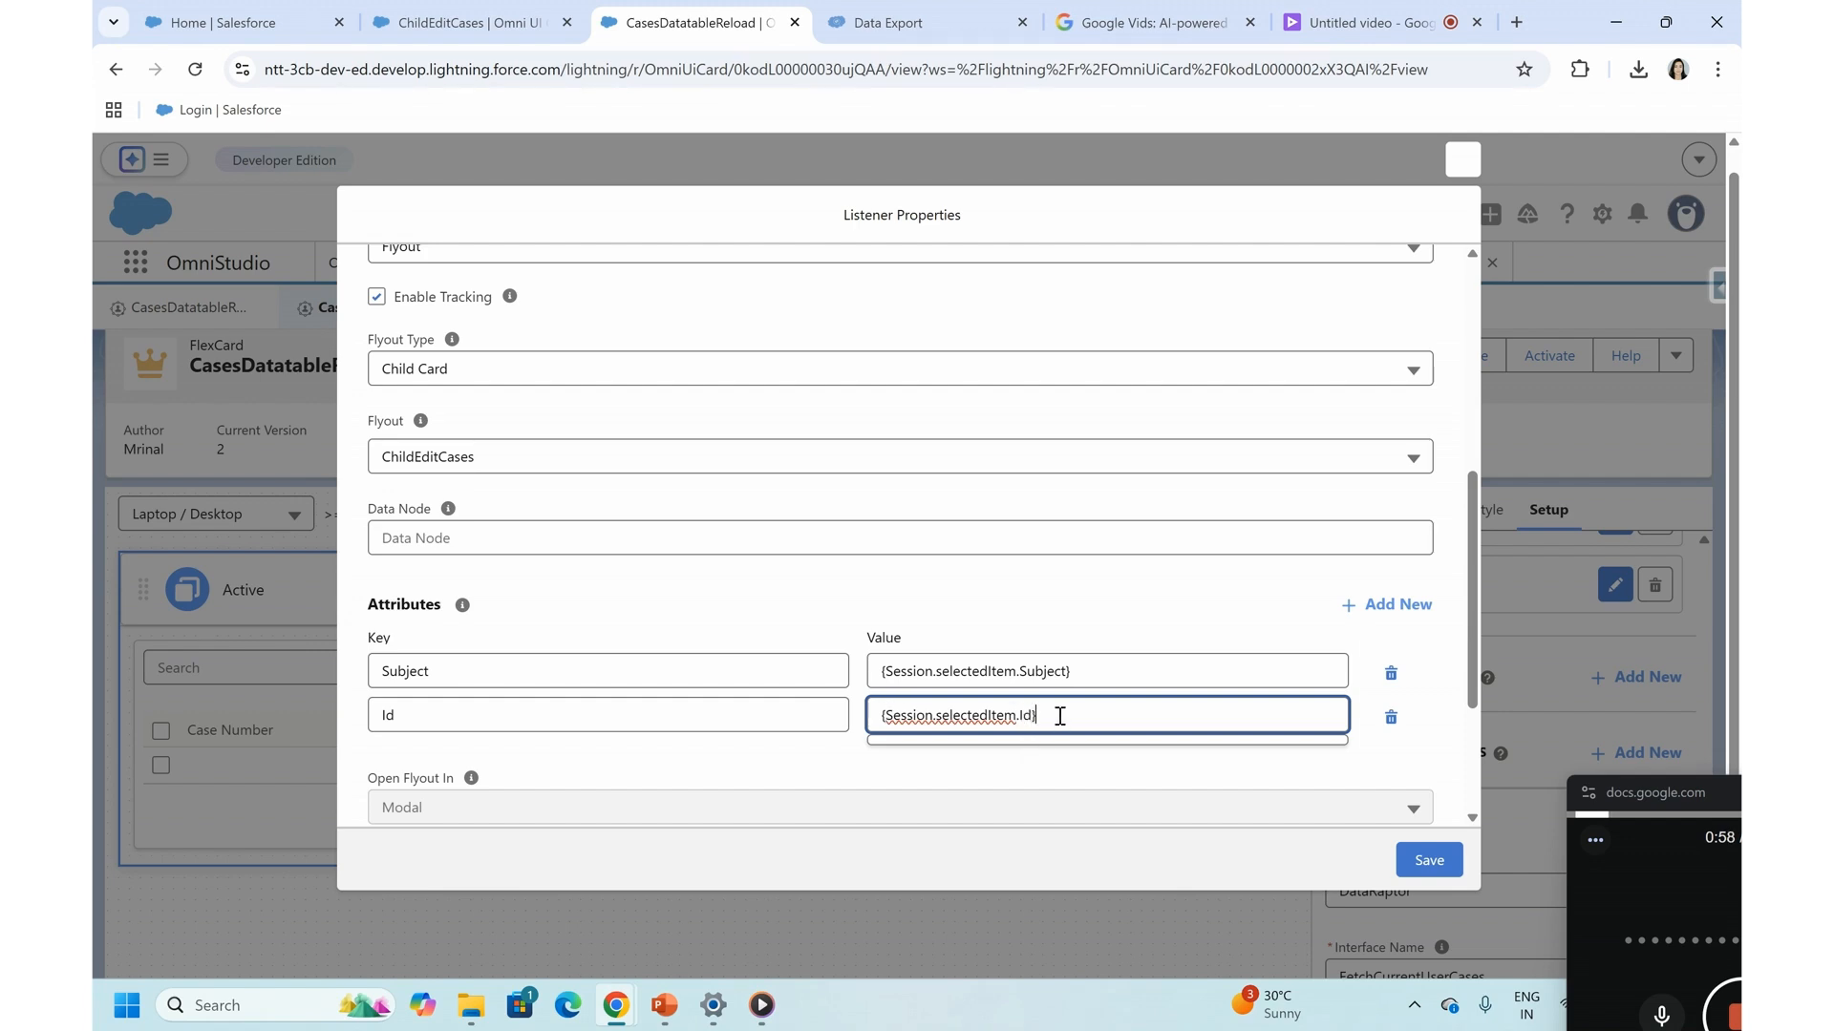
- Add a third flyout attribute with the key Priority and the value {Session.selectedItem.Priority}
{"action": "left_click", "coordinate": [1385, 604]}
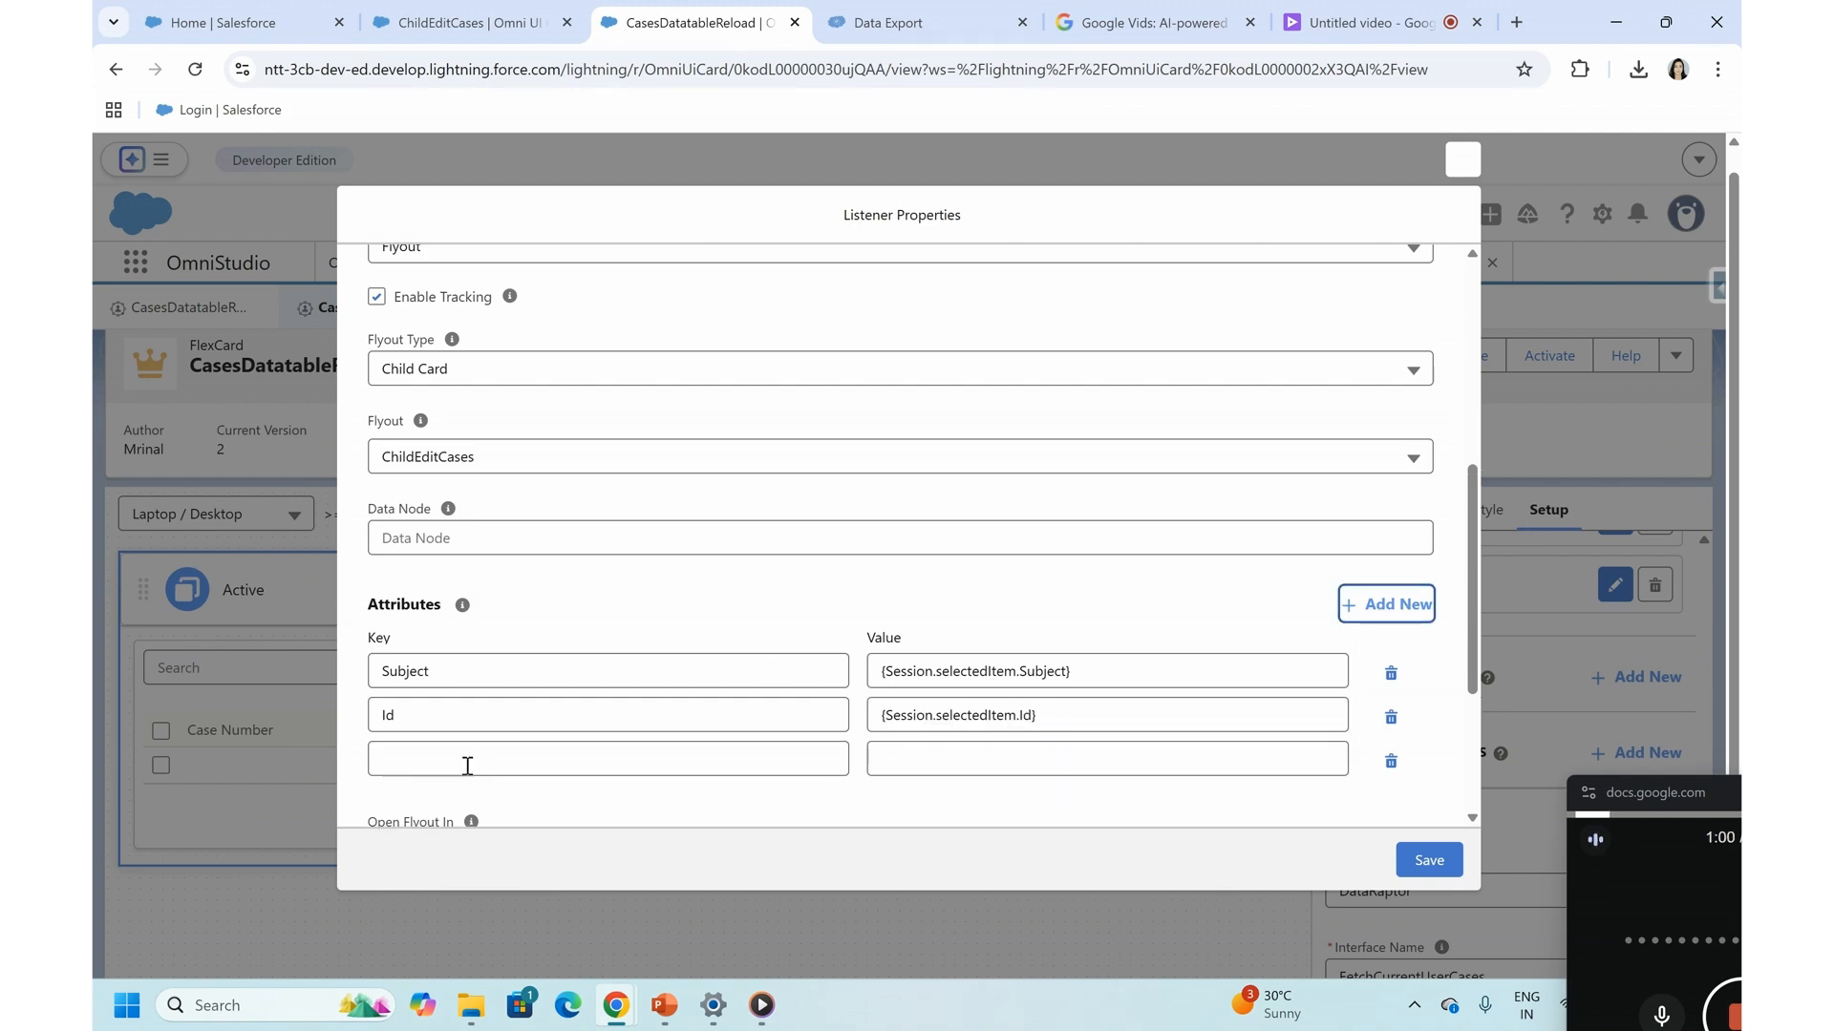
{"action": "left_click", "coordinate": [467, 767]}
{"action": "type", "text": "Priority"}
{"action": "left_click", "coordinate": [988, 752]}
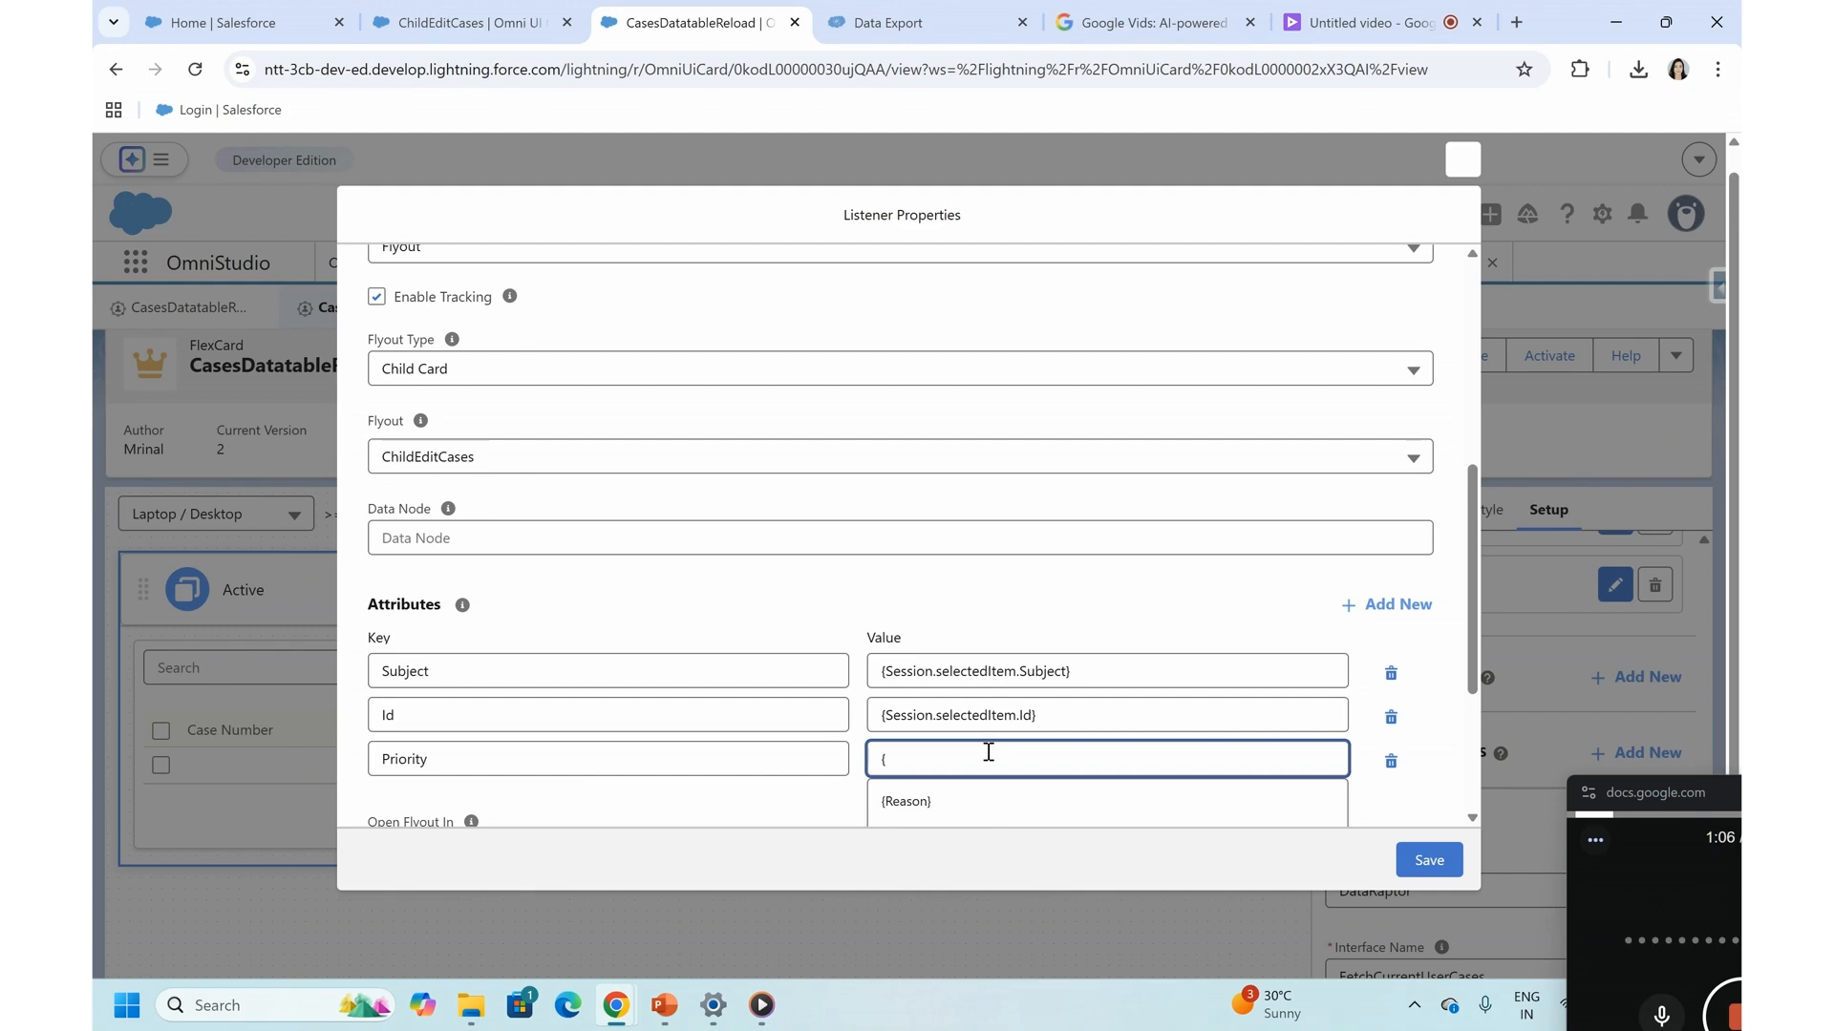
{"action": "type", "text": "{"}
{"action": "type", "text": "Session.selectedItem"}
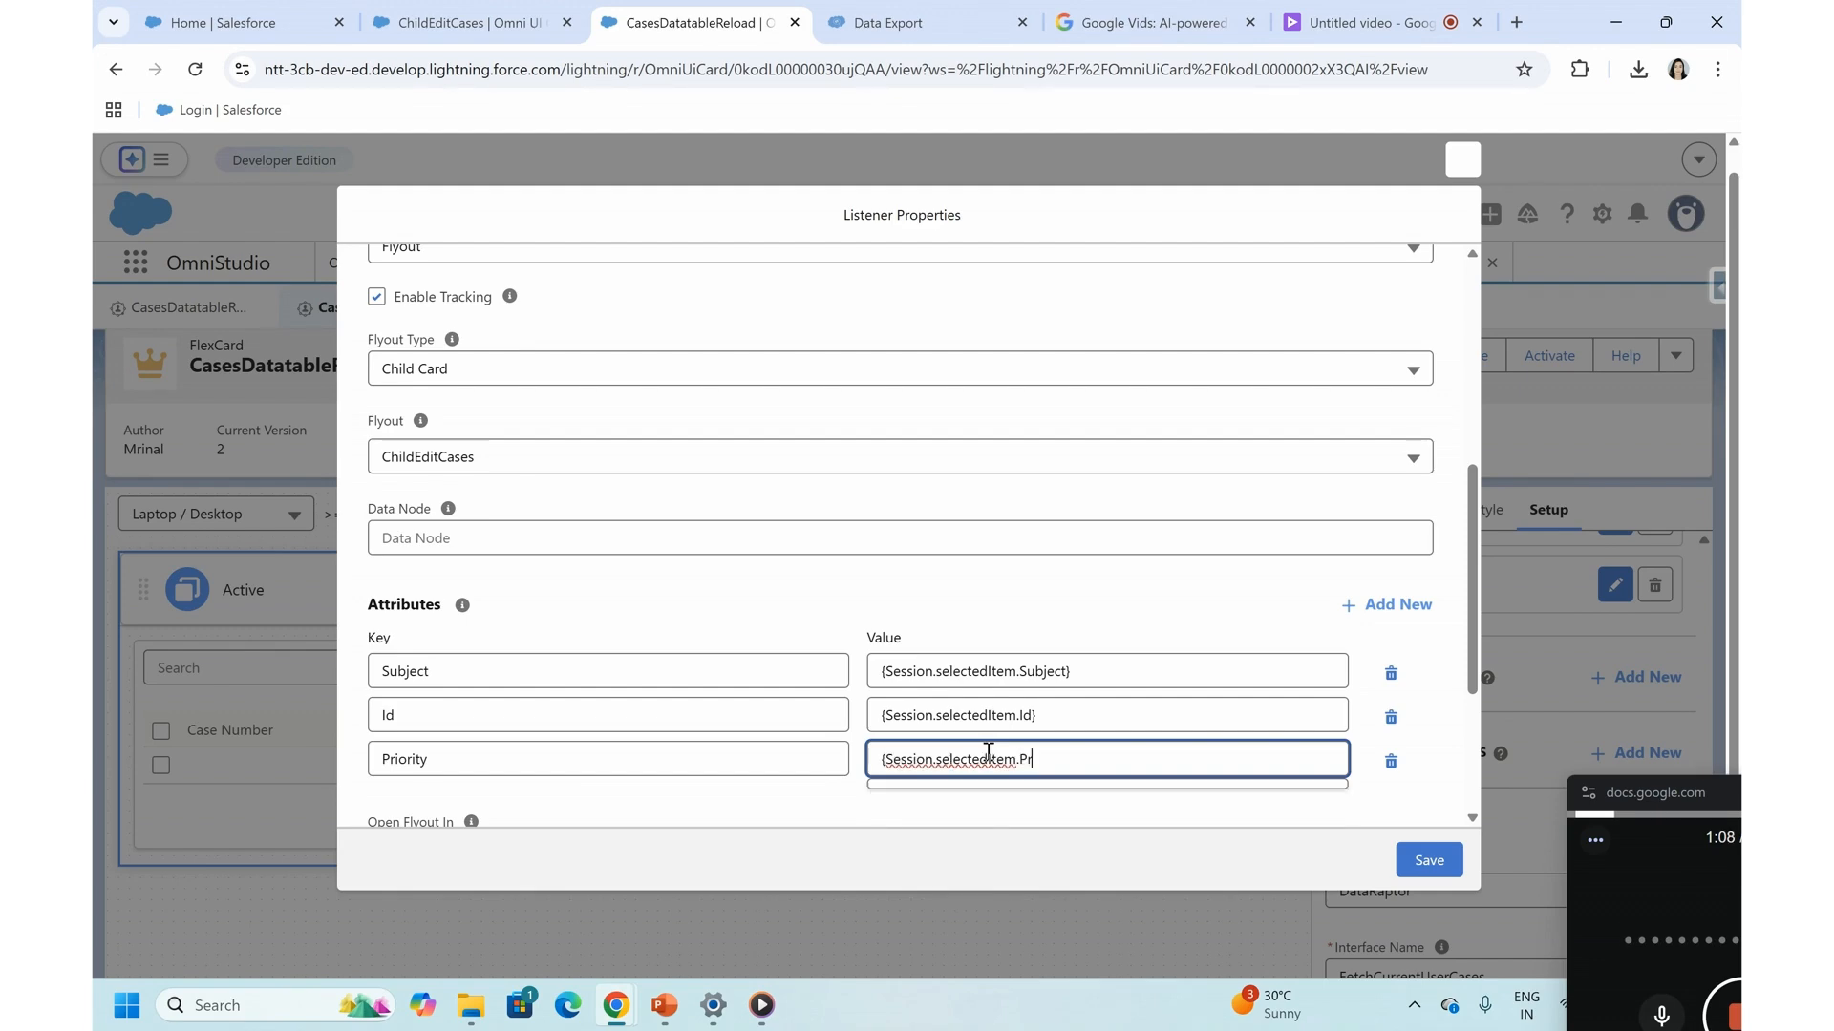
{"action": "type", "text": ".Priority}"}
- Save the rowclick listener properties and activate the CasesDatatableReload FlexCard
{"action": "scroll", "coordinate": [988, 753], "scroll_direction": "down", "scroll_amount": 3}
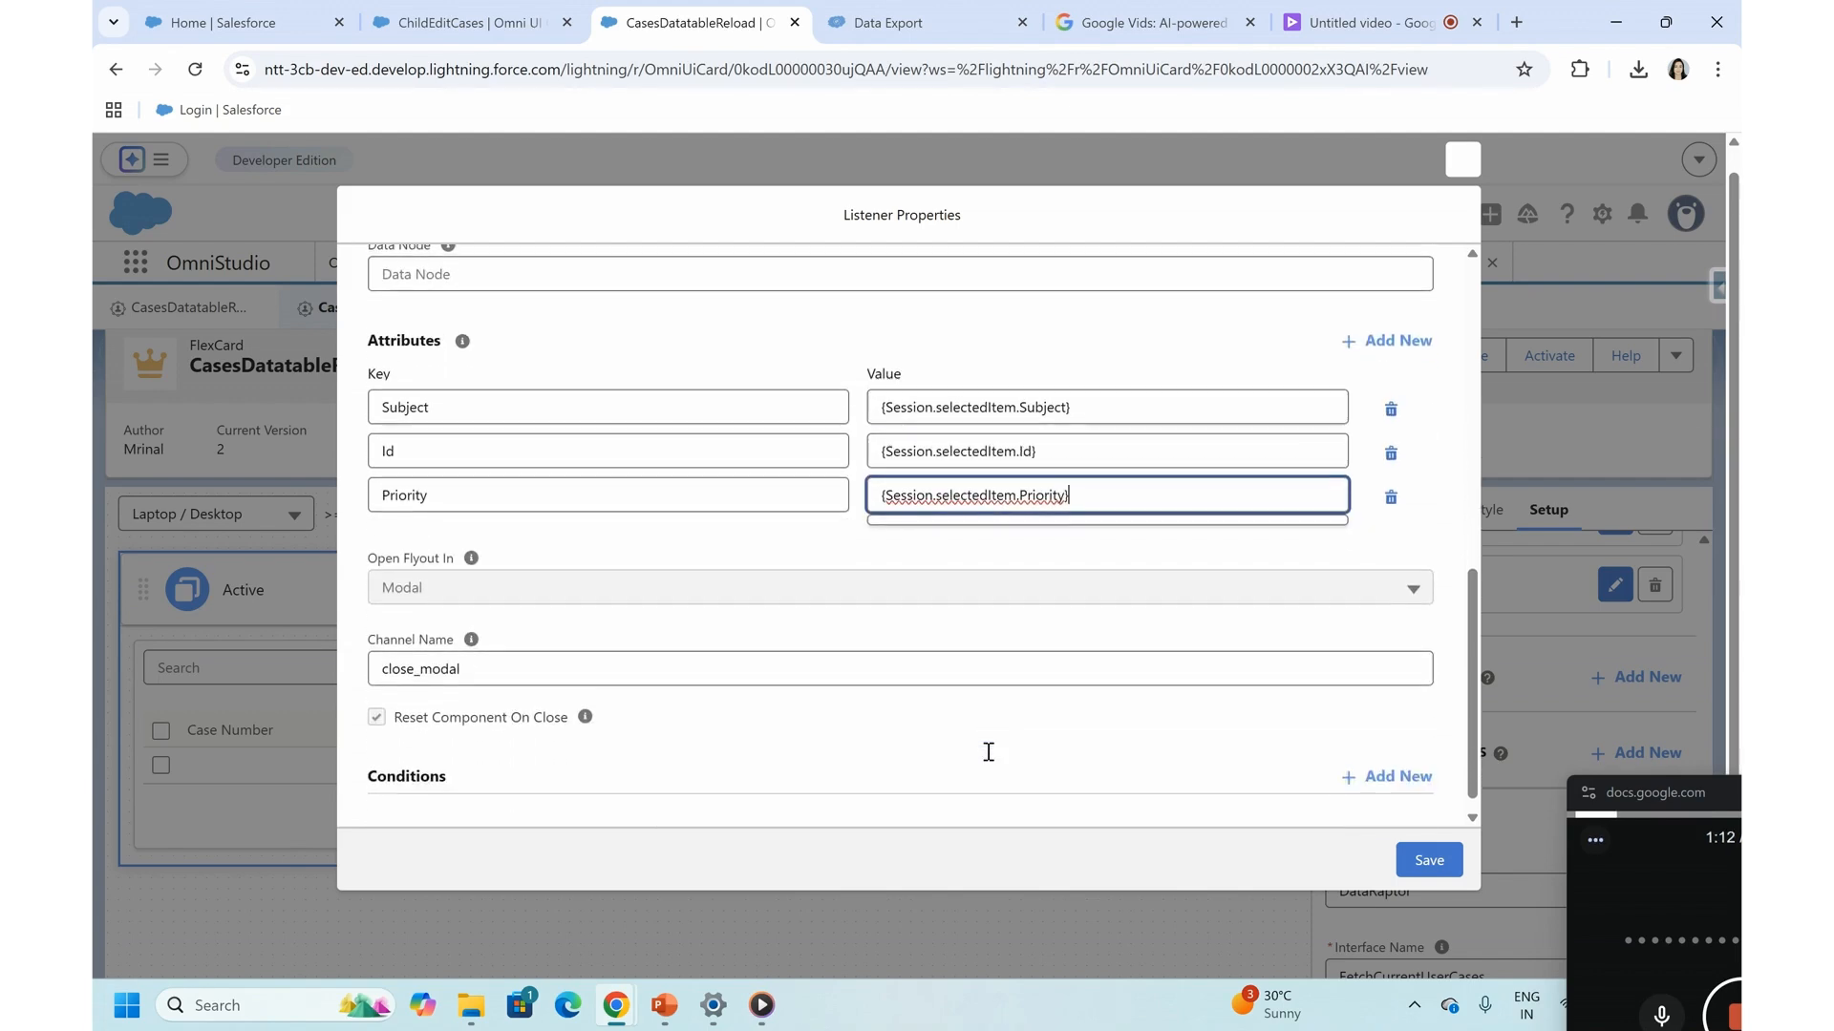
{"action": "scroll", "coordinate": [869, 681], "scroll_direction": "up", "scroll_amount": 3}
{"action": "scroll", "coordinate": [869, 682], "scroll_direction": "down", "scroll_amount": 2}
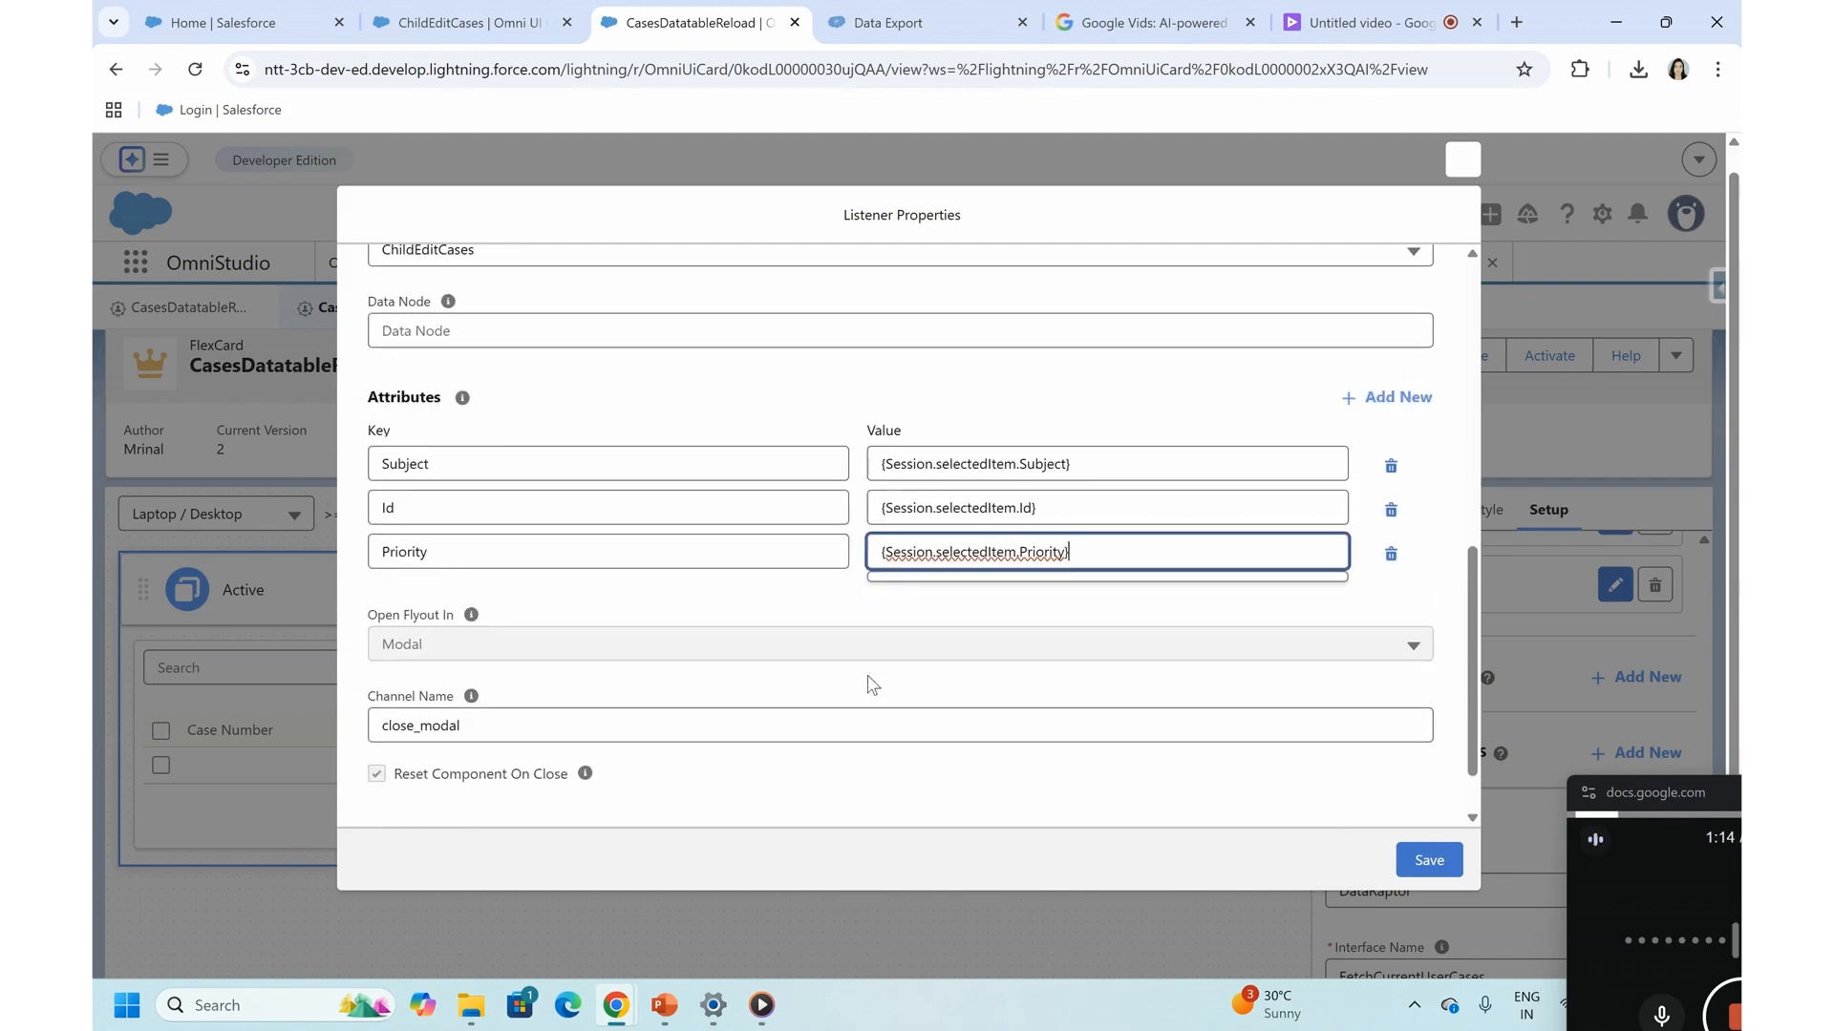
{"action": "left_click", "coordinate": [1419, 863]}
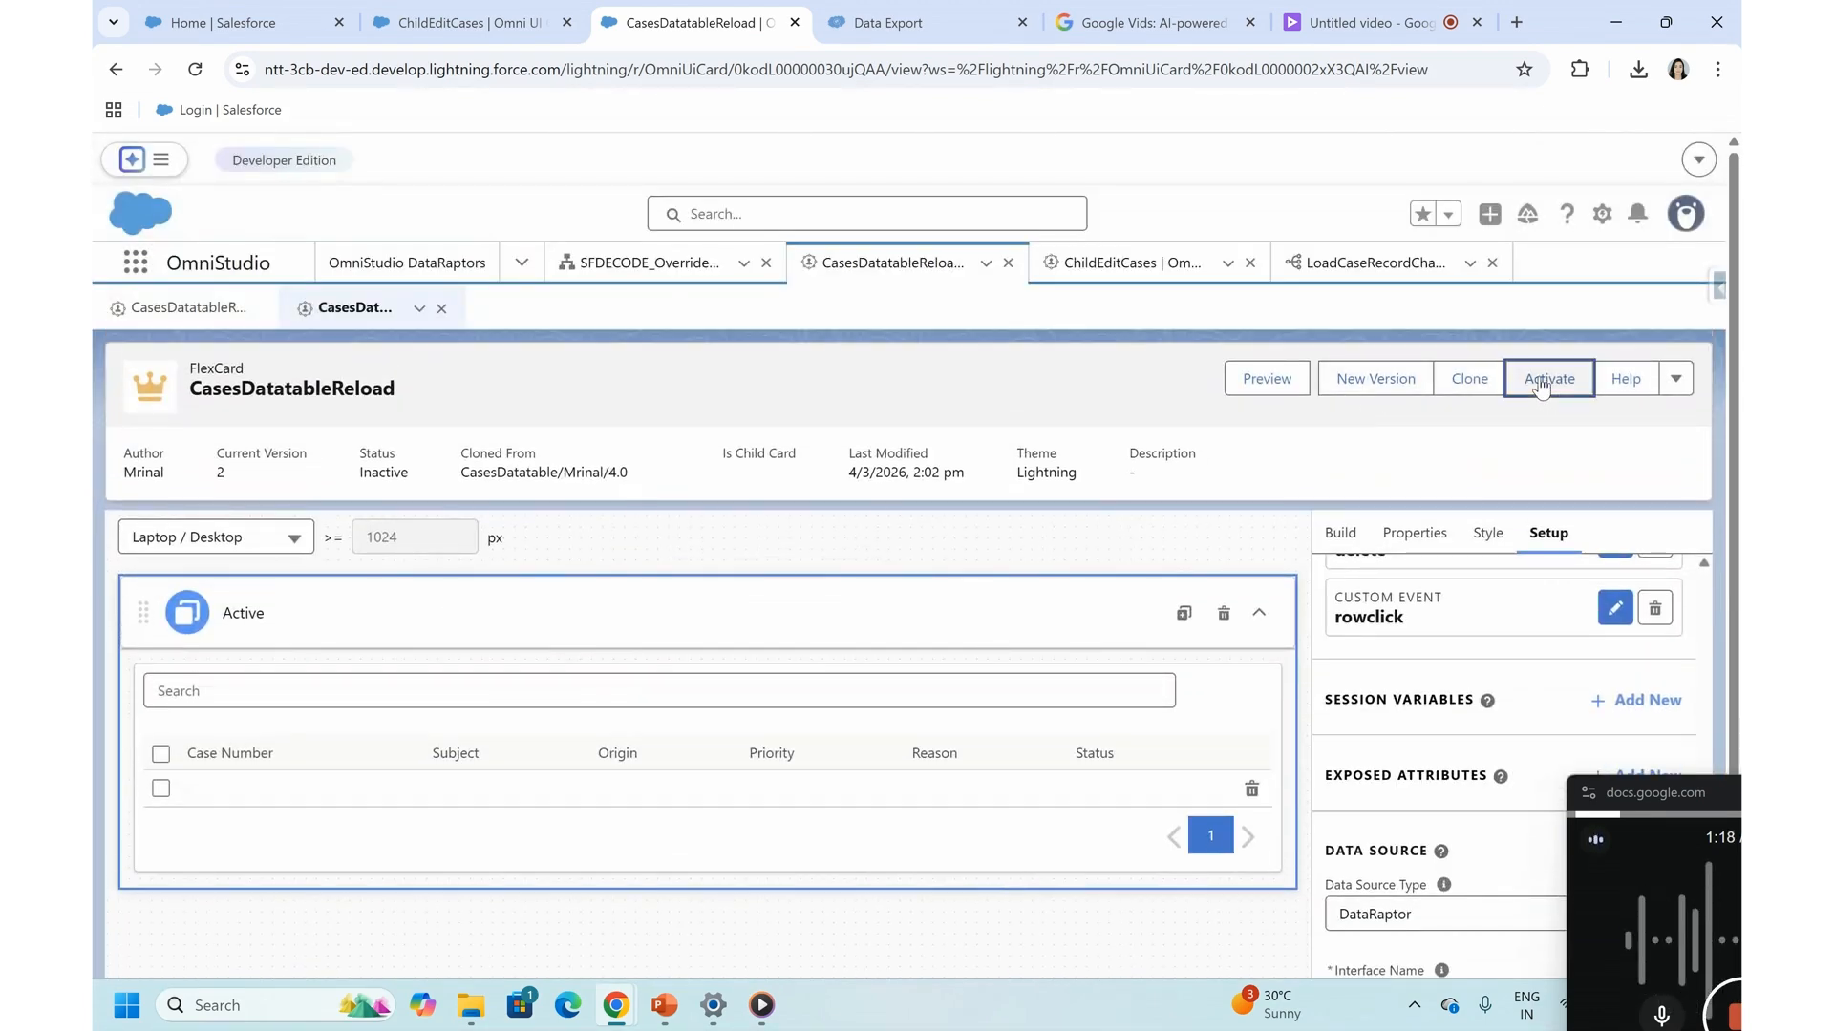
{"action": "left_click", "coordinate": [1541, 357]}
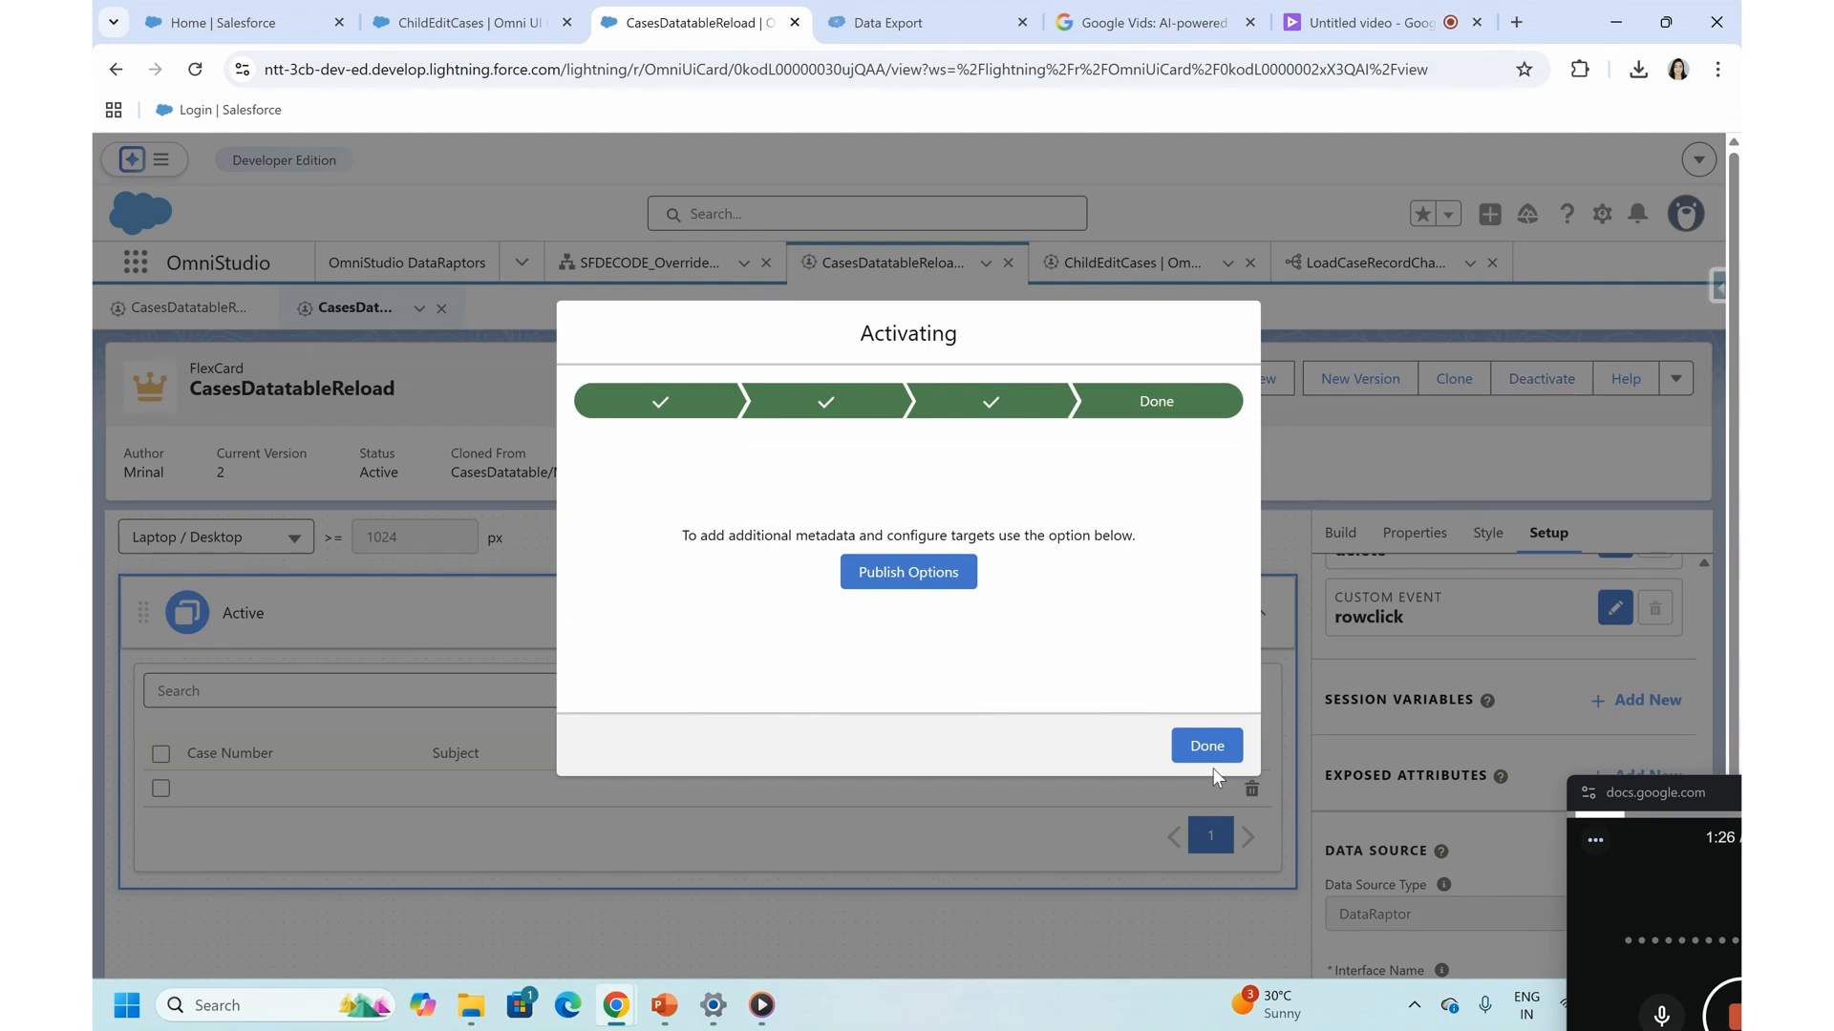
{"action": "left_click", "coordinate": [1207, 748]}
- Switch to the Salesforce Home page, reload it, and open the first case in the second cases table
{"action": "left_click", "coordinate": [184, 9]}
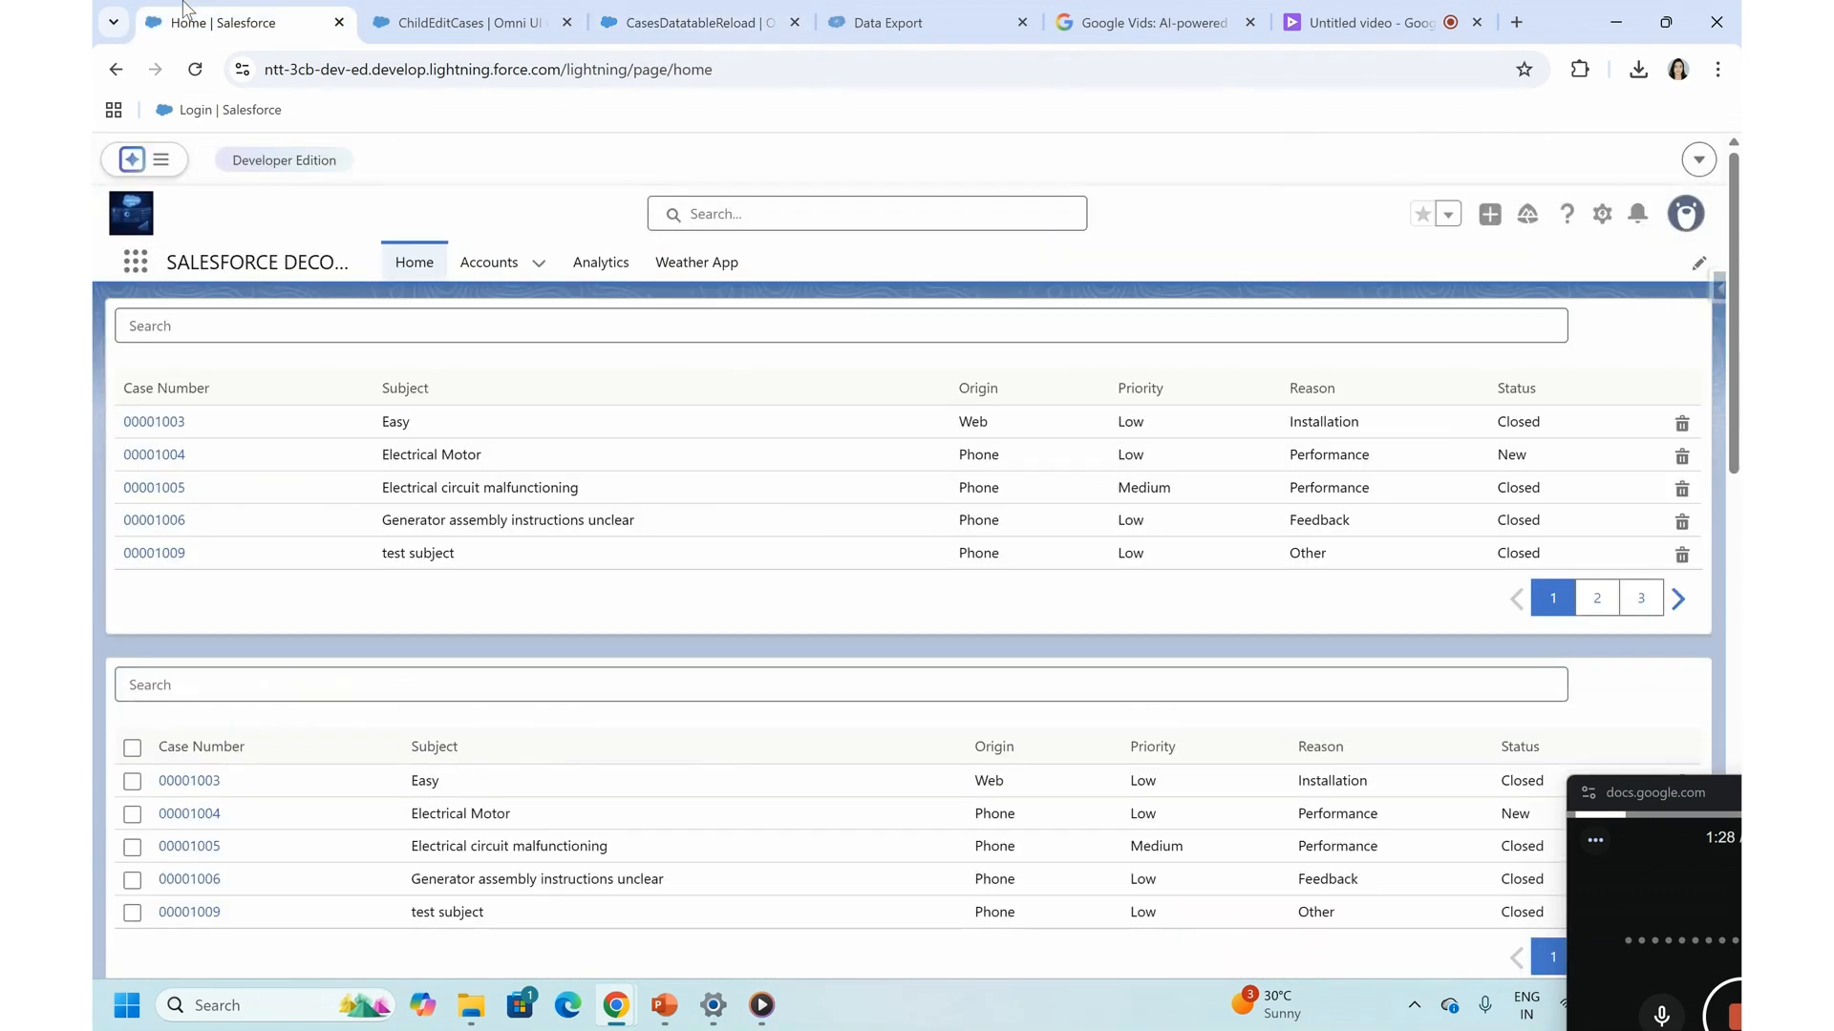
{"action": "left_click", "coordinate": [195, 69]}
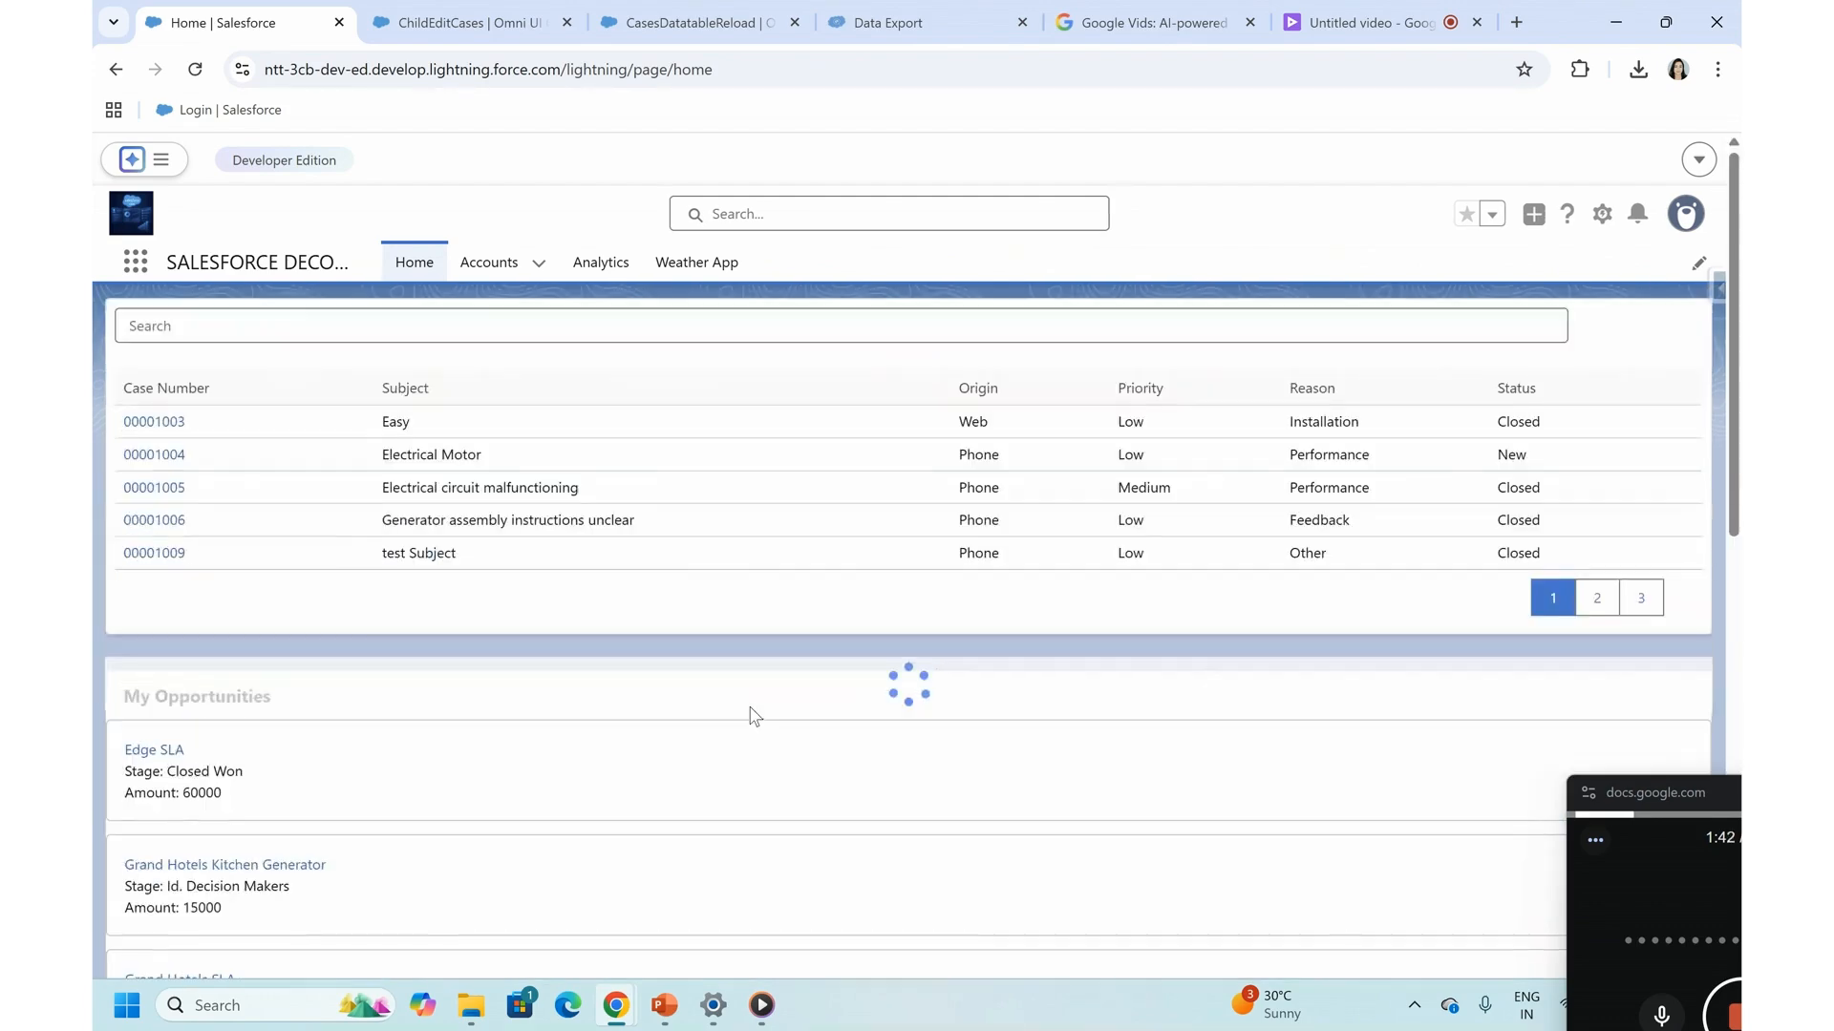
{"action": "scroll", "coordinate": [754, 716], "scroll_direction": "down", "scroll_amount": 3}
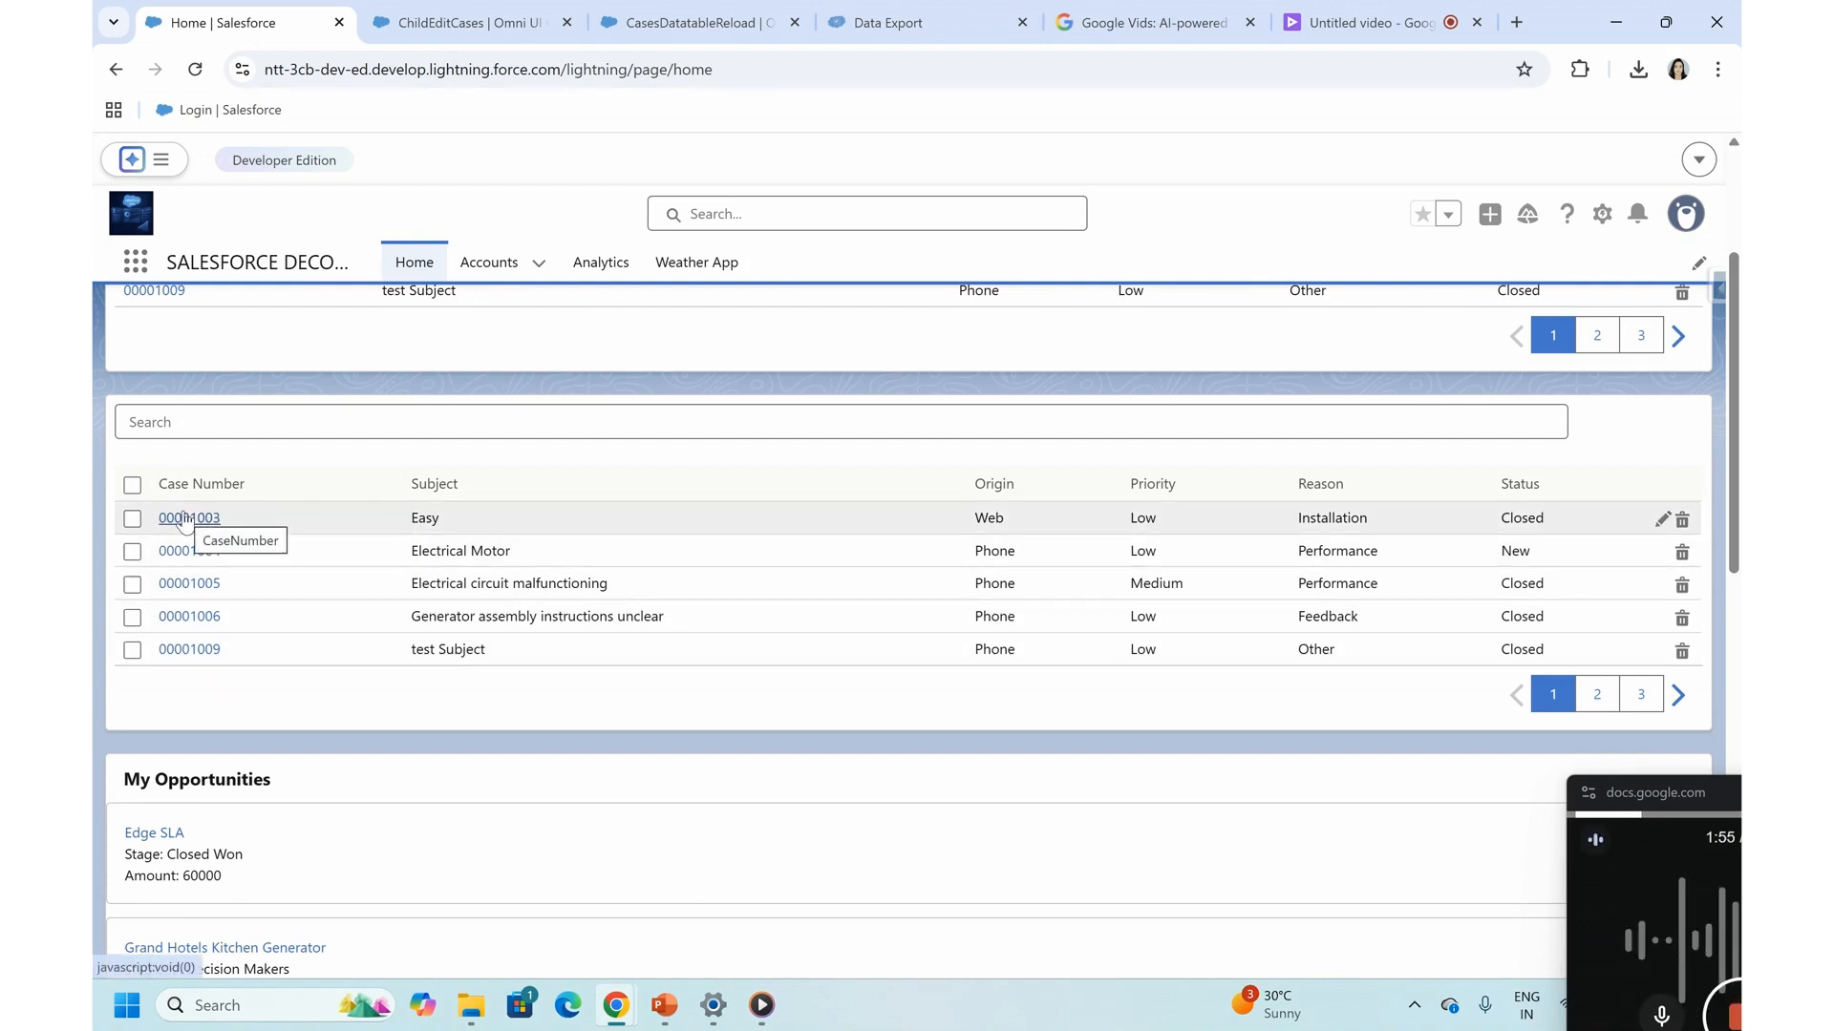
{"action": "left_click", "coordinate": [185, 518]}
- Review the Subject and Priority fields and their prefilled values in the case flyout
{"action": "double_click", "coordinate": [396, 502]}
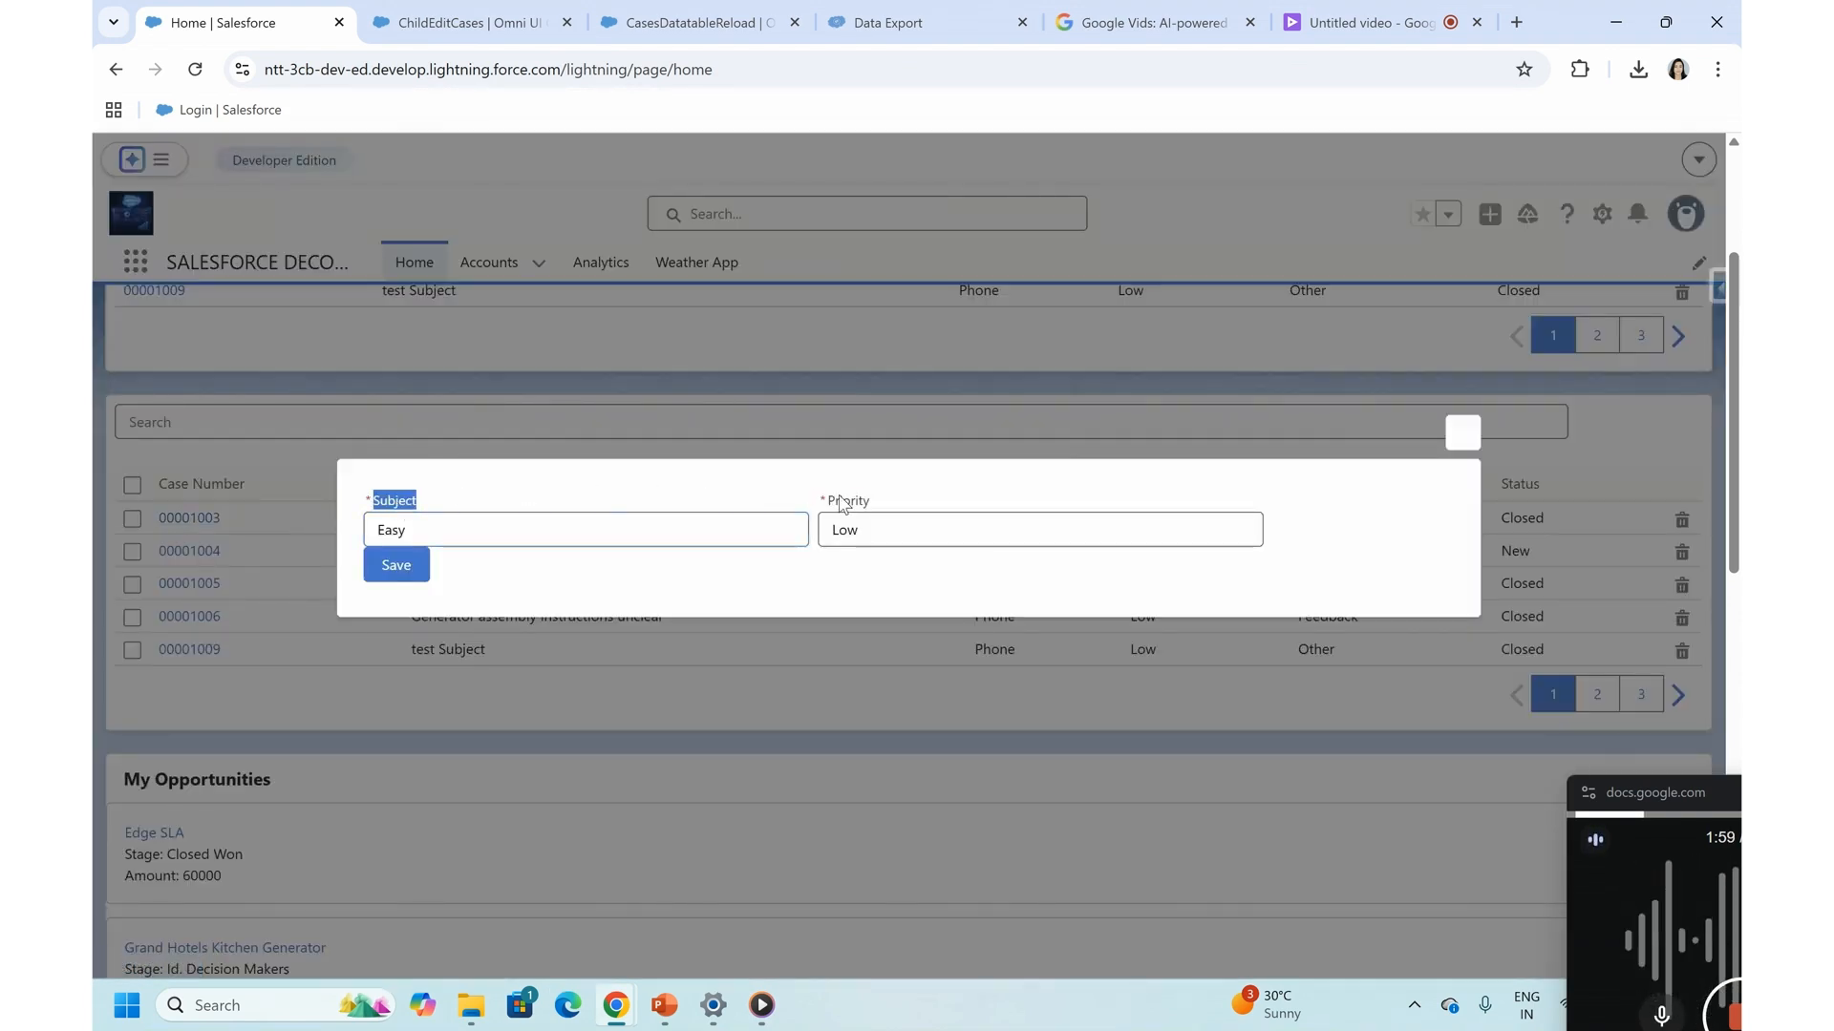
{"action": "double_click", "coordinate": [842, 503]}
{"action": "double_click", "coordinate": [389, 531]}
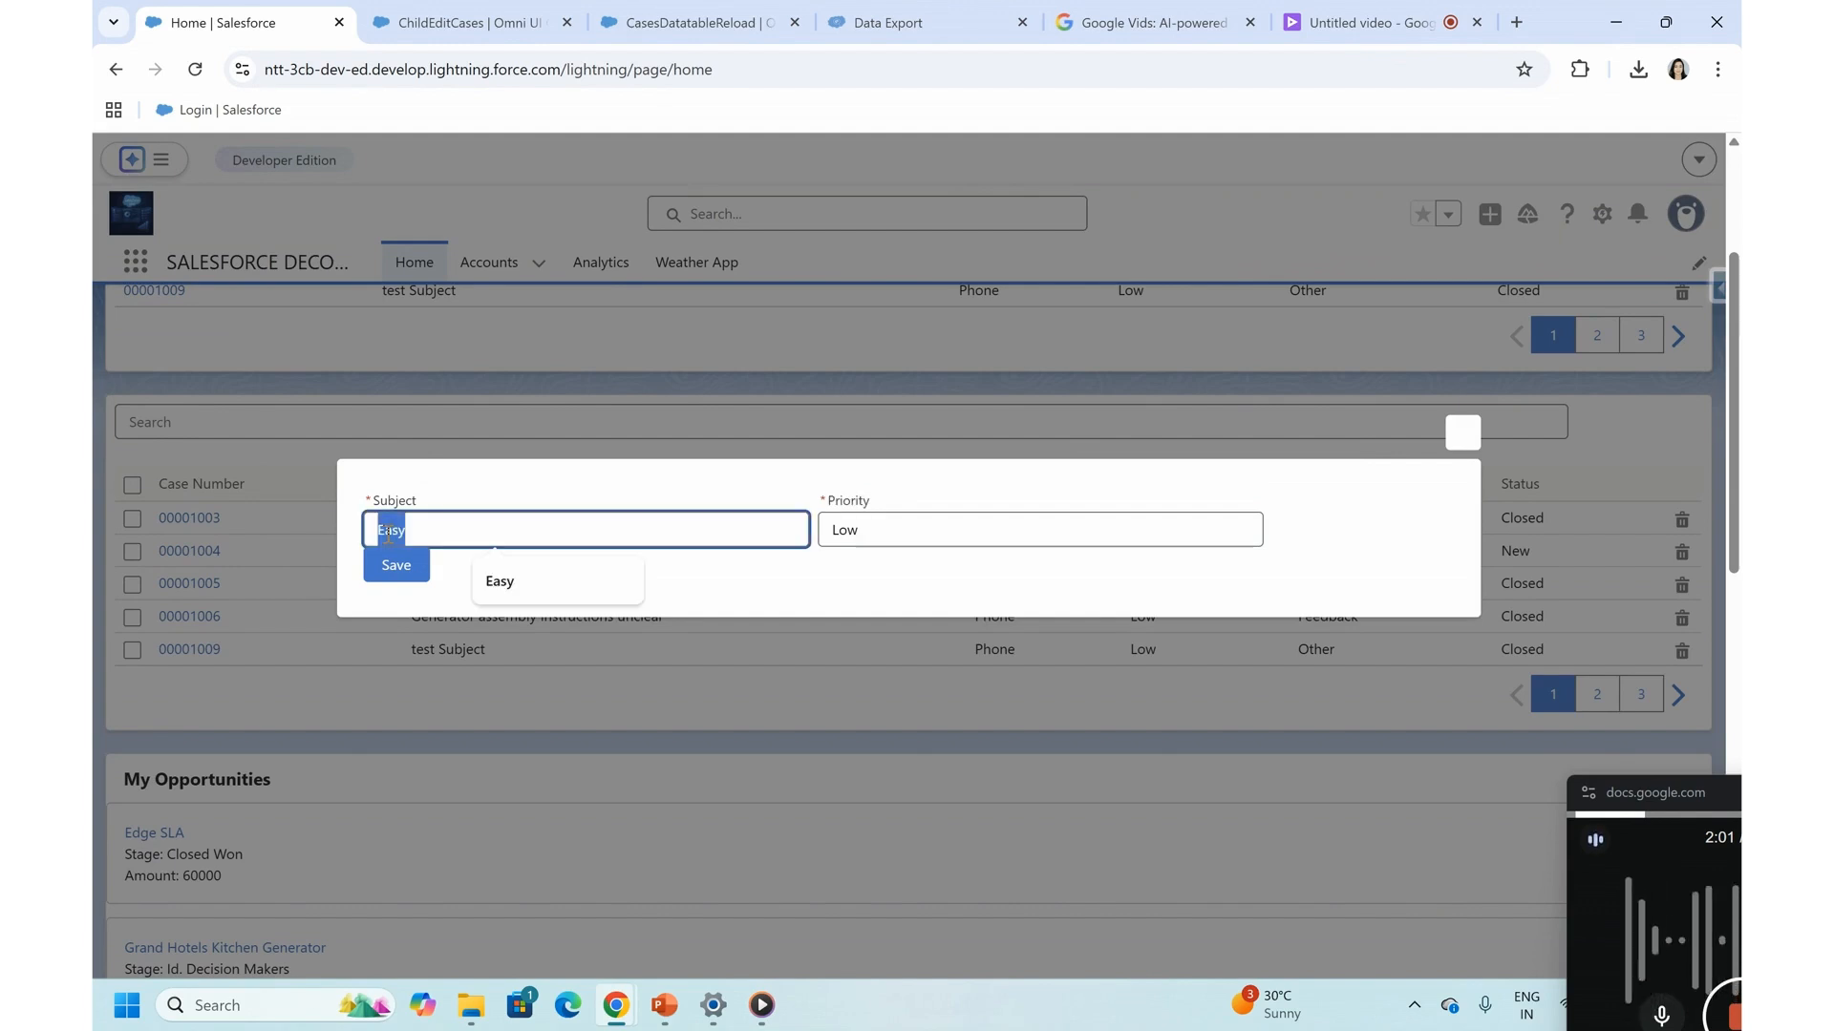
{"action": "left_click", "coordinate": [852, 532]}
{"action": "double_click", "coordinate": [853, 532]}
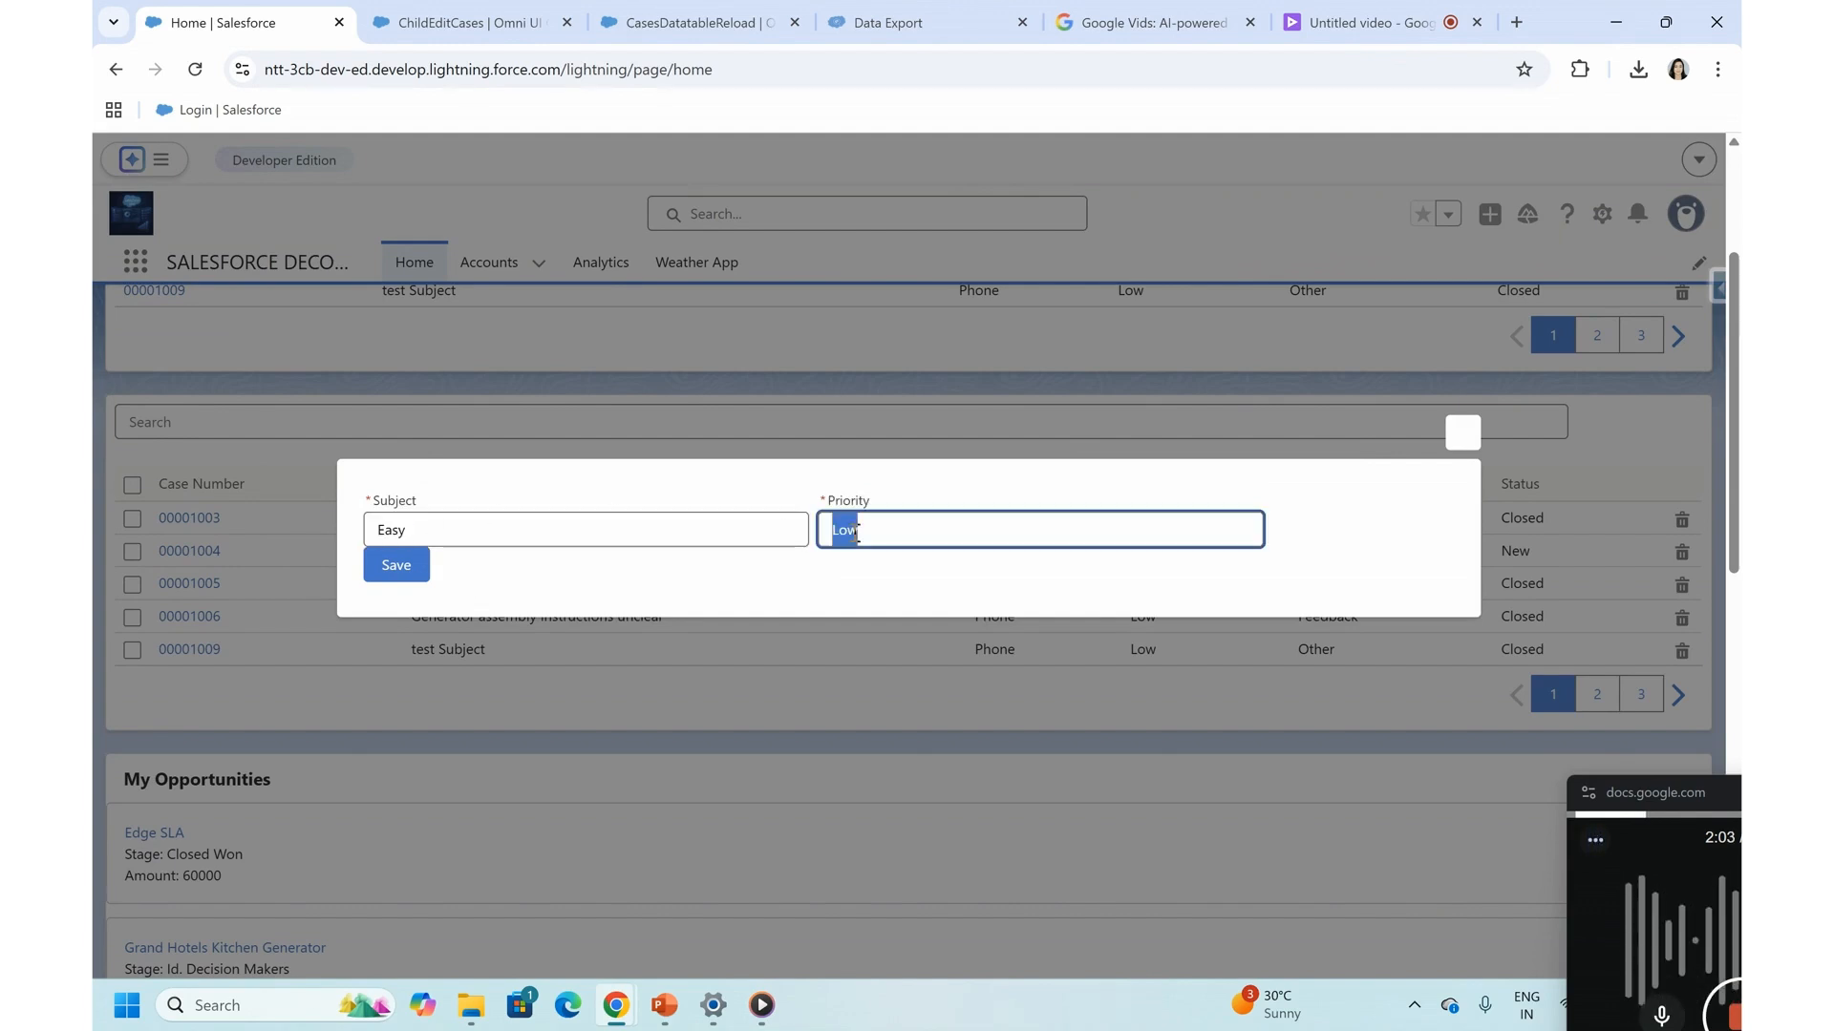
{"action": "double_click", "coordinate": [457, 521]}
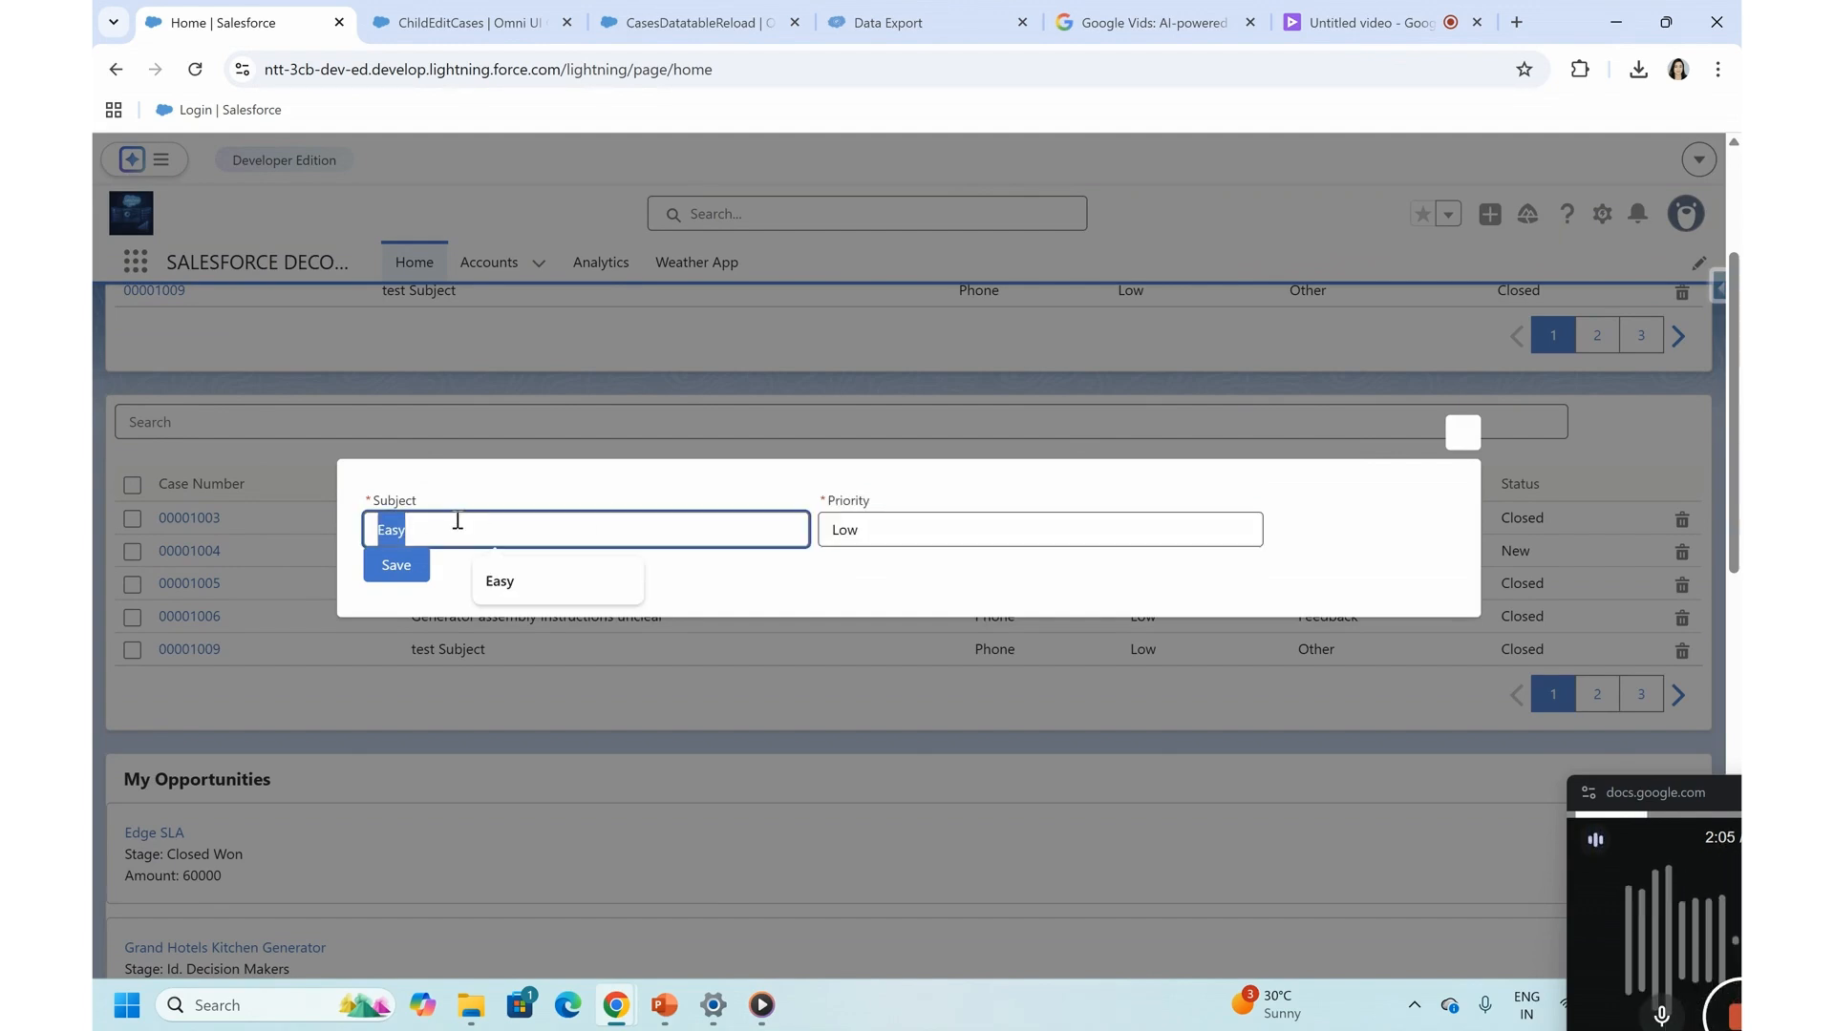
- Set the case's Priority to High in the flyout, save it, and close the flyout
{"action": "double_click", "coordinate": [899, 526]}
{"action": "type", "text": "Hight"}
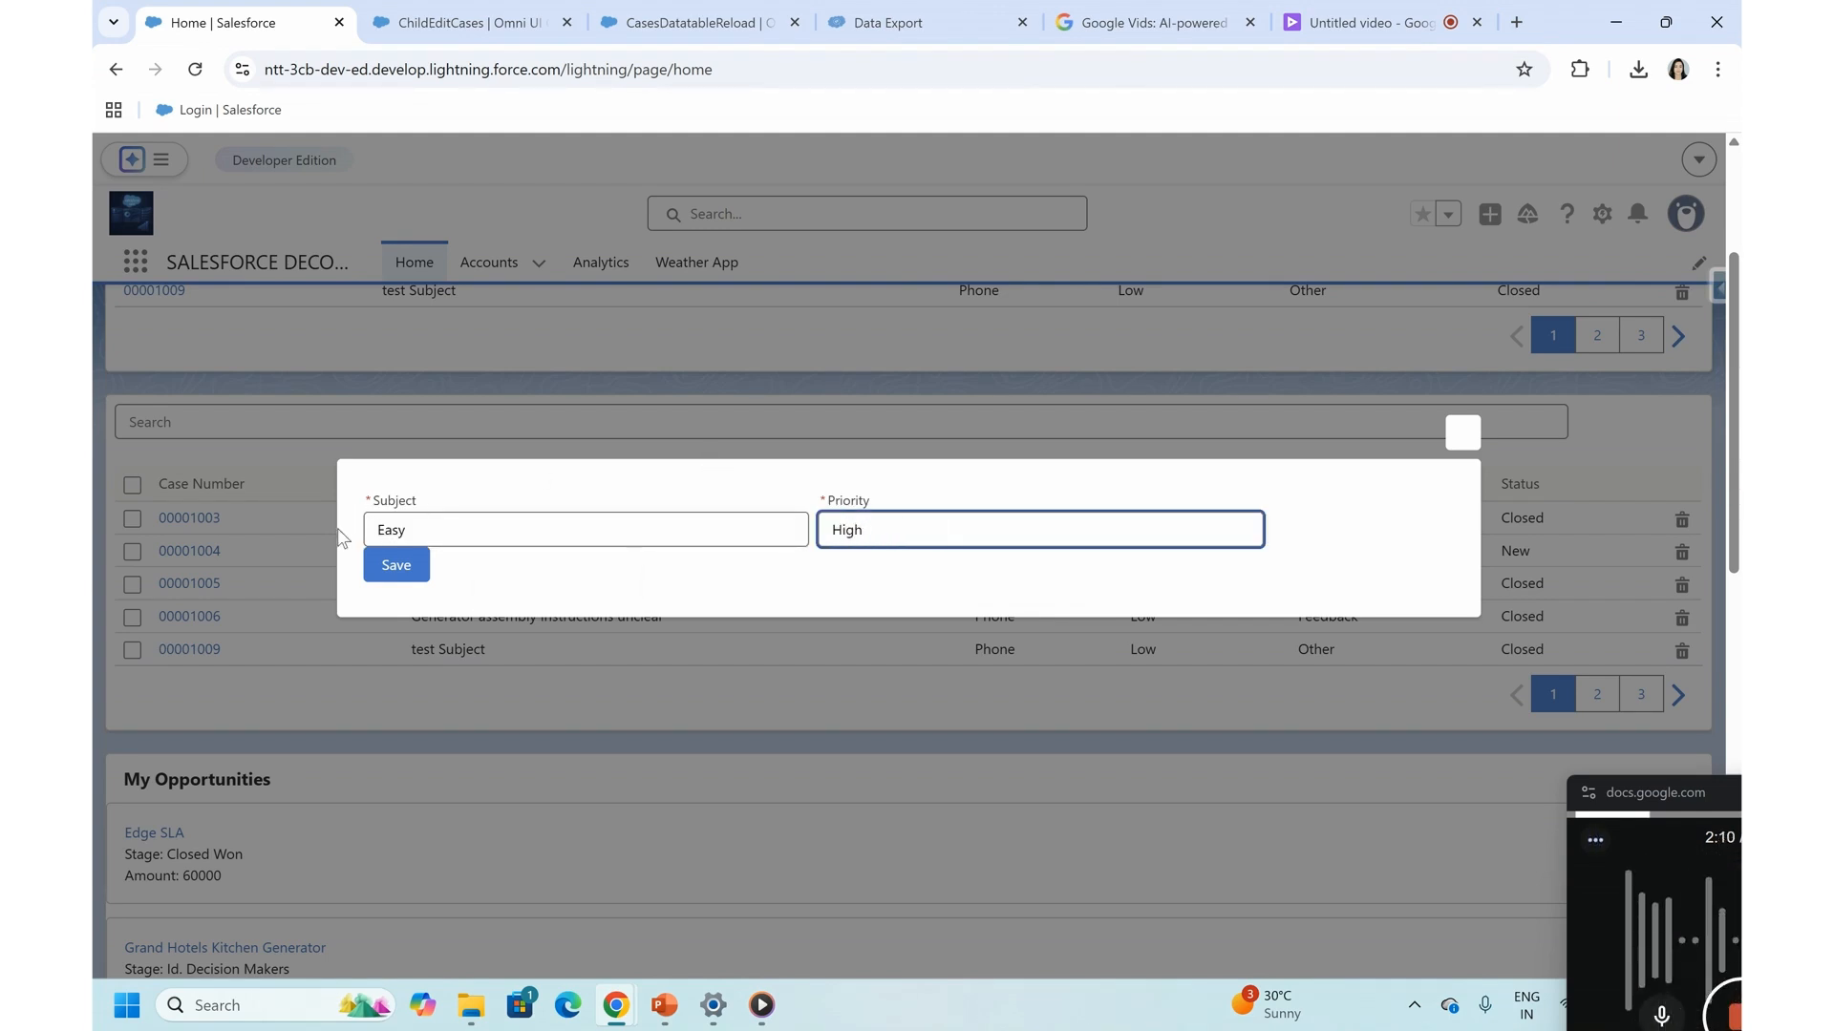
{"action": "left_click", "coordinate": [381, 571]}
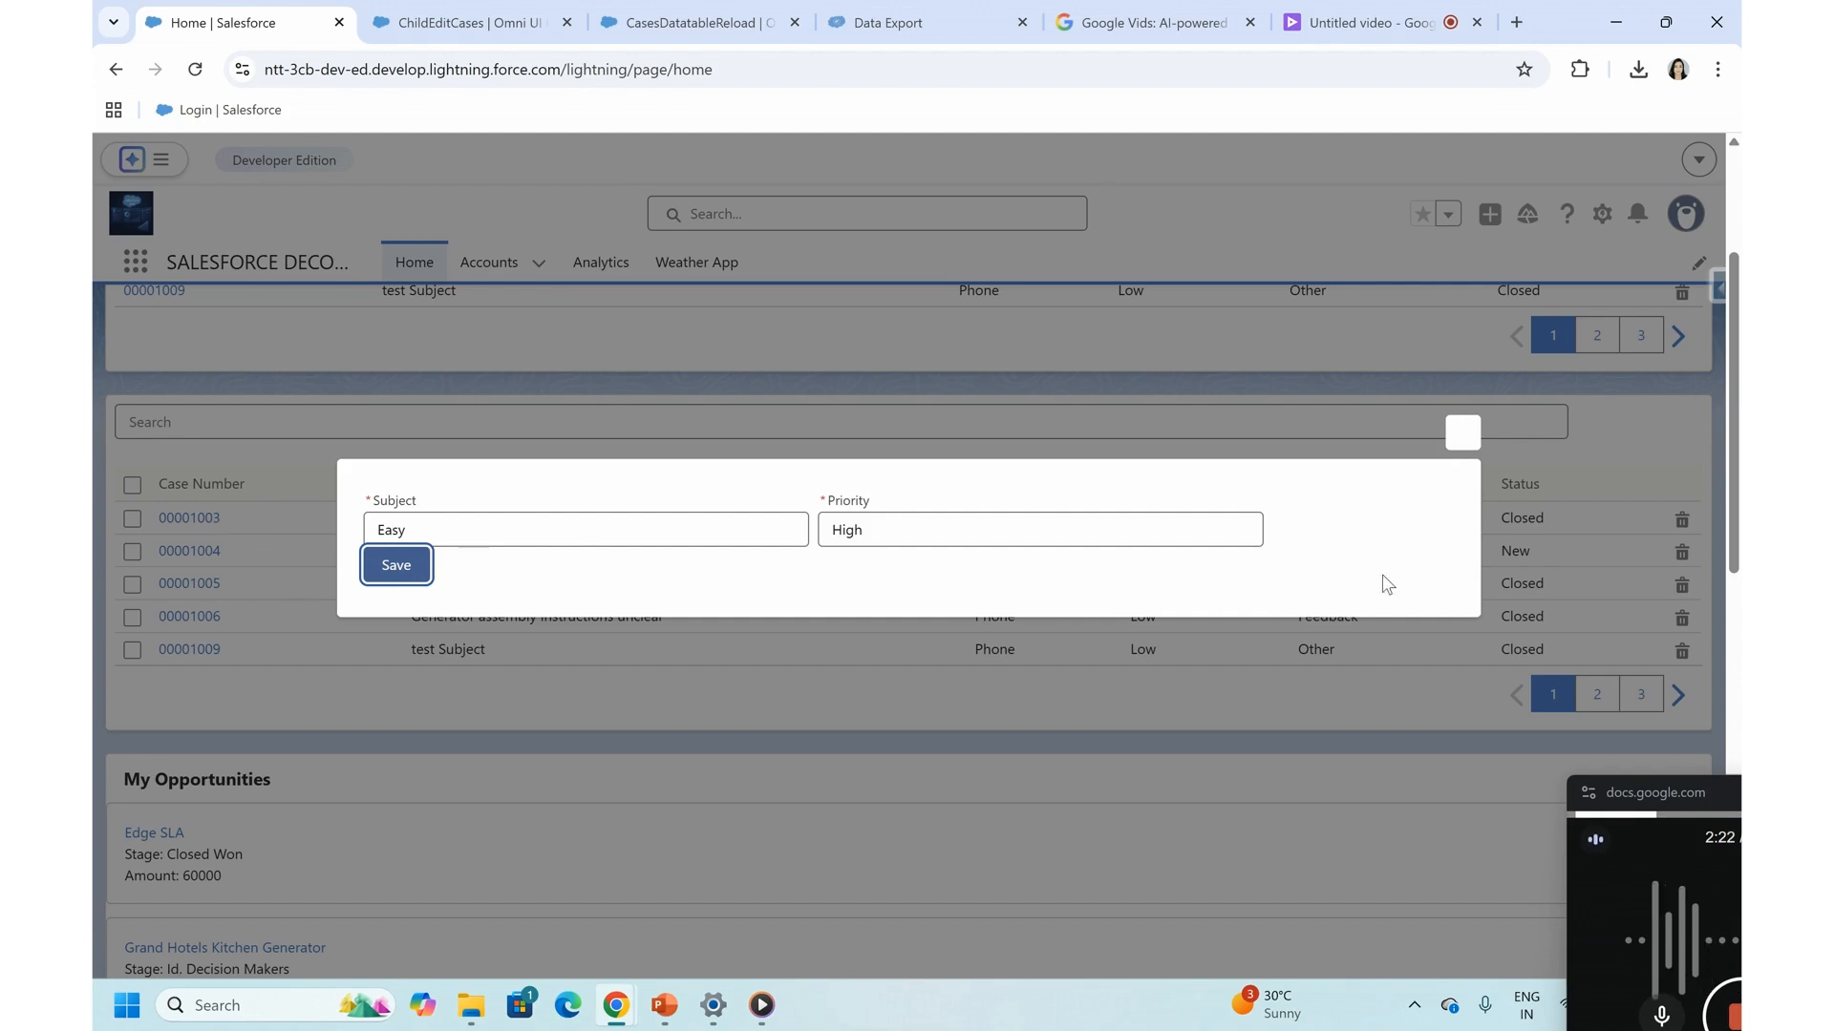
{"action": "left_click", "coordinate": [1462, 431]}
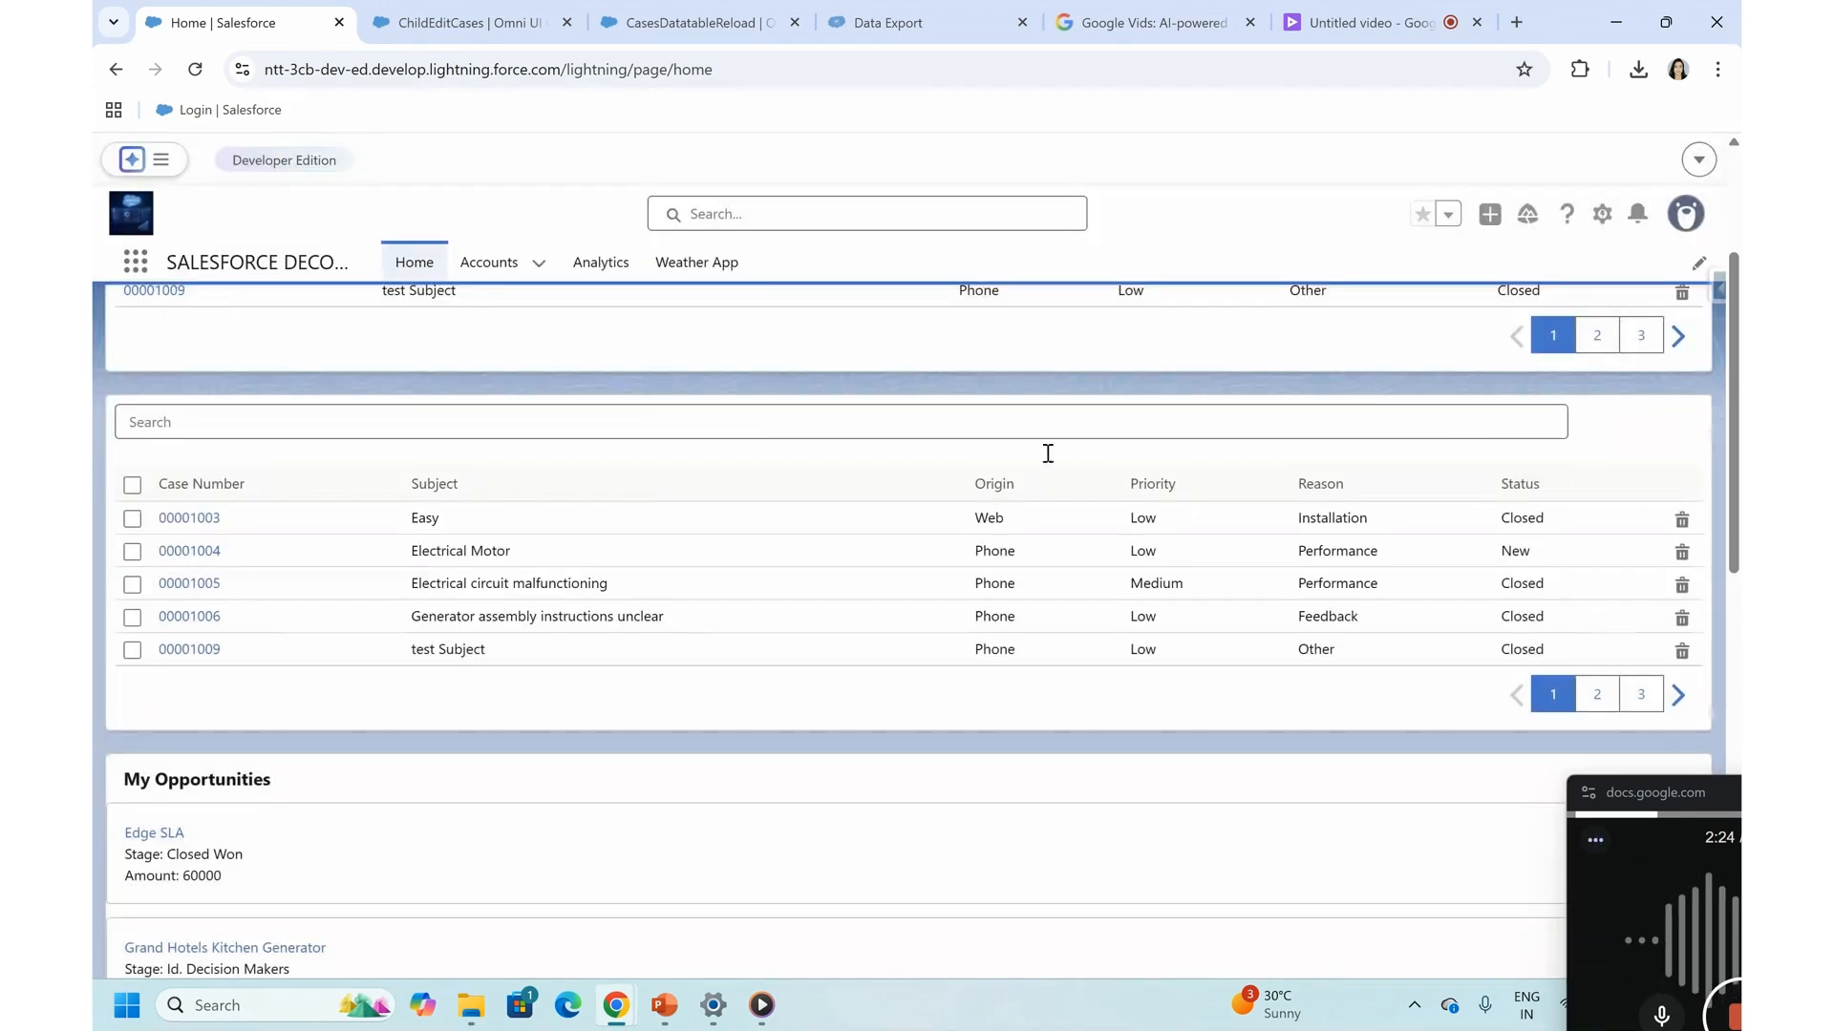
- Check the first case's Priority in the second cases table before and after reloading the Home page
{"action": "left_click", "coordinate": [1194, 515]}
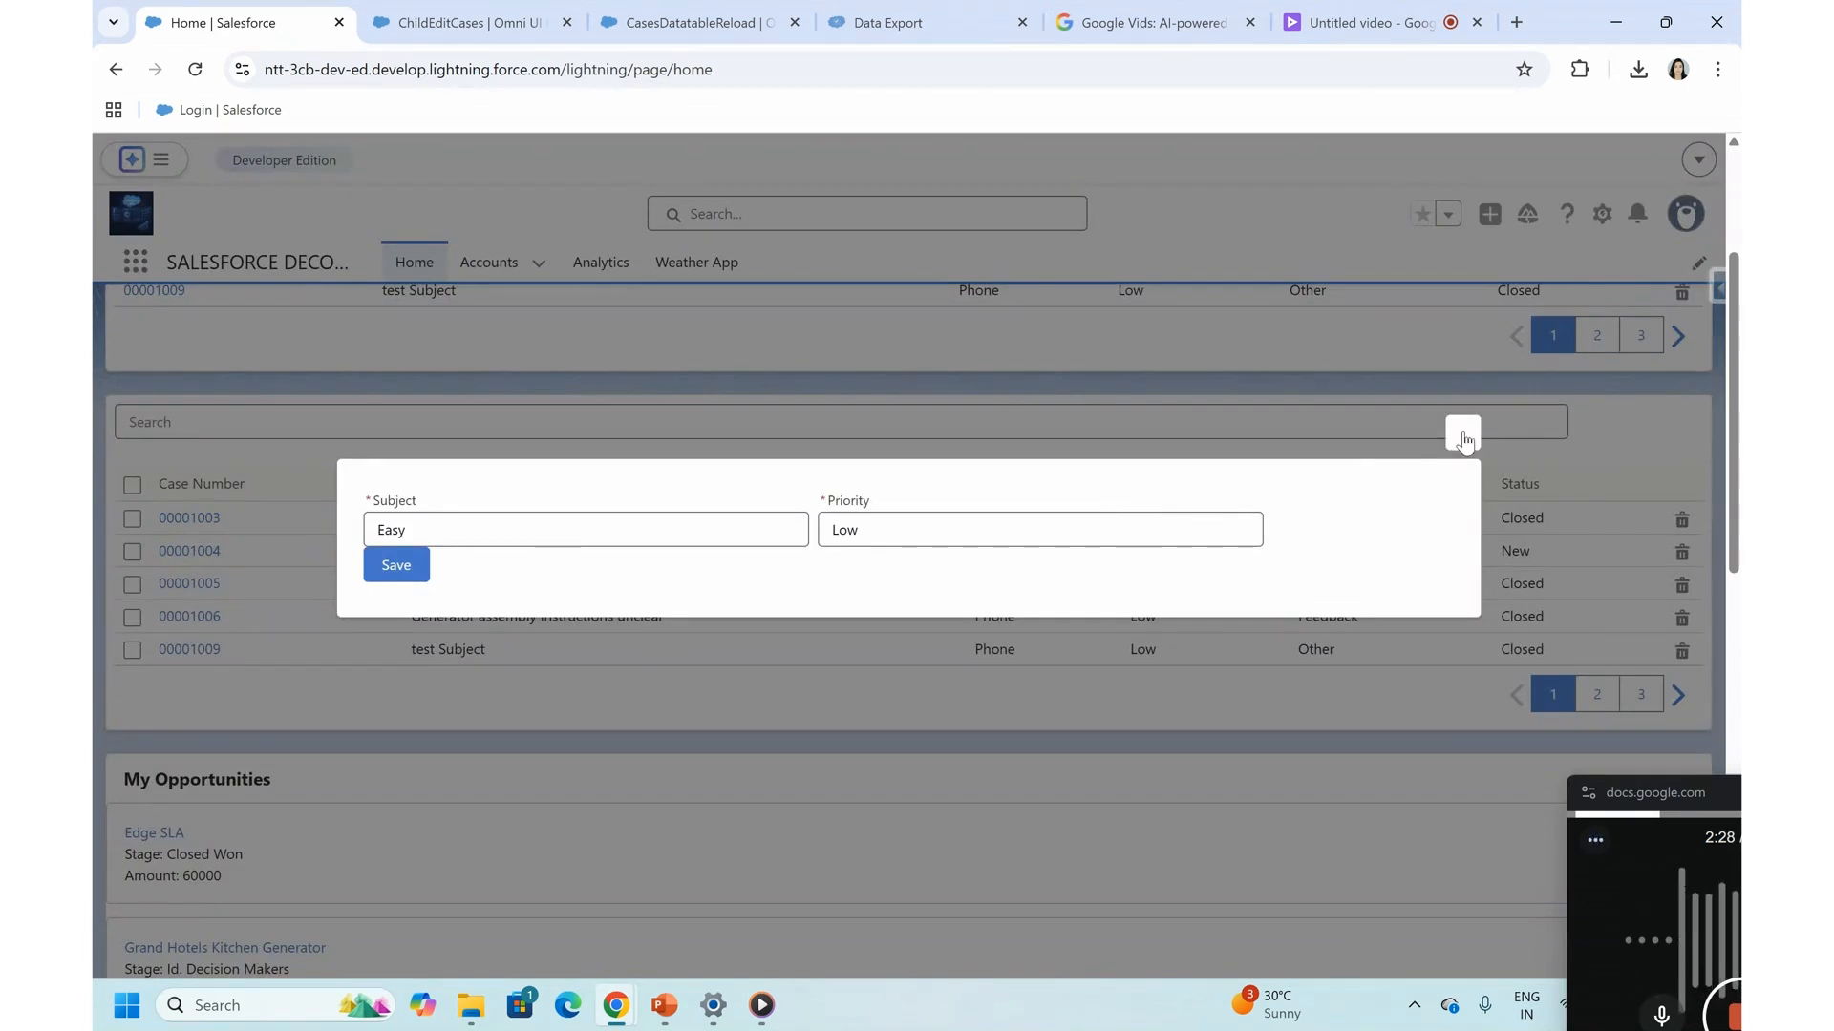
{"action": "left_click", "coordinate": [1462, 432]}
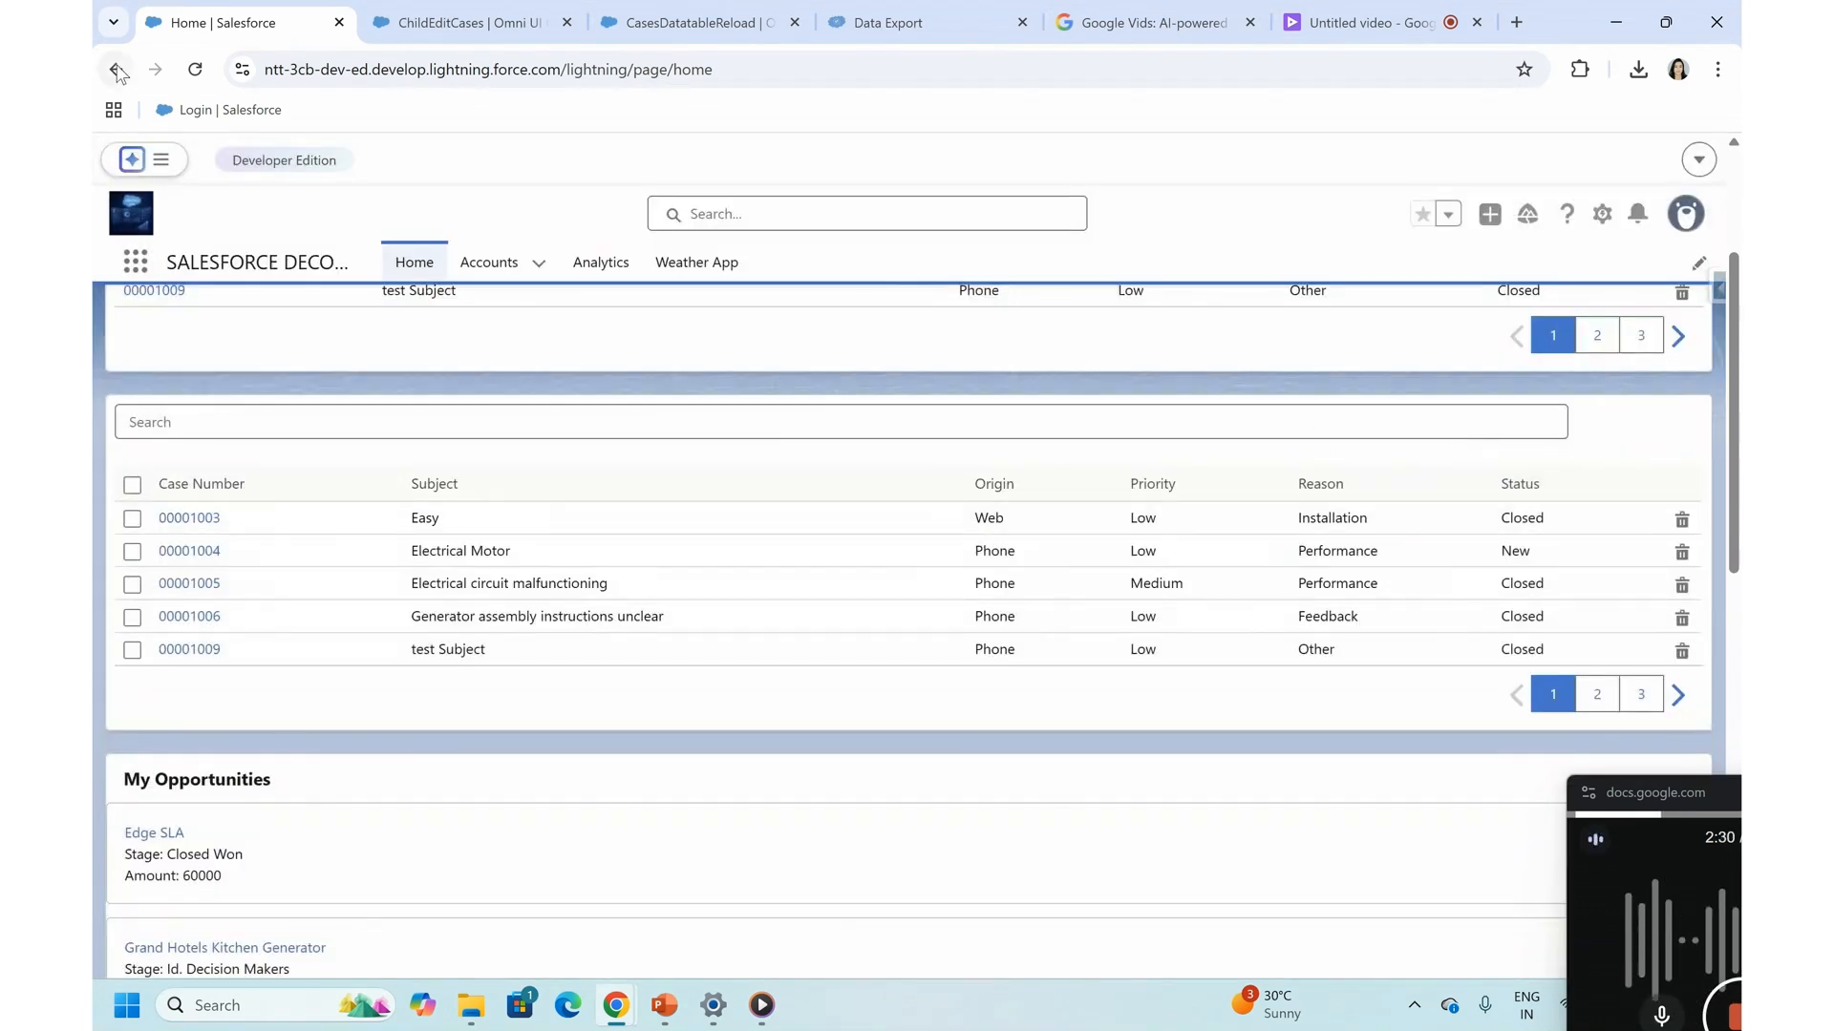
{"action": "left_click", "coordinate": [195, 68]}
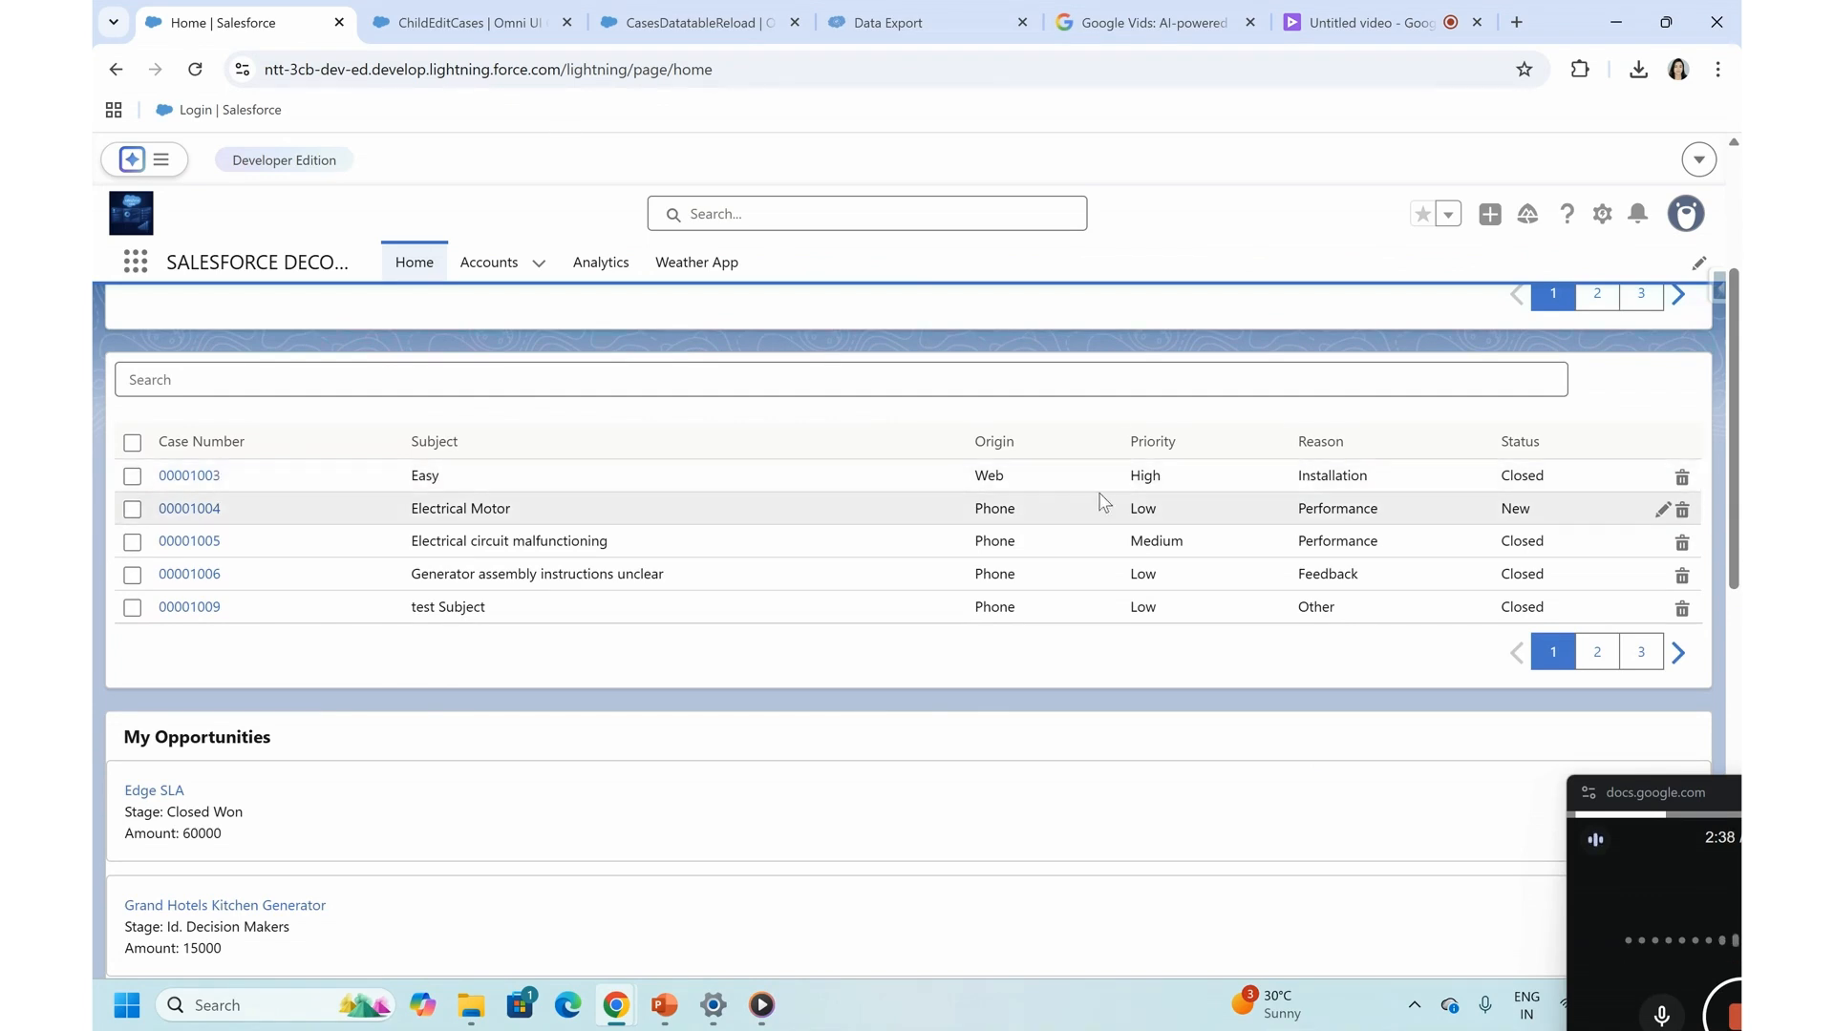
{"action": "double_click", "coordinate": [1149, 475]}
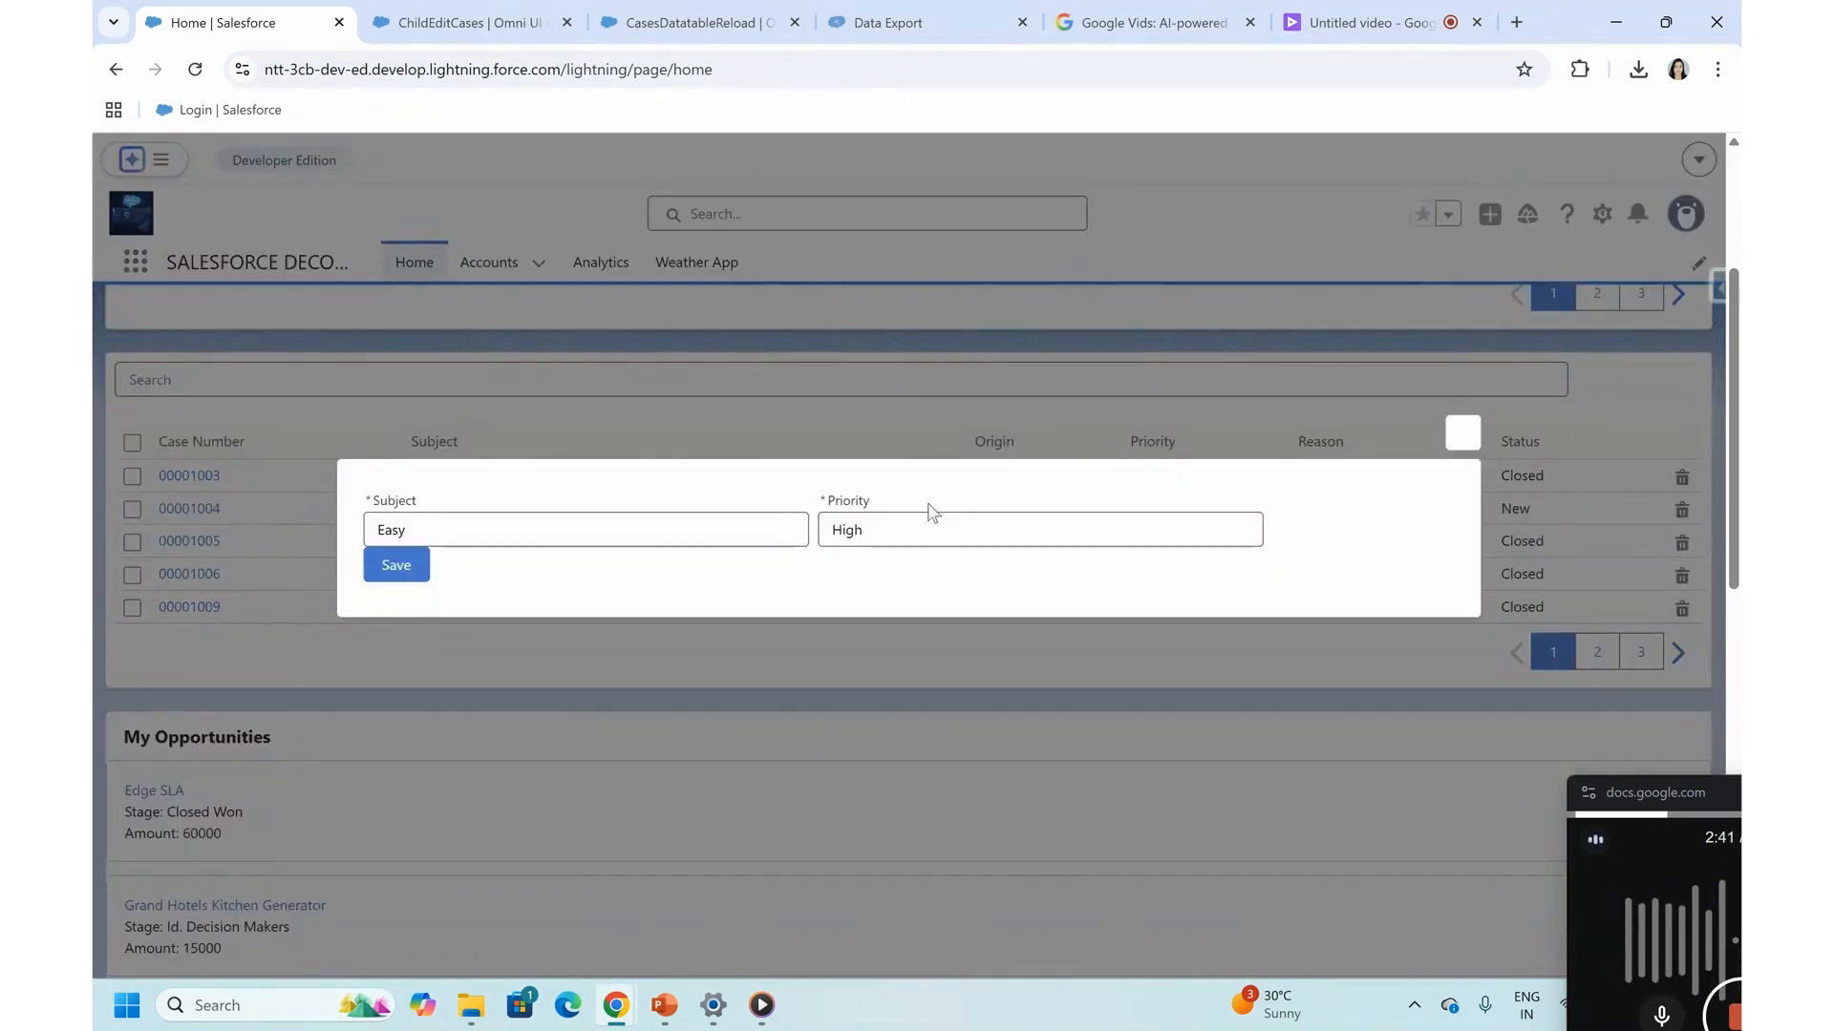
{"action": "left_click", "coordinate": [1462, 432]}
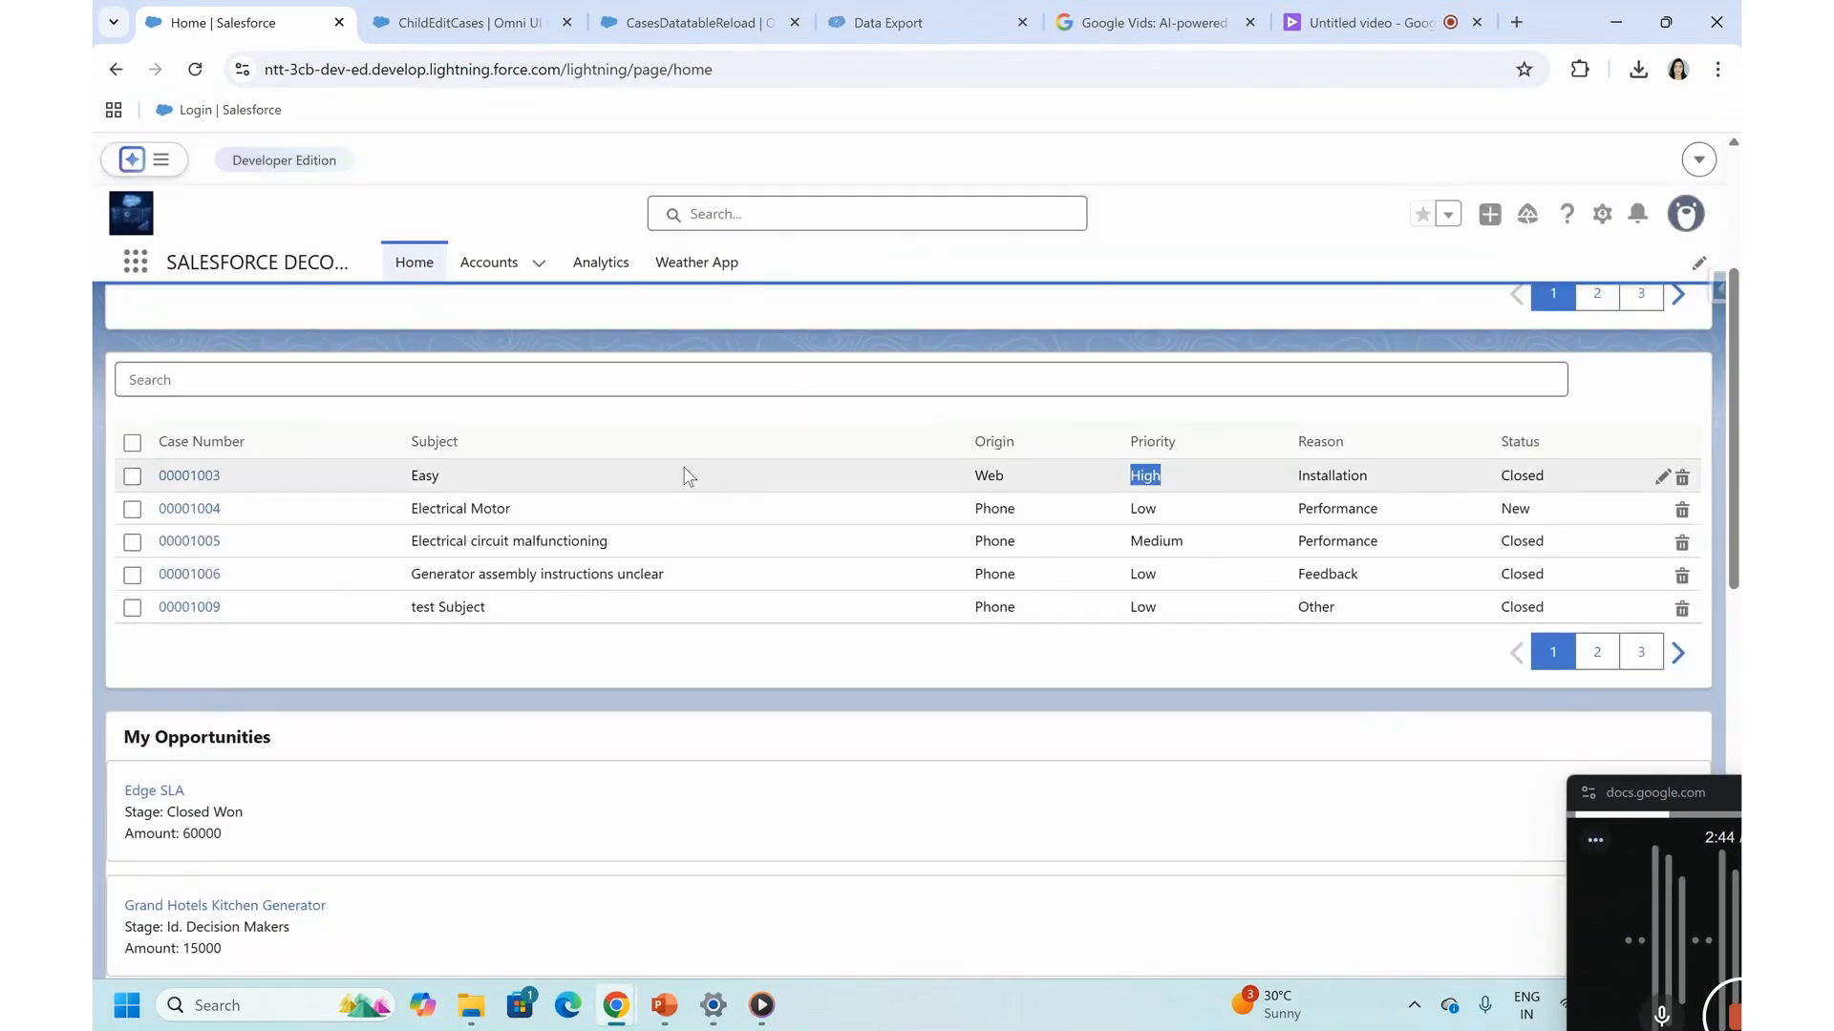
- Return to the CasesDatatableReload FlexCard and deactivate it for editing
{"action": "left_click", "coordinate": [657, 14]}
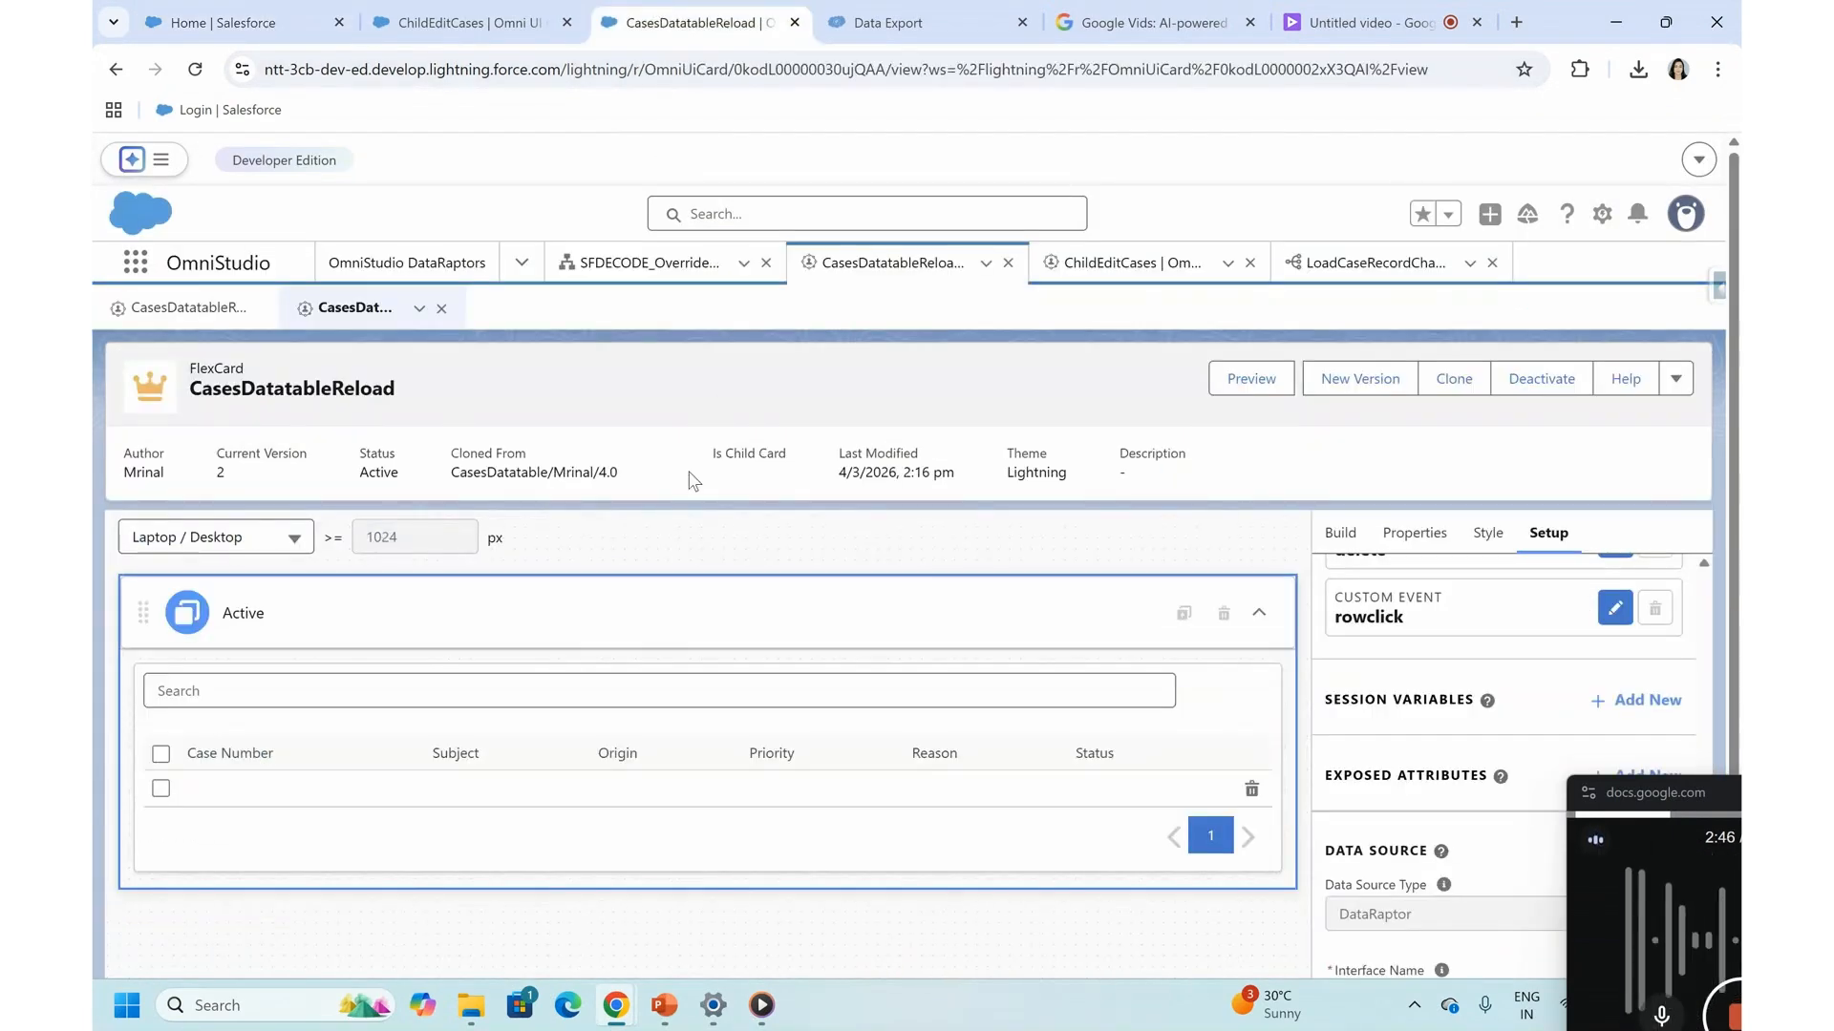
{"action": "left_click", "coordinate": [1533, 377]}
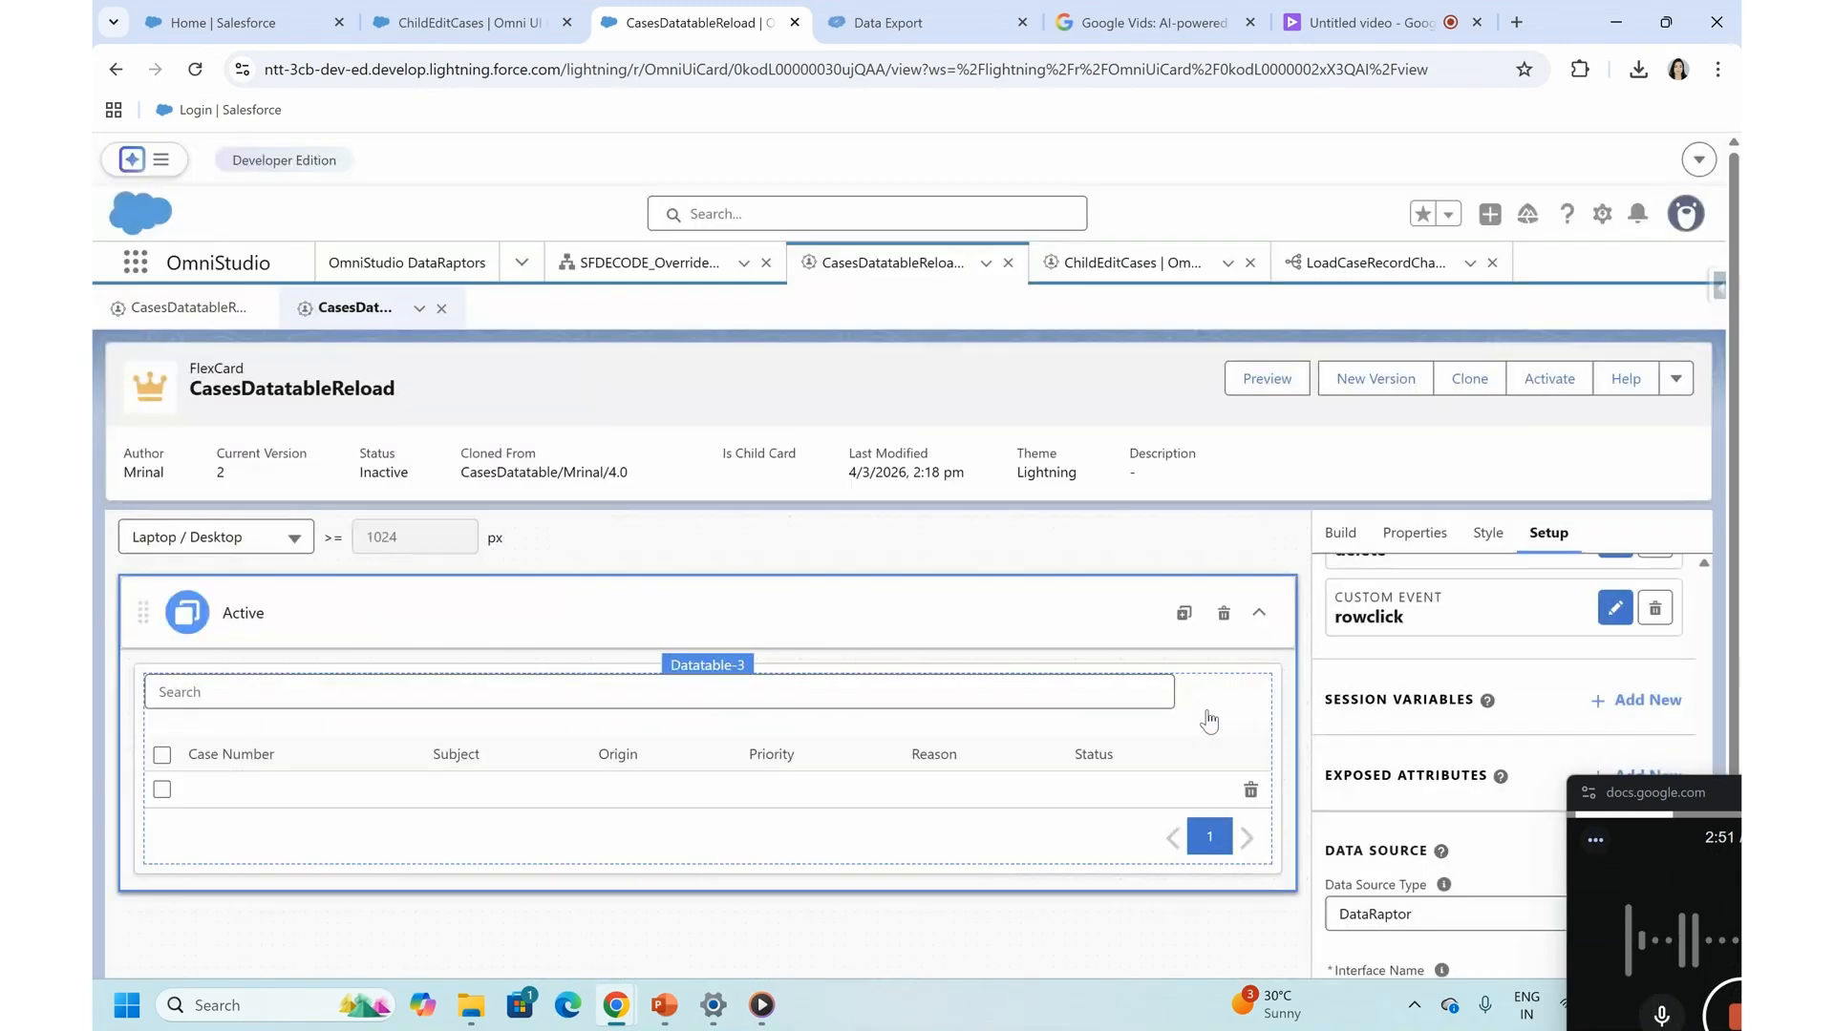
{"action": "left_click", "coordinate": [1206, 715]}
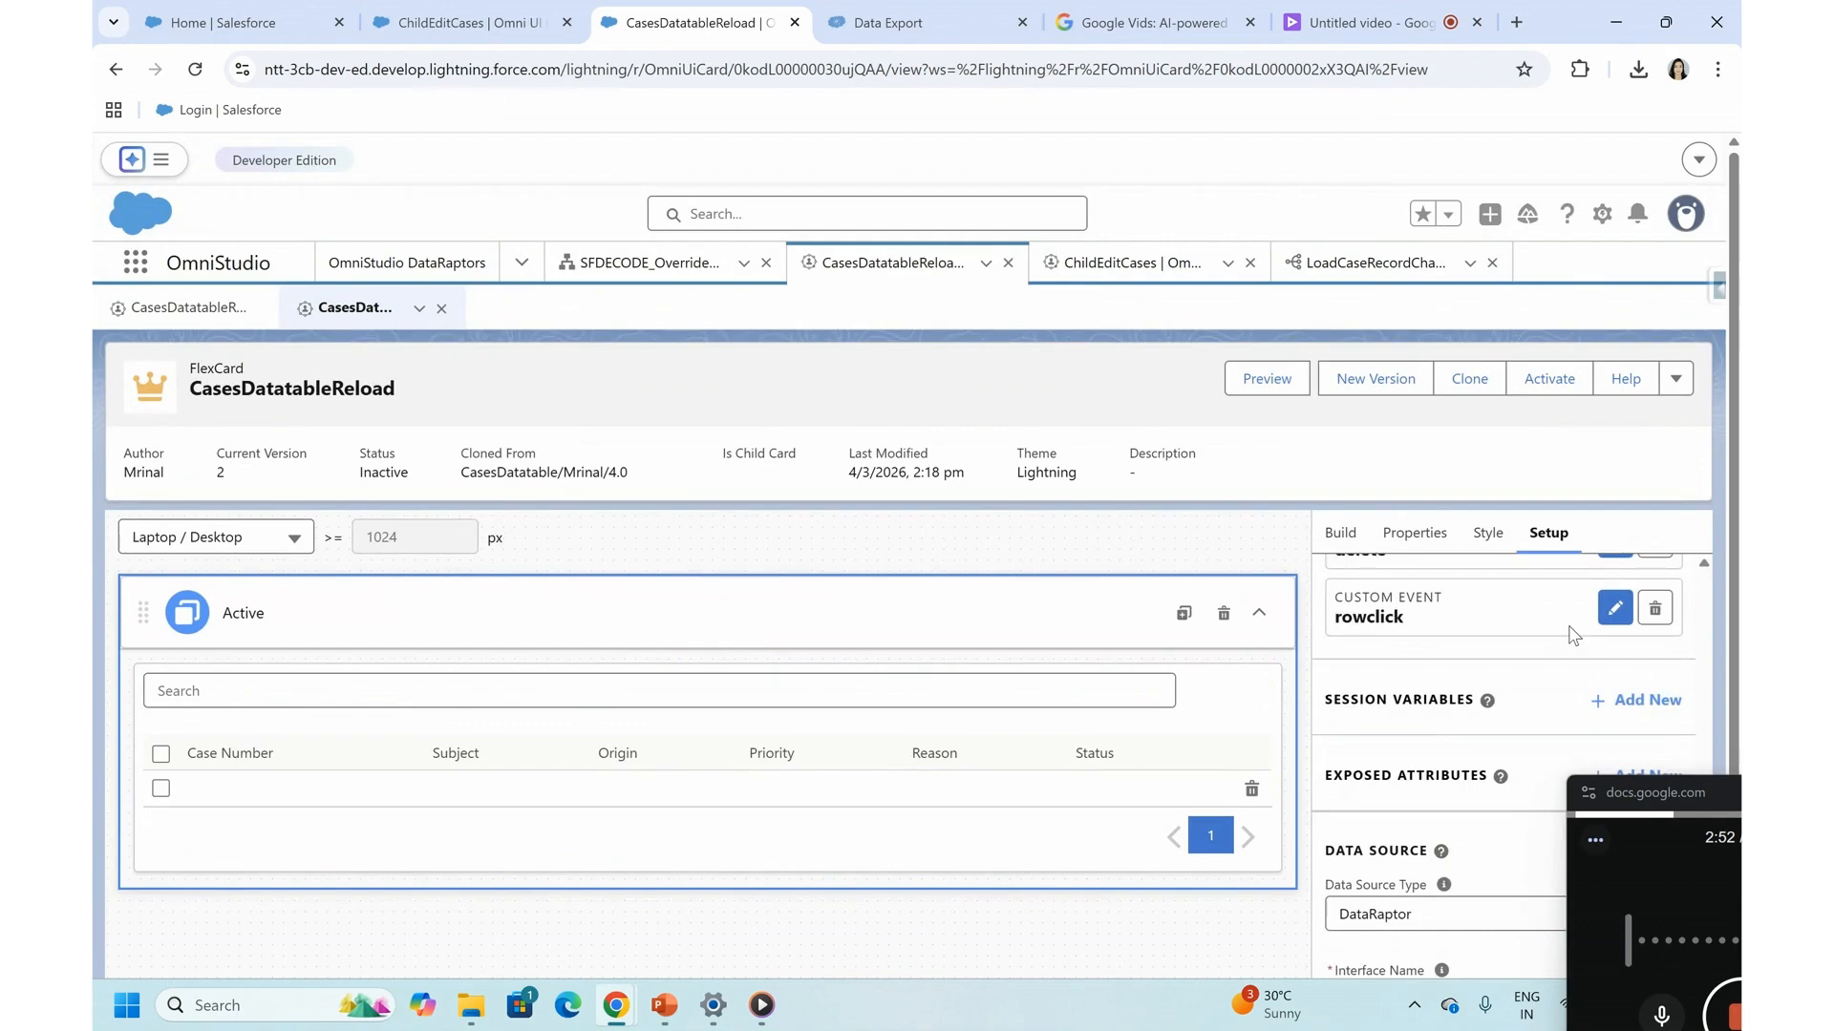
- Add an event listener of type Custom Event with the event name reloadParent to CasesDatatableReload
{"action": "scroll", "coordinate": [1568, 626], "scroll_direction": "down", "scroll_amount": 1}
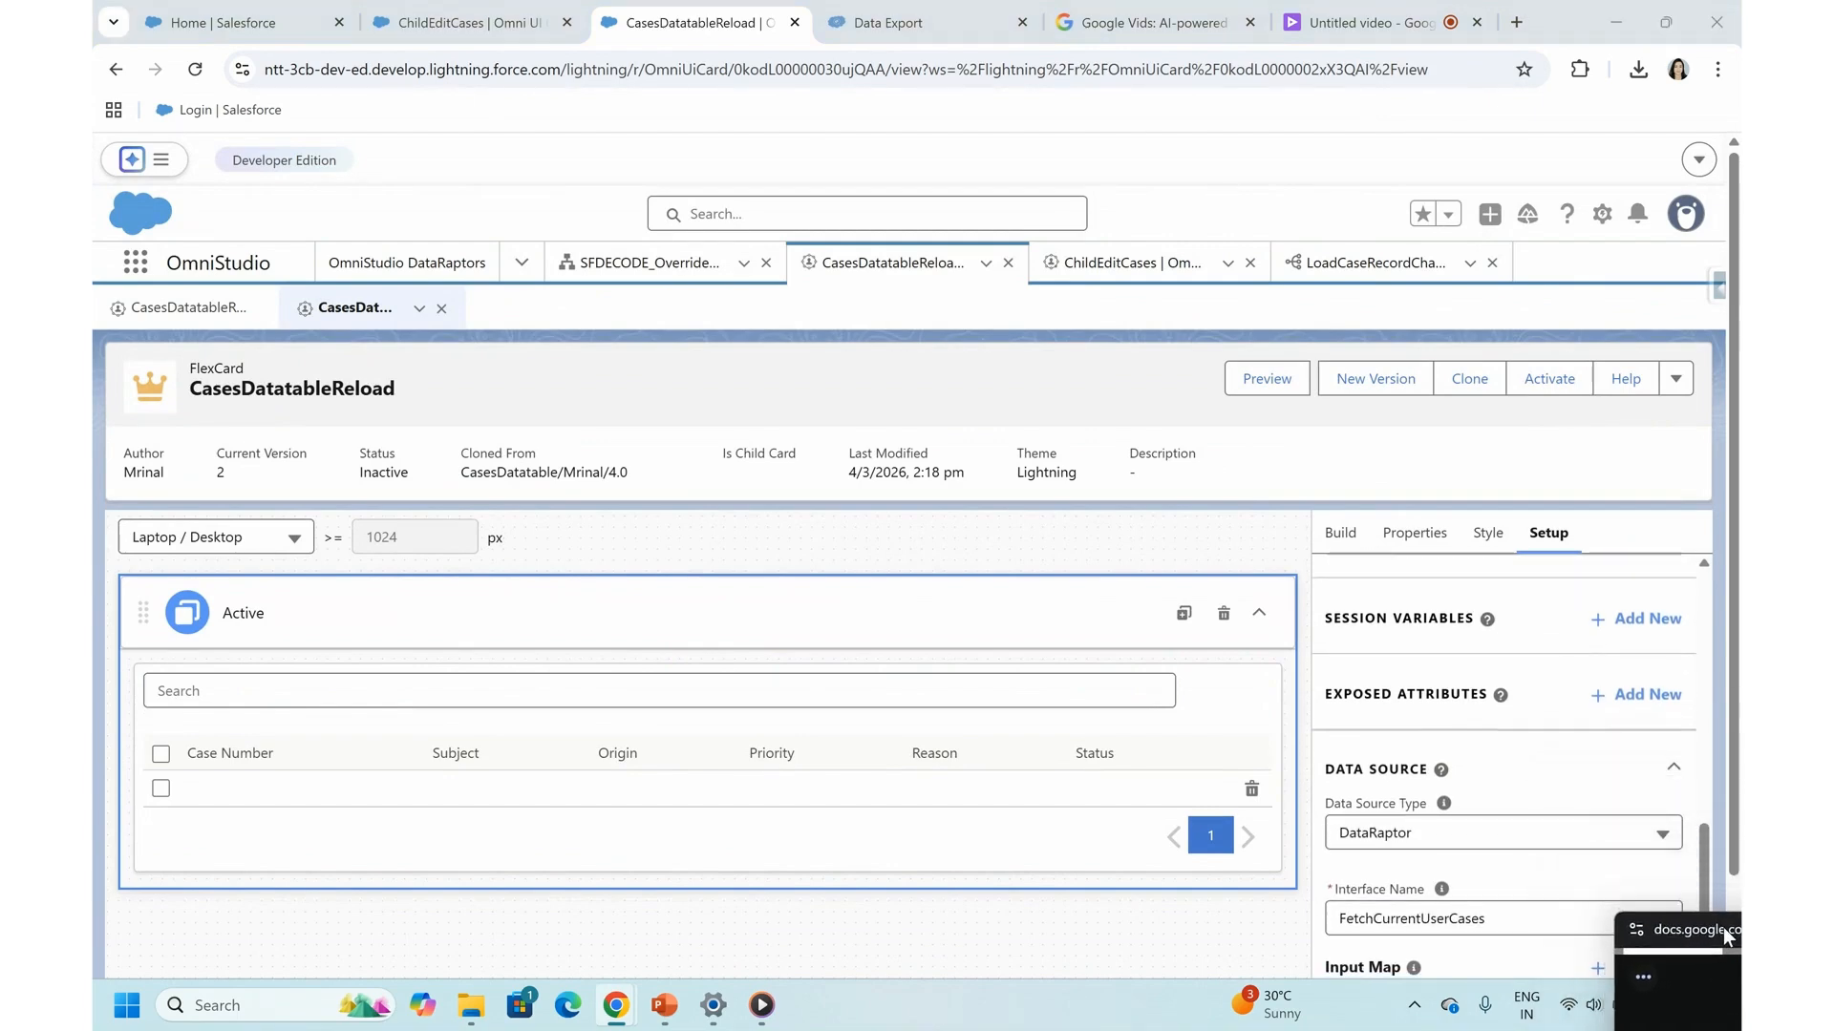
{"action": "scroll", "coordinate": [1483, 702], "scroll_direction": "up", "scroll_amount": 1}
{"action": "scroll", "coordinate": [1483, 702], "scroll_direction": "up", "scroll_amount": 2}
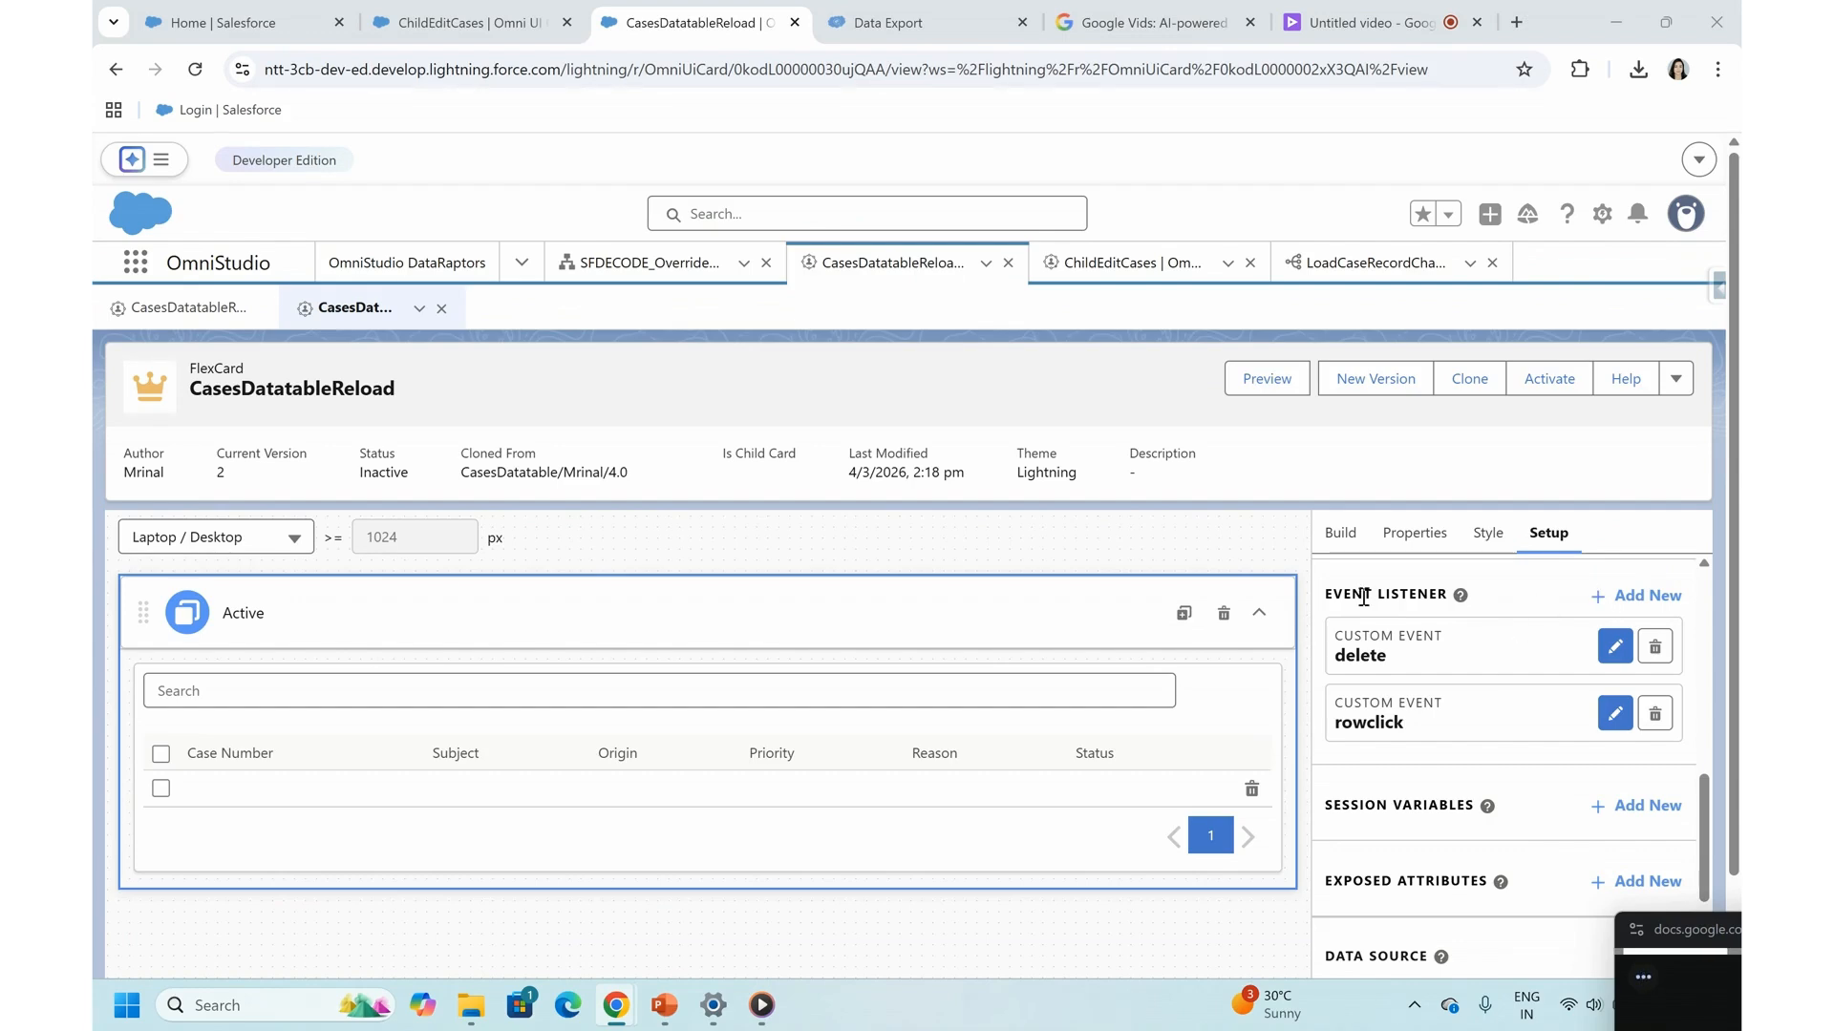
{"action": "left_click", "coordinate": [1625, 599]}
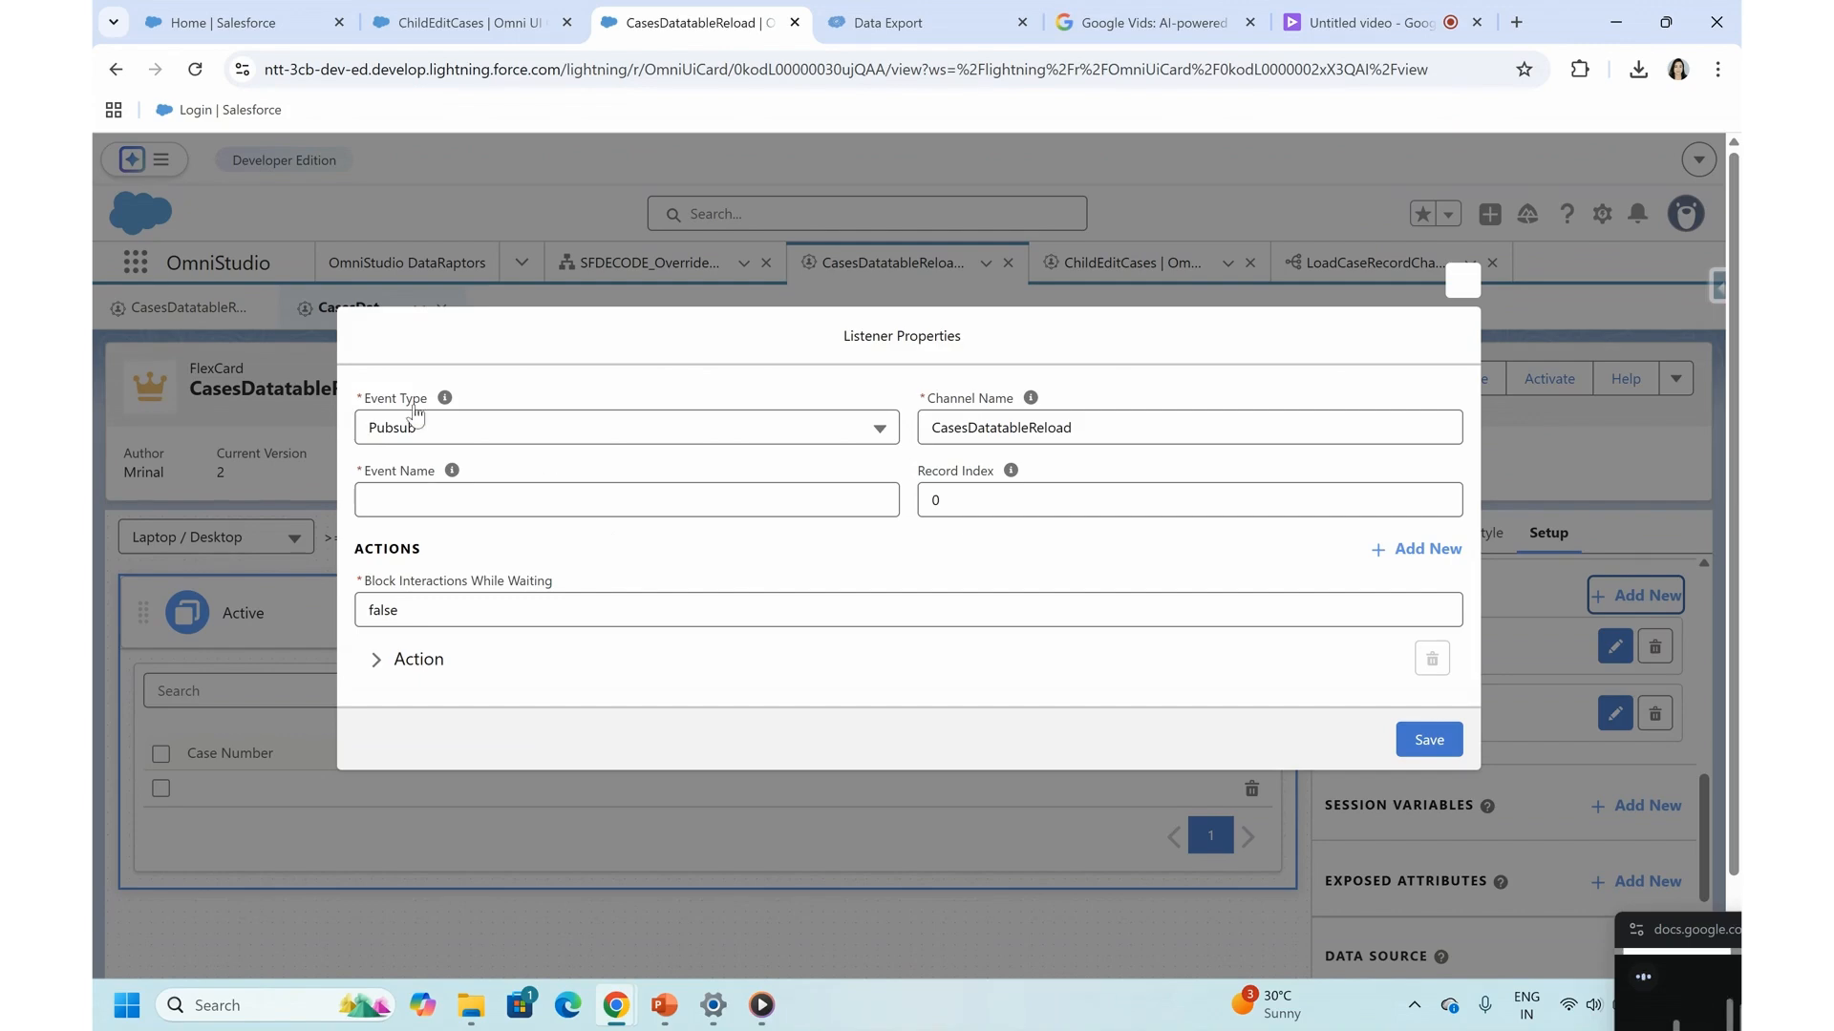
{"action": "left_click", "coordinate": [380, 432]}
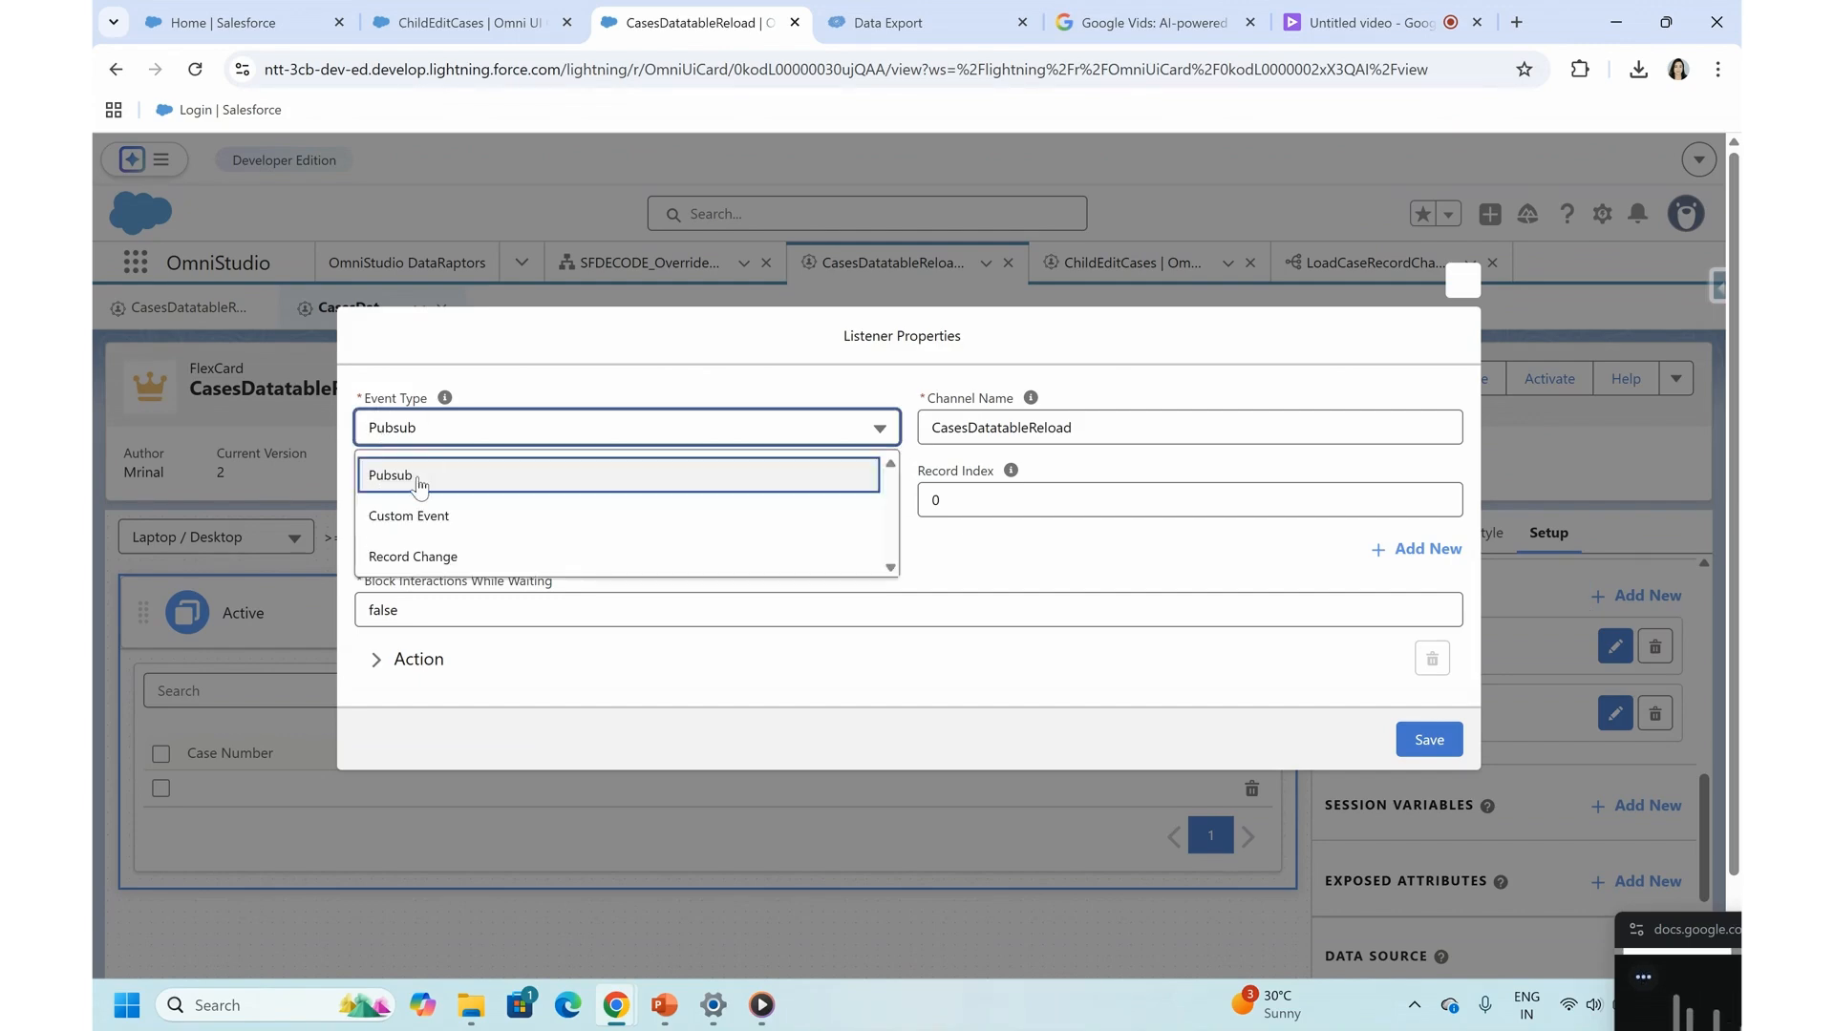
{"action": "left_click", "coordinate": [395, 516]}
{"action": "left_click", "coordinate": [464, 494]}
{"action": "type", "text": "R"}
{"action": "key", "text": "BackSpace"}
{"action": "type", "text": "reloadParent"}
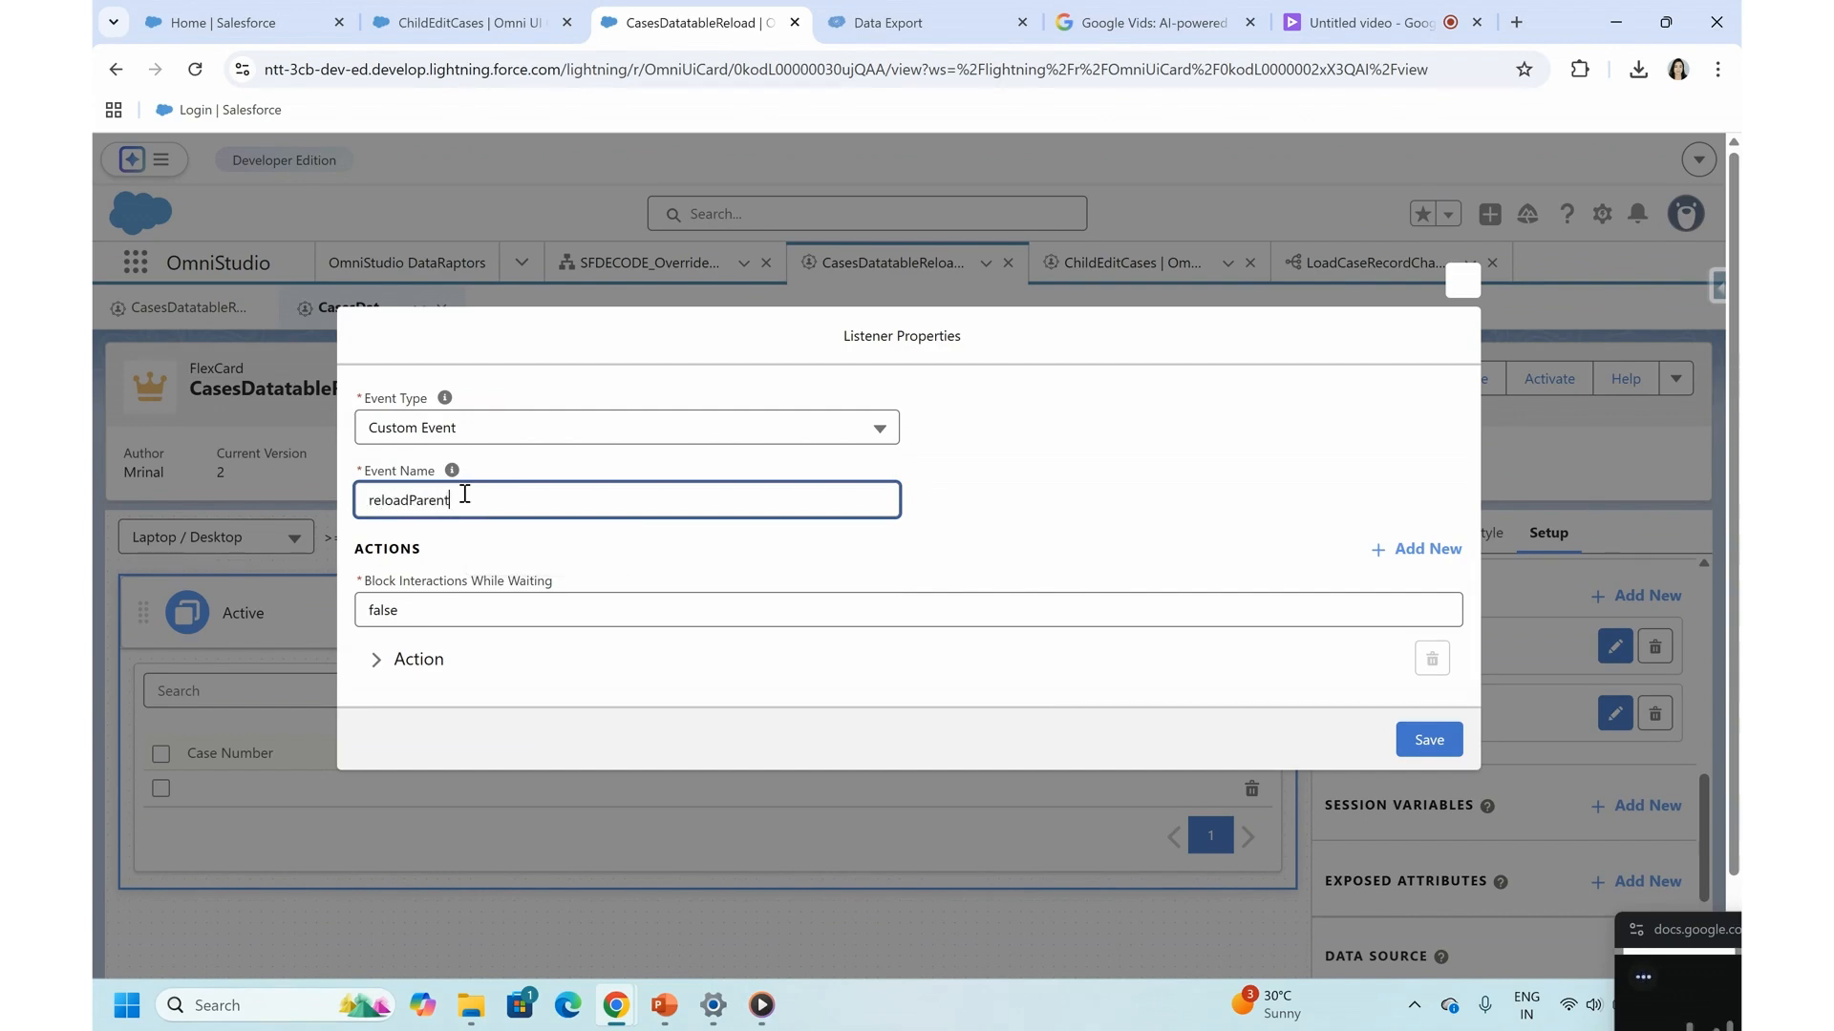
- Set the reloadParent listener's action to type Card with Reload and save the listener
{"action": "scroll", "coordinate": [464, 494], "scroll_direction": "down", "scroll_amount": 1}
{"action": "left_click", "coordinate": [726, 532]}
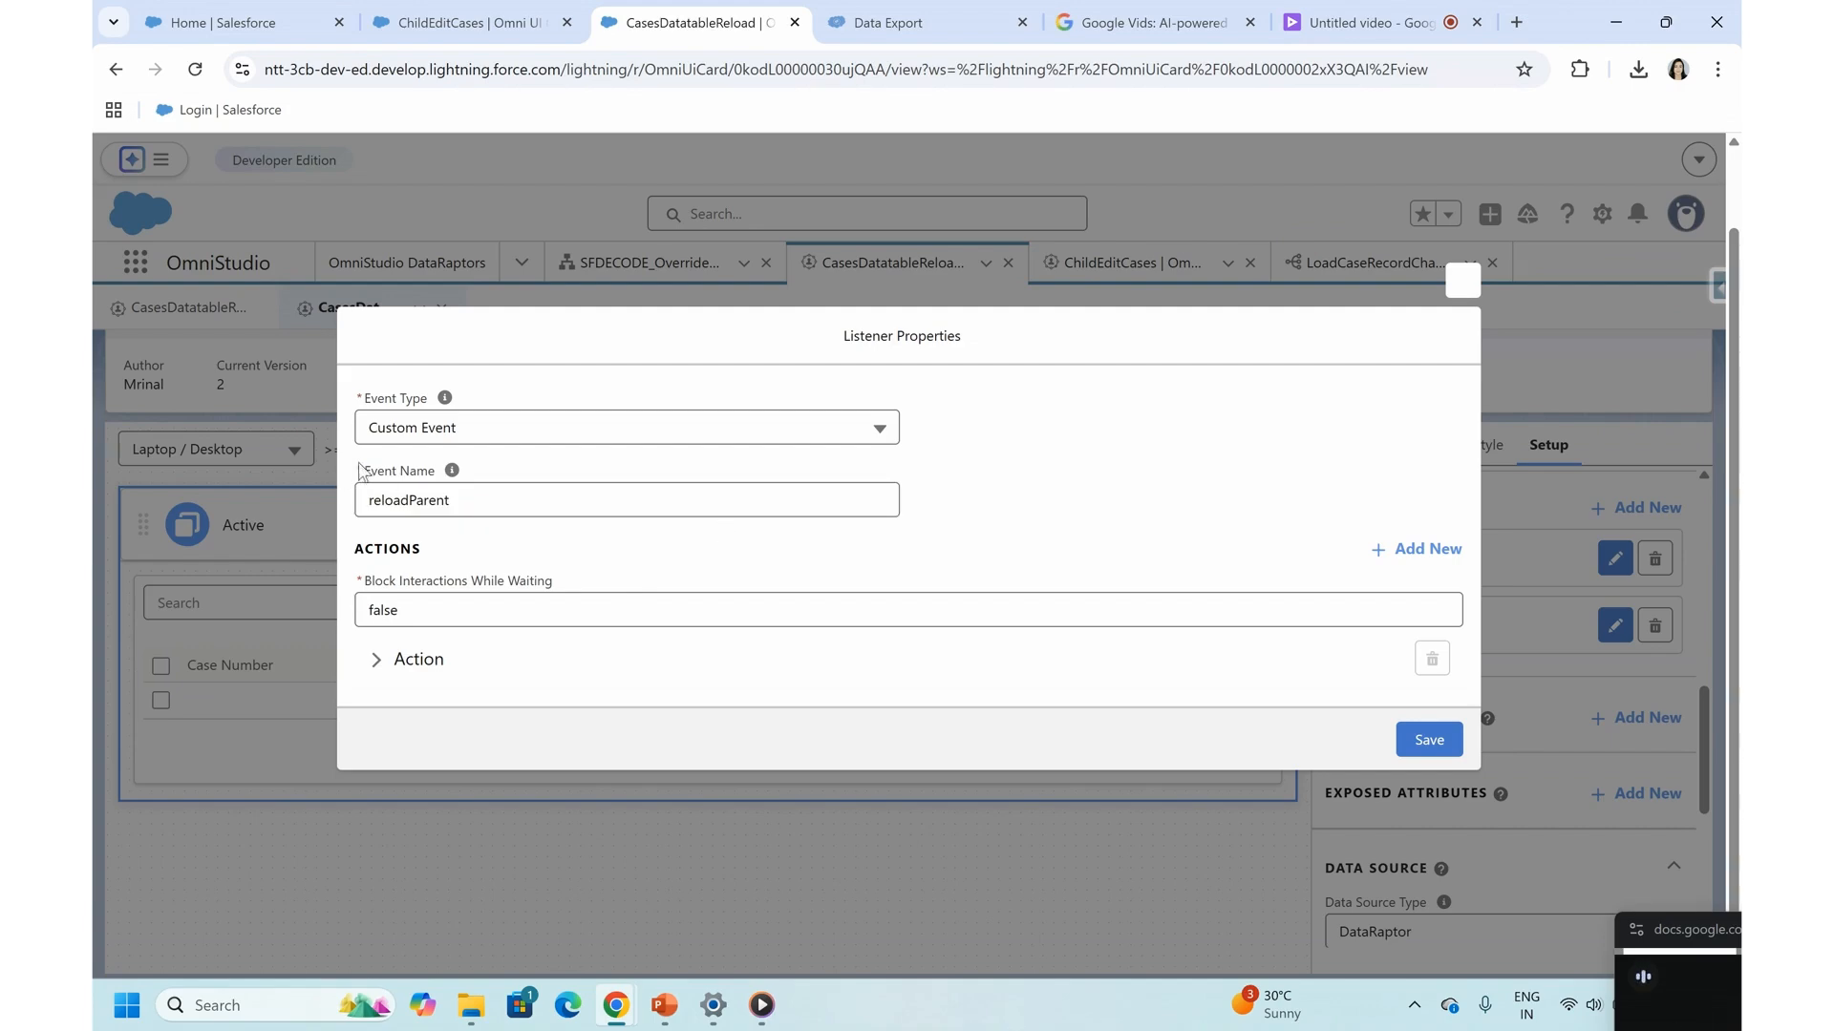
{"action": "left_click_drag", "start_coordinate": [365, 472], "coordinate": [432, 480]}
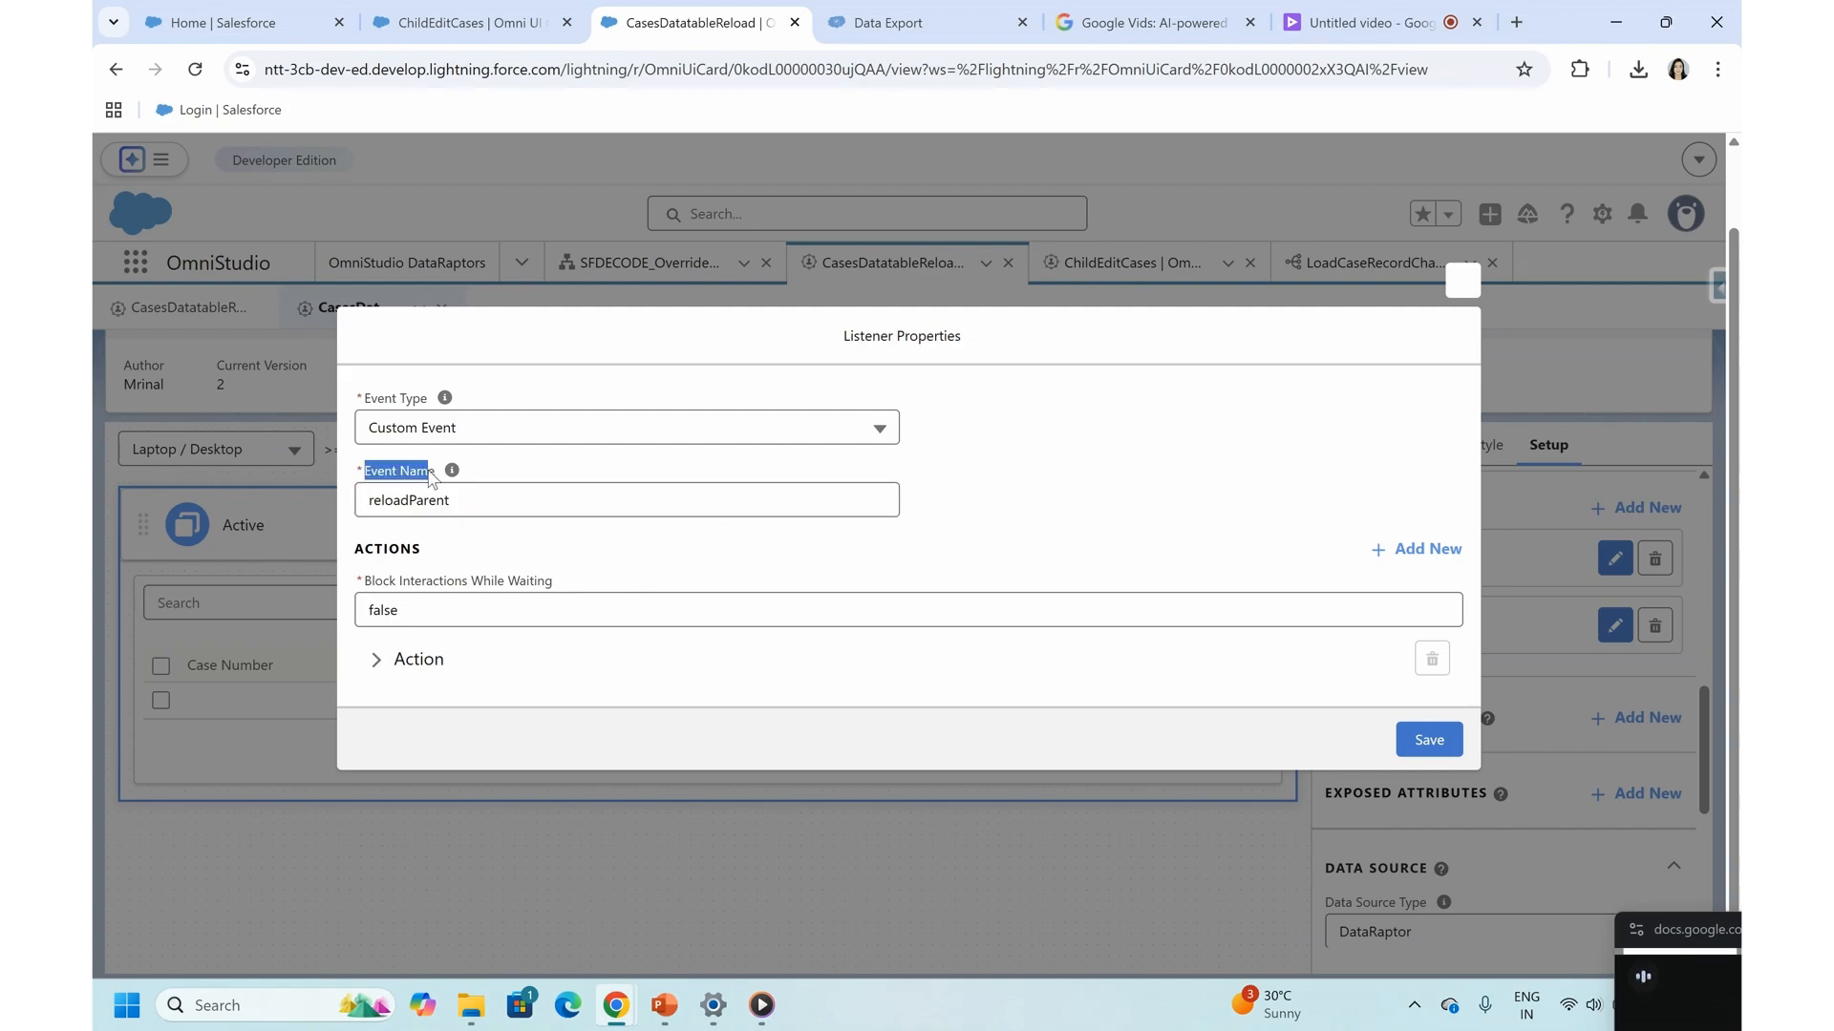
{"action": "left_click", "coordinate": [405, 659]}
{"action": "scroll", "coordinate": [411, 669], "scroll_direction": "down", "scroll_amount": 1}
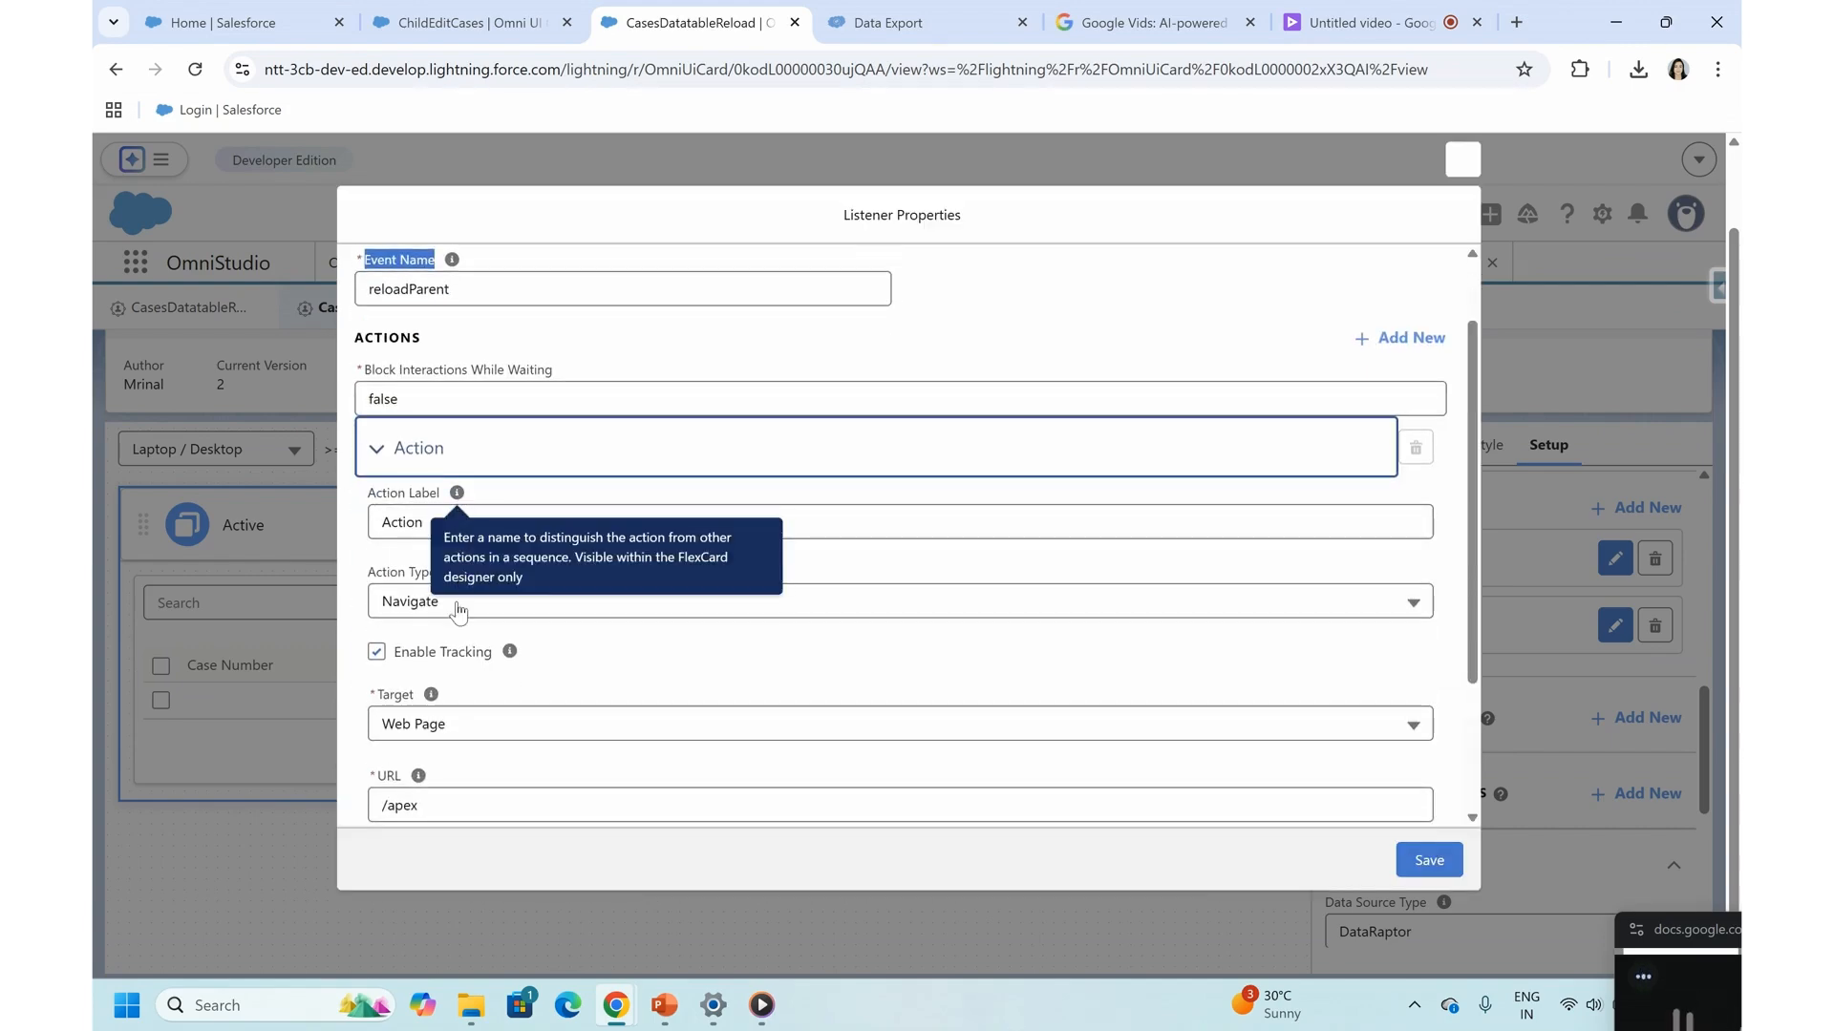
{"action": "left_click", "coordinate": [421, 602]}
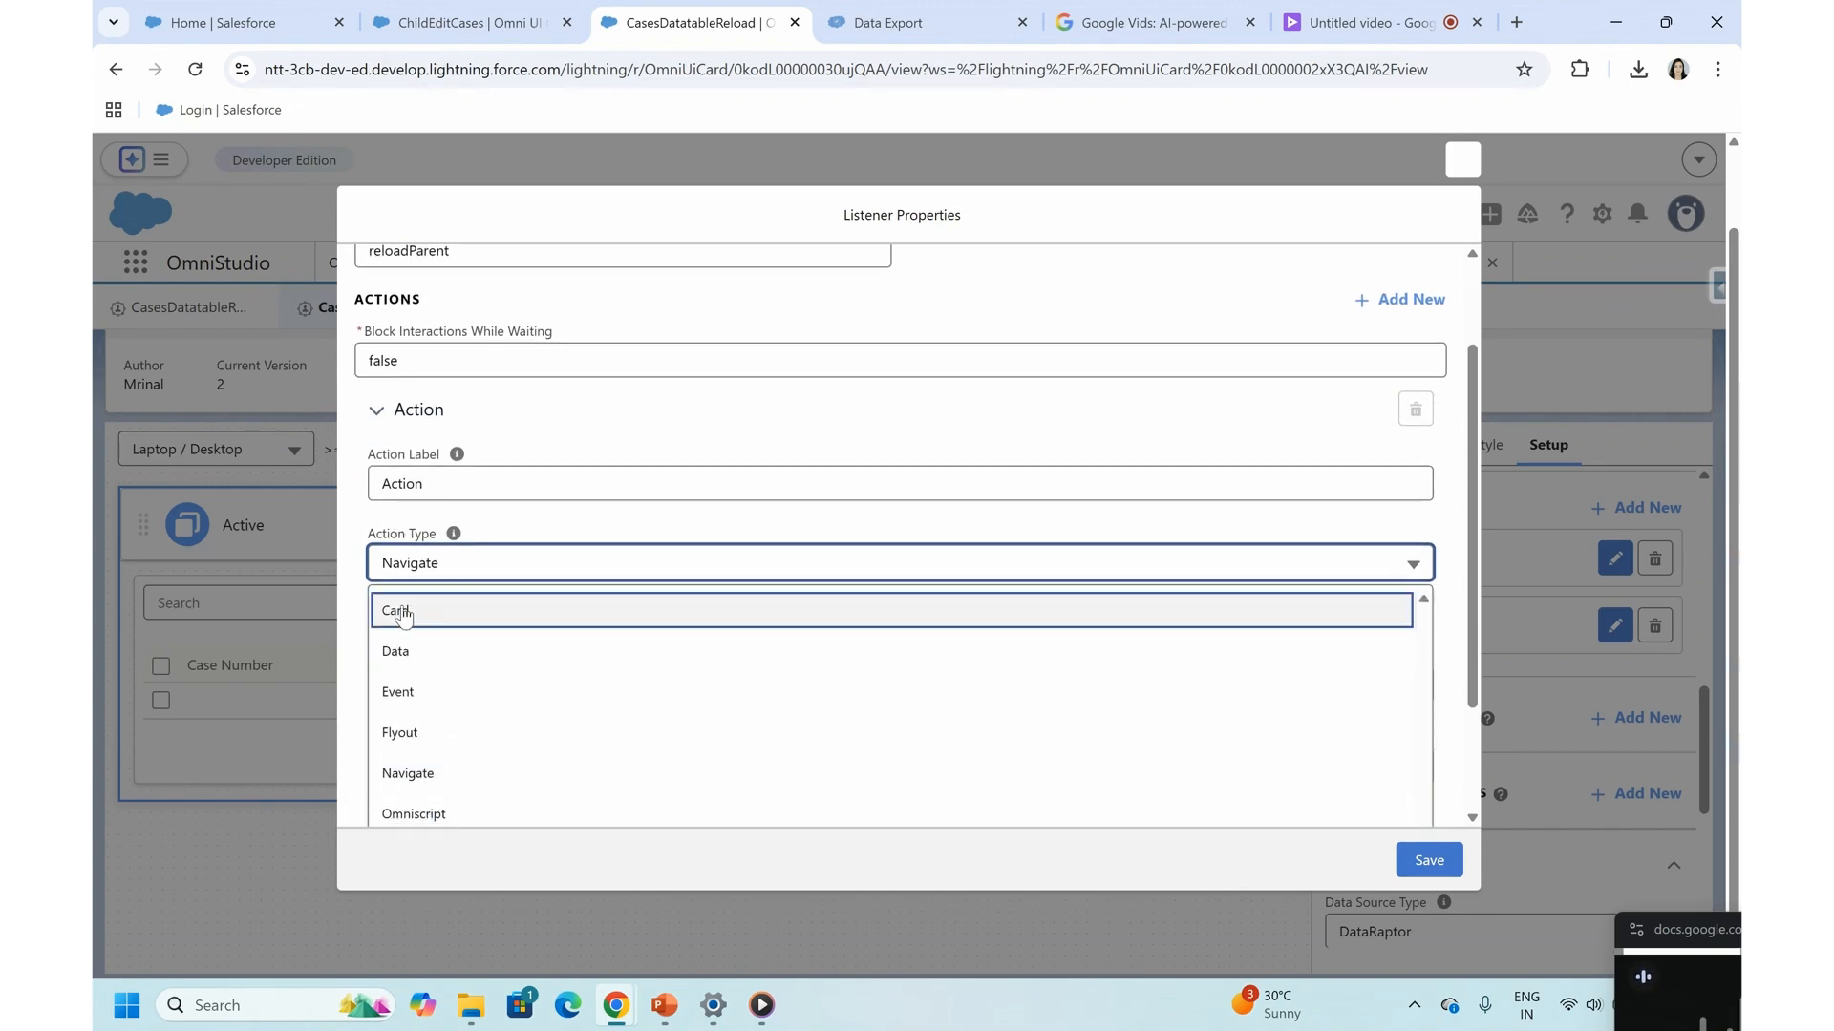
{"action": "left_click", "coordinate": [394, 612]}
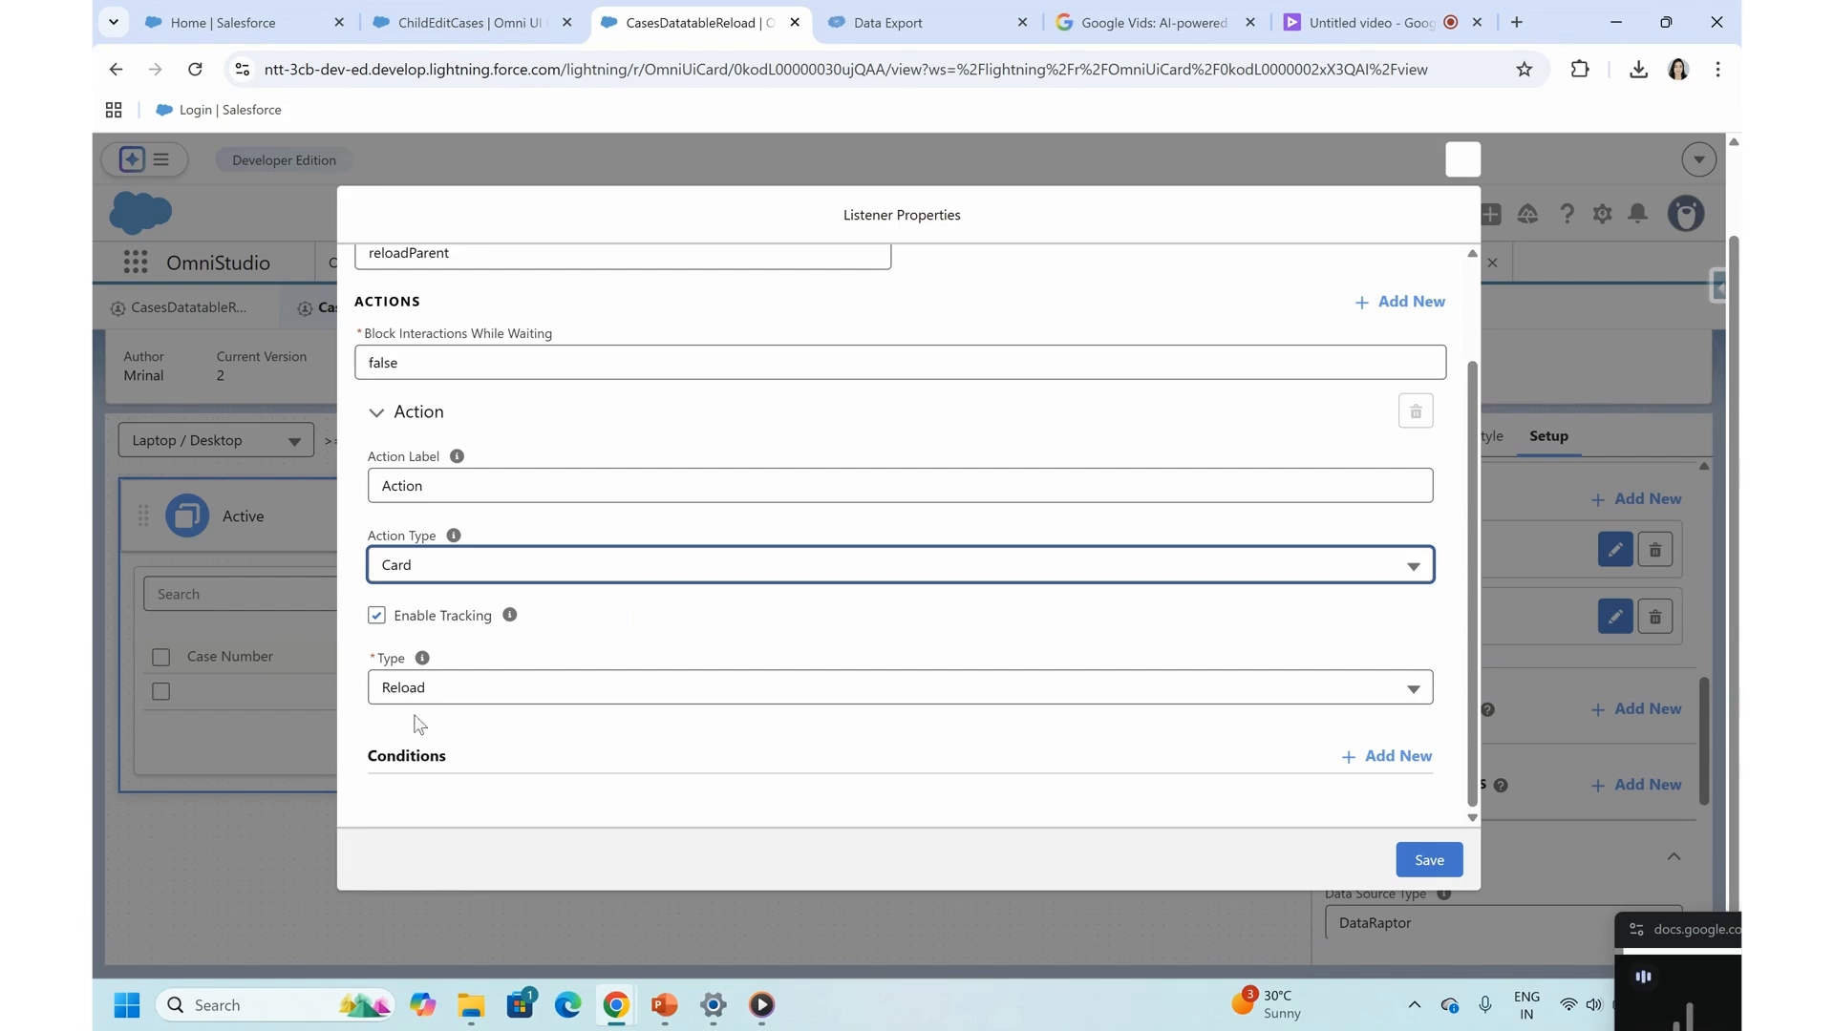
{"action": "scroll", "coordinate": [544, 698], "scroll_direction": "up", "scroll_amount": 1}
{"action": "scroll", "coordinate": [543, 698], "scroll_direction": "down", "scroll_amount": 1}
{"action": "left_click", "coordinate": [1426, 860]}
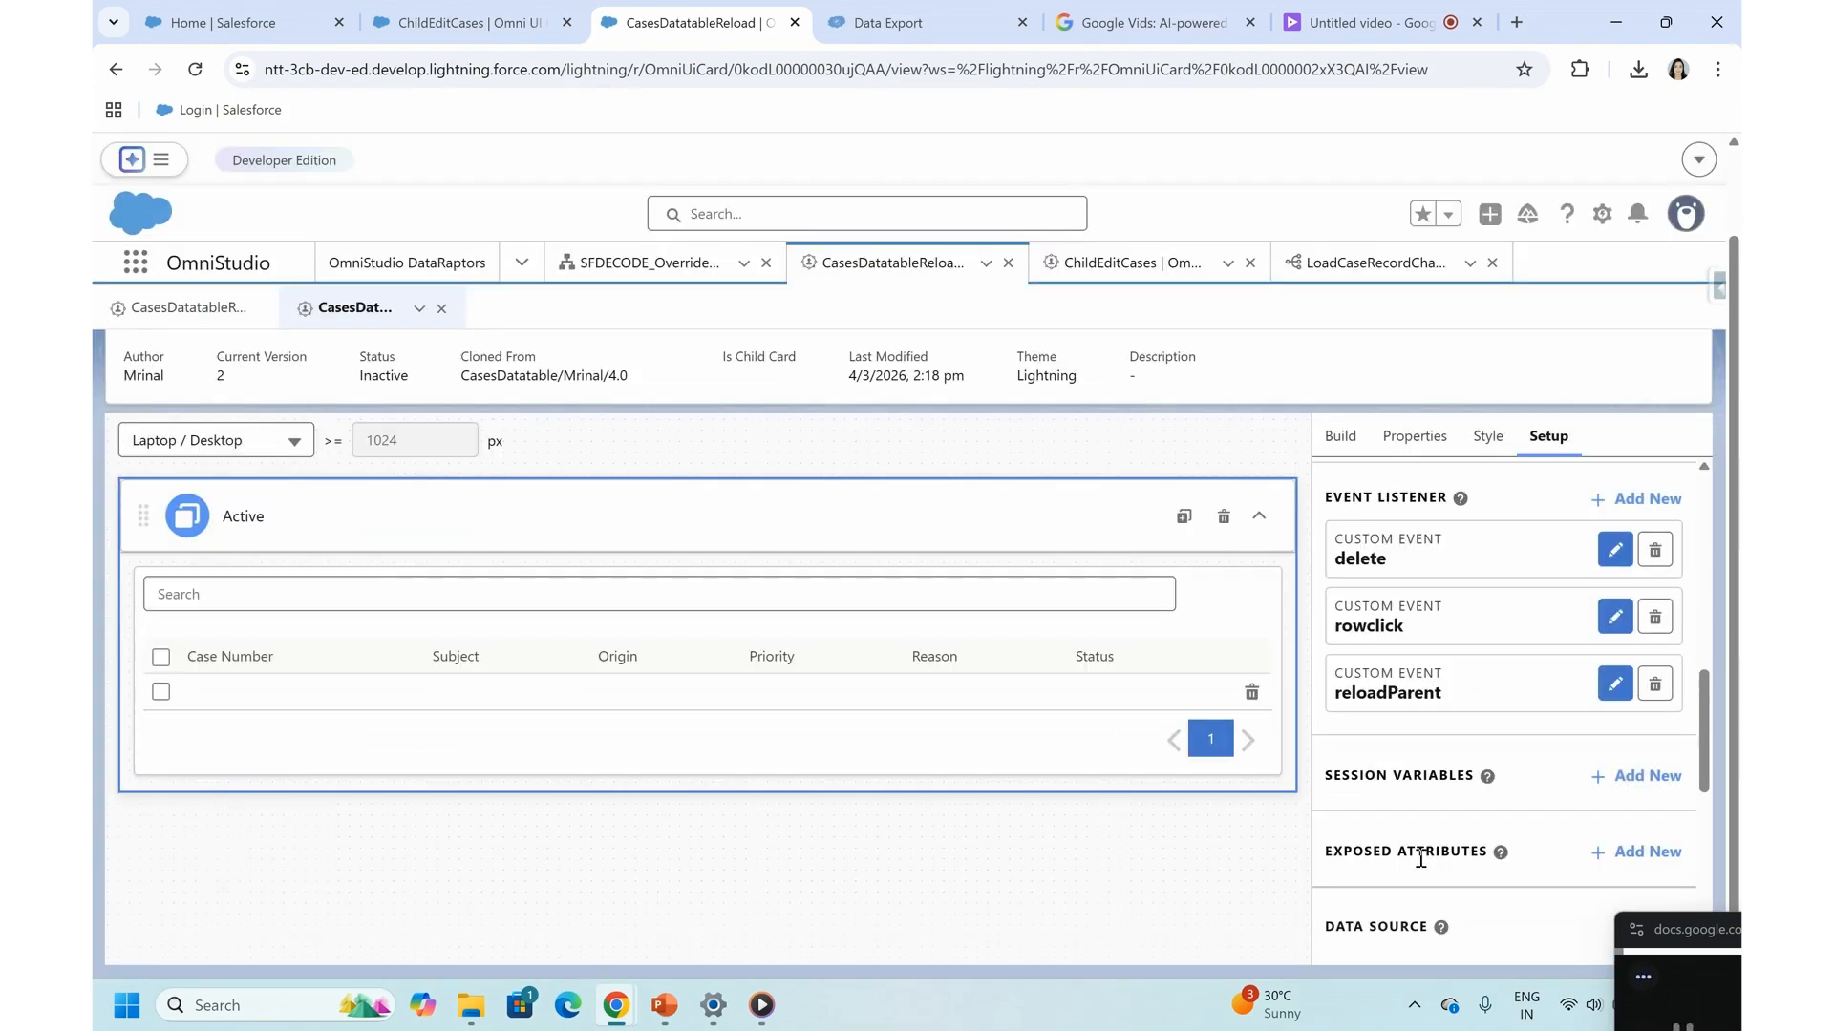
- Activate the CasesDatatableReload FlexCard with its new reloadParent listener and close the activation dialog
{"action": "scroll", "coordinate": [1280, 723], "scroll_direction": "up", "scroll_amount": 1}
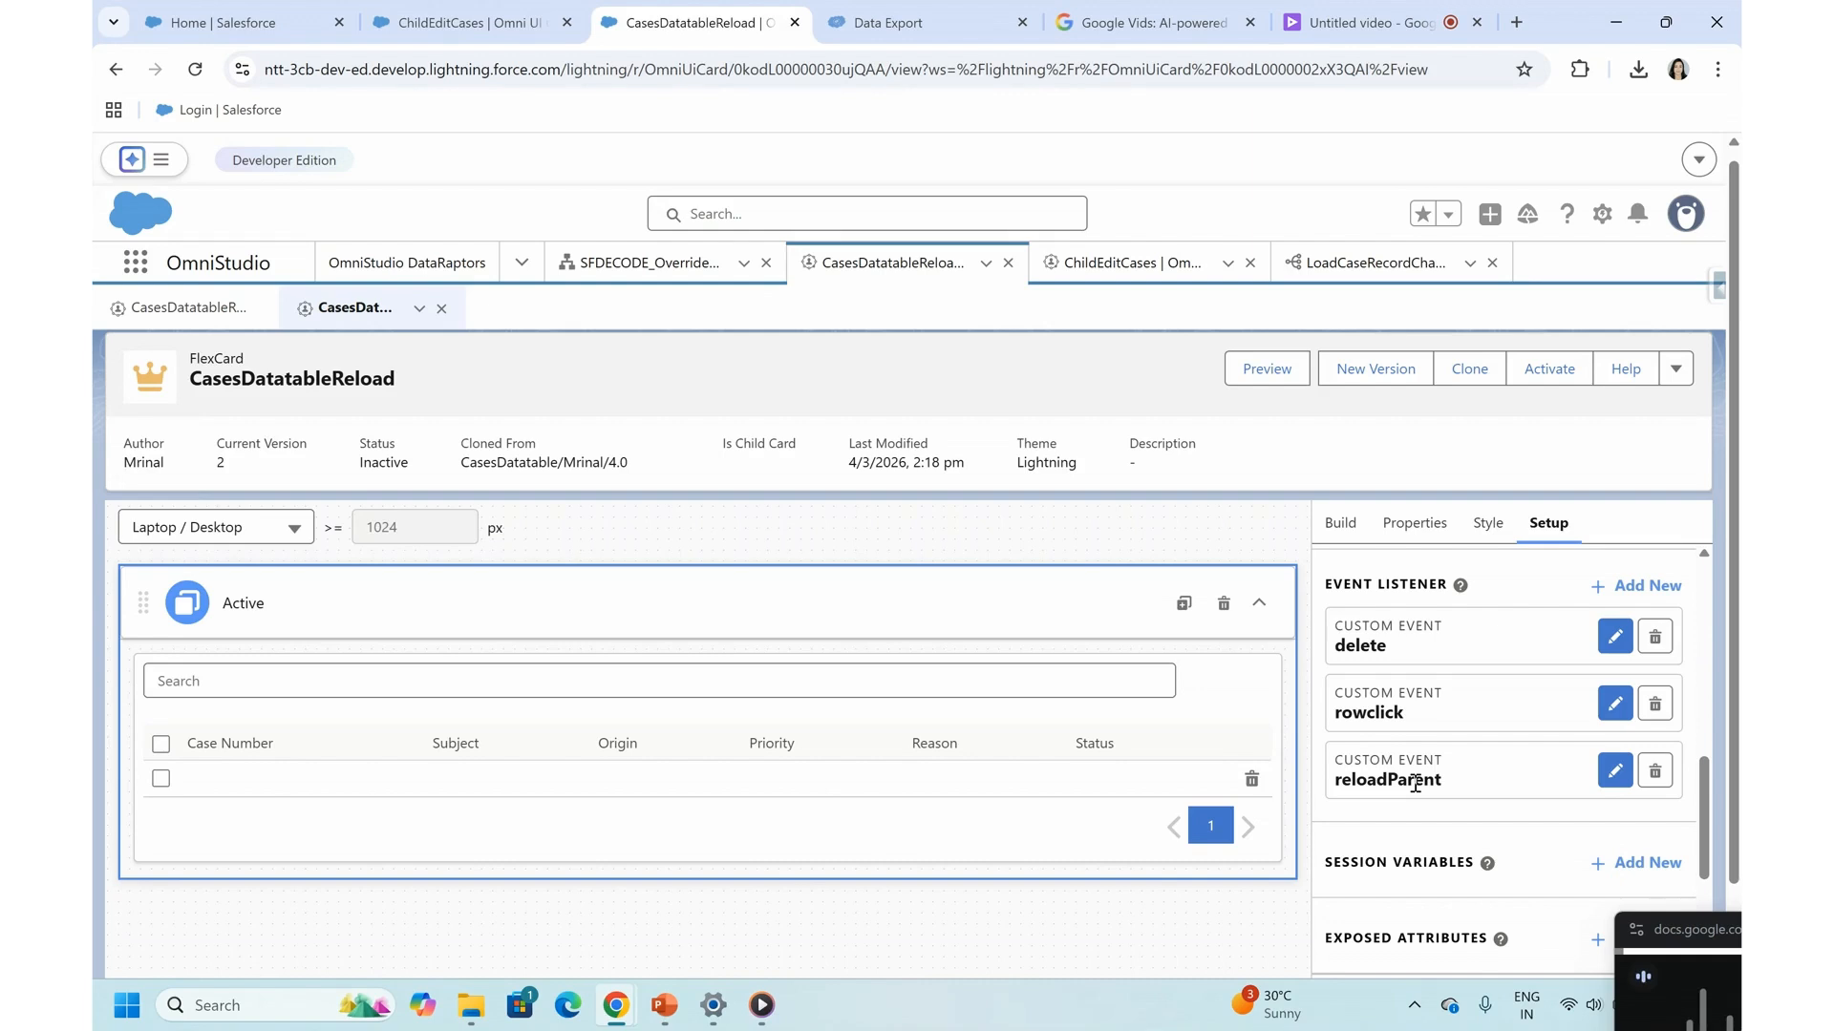
{"action": "left_click_drag", "start_coordinate": [1341, 779], "coordinate": [1451, 783]}
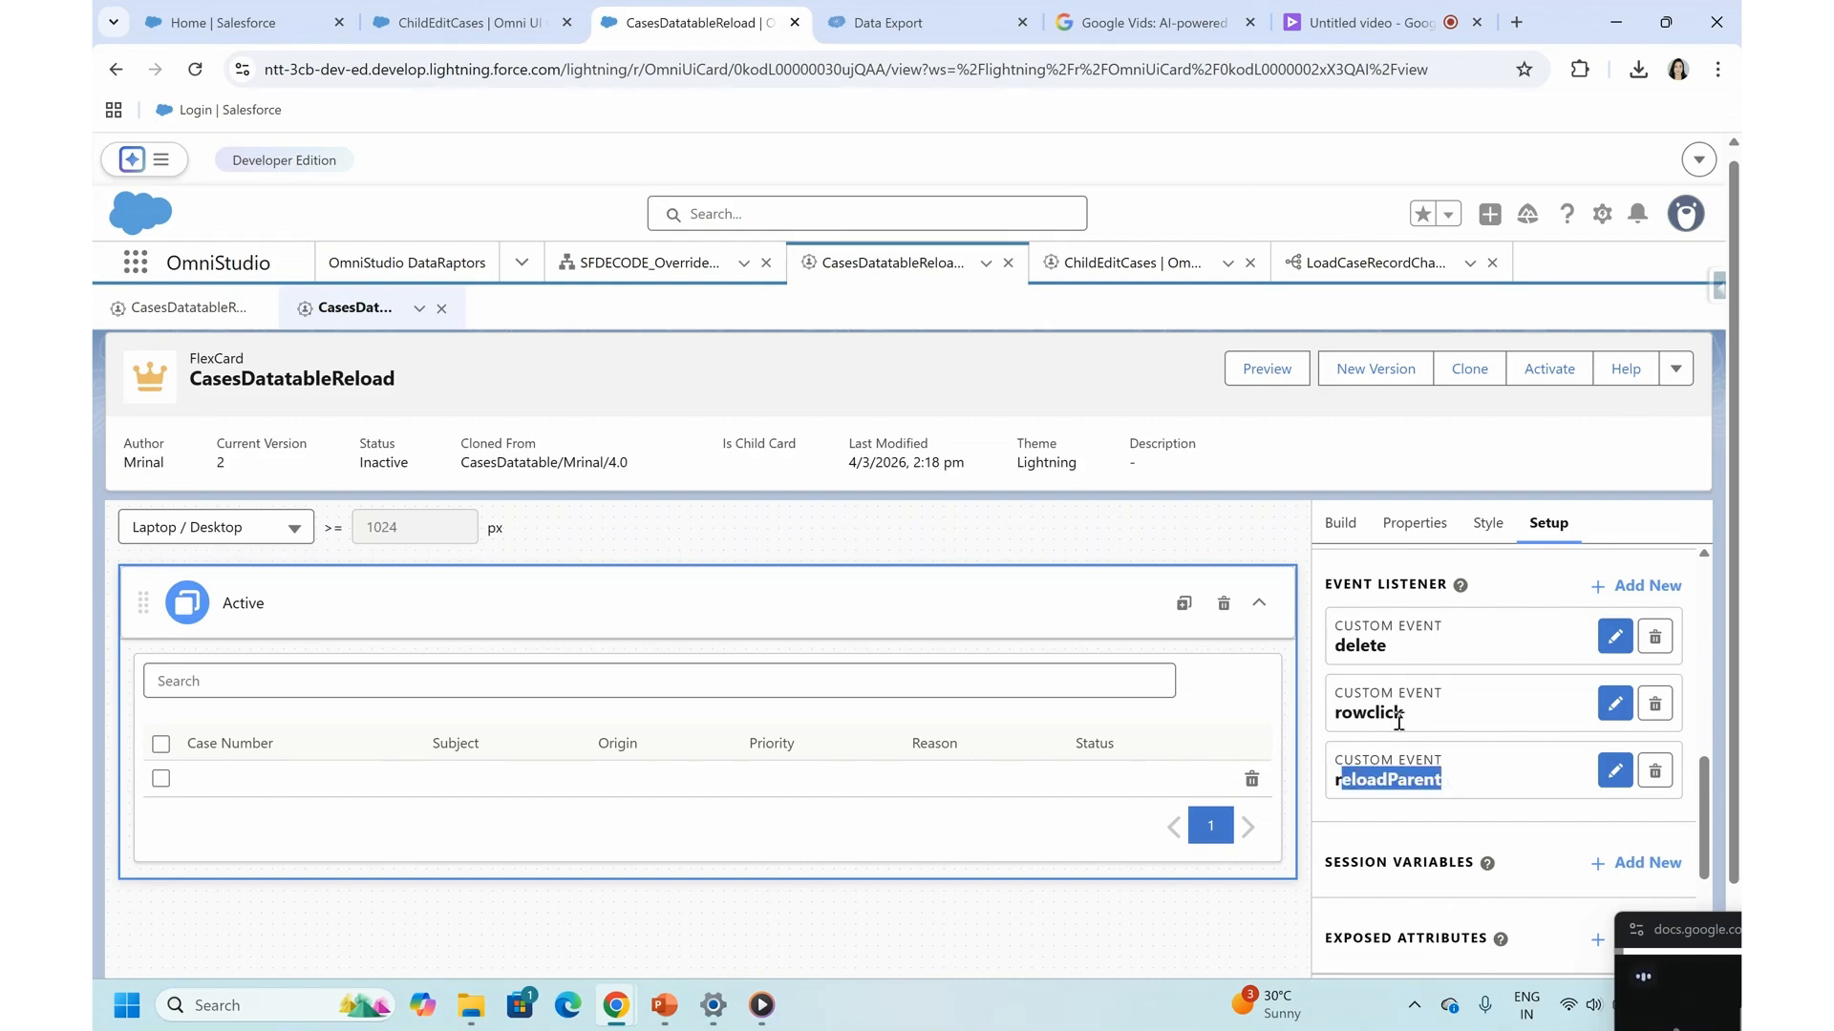
{"action": "scroll", "coordinate": [1399, 723], "scroll_direction": "up", "scroll_amount": 1}
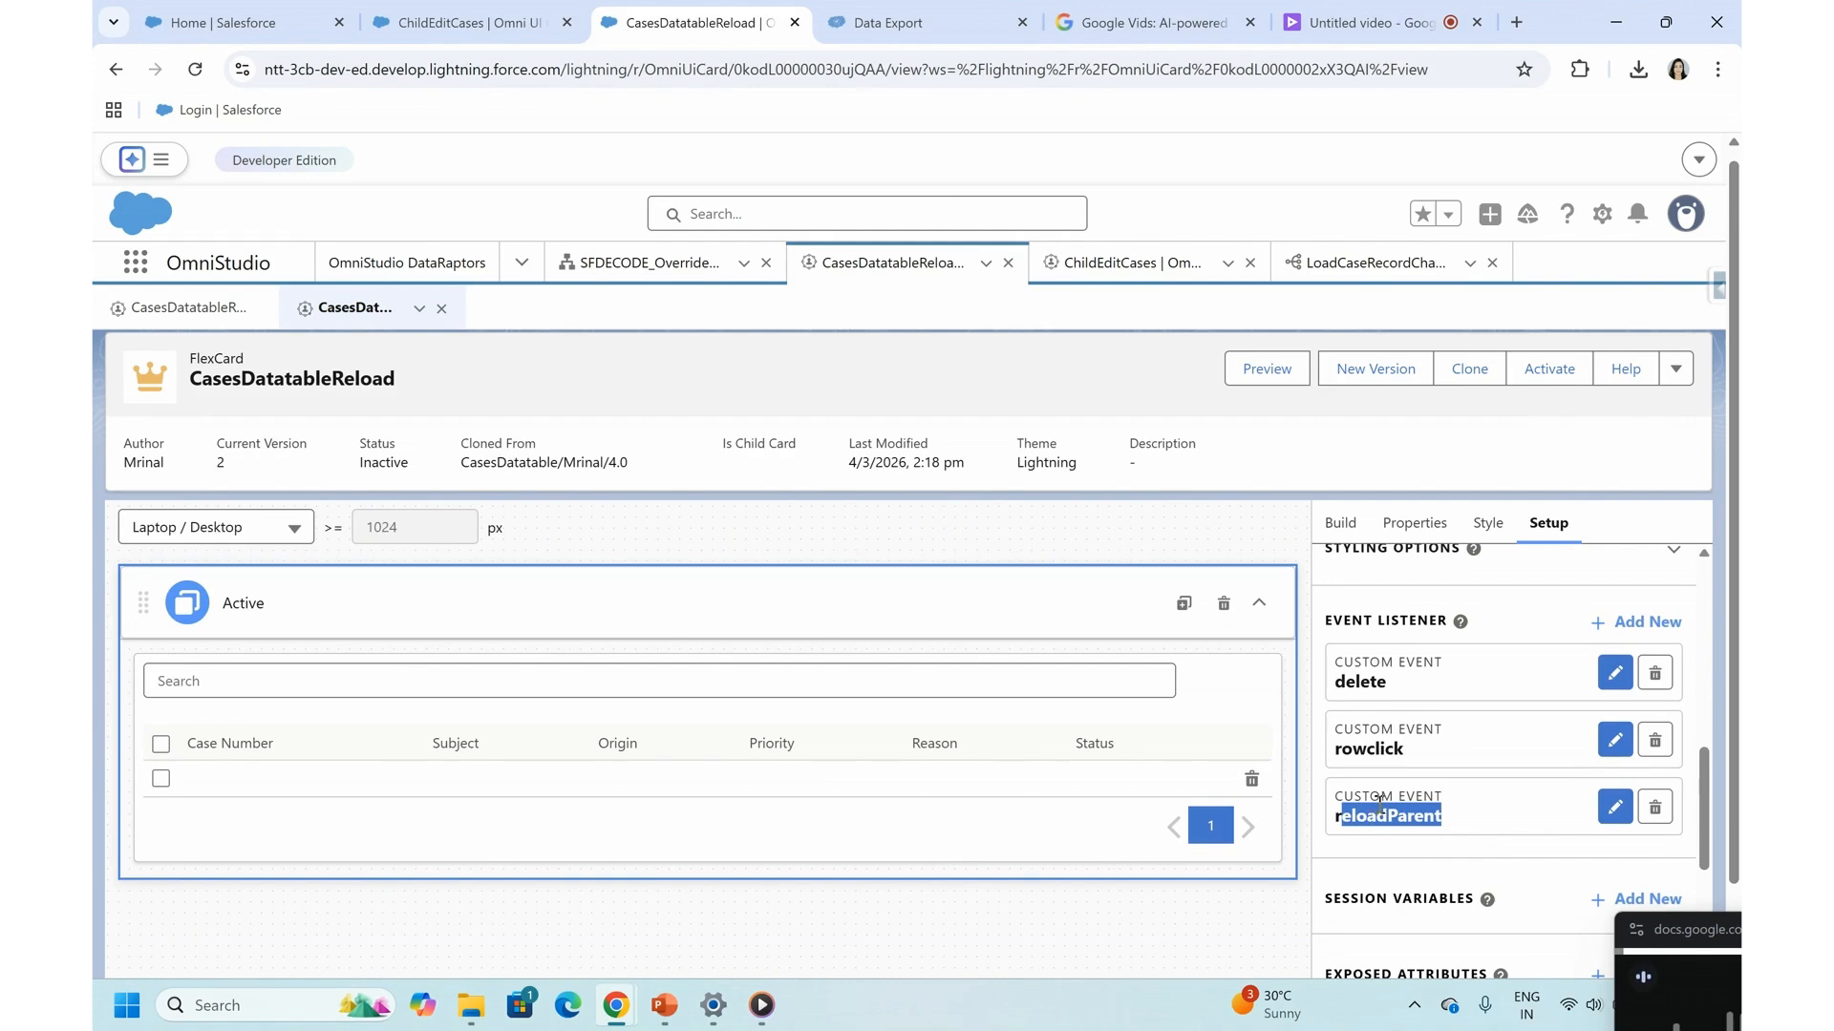
{"action": "scroll", "coordinate": [1414, 716], "scroll_direction": "up", "scroll_amount": 5}
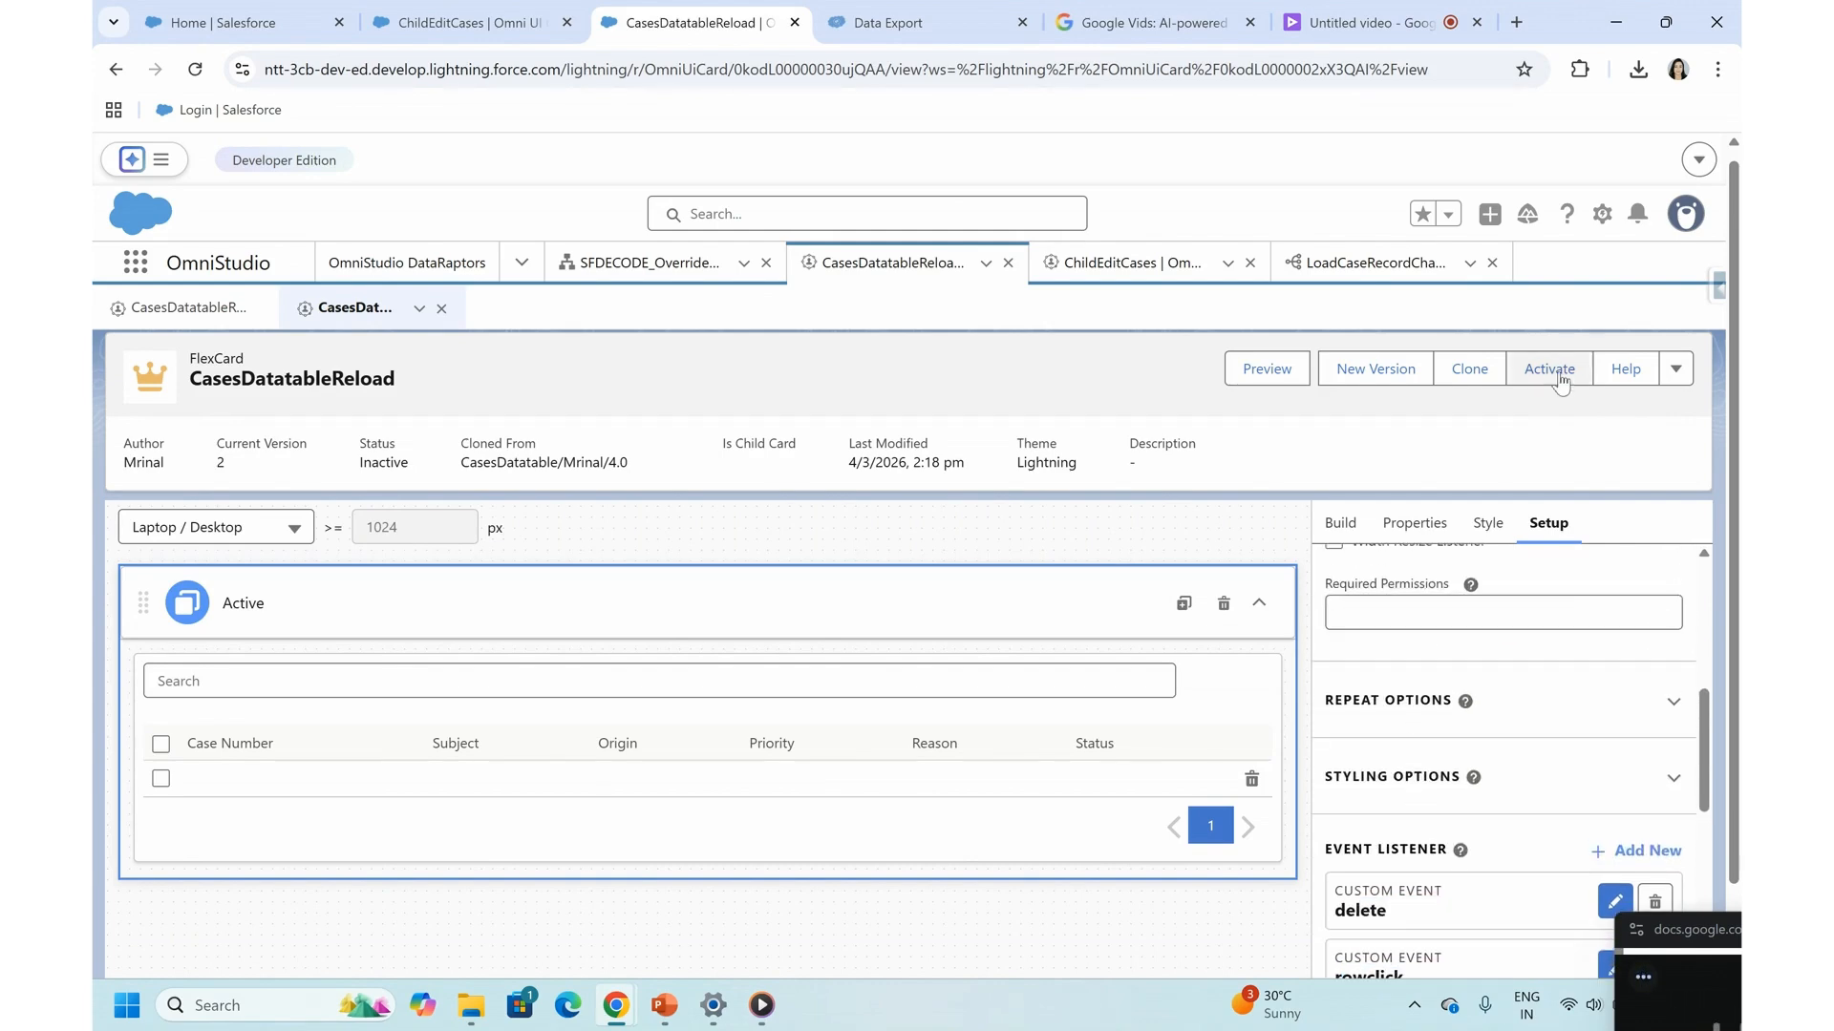
{"action": "left_click", "coordinate": [1551, 368]}
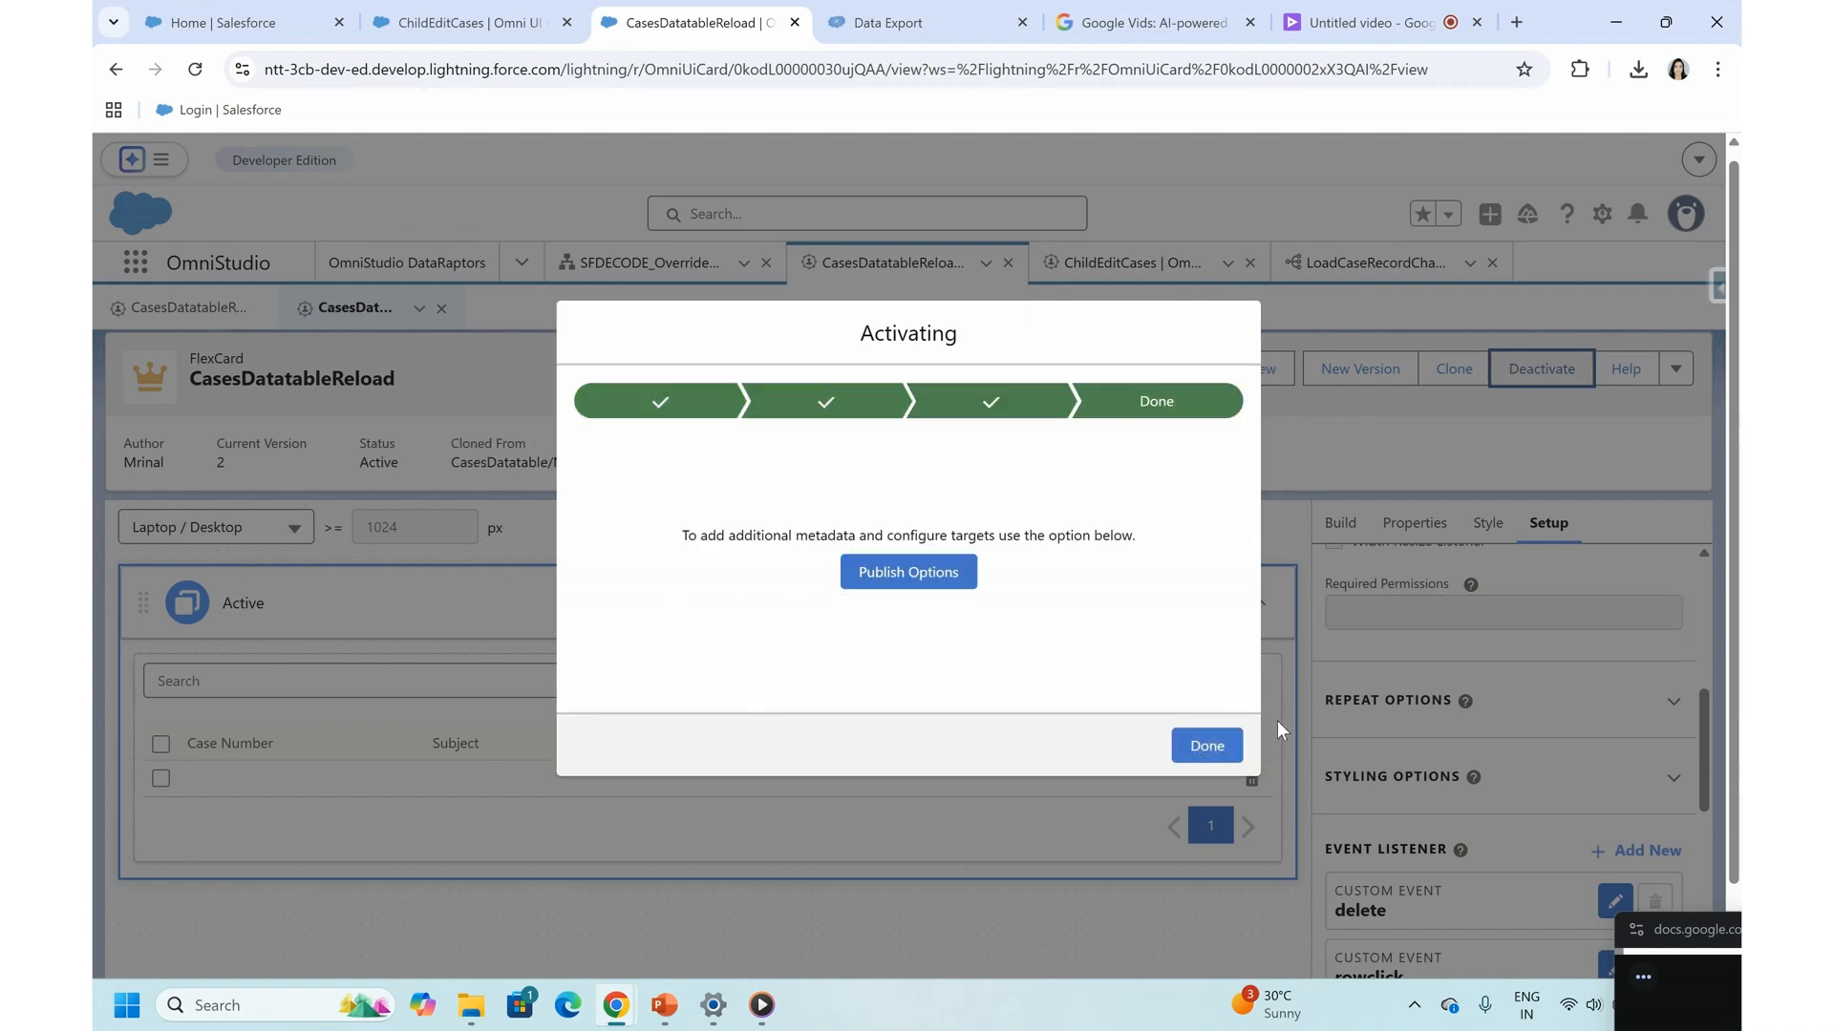
{"action": "left_click", "coordinate": [1206, 745]}
- Return to the Home page, reload it, and open the first case's flyout from the second cases table
{"action": "left_click", "coordinate": [234, 19]}
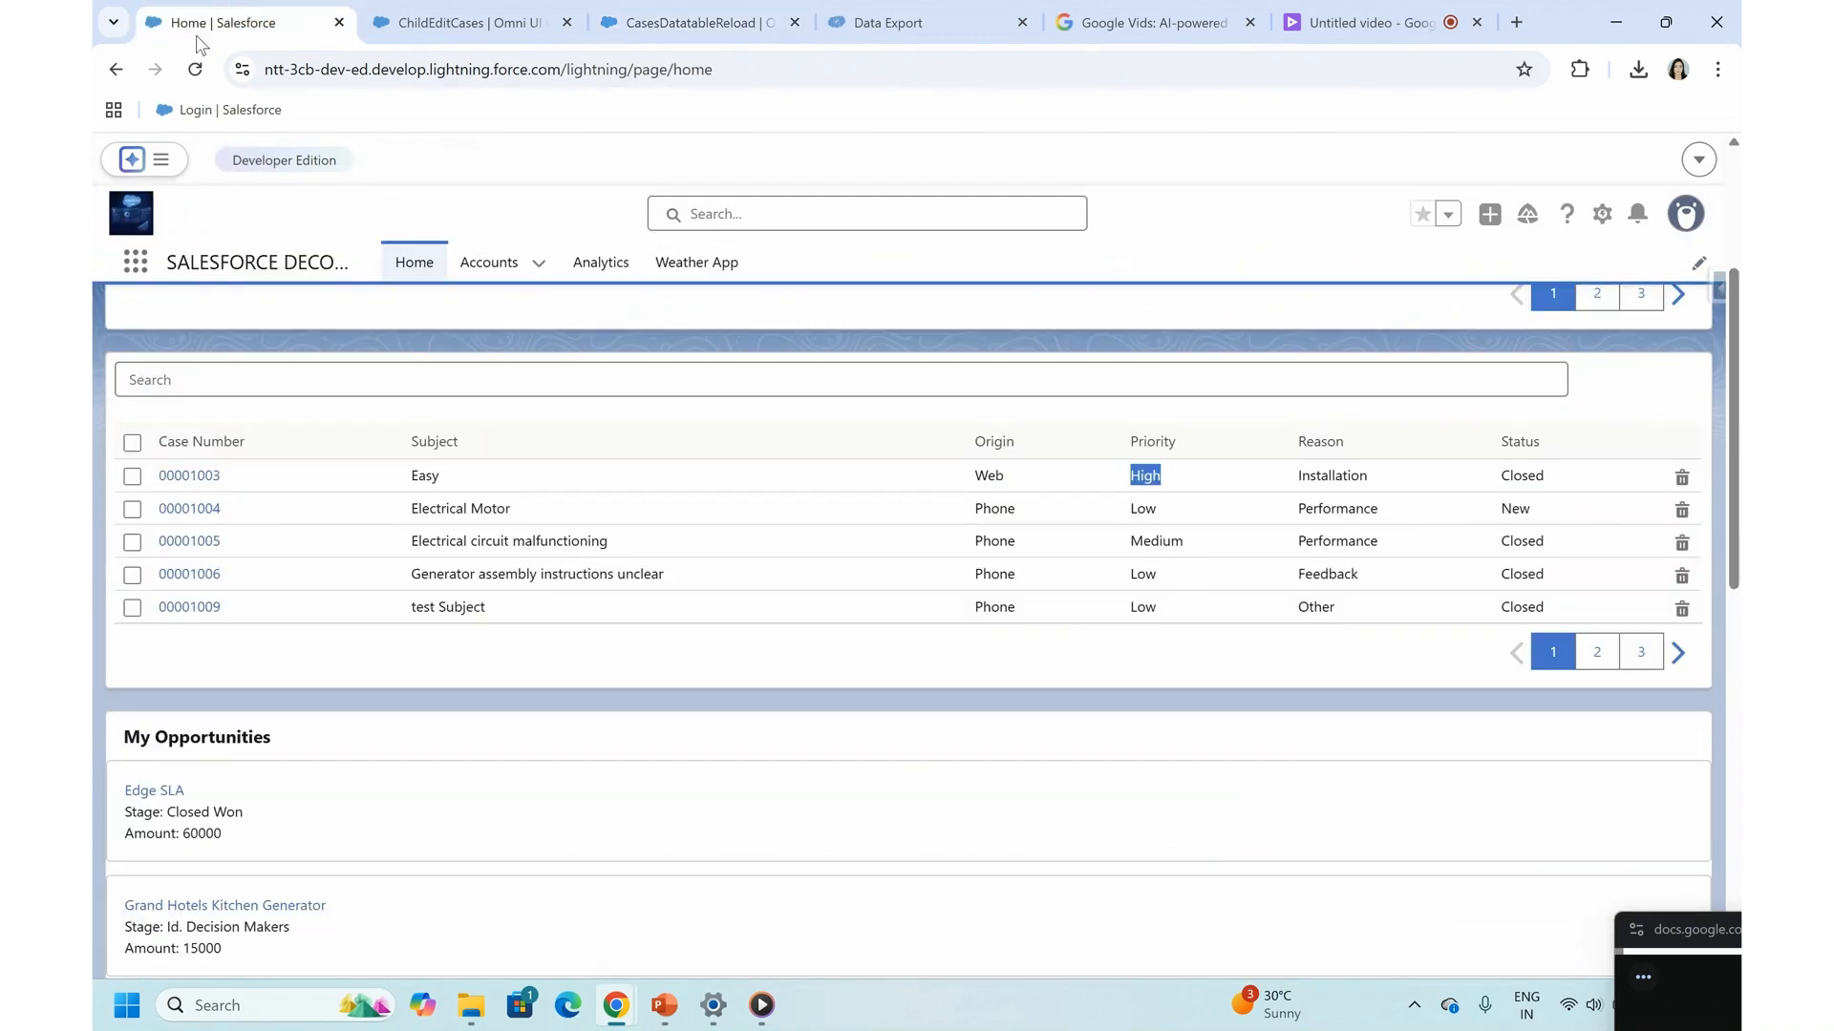
{"action": "left_click", "coordinate": [196, 69]}
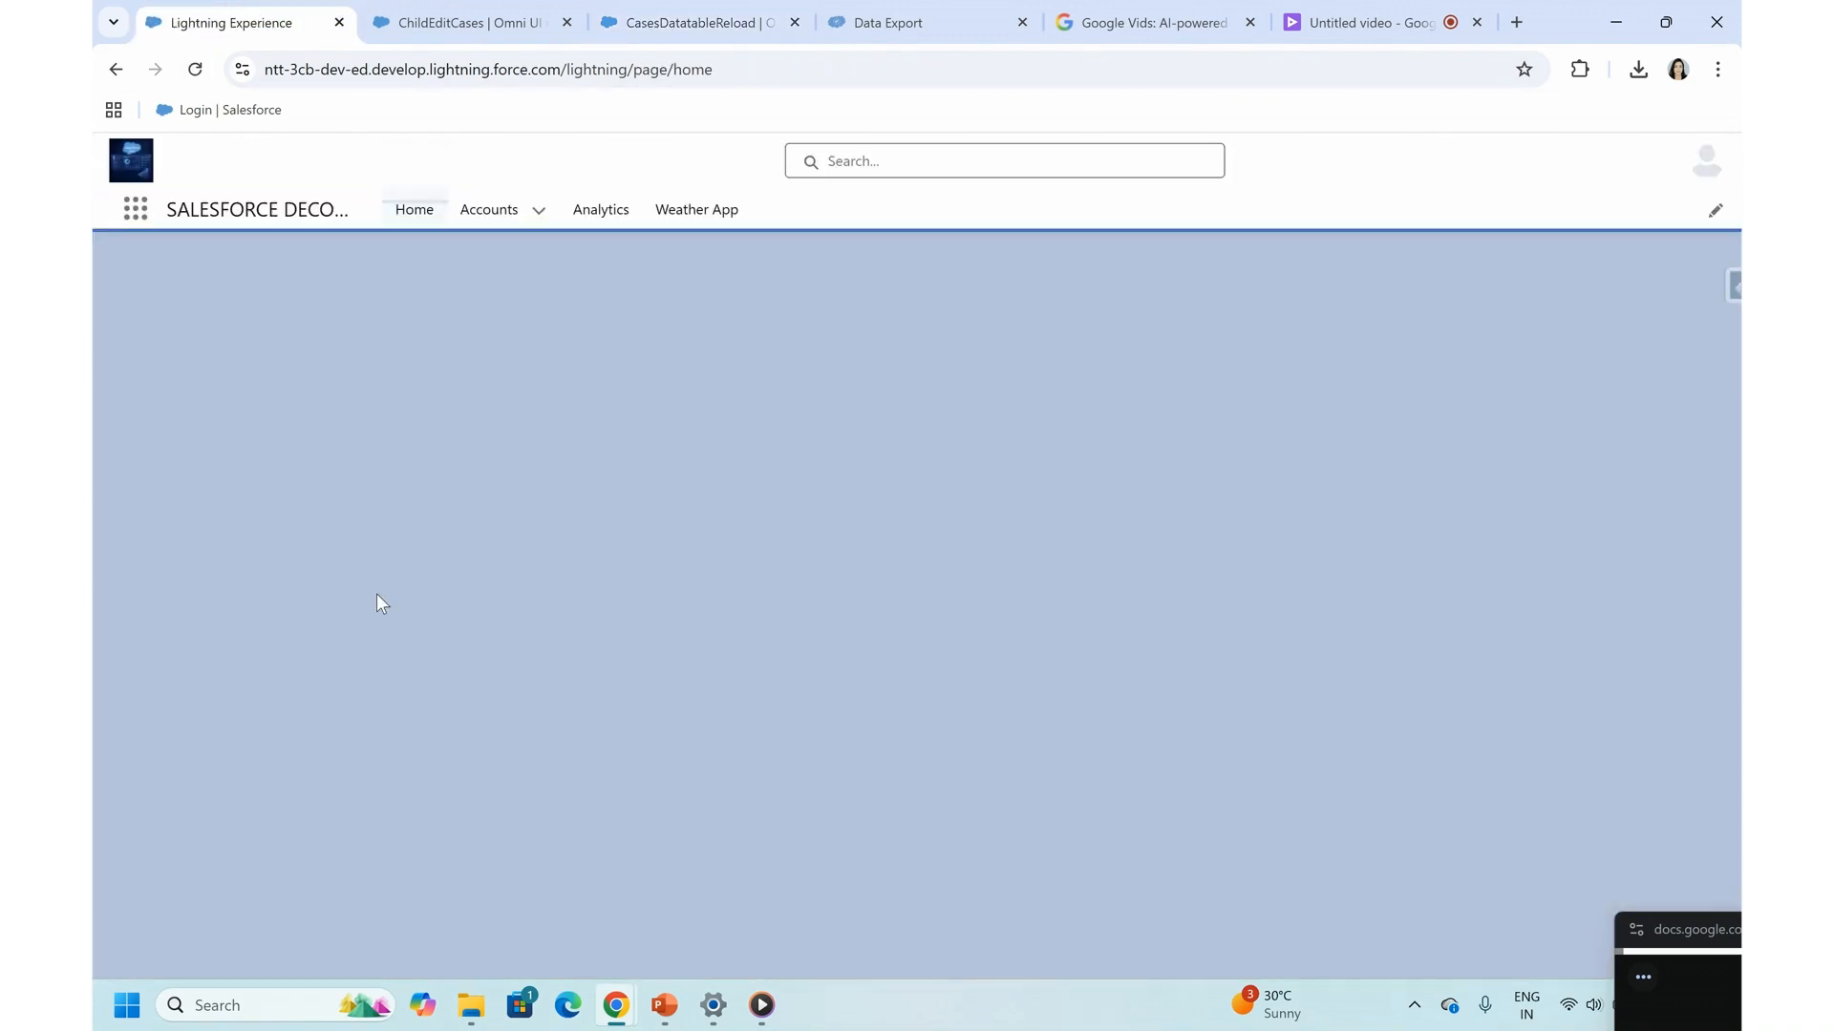
{"action": "scroll", "coordinate": [377, 595], "scroll_direction": "down", "scroll_amount": 3}
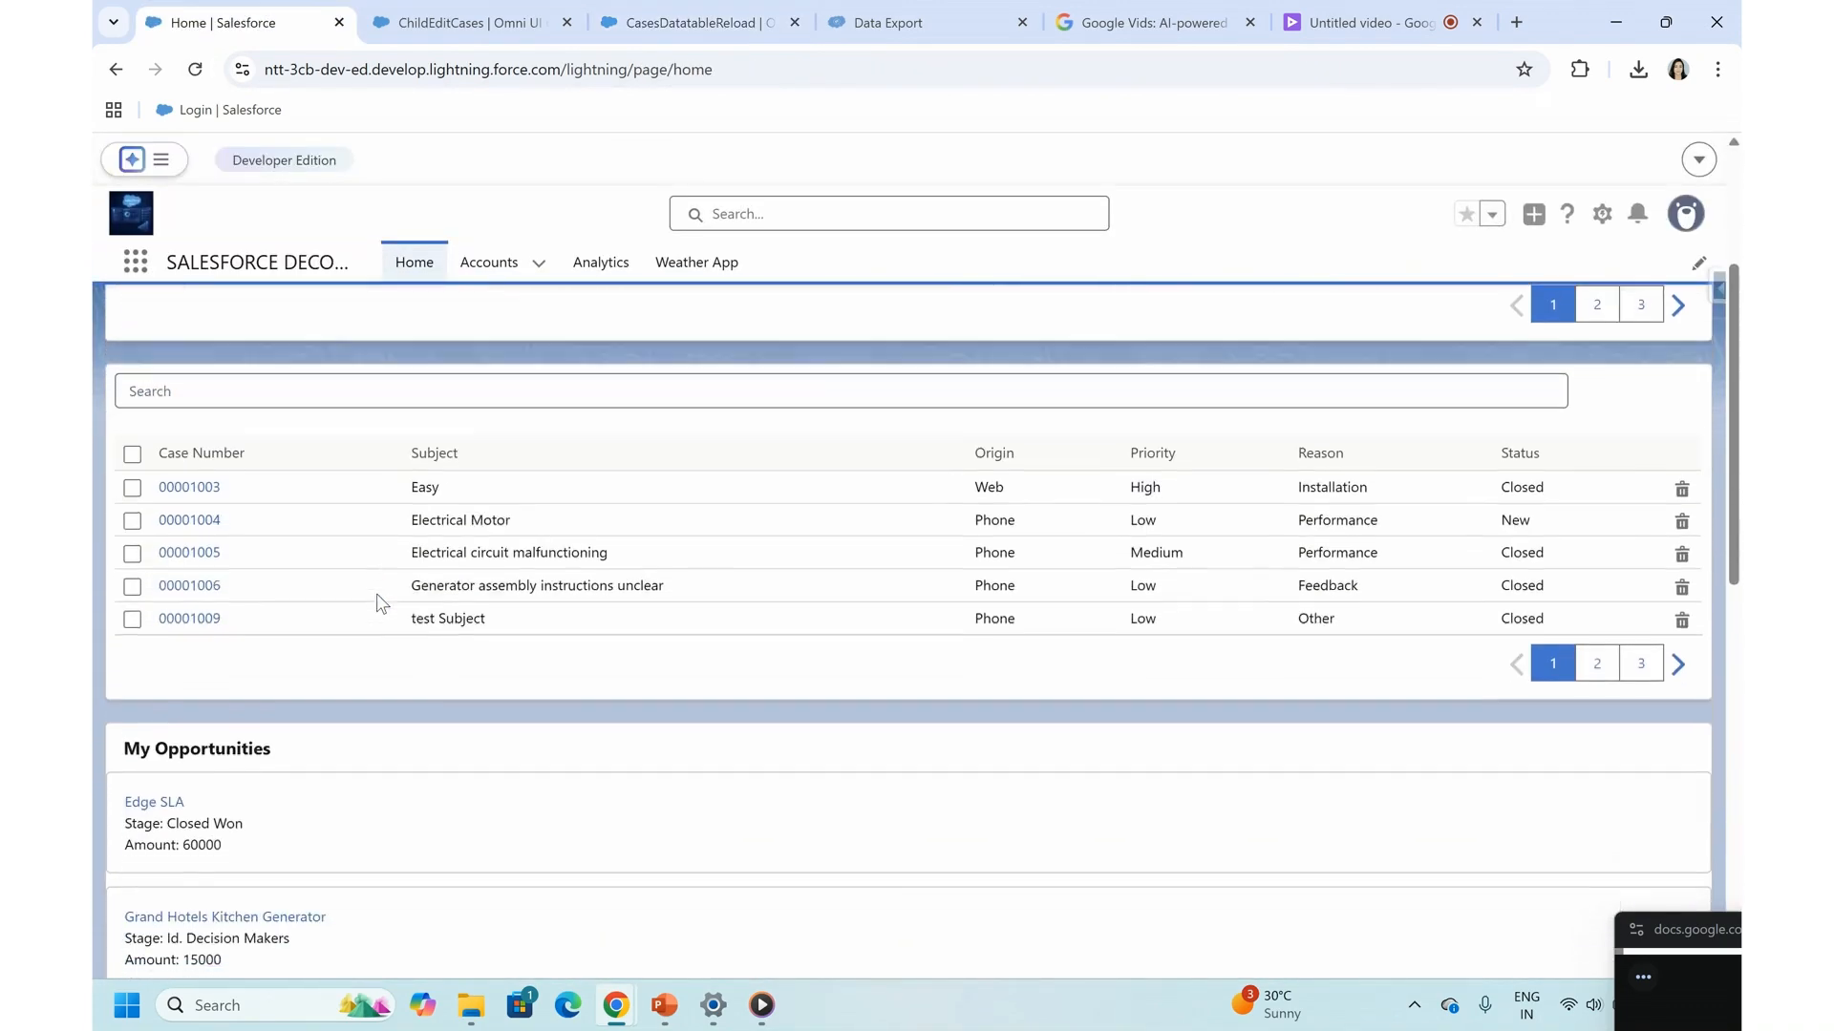
{"action": "left_click", "coordinate": [172, 494]}
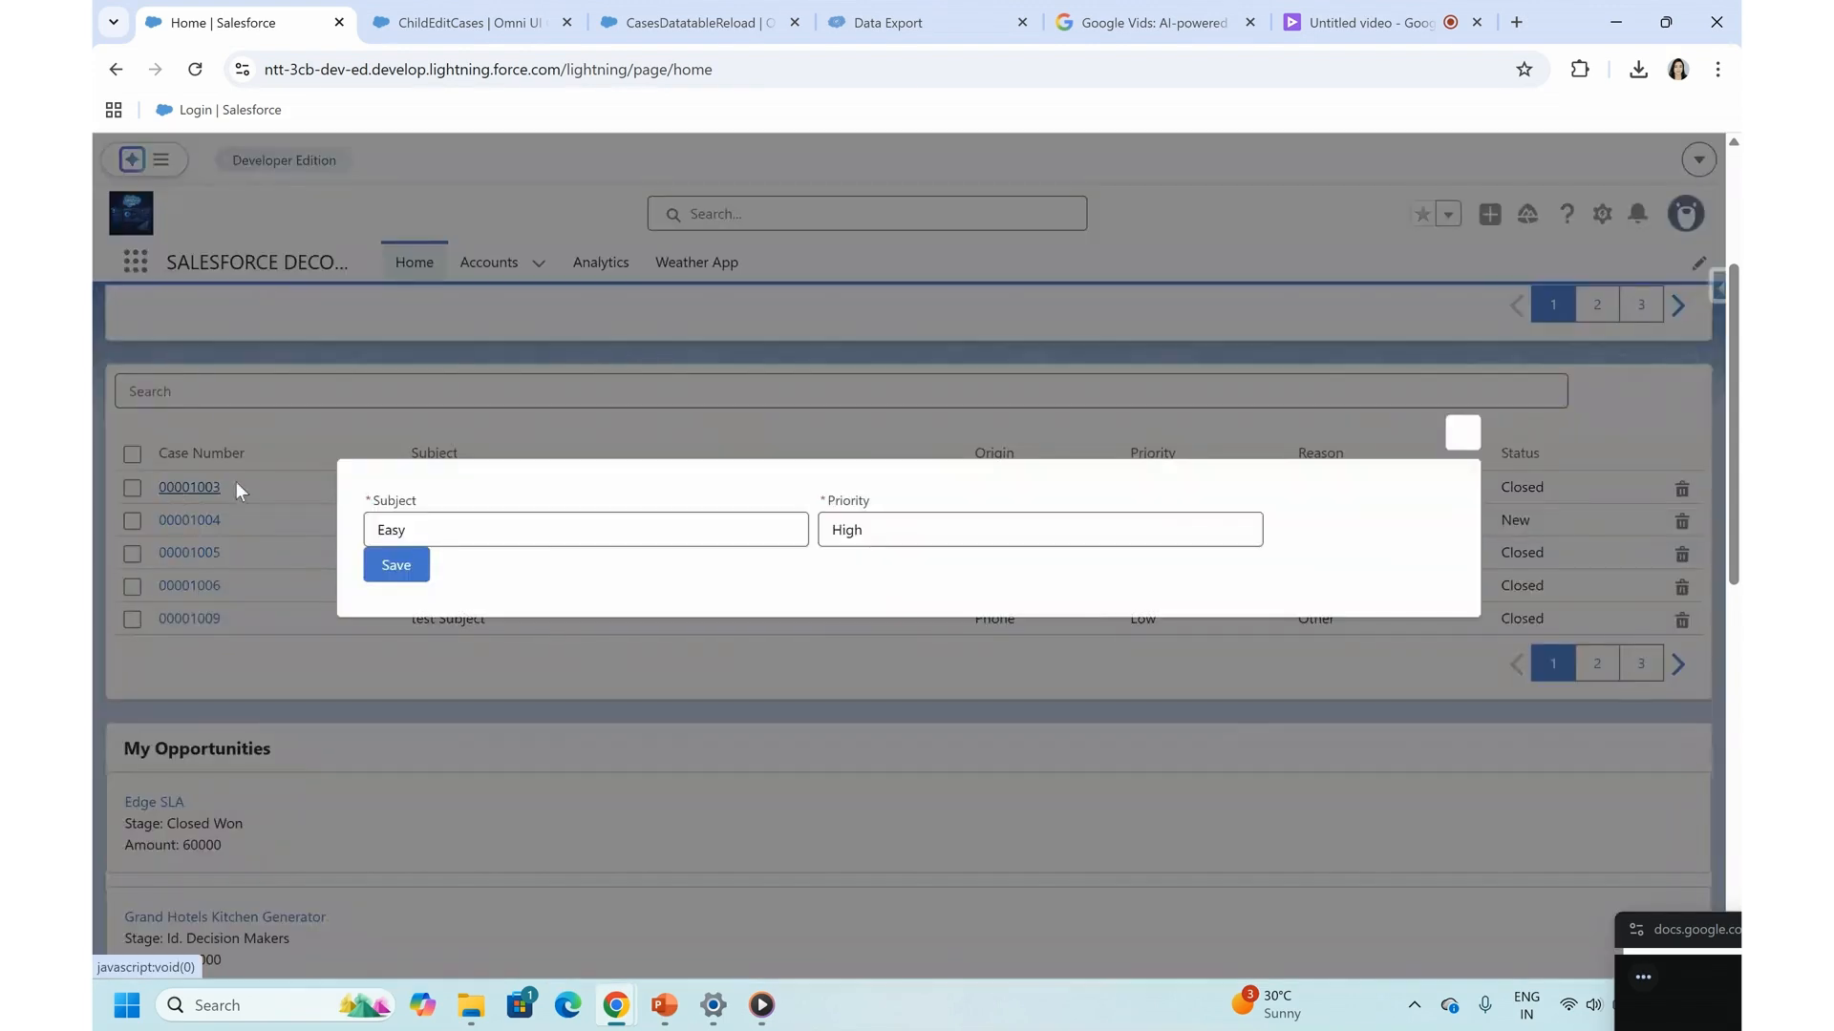
- Set the case's Subject to Motor and Priority to Low in the flyout, save, and close the flyout
{"action": "double_click", "coordinate": [429, 536]}
{"action": "type", "text": "Motor"}
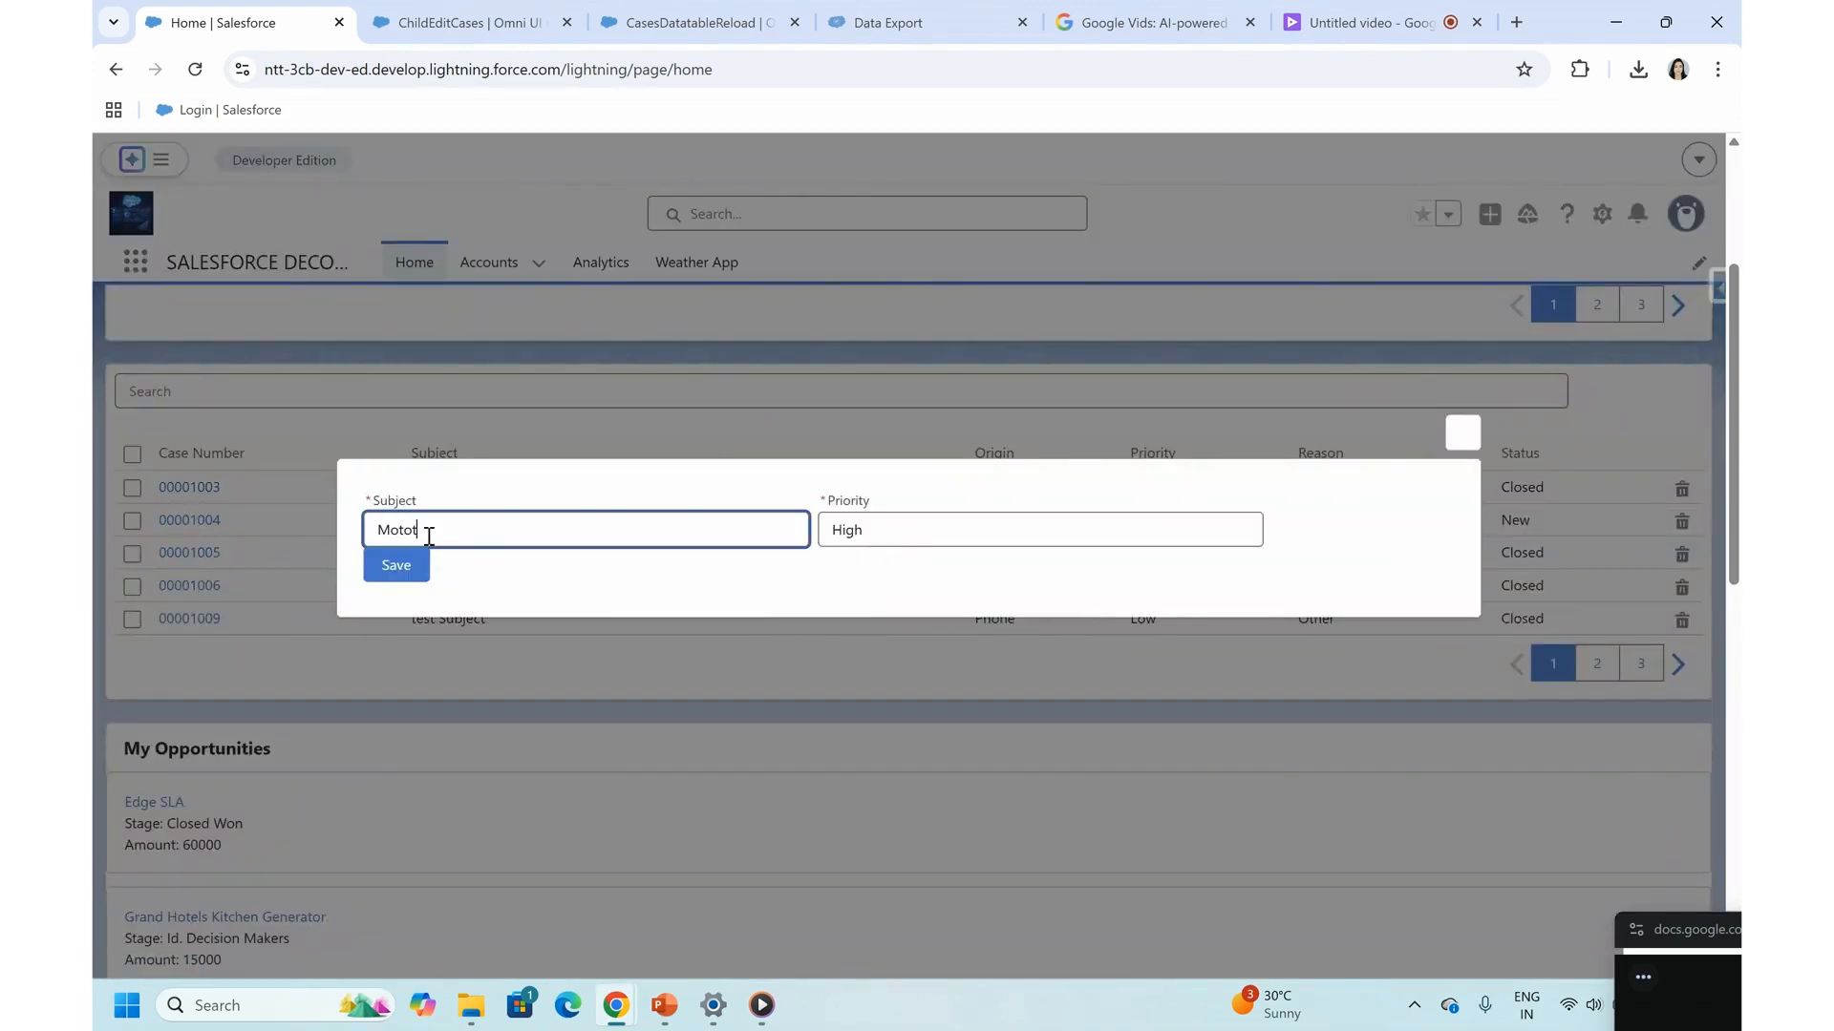
{"action": "left_click", "coordinate": [847, 528]}
{"action": "double_click", "coordinate": [847, 529]}
{"action": "type", "text": "Low"}
{"action": "left_click", "coordinate": [407, 573]}
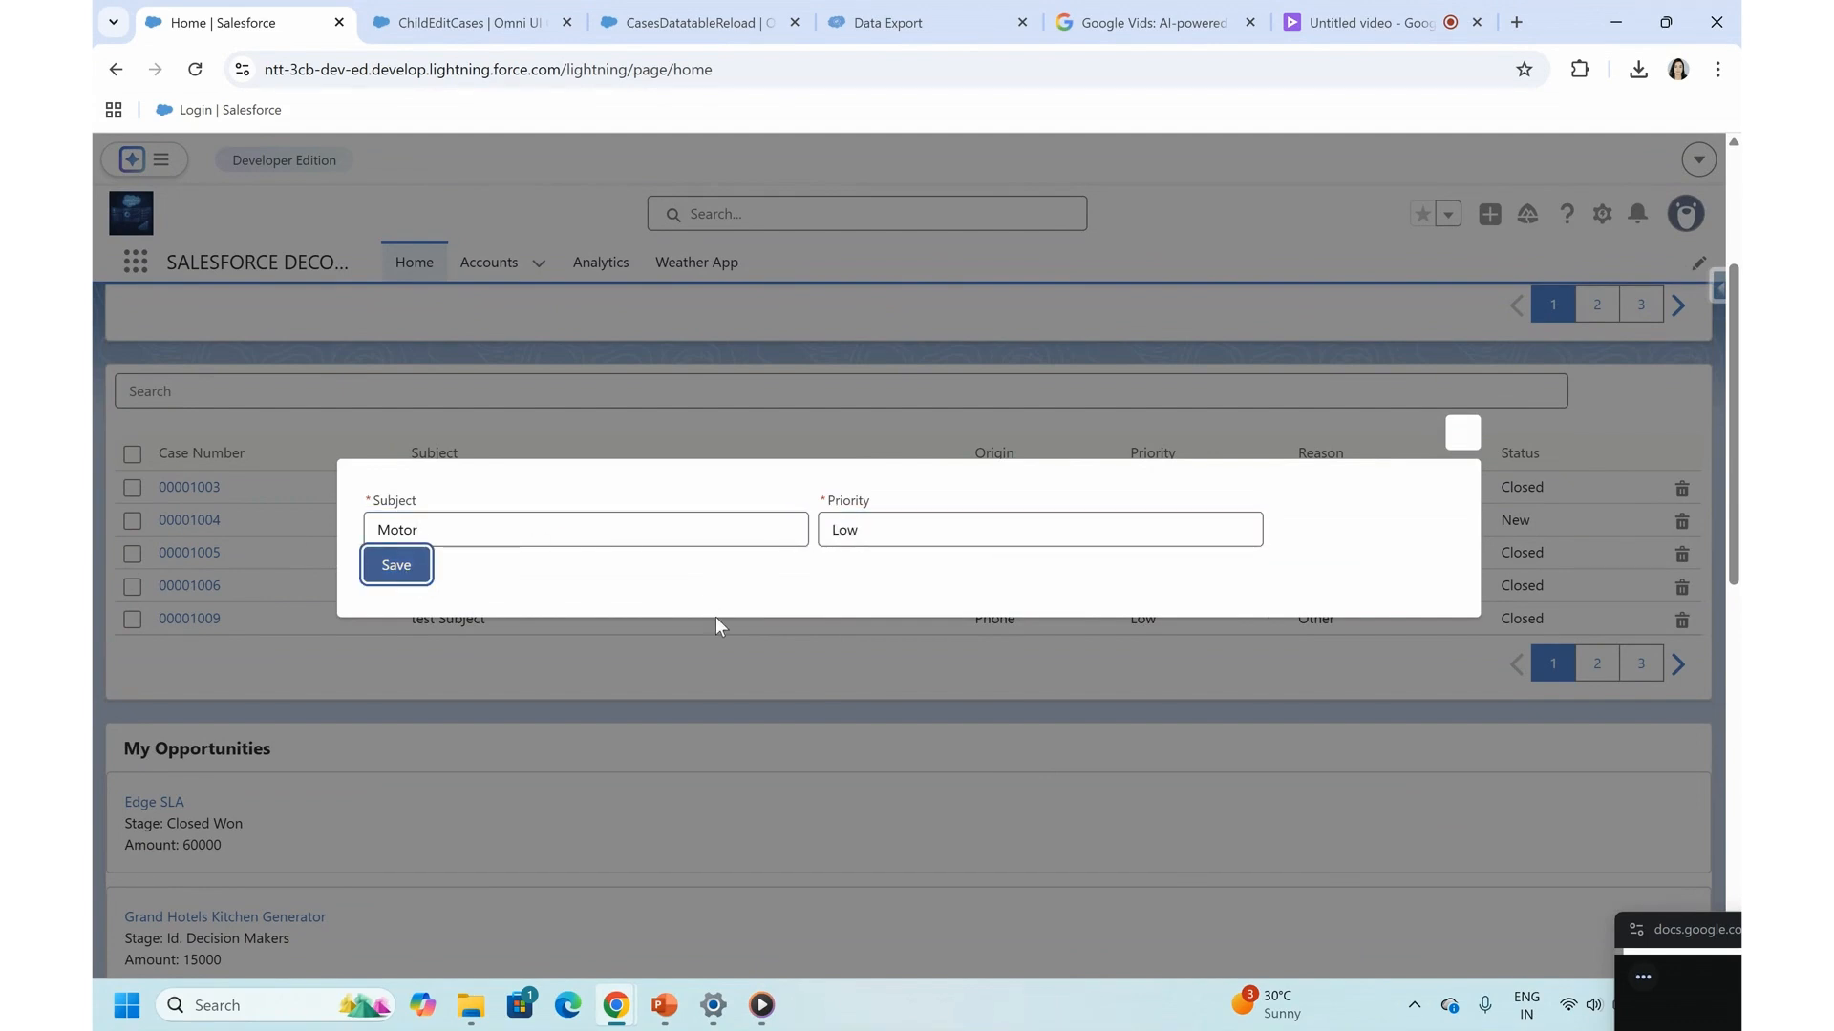
{"action": "left_click", "coordinate": [787, 586]}
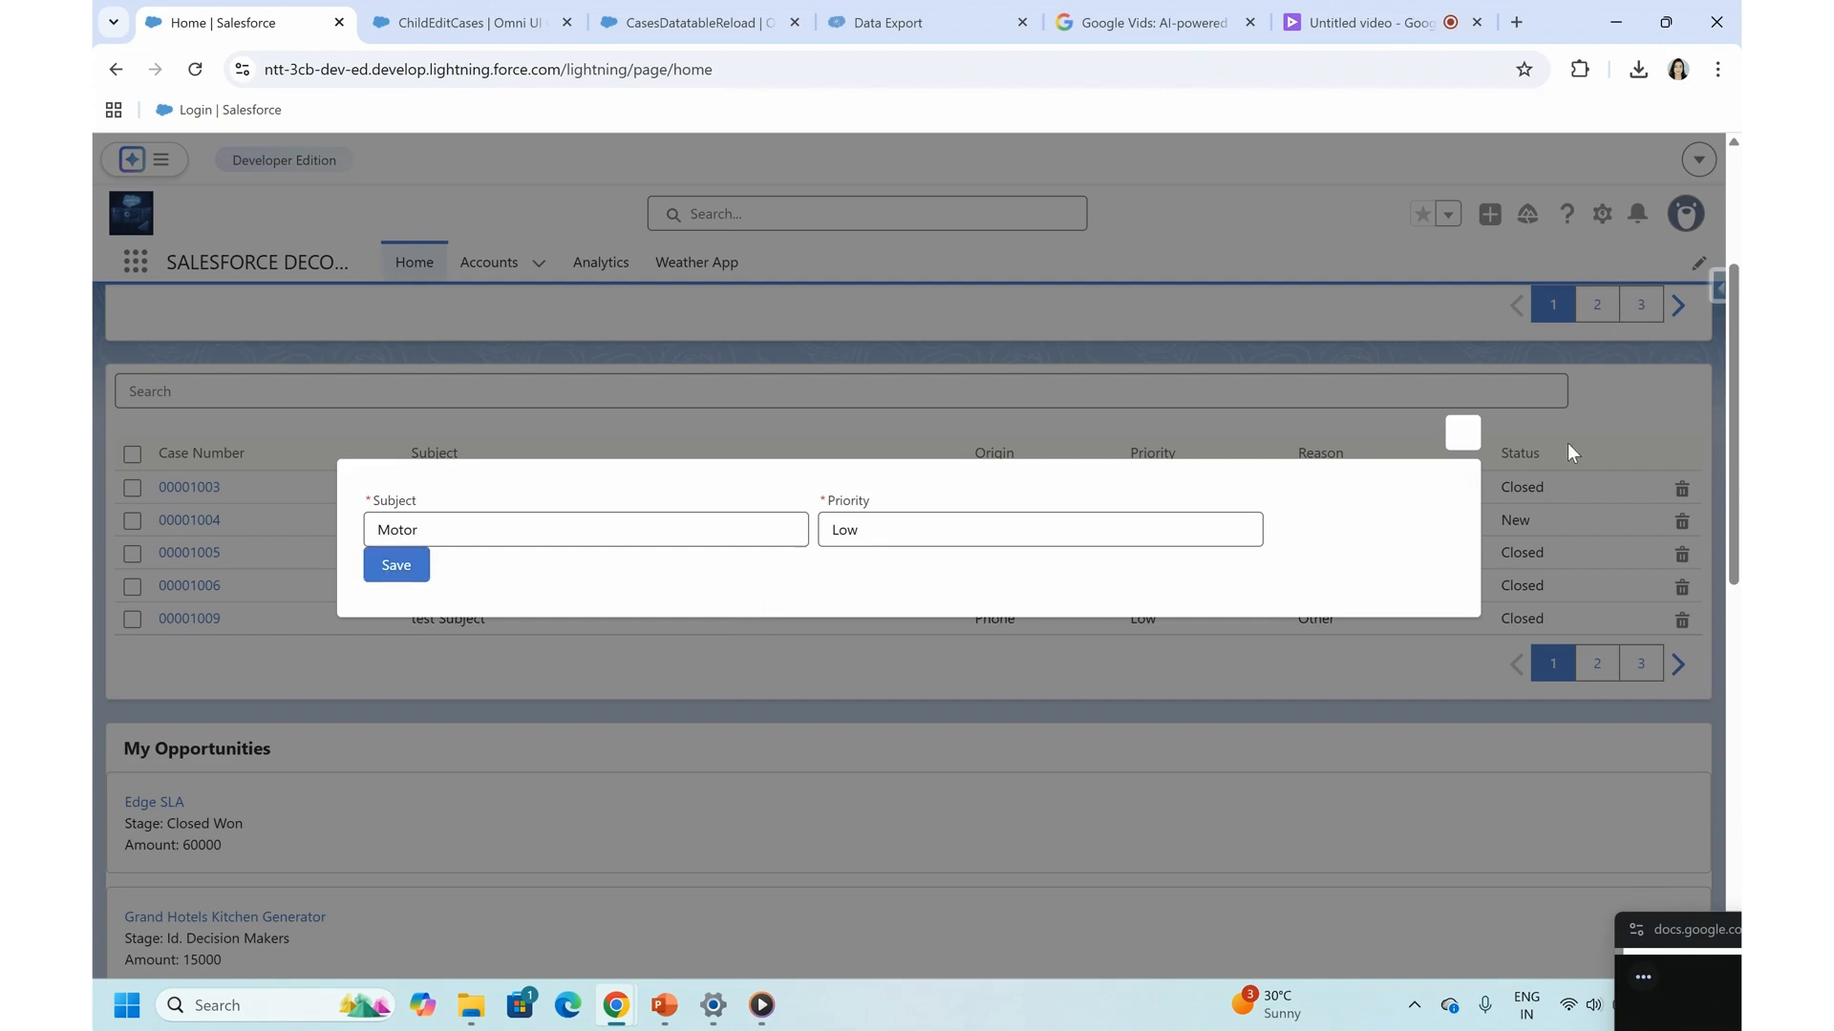
{"action": "left_click", "coordinate": [1462, 431]}
- Check the first case's Subject and Priority in the second cases table before and after reloading the Home page
{"action": "scroll", "coordinate": [918, 666], "scroll_direction": "up", "scroll_amount": 1}
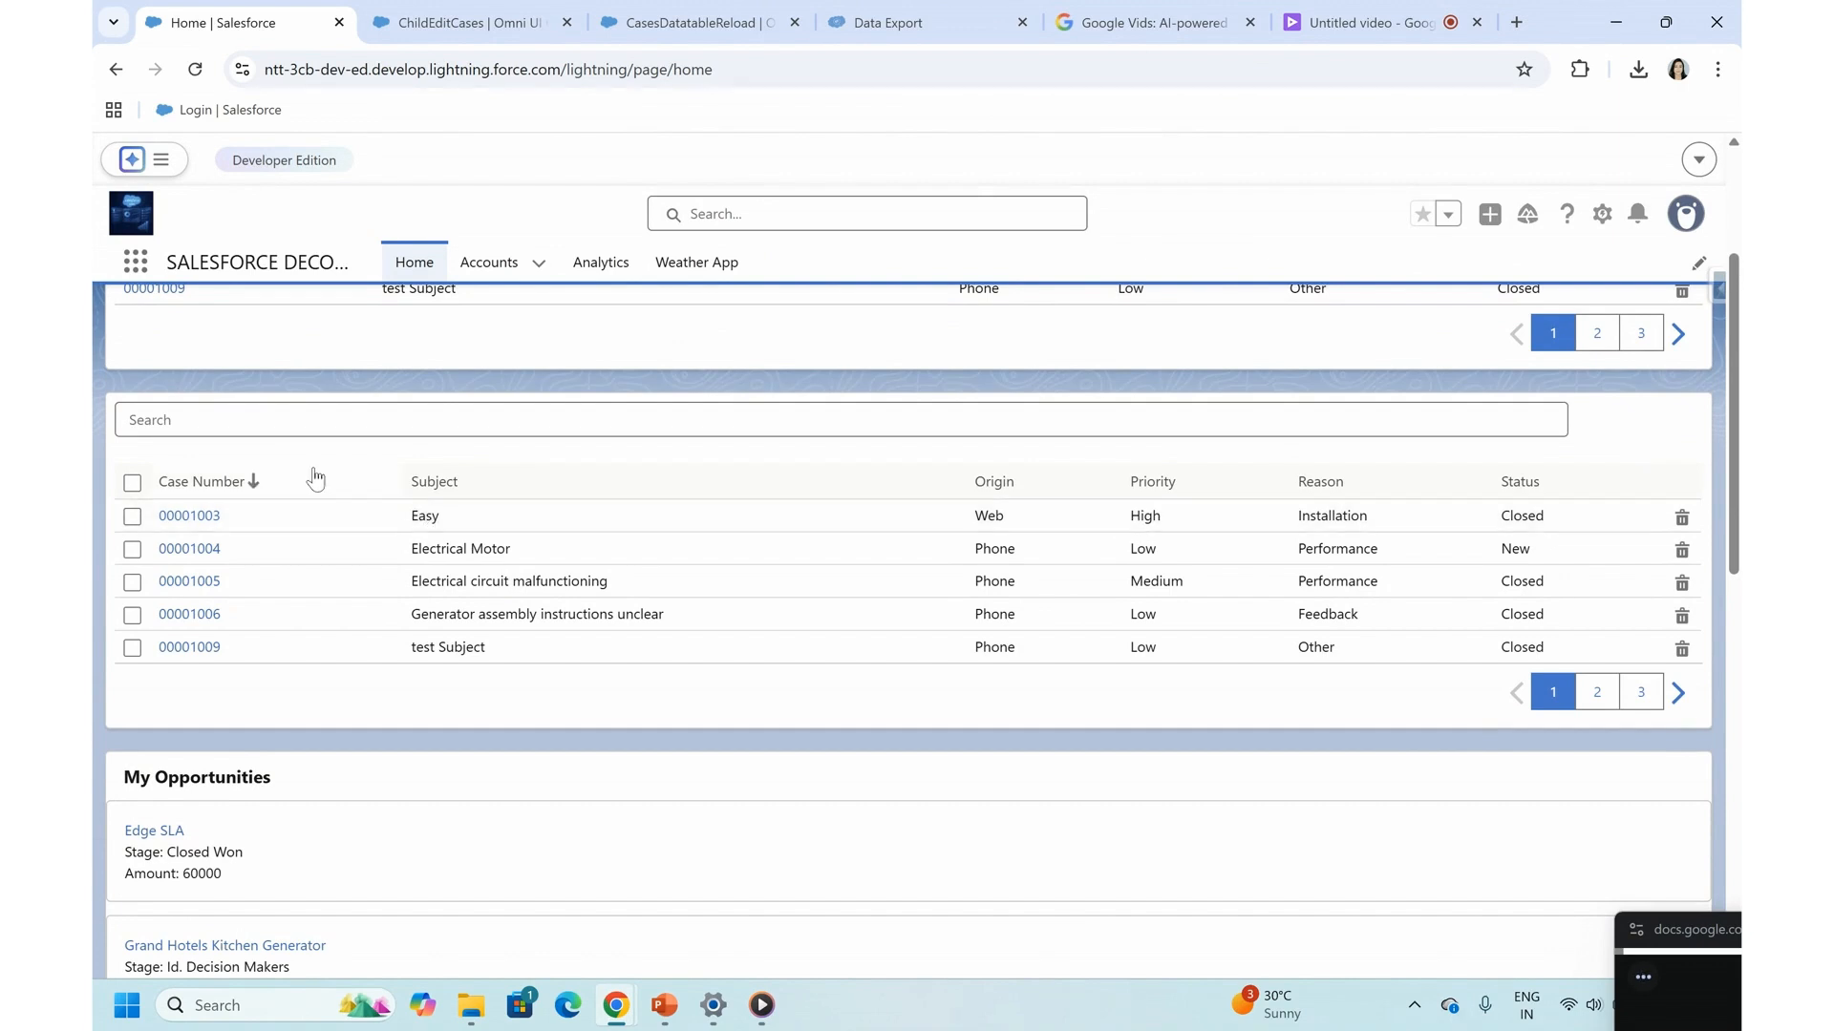
{"action": "left_click", "coordinate": [181, 516]}
{"action": "left_click", "coordinate": [195, 69]}
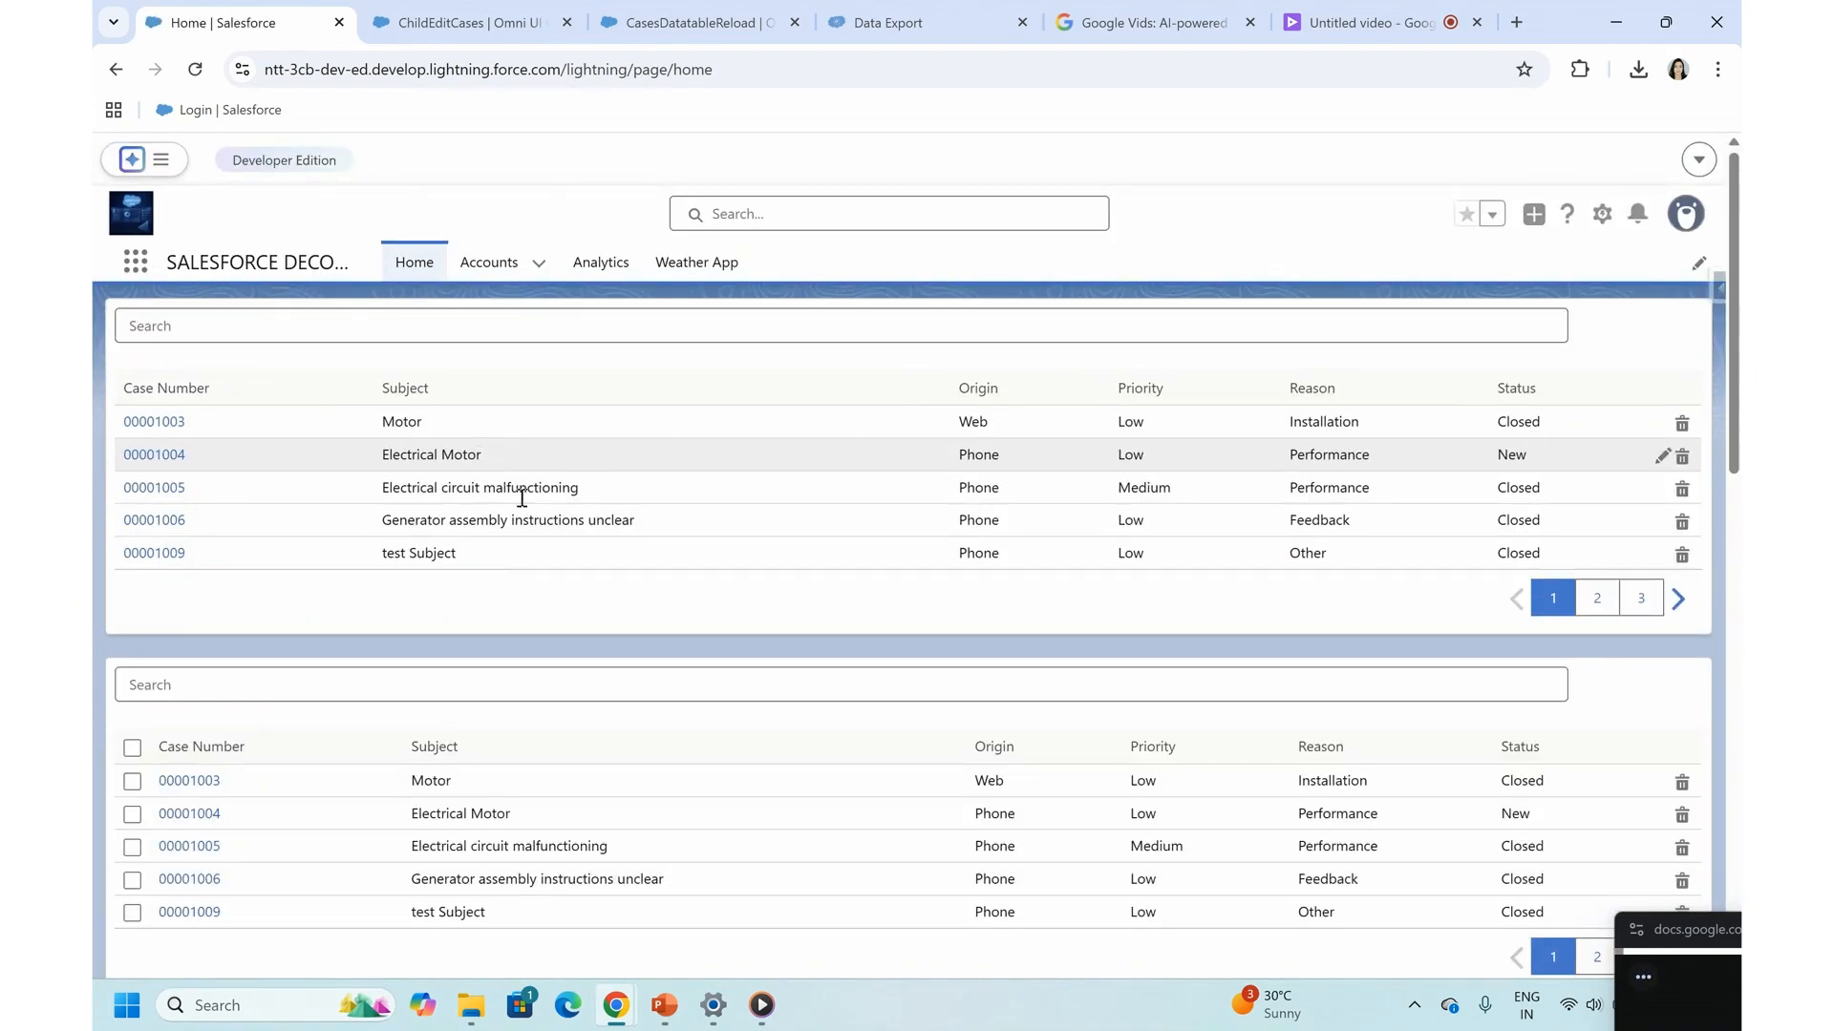
{"action": "scroll", "coordinate": [369, 637], "scroll_direction": "down", "scroll_amount": 2}
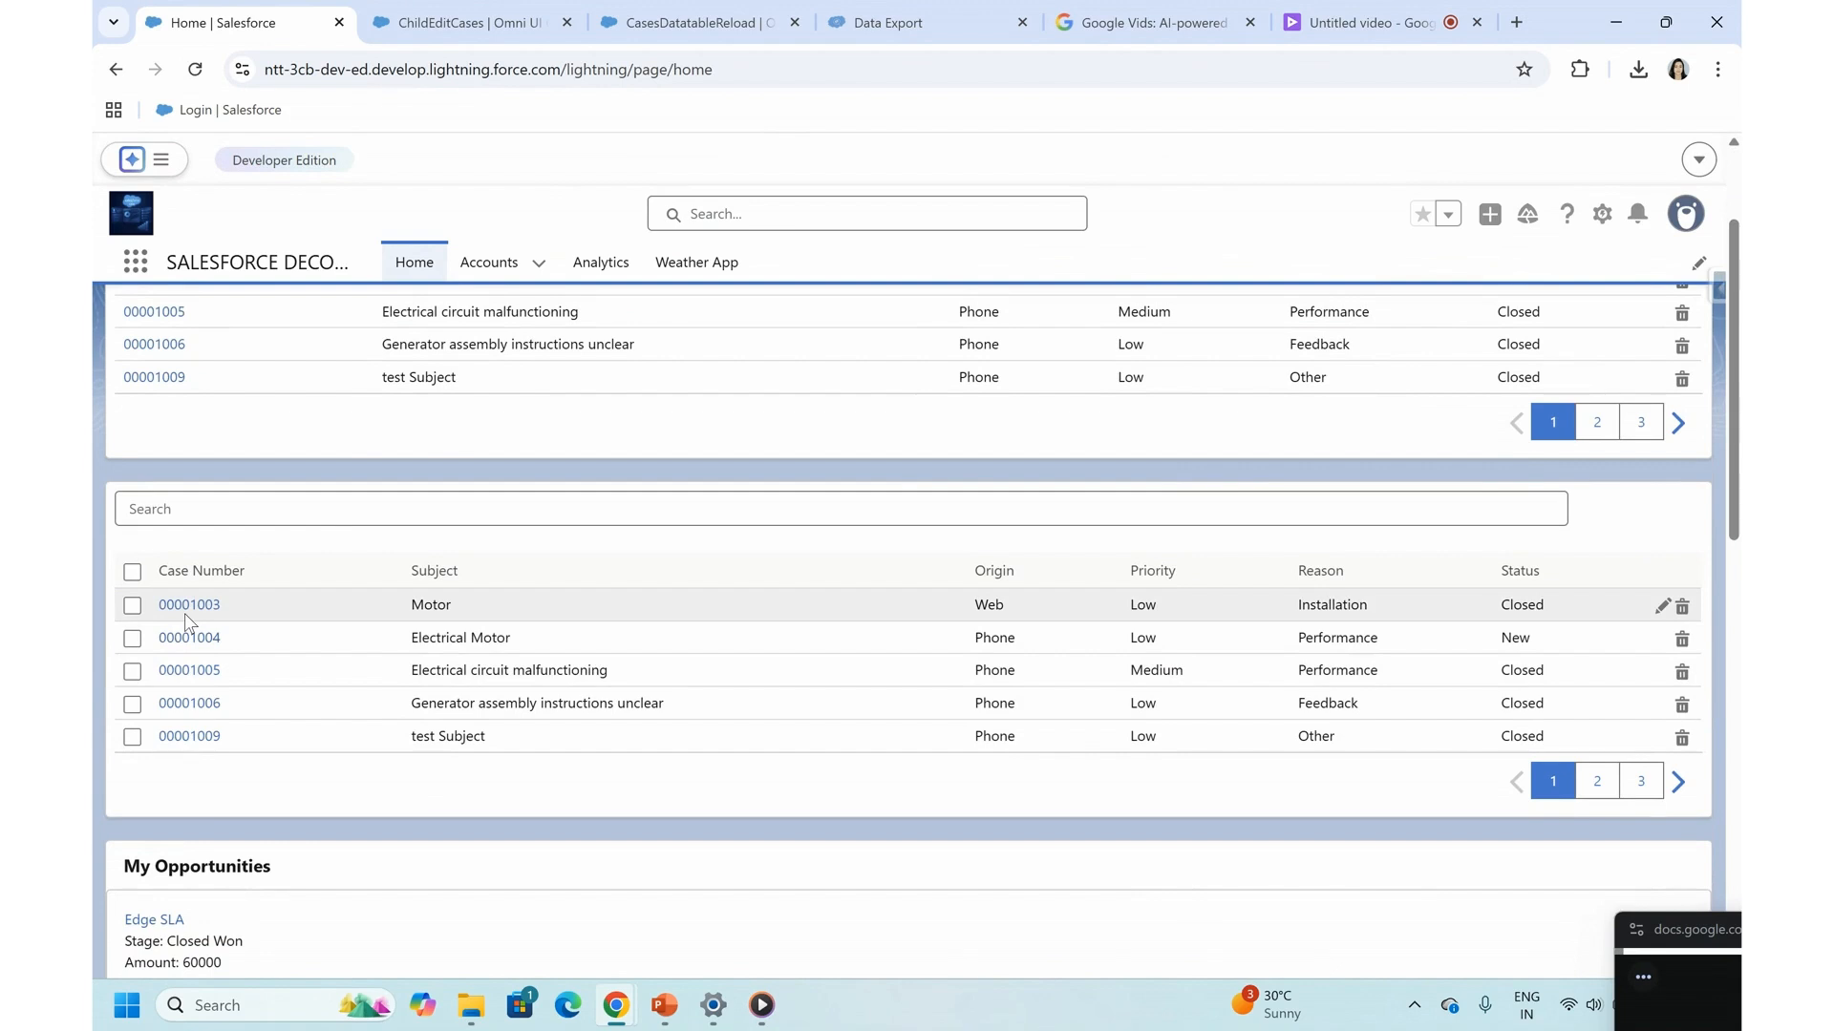
- Set the first case's Subject to Easy and Priority to High through the second table's flyout, save, and close the flyout
{"action": "left_click", "coordinate": [183, 606]}
{"action": "key", "text": "ctrl+a"}
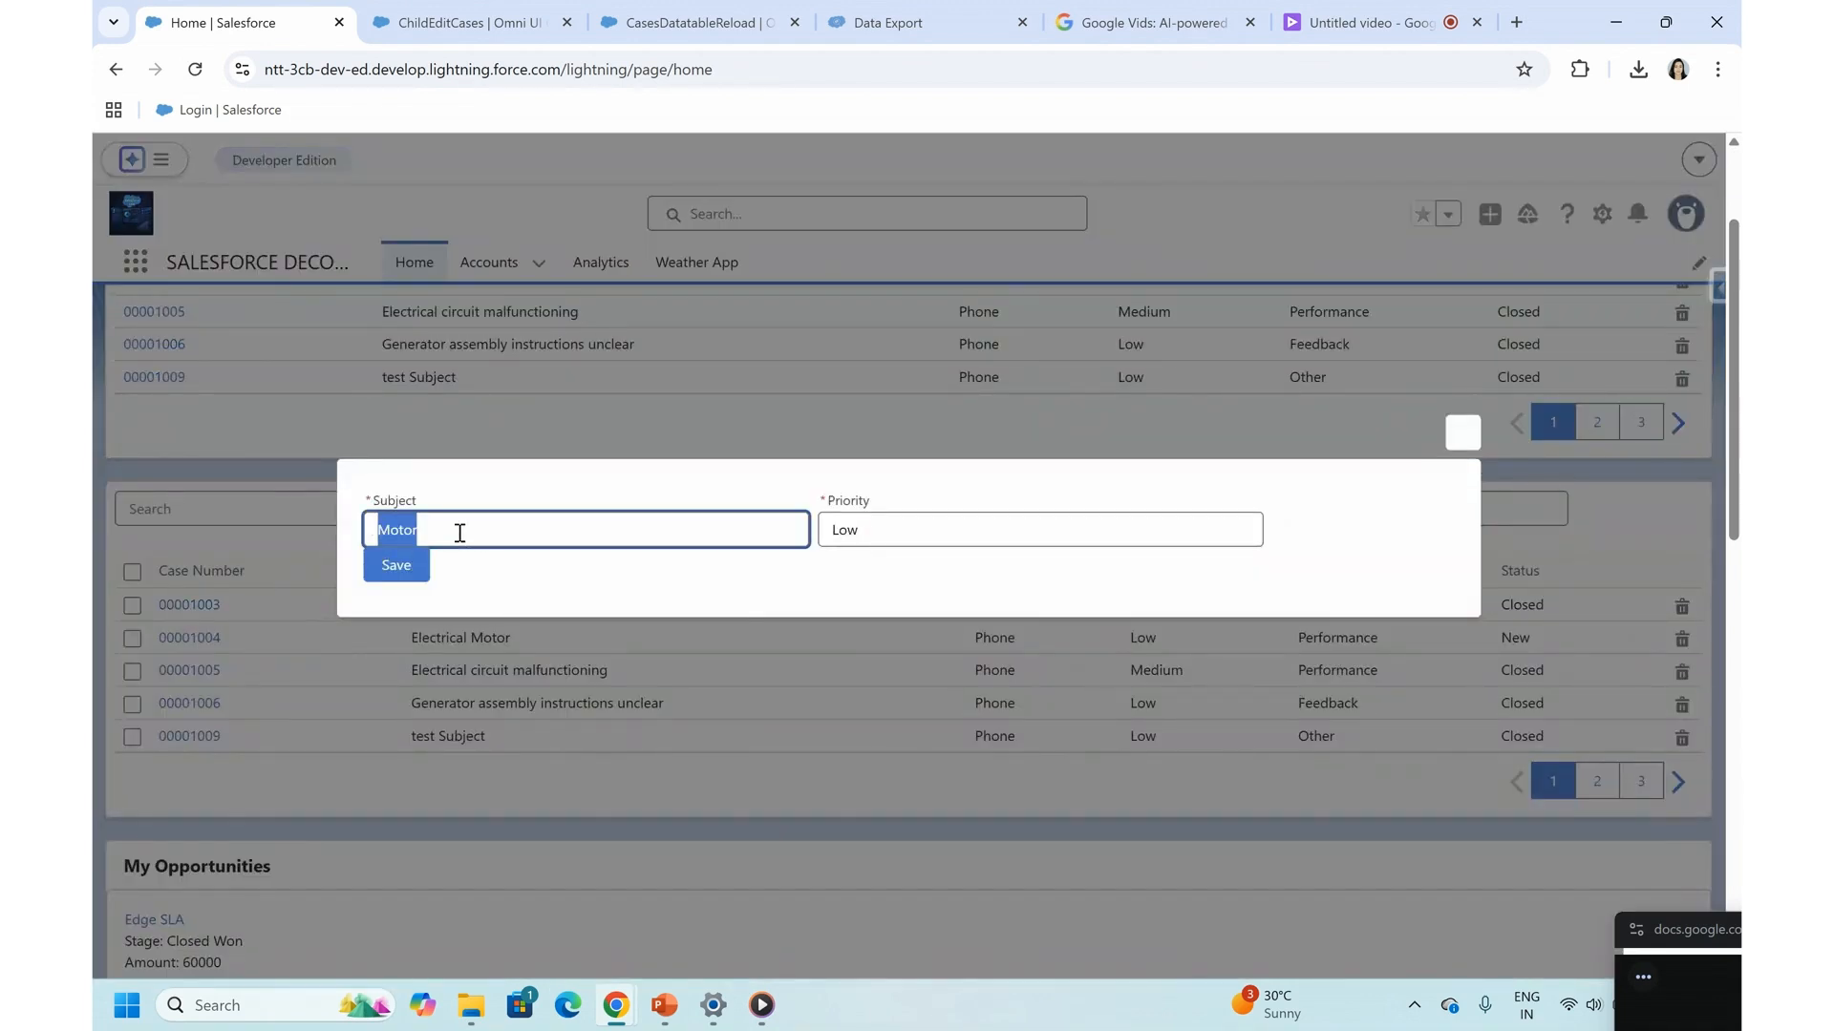
{"action": "type", "text": "Easy"}
{"action": "left_click", "coordinate": [872, 525]}
{"action": "key", "text": "ctrl+a"}
{"action": "type", "text": "High"}
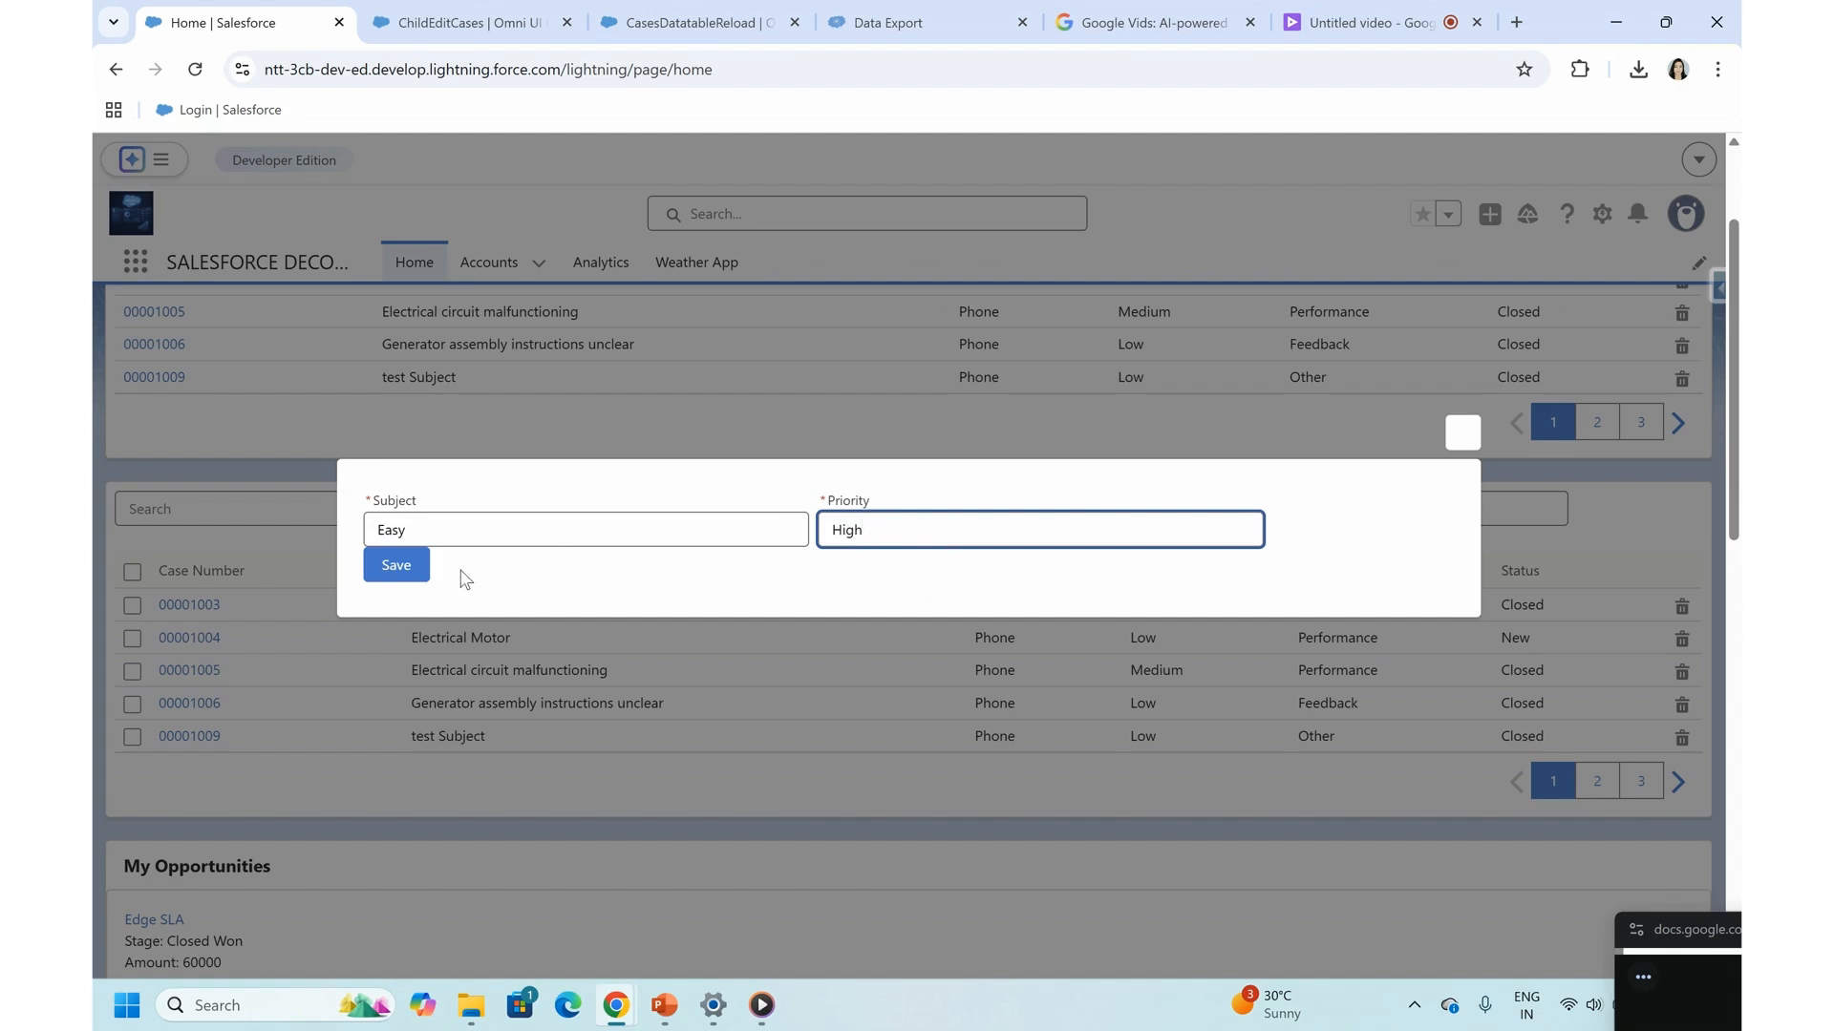
{"action": "left_click", "coordinate": [395, 565]}
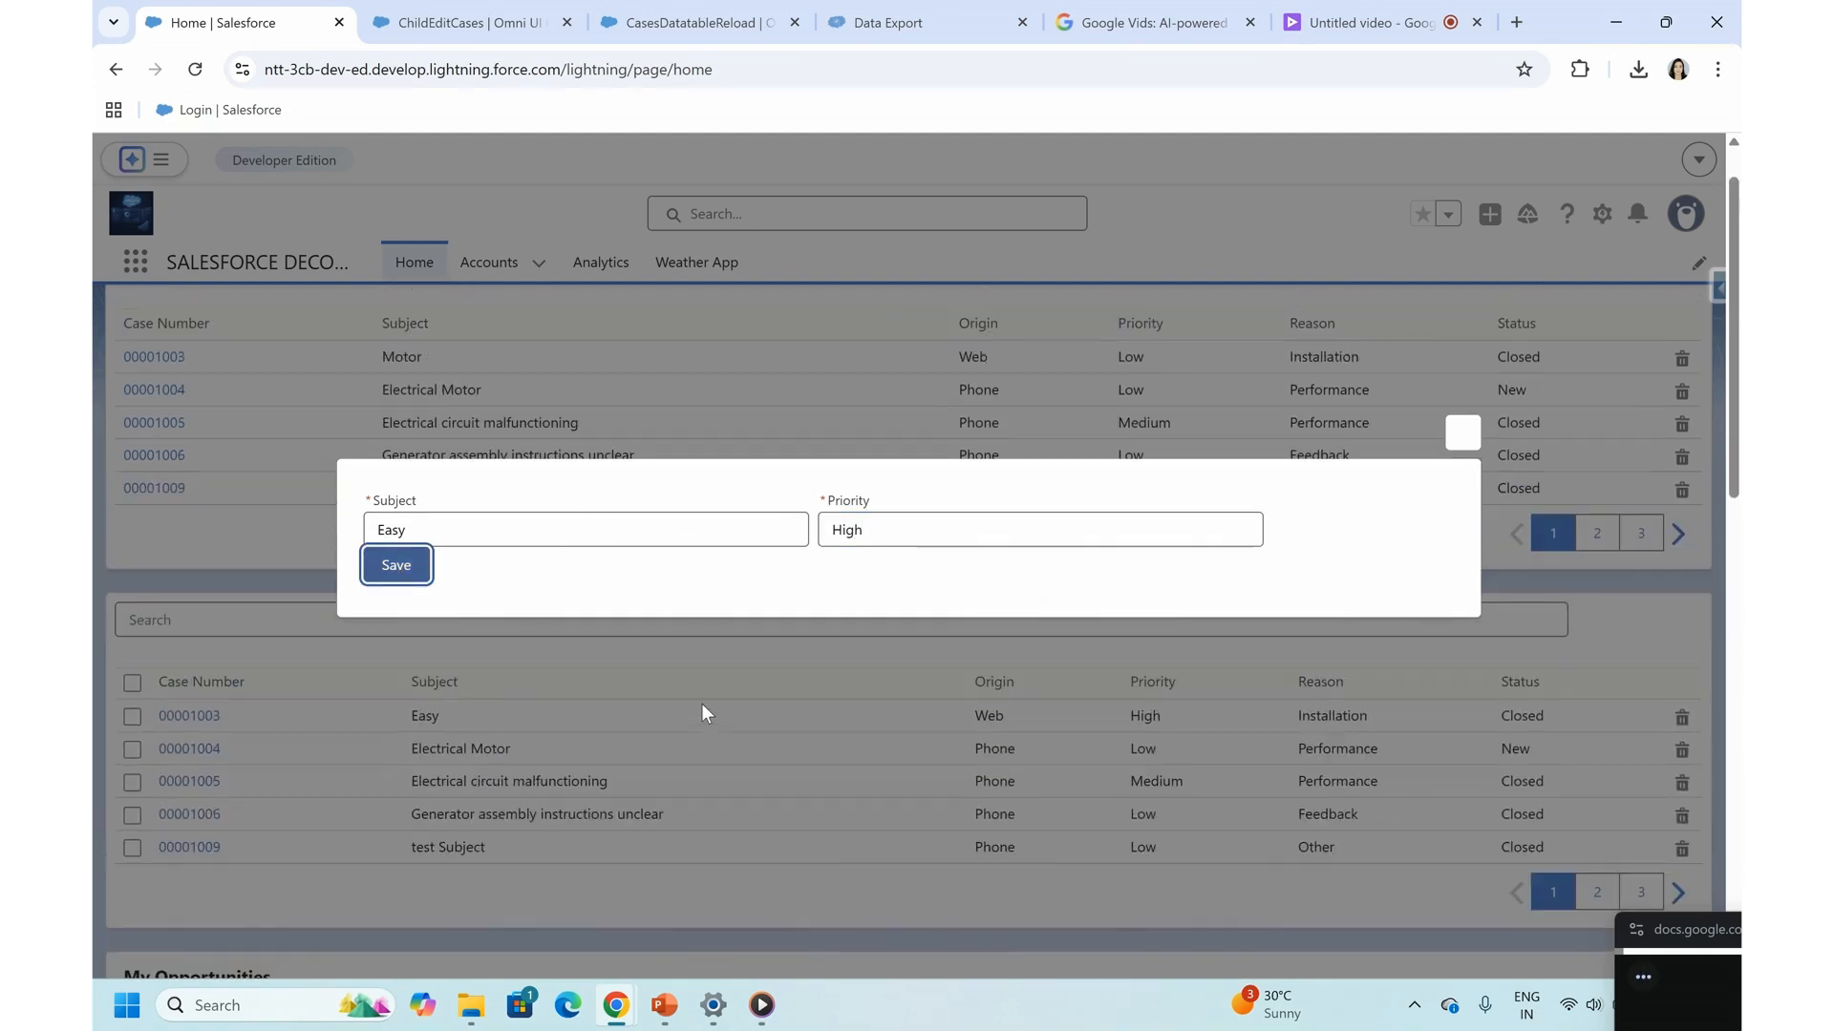
{"action": "left_click", "coordinate": [1474, 431]}
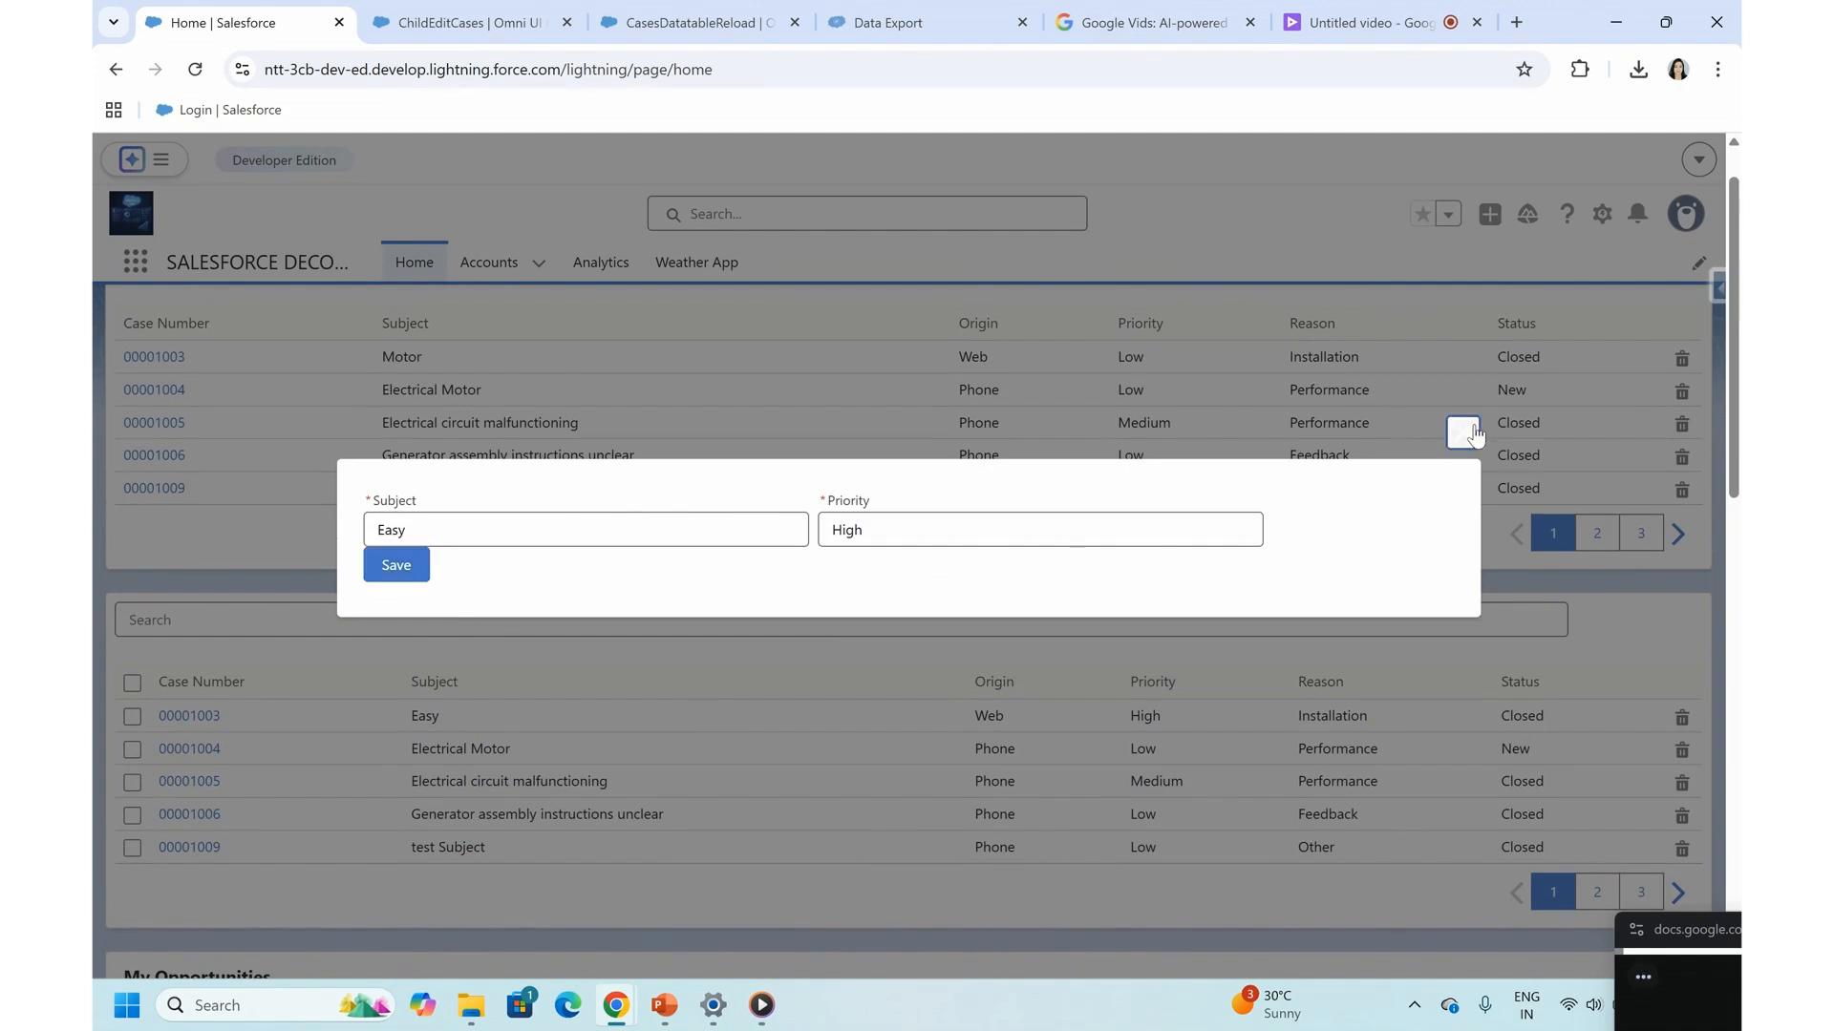
- Reopen the first case's flyout from the second cases table, set its Priority to Low, save, and close the flyout
{"action": "left_click_drag", "start_coordinate": [403, 709], "coordinate": [481, 717]}
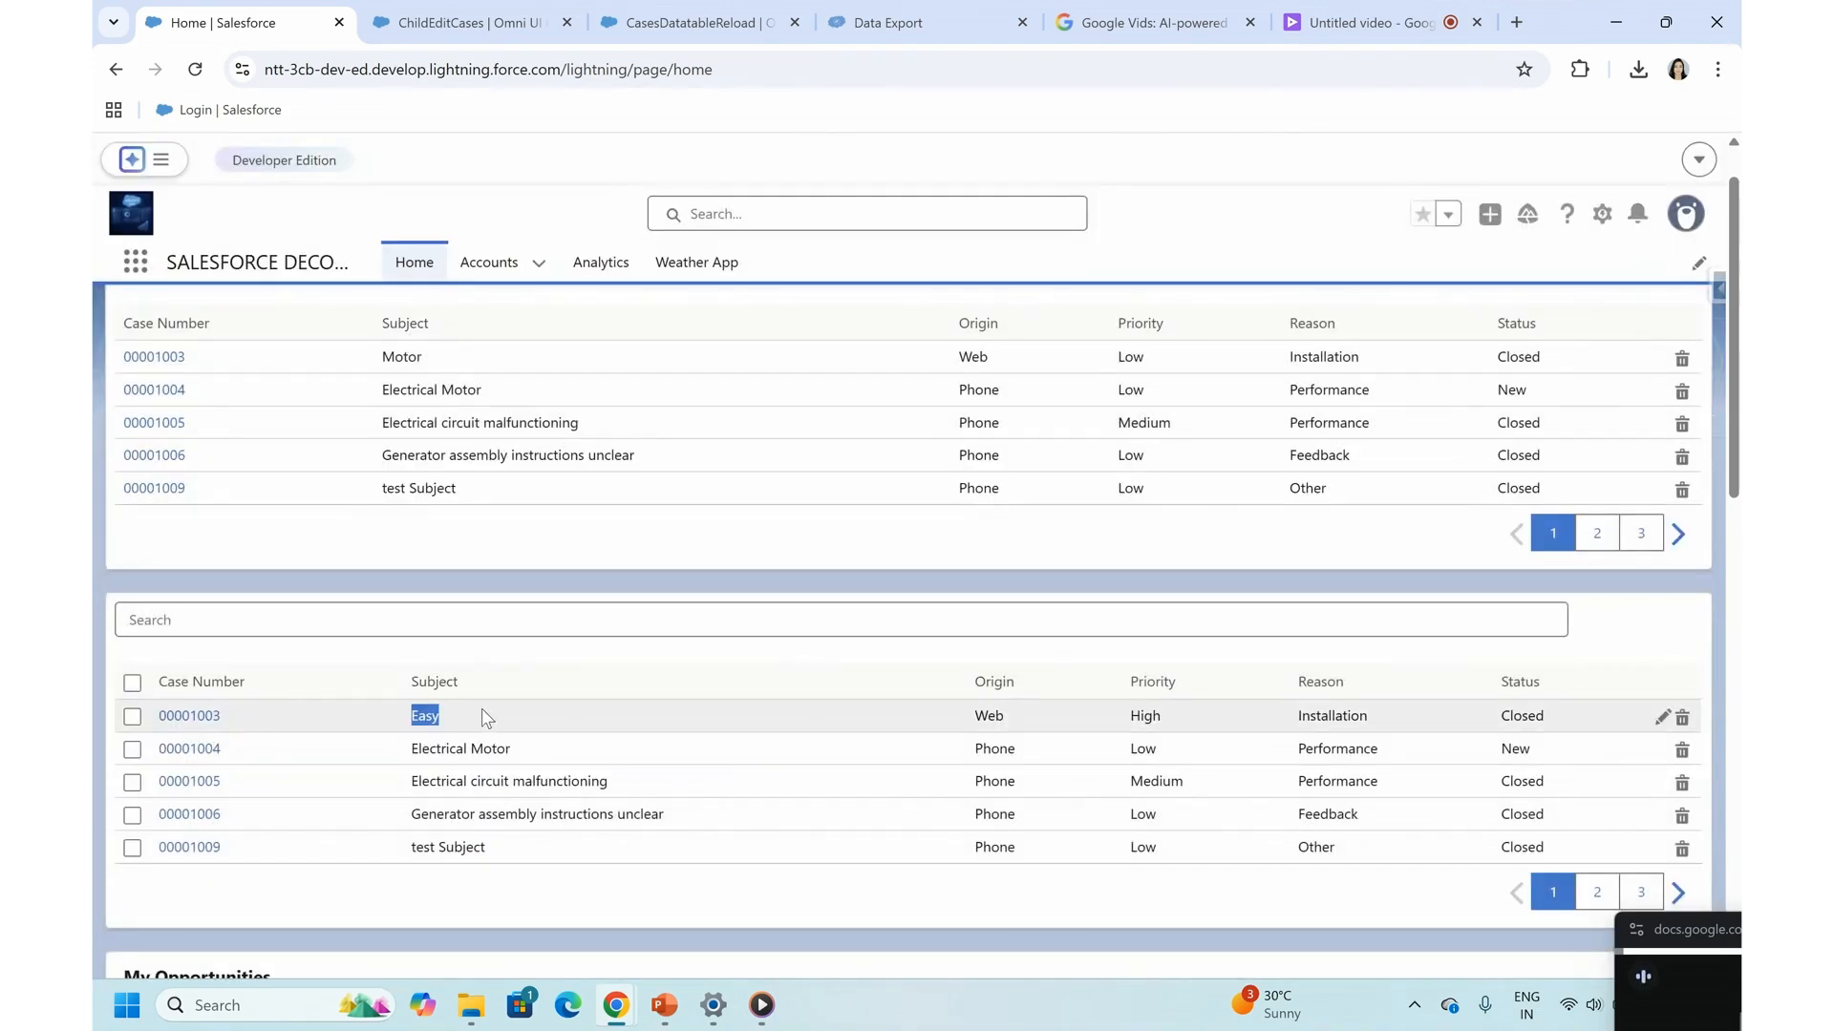
{"action": "left_click", "coordinate": [837, 530]}
{"action": "double_click", "coordinate": [846, 530]}
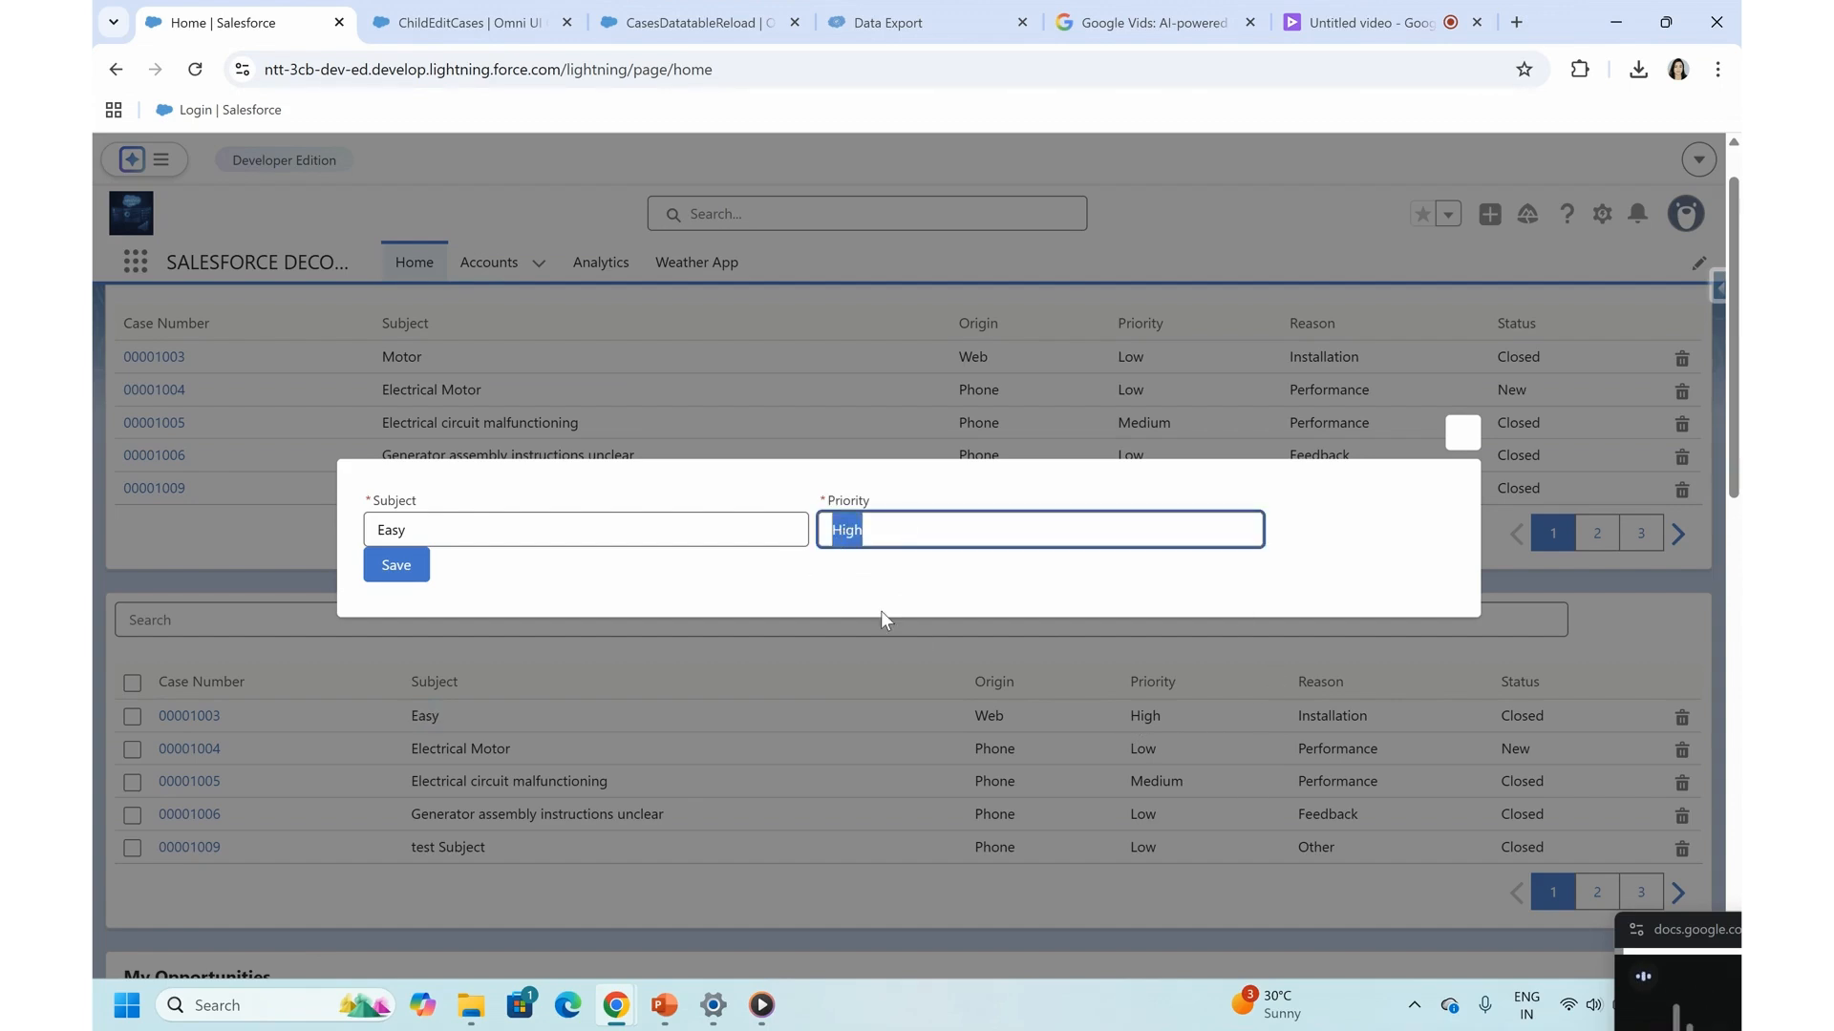
{"action": "type", "text": "Low"}
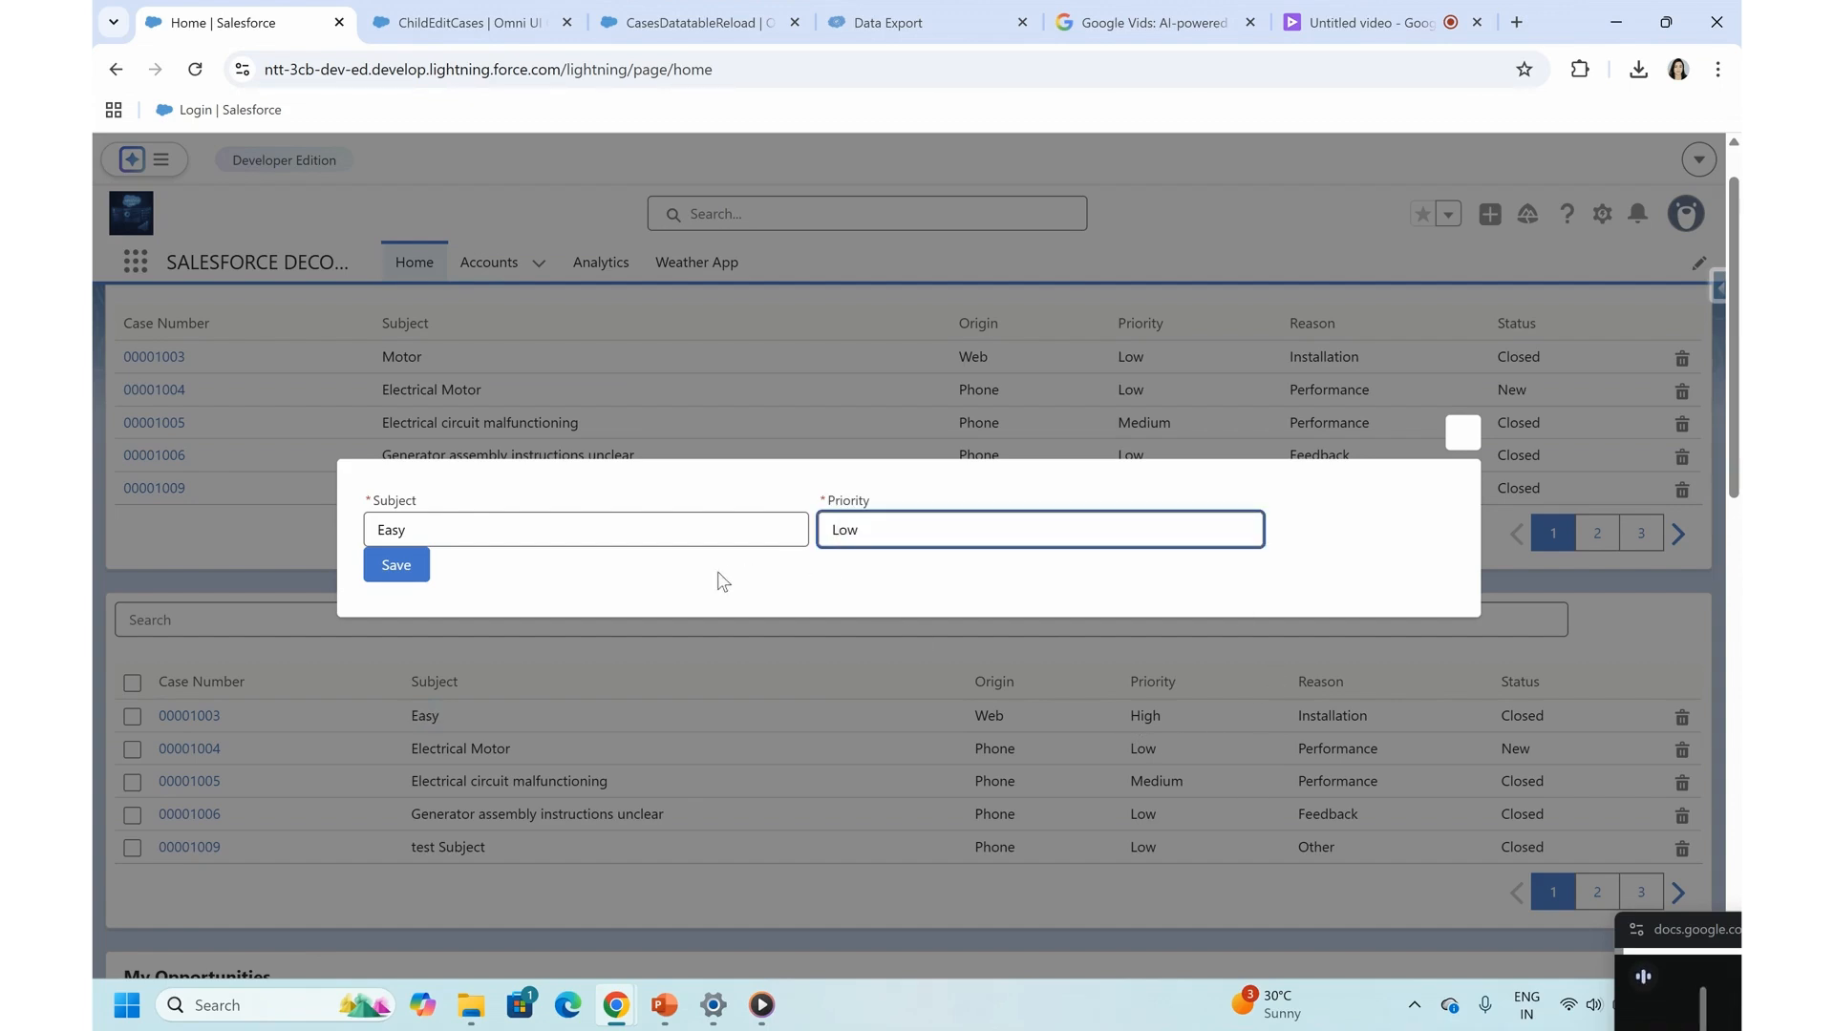
{"action": "left_click", "coordinate": [384, 569]}
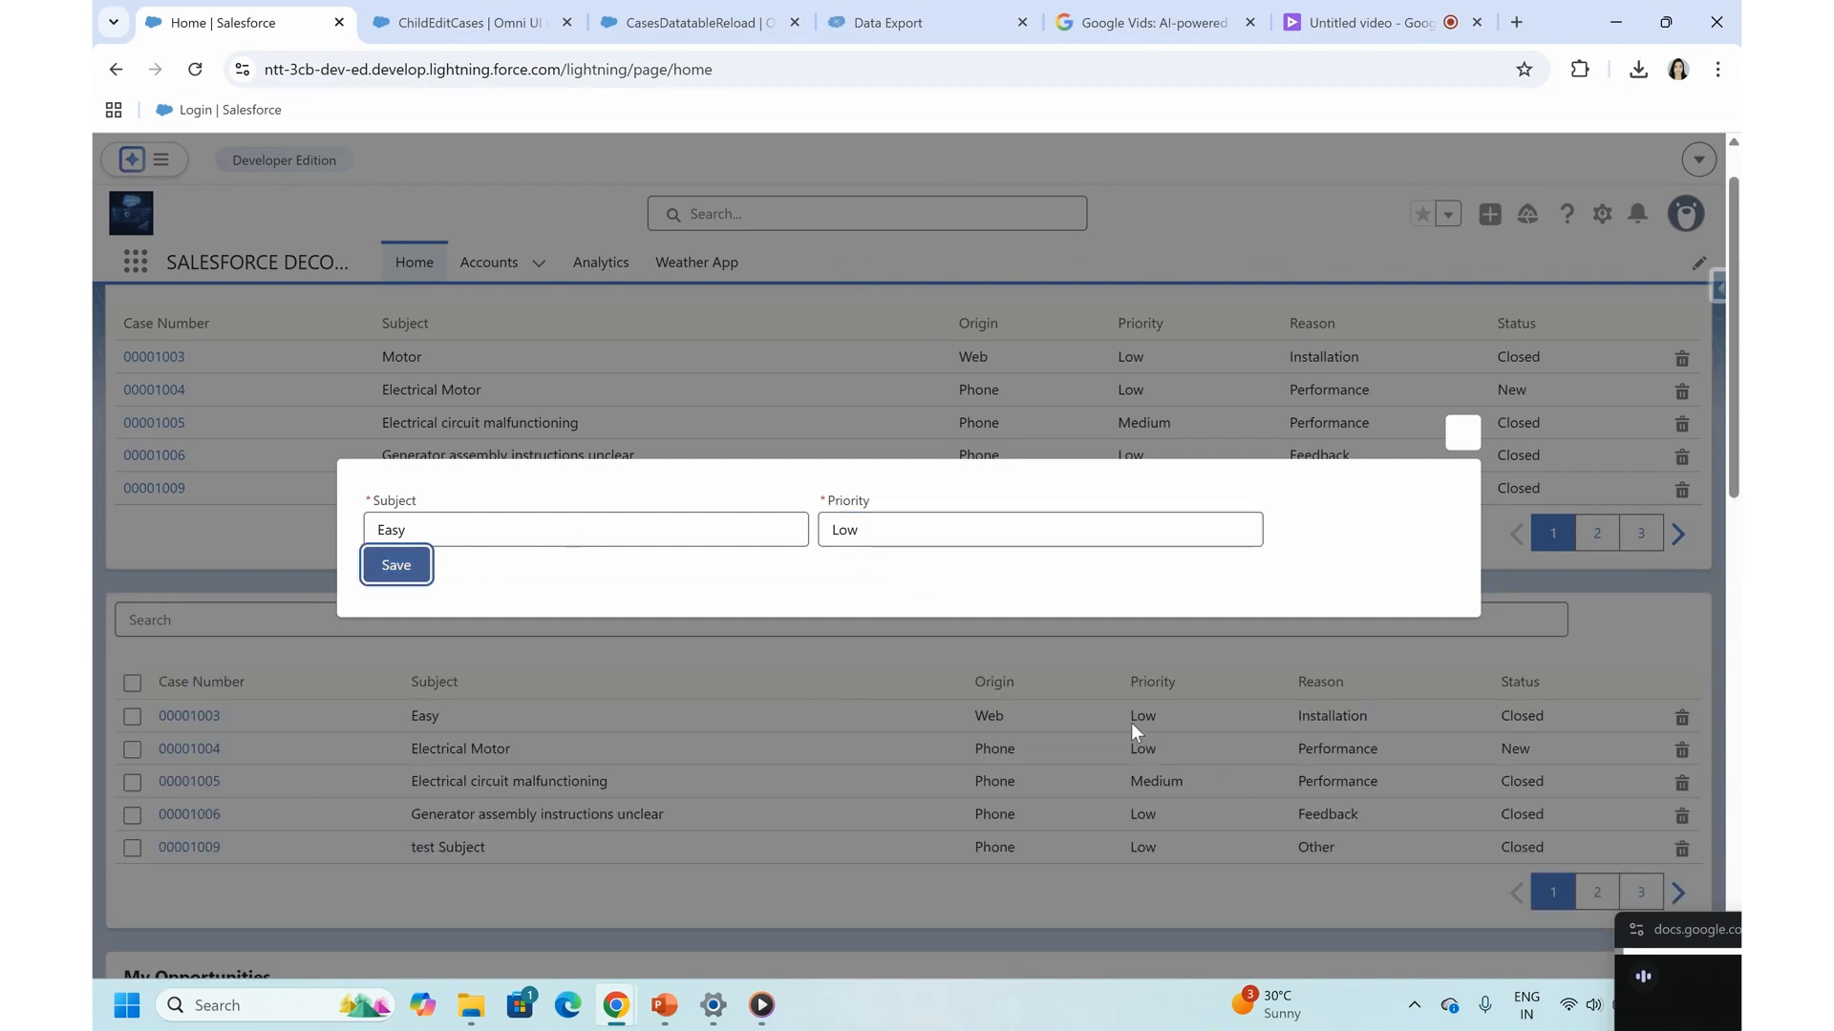
{"action": "left_click", "coordinate": [1468, 434]}
{"action": "scroll", "coordinate": [790, 757], "scroll_direction": "down", "scroll_amount": 1}
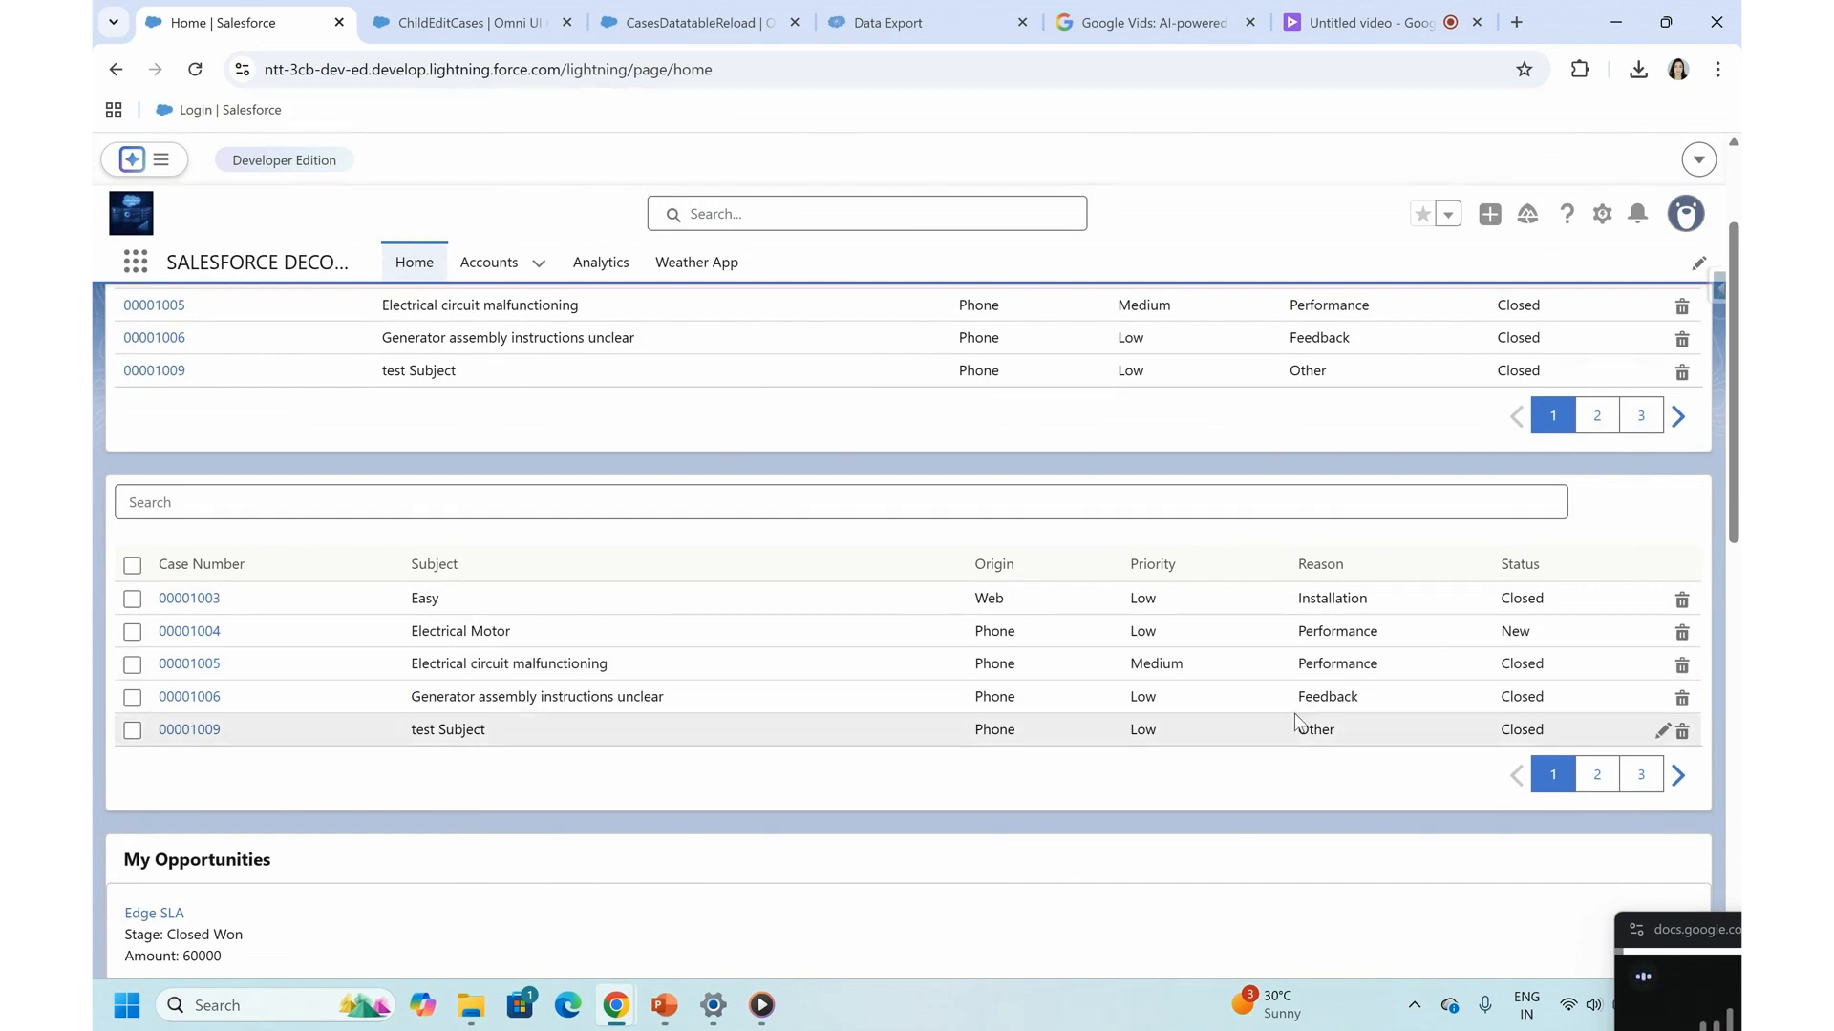
{"action": "left_click", "coordinate": [1655, 935]}
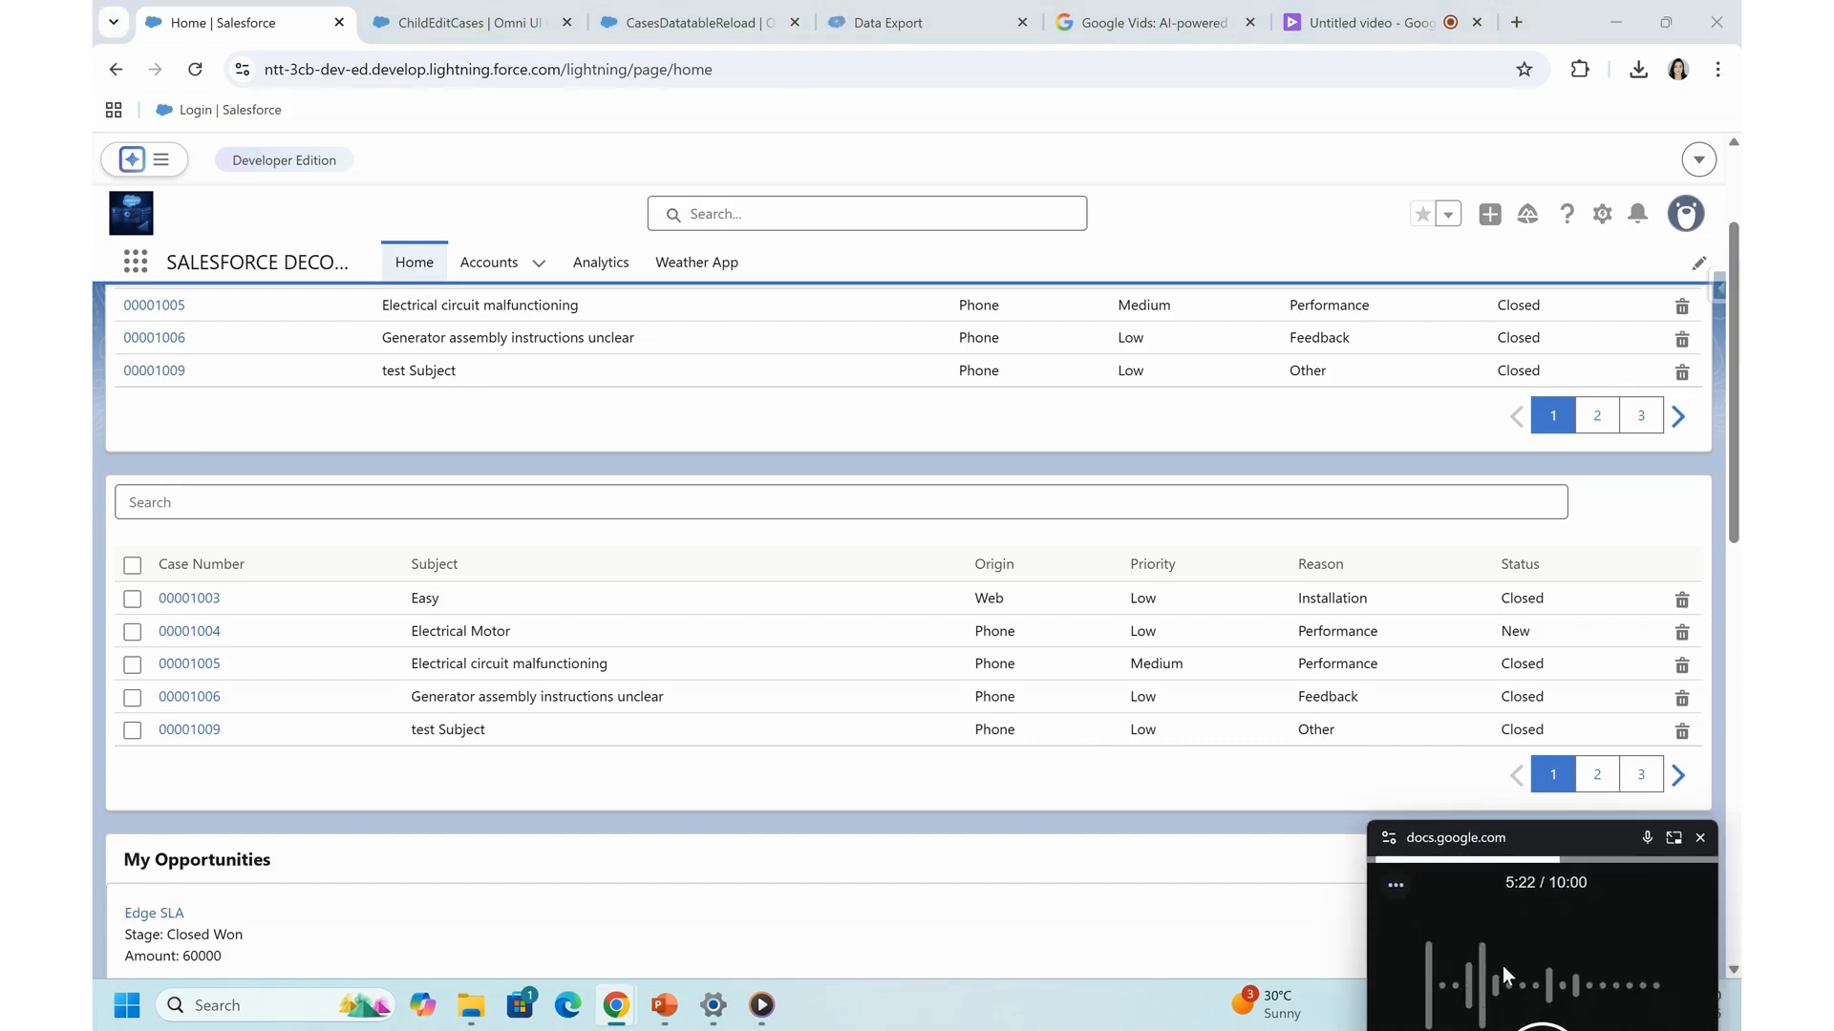